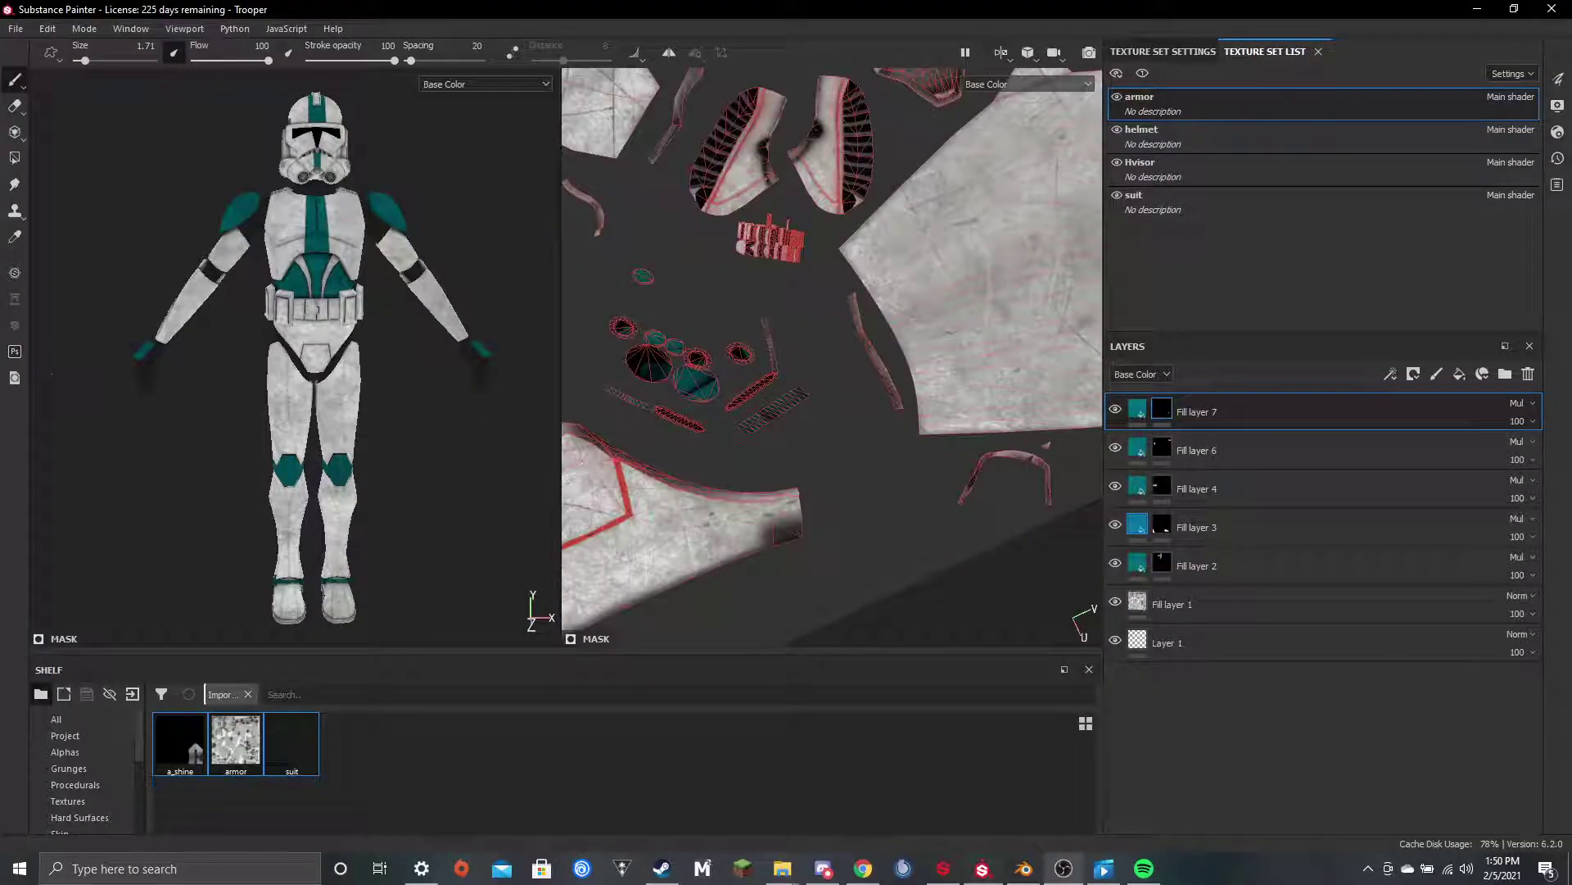
Widen the 3D viewport beside the UV view to give the trooper model more room
{"action": "scroll", "coordinate": [516, 366], "scroll_direction": "down", "scroll_amount": 2}
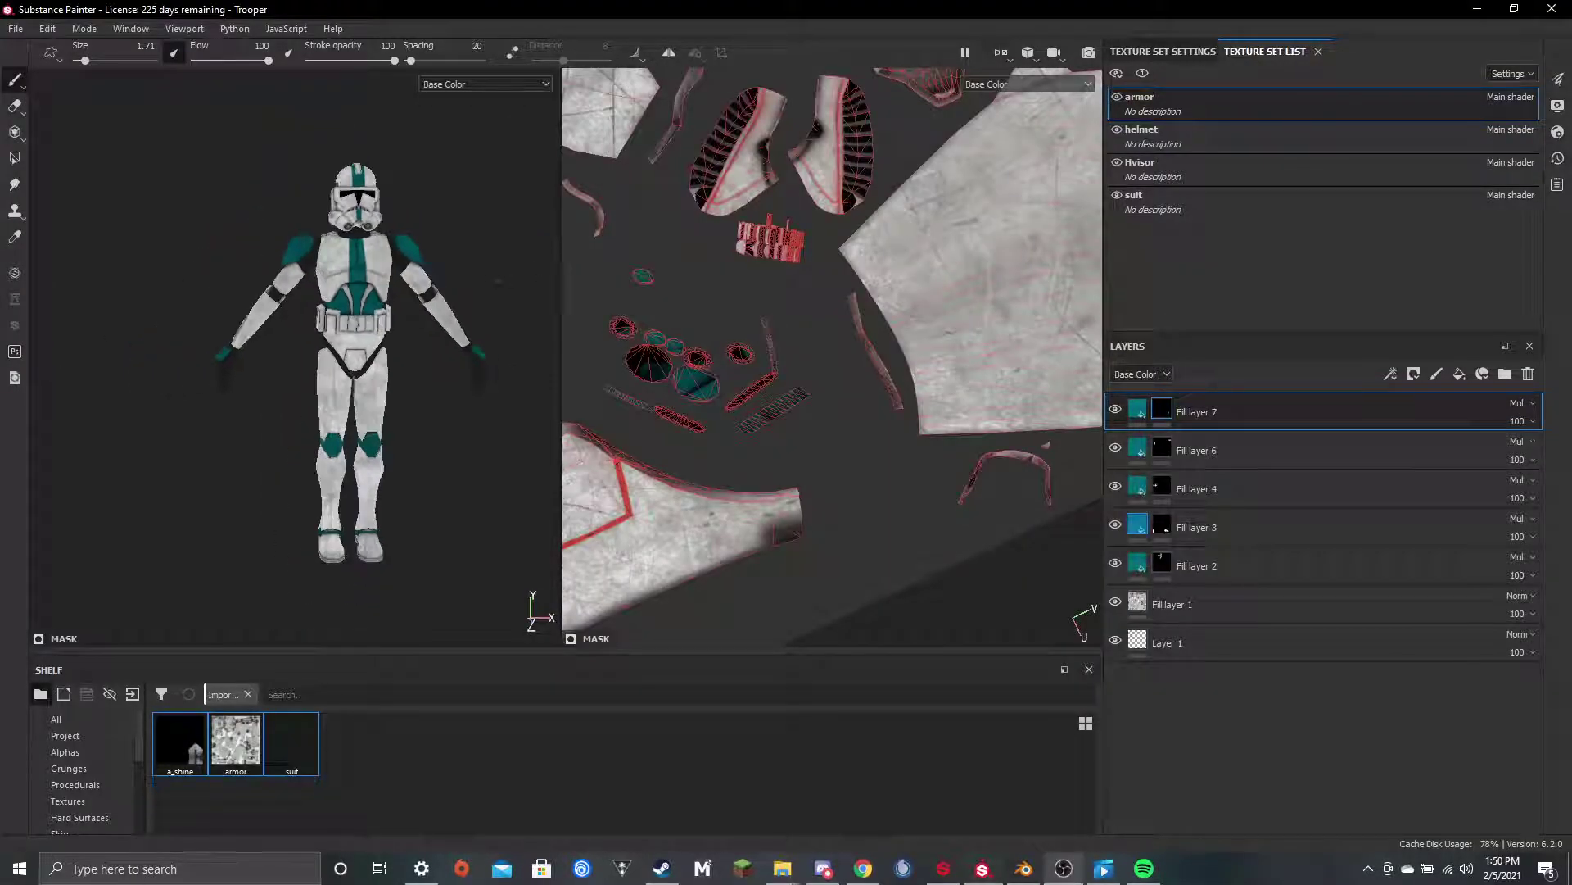
{"action": "scroll", "coordinate": [492, 369], "scroll_direction": "down", "scroll_amount": 2}
{"action": "left_click_drag", "start_coordinate": [561, 290], "coordinate": [734, 285]}
Examine the trooper's teal armor markings from several sides, with a close look at the chest stripe
{"action": "left_click_drag", "start_coordinate": [549, 255], "coordinate": [640, 291], "text": "alt"}
{"action": "scroll", "coordinate": [481, 282], "scroll_direction": "up", "scroll_amount": 5}
{"action": "scroll", "coordinate": [497, 307], "scroll_direction": "down", "scroll_amount": 5}
{"action": "left_click_drag", "start_coordinate": [490, 312], "coordinate": [530, 312], "text": "alt"}
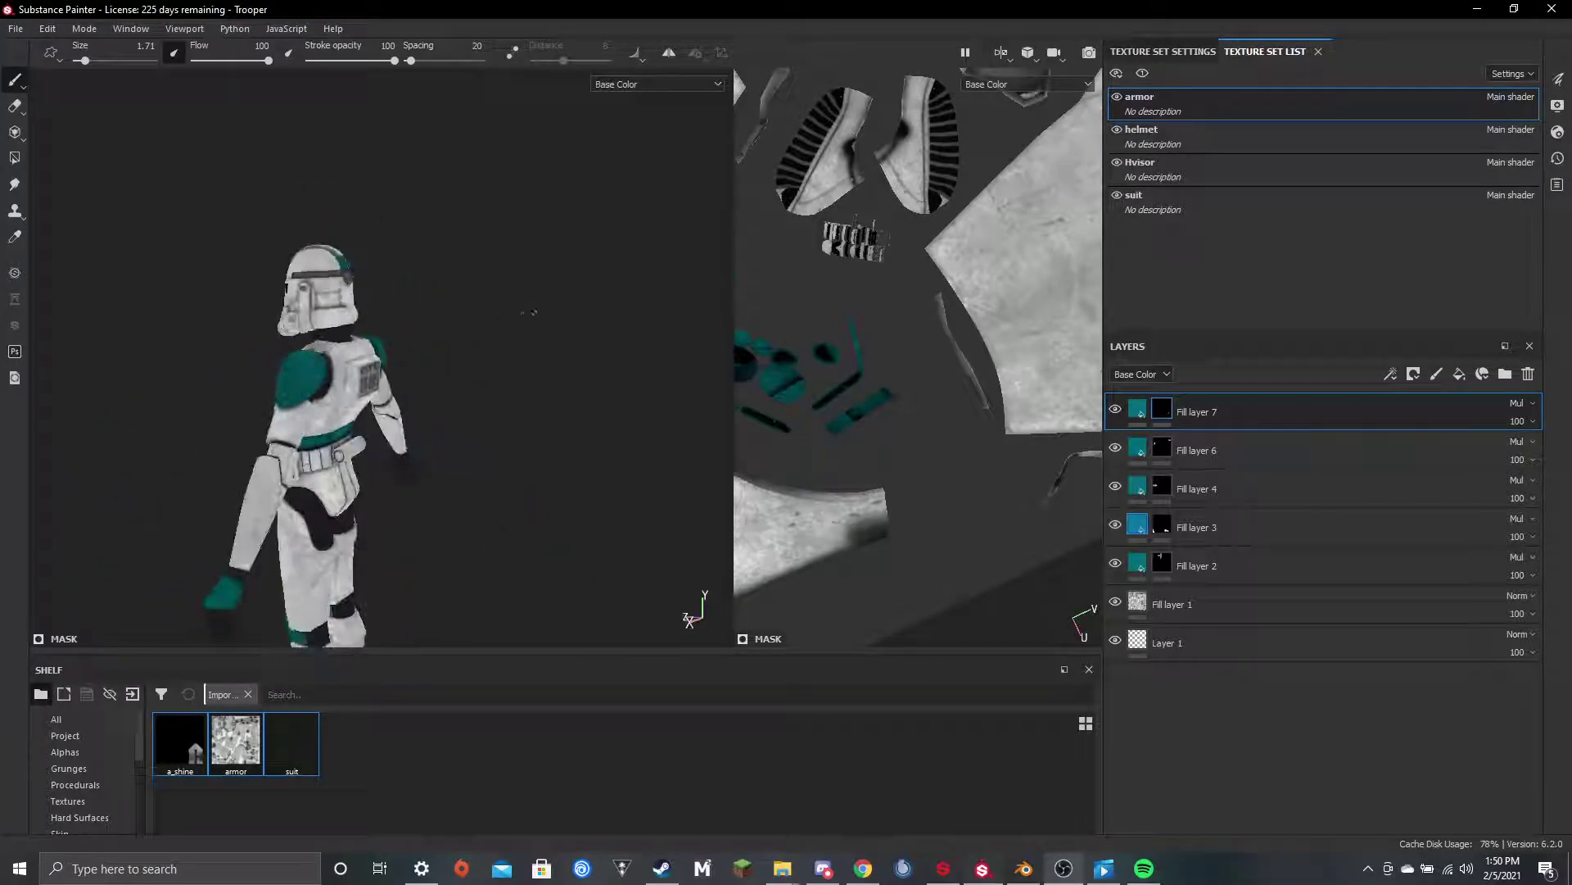
{"action": "left_click_drag", "start_coordinate": [449, 354], "coordinate": [610, 352], "text": "alt"}
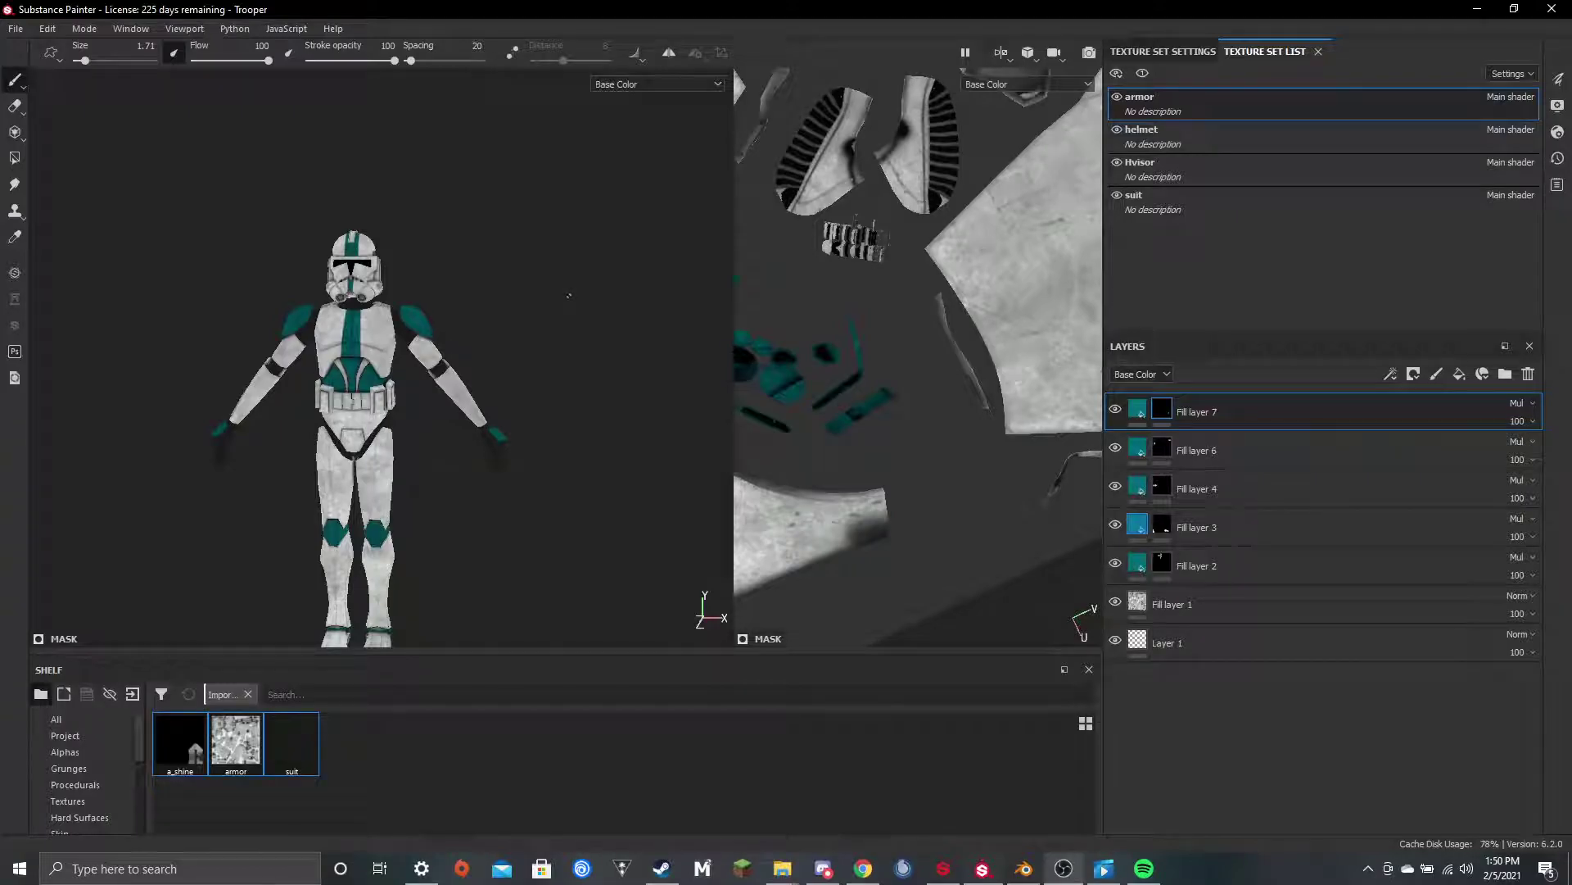
{"action": "scroll", "coordinate": [347, 328], "scroll_direction": "up", "scroll_amount": 6}
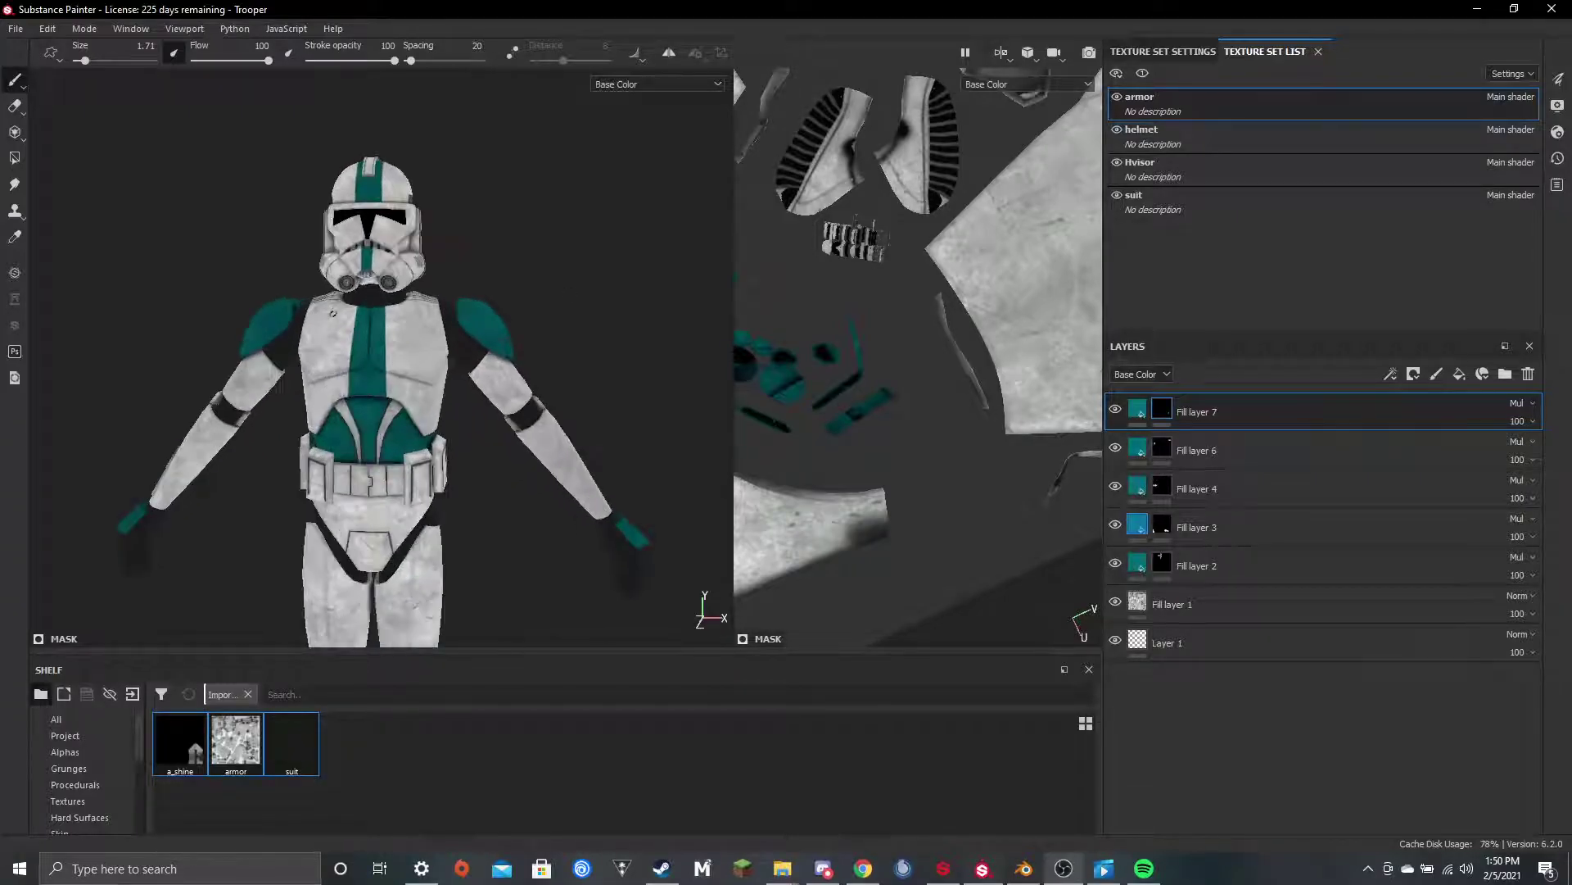
{"action": "middle_click_drag", "start_coordinate": [316, 326], "coordinate": [348, 333], "text": "alt"}
{"action": "scroll", "coordinate": [360, 336], "scroll_direction": "up", "scroll_amount": 2}
{"action": "left_click_drag", "start_coordinate": [431, 355], "coordinate": [794, 354], "text": "alt"}
{"action": "scroll", "coordinate": [537, 387], "scroll_direction": "down", "scroll_amount": 5}
{"action": "scroll", "coordinate": [459, 323], "scroll_direction": "up", "scroll_amount": 6}
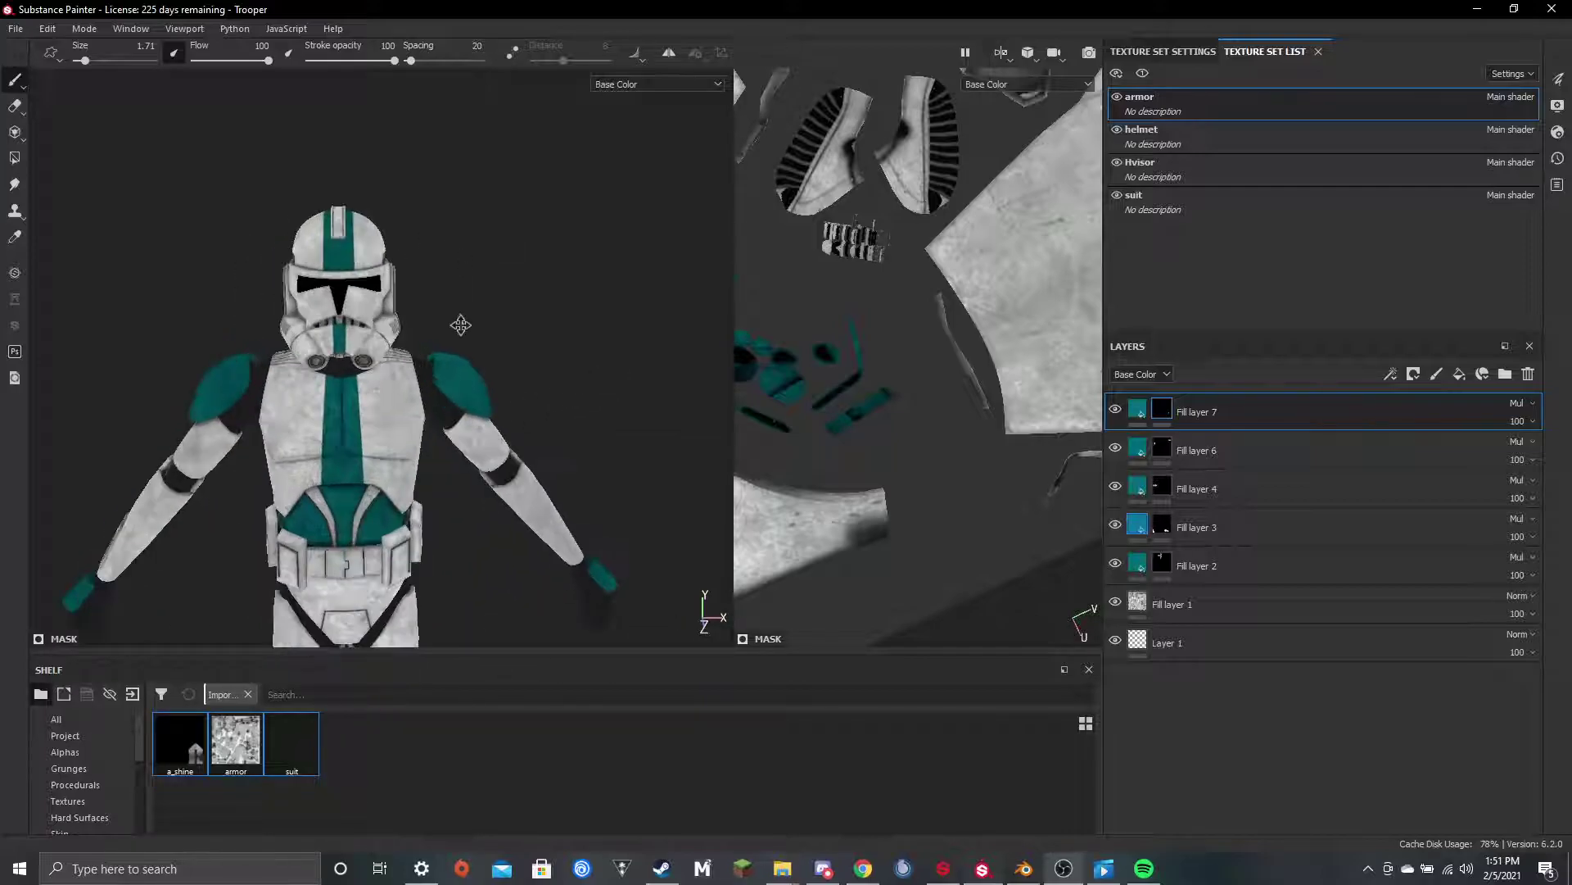
{"action": "scroll", "coordinate": [318, 342], "scroll_direction": "up", "scroll_amount": 3}
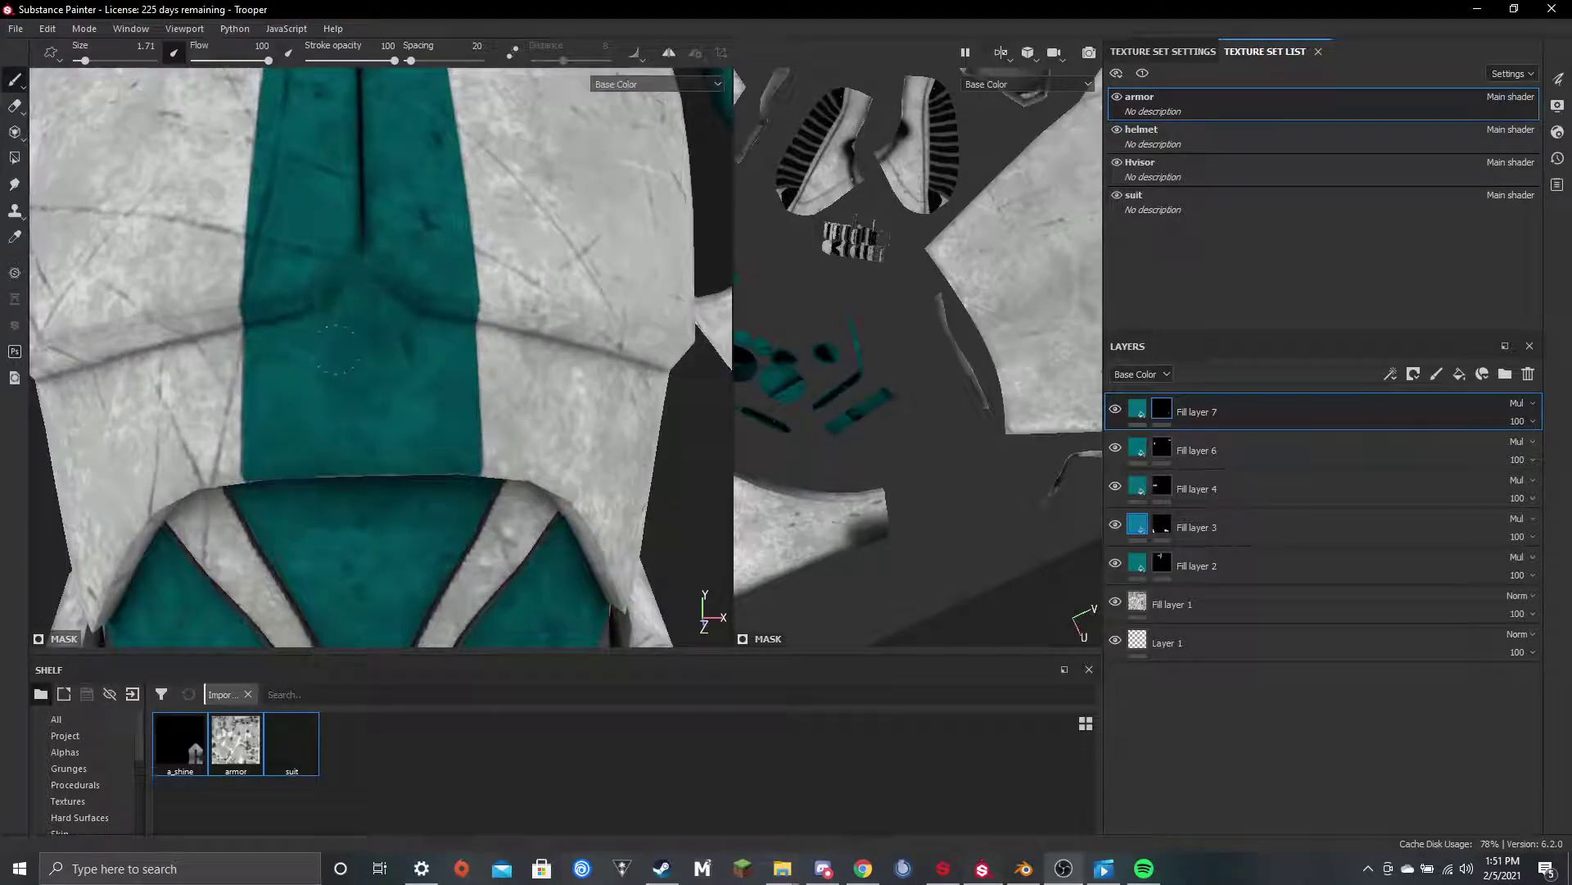
{"action": "scroll", "coordinate": [335, 348], "scroll_direction": "down", "scroll_amount": 6}
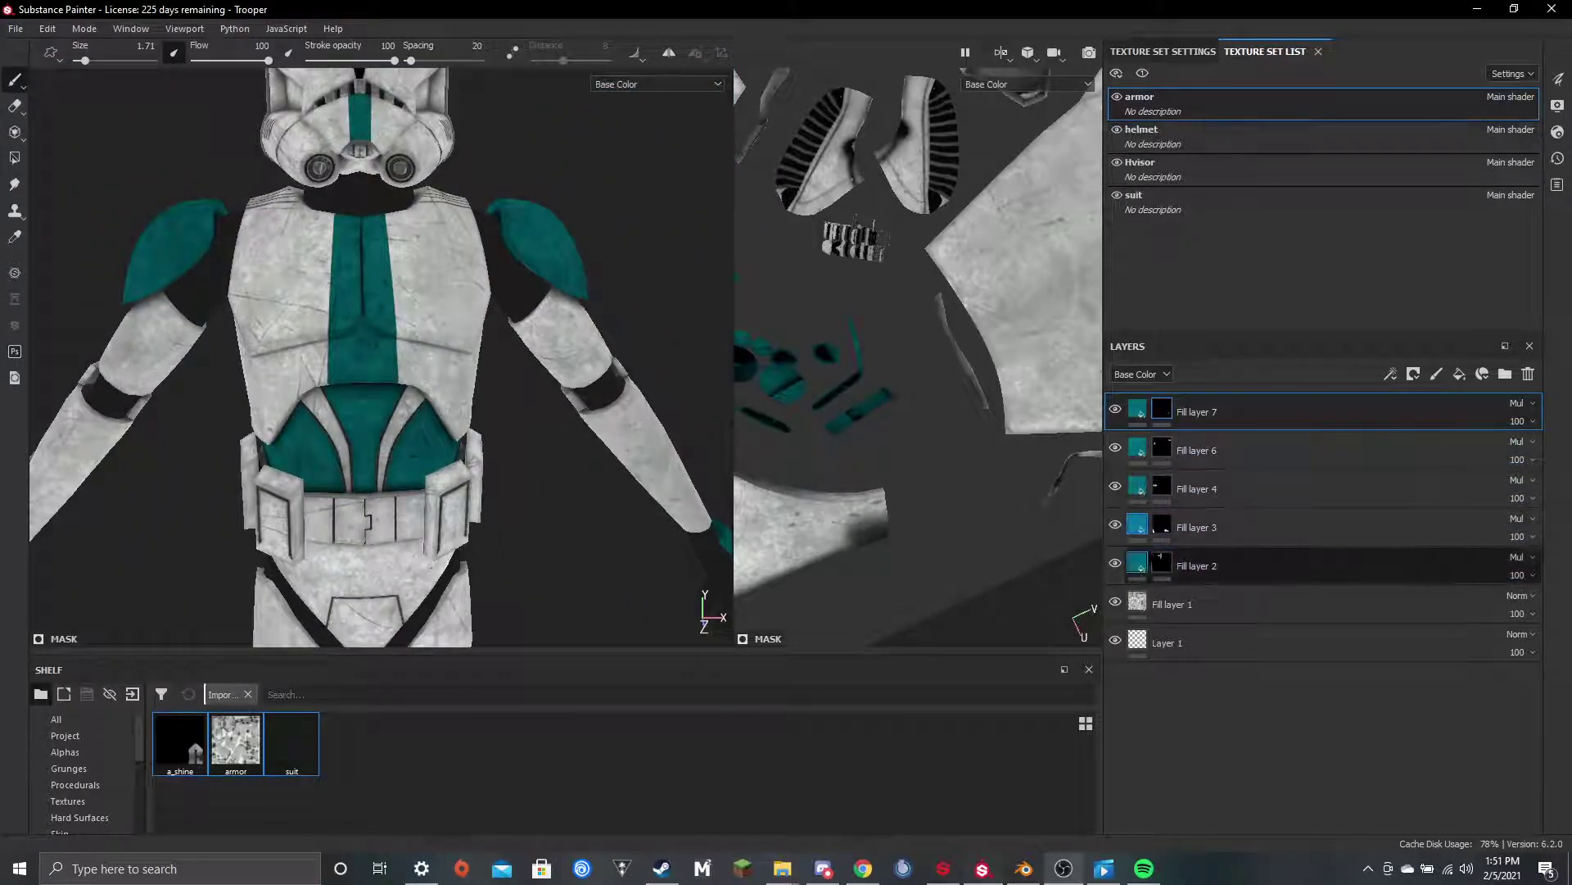
Select the mask of Fill layer 2 and open the alpha picker in the brush settings over the chest
{"action": "left_click", "coordinate": [1195, 567]}
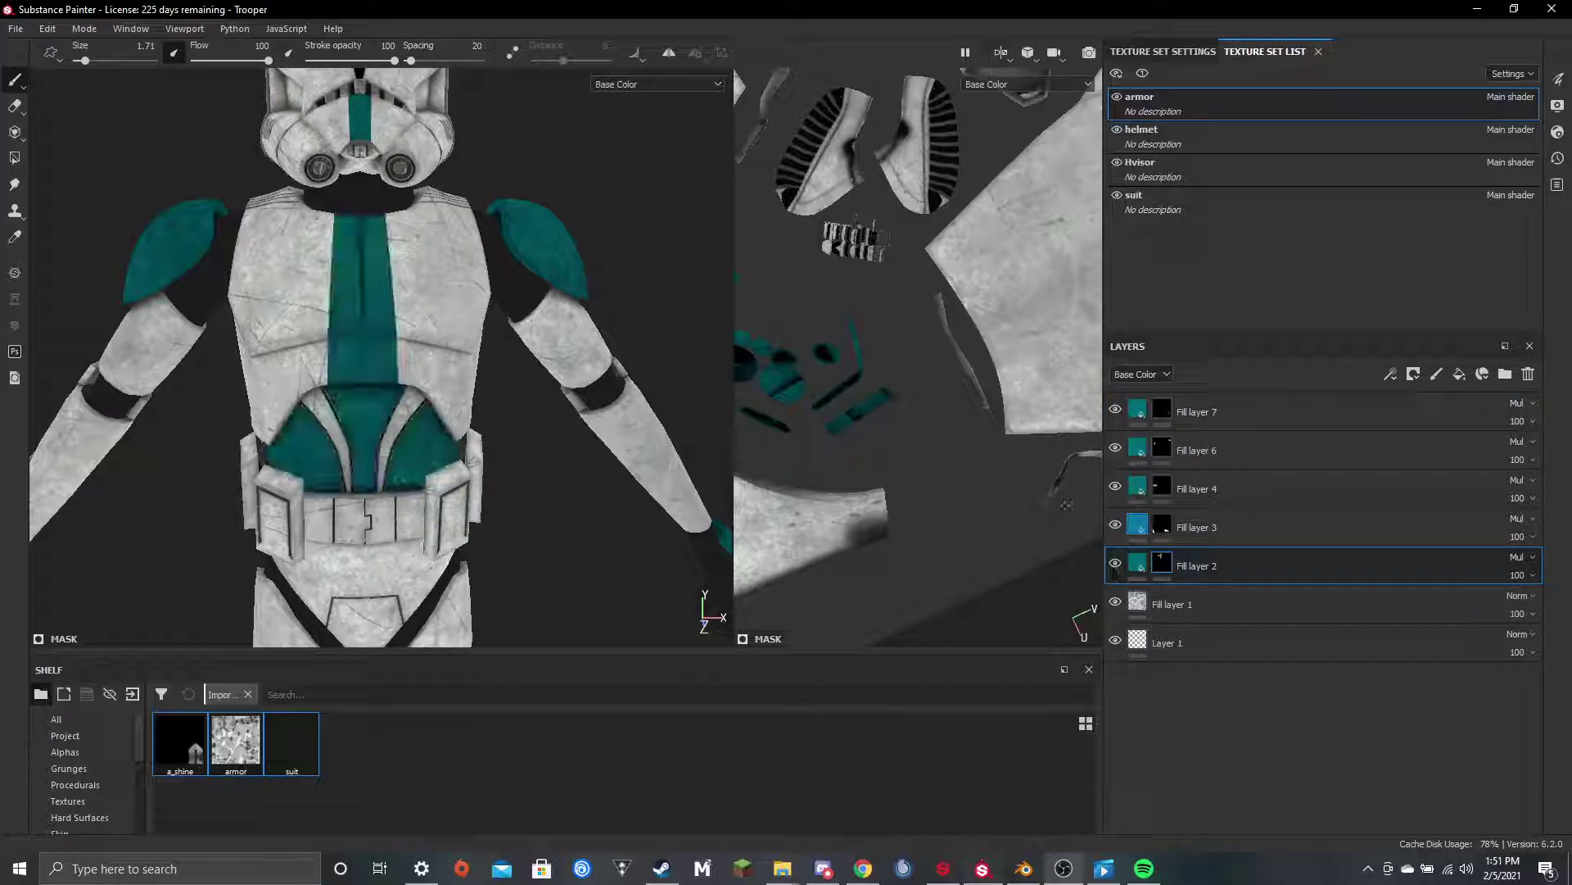
{"action": "scroll", "coordinate": [394, 336], "scroll_direction": "down", "scroll_amount": 5}
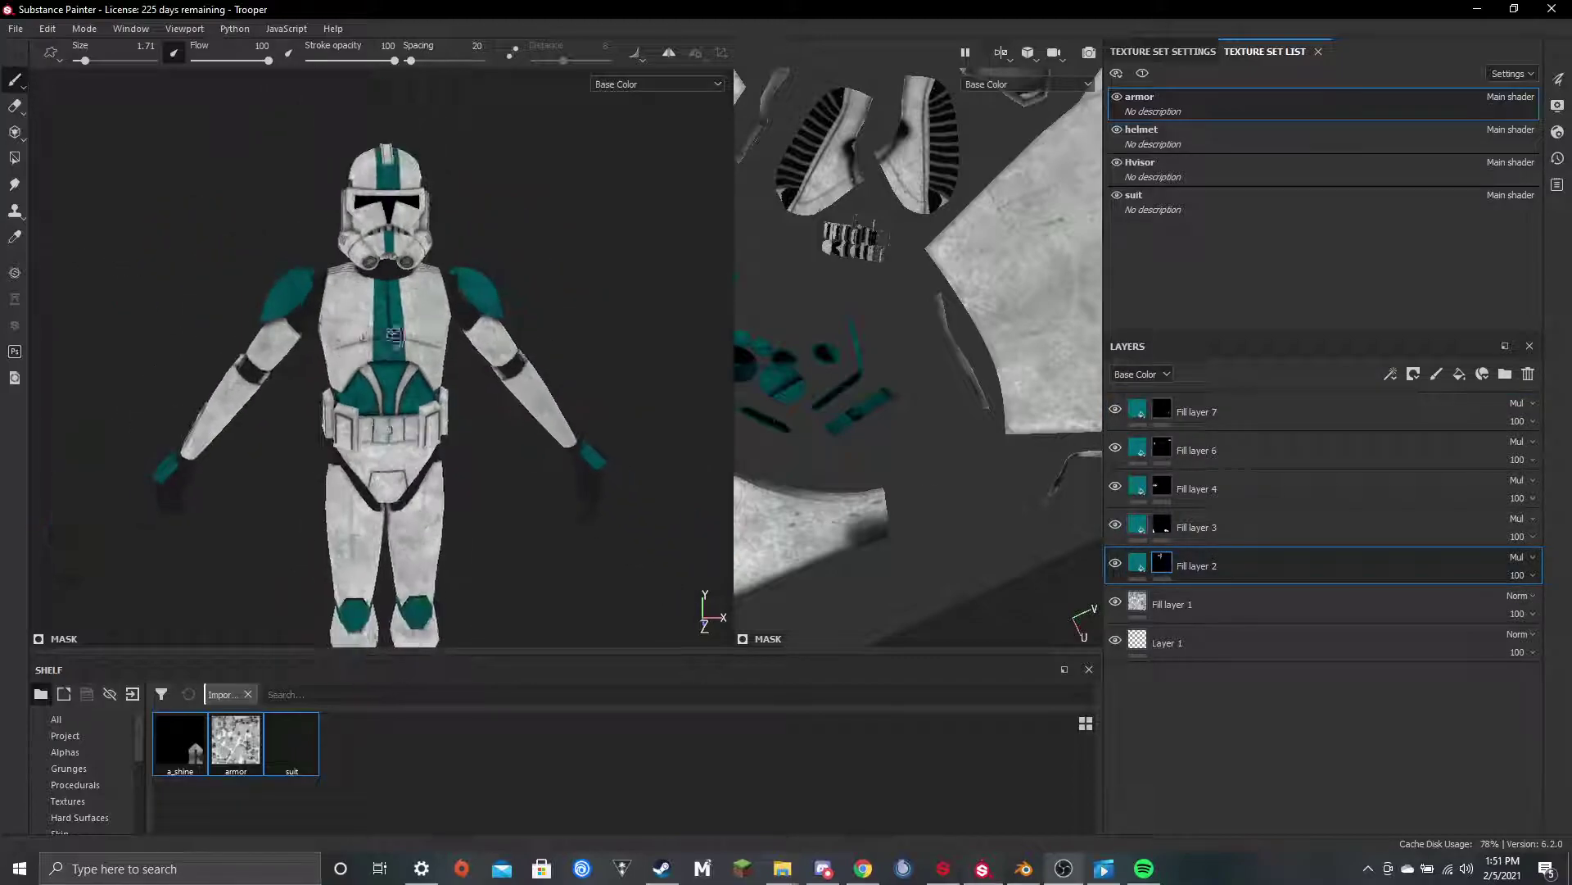
{"action": "left_click_drag", "start_coordinate": [394, 336], "coordinate": [378, 382], "text": "alt"}
{"action": "scroll", "coordinate": [378, 384], "scroll_direction": "up", "scroll_amount": 5}
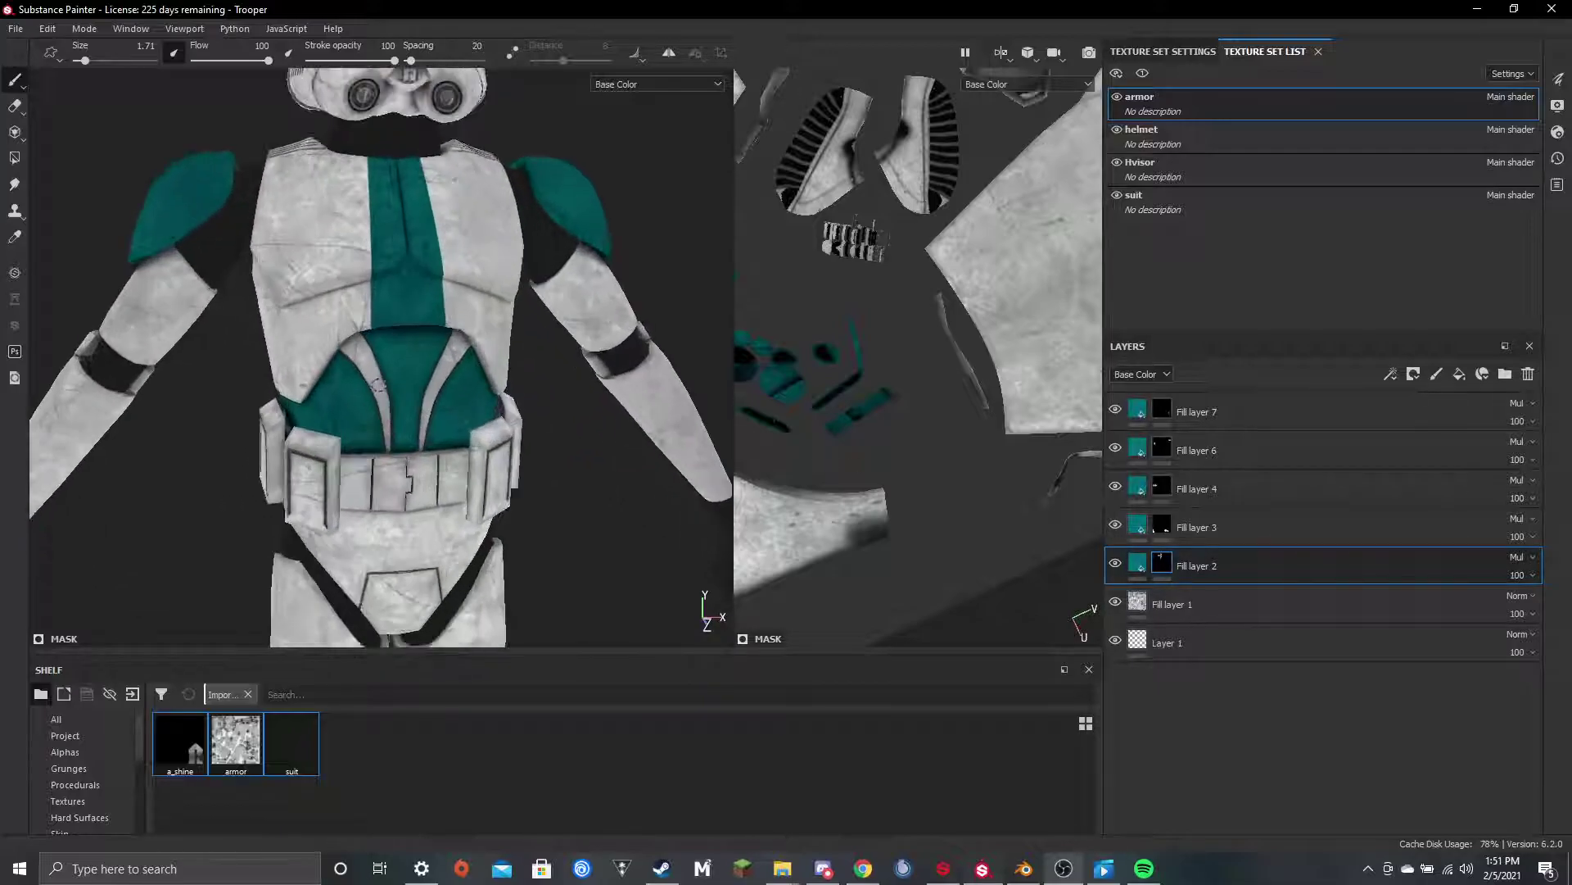
{"action": "scroll", "coordinate": [394, 352], "scroll_direction": "up", "scroll_amount": 5}
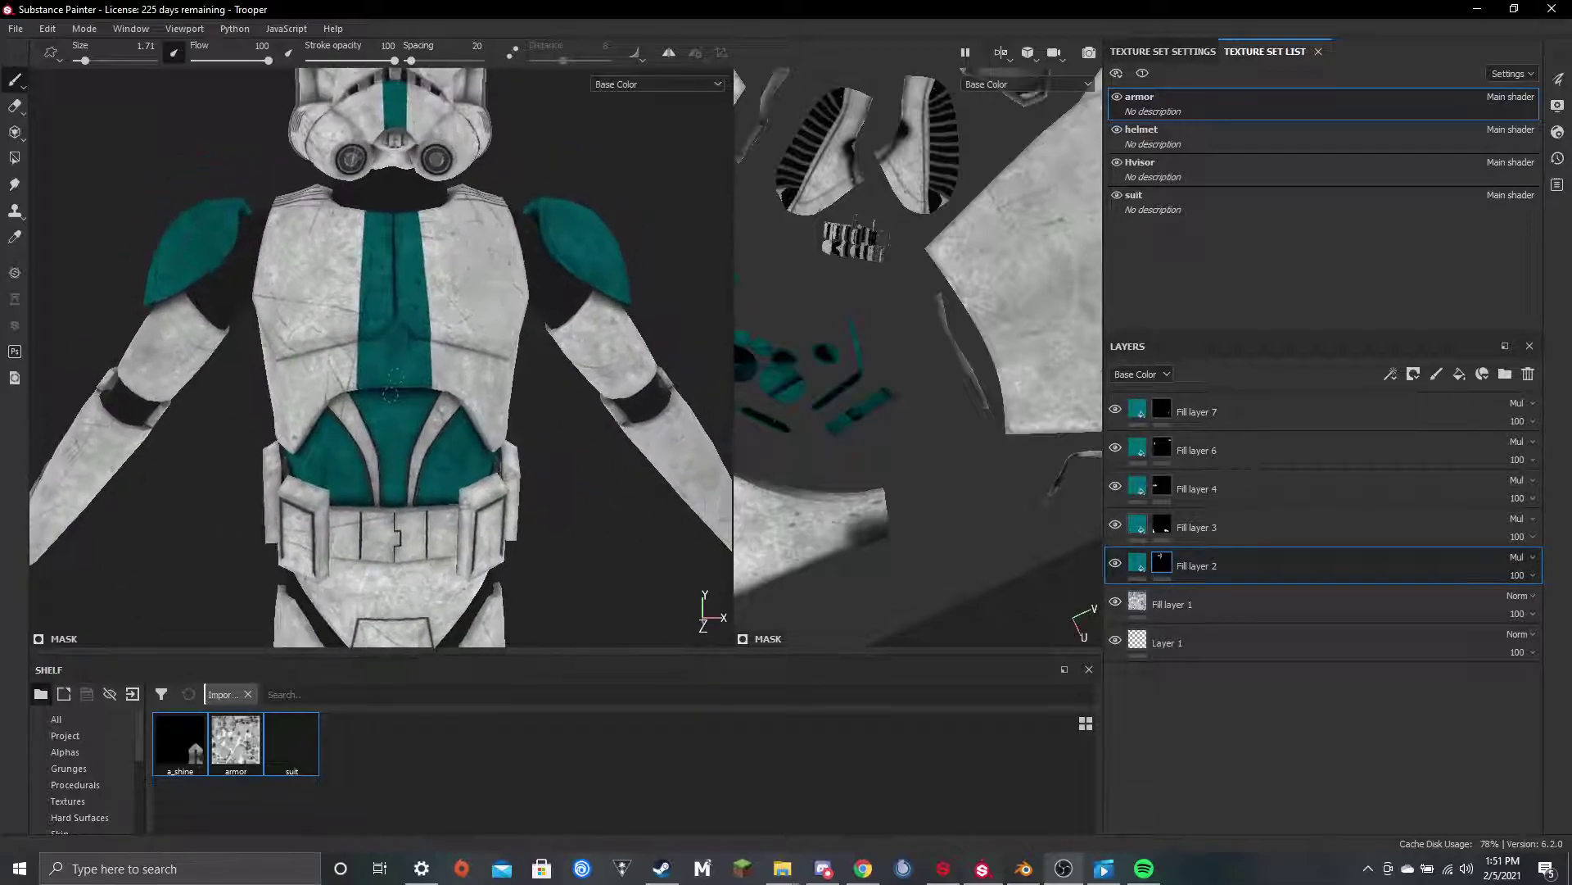
{"action": "scroll", "coordinate": [404, 333], "scroll_direction": "up", "scroll_amount": 1}
{"action": "right_click", "coordinate": [393, 334]}
{"action": "scroll", "coordinate": [500, 504], "scroll_direction": "down", "scroll_amount": 5}
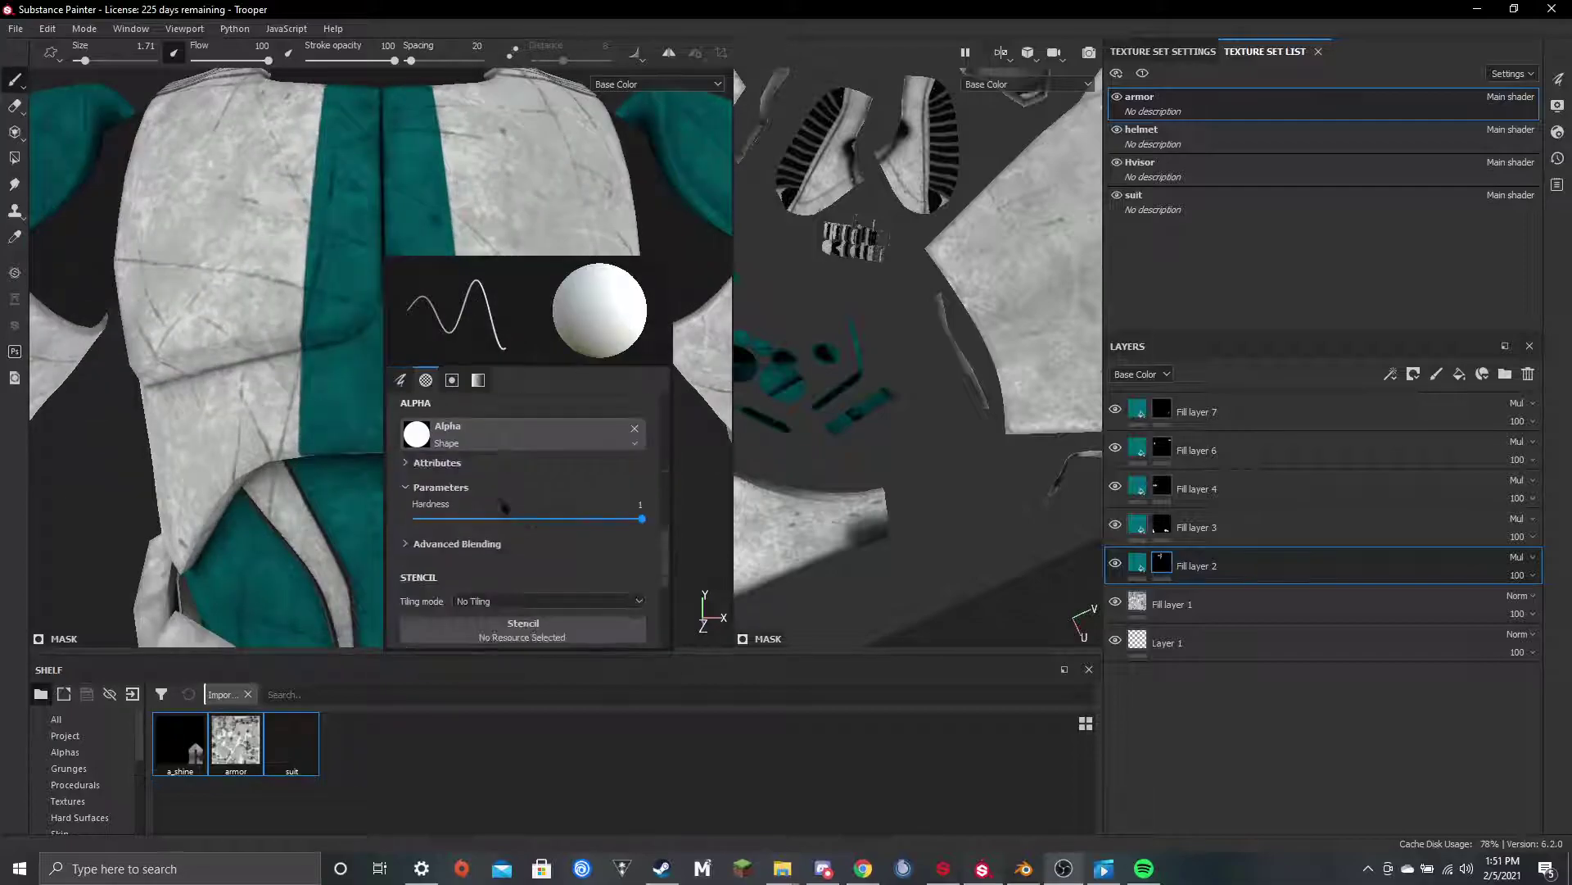
{"action": "left_click", "coordinate": [509, 447]}
{"action": "left_click", "coordinate": [511, 445]}
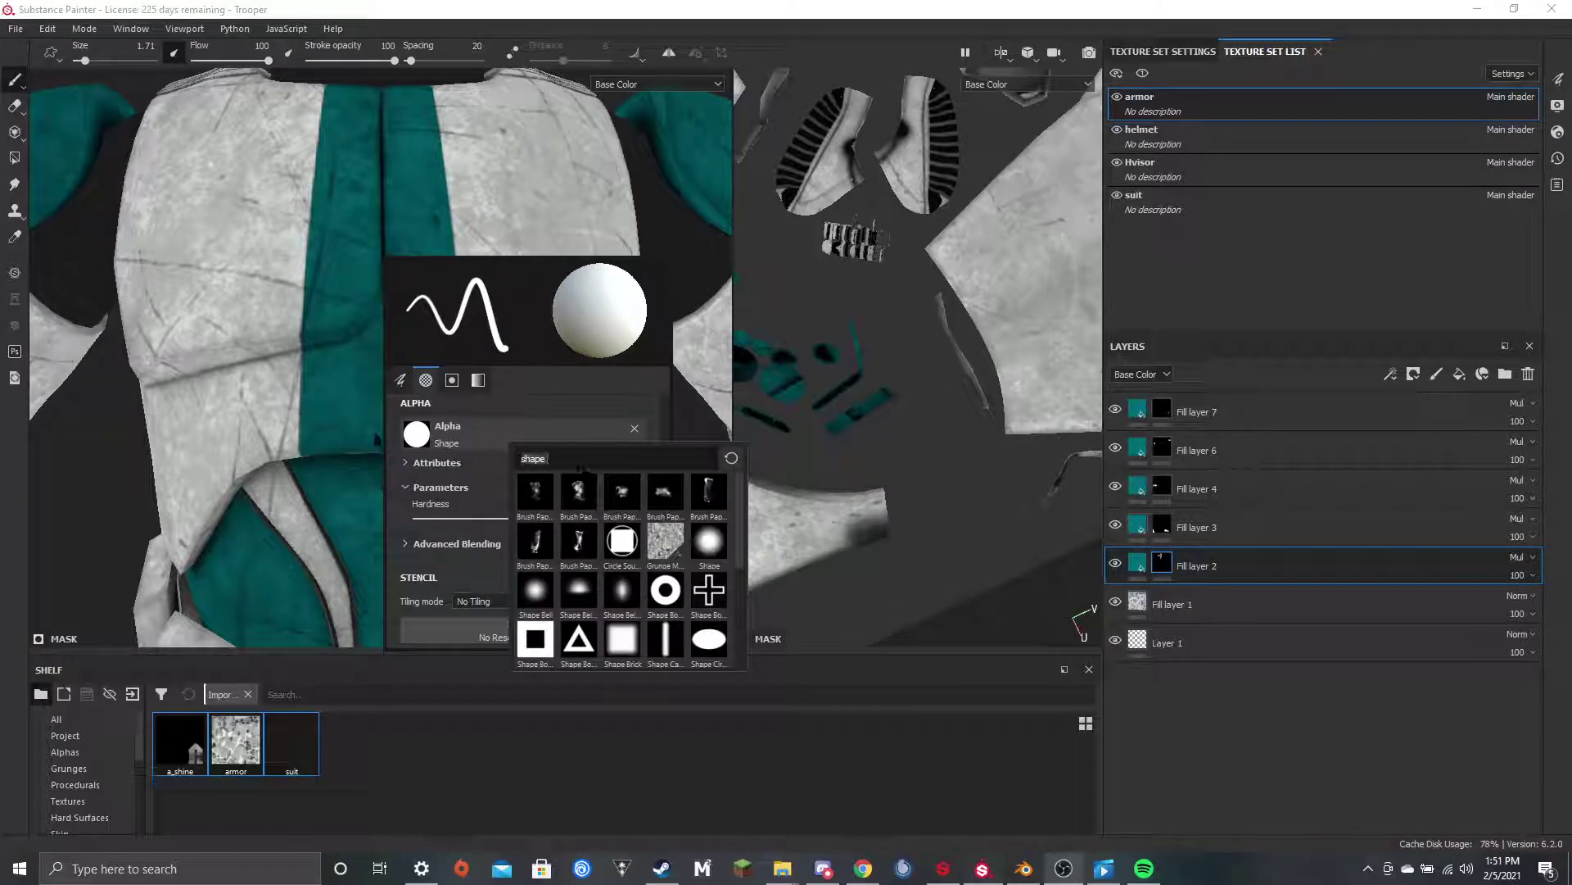
Filter the brush alphas by "alpha" and browse the thumbnails for a shape suited to the chest stripe
{"action": "key", "text": "BackSpace"}
{"action": "type", "text": "alpha"}
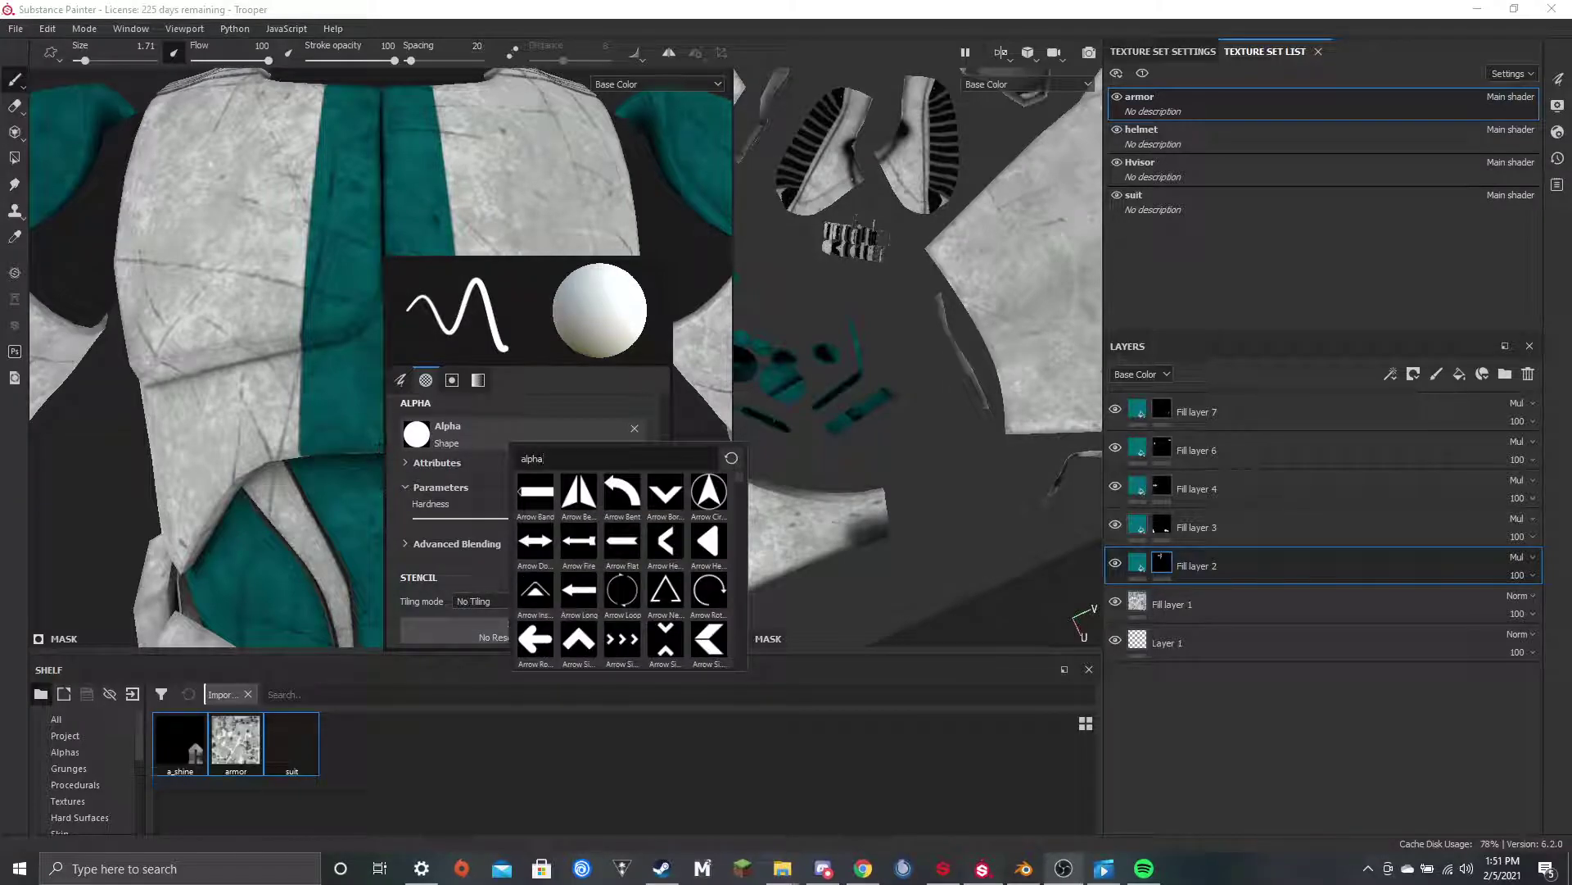
{"action": "scroll", "coordinate": [622, 565], "scroll_direction": "down", "scroll_amount": 3}
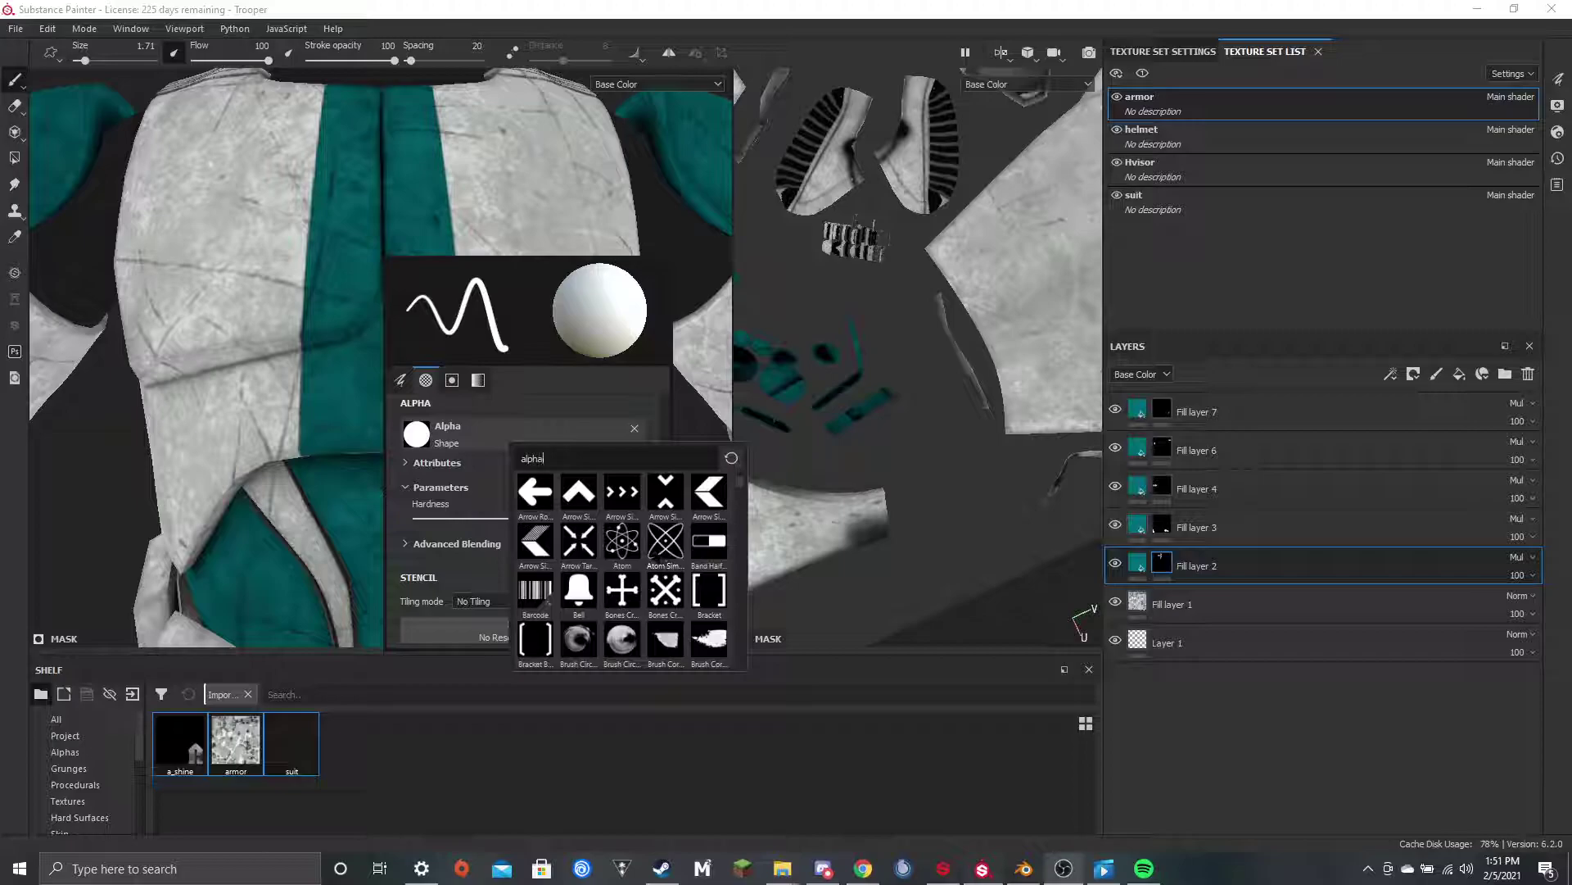
{"action": "scroll", "coordinate": [655, 556], "scroll_direction": "down", "scroll_amount": 1}
{"action": "scroll", "coordinate": [665, 561], "scroll_direction": "up", "scroll_amount": 1}
{"action": "scroll", "coordinate": [667, 565], "scroll_direction": "down", "scroll_amount": 5}
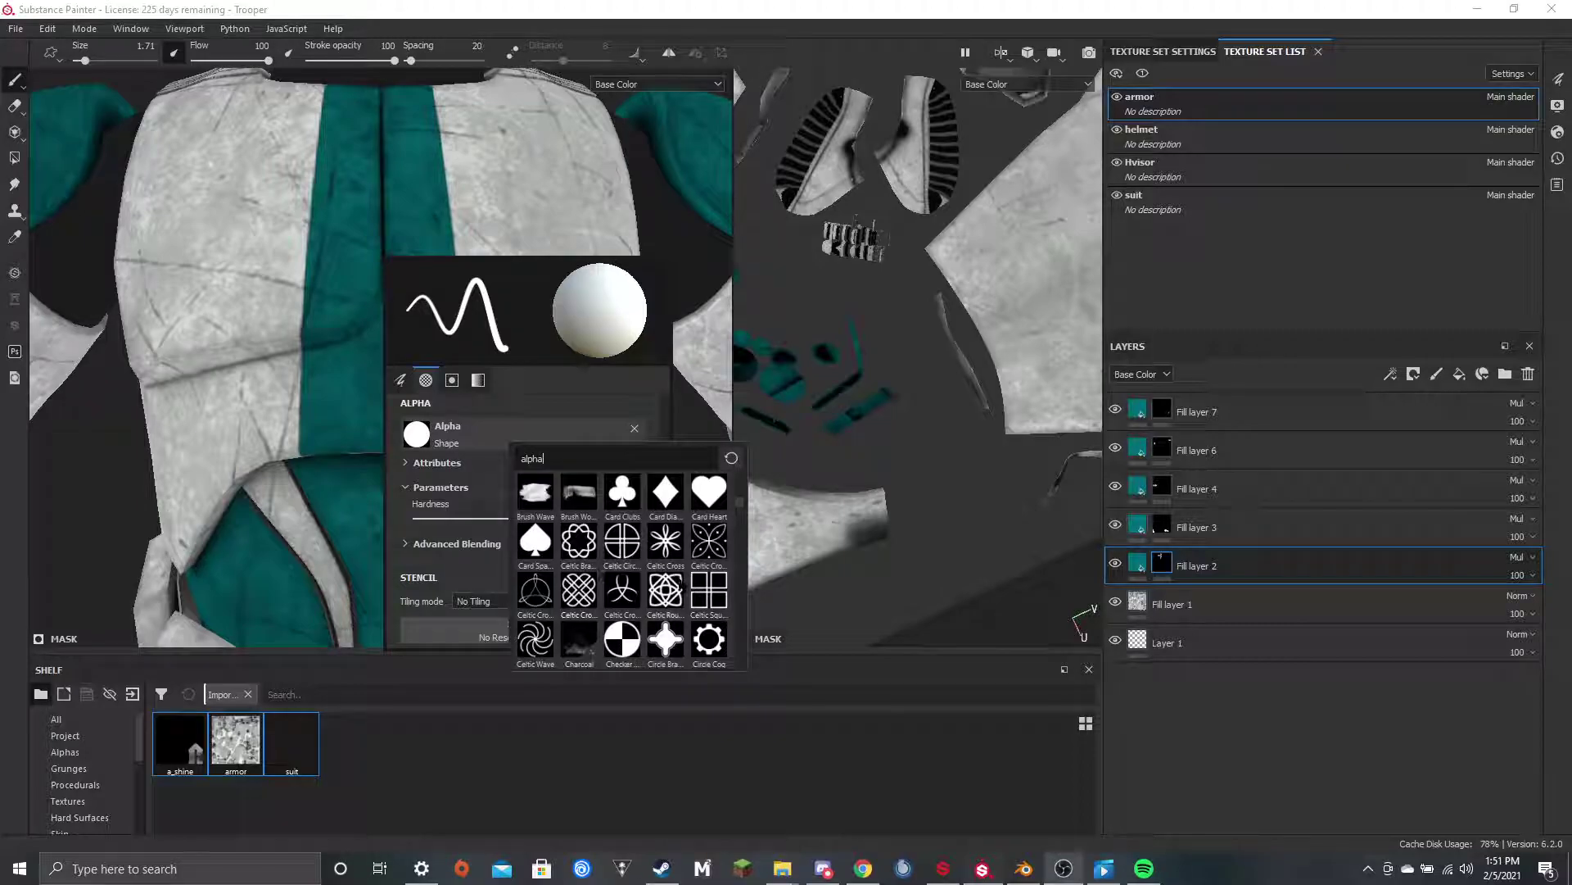
{"action": "scroll", "coordinate": [667, 588], "scroll_direction": "down", "scroll_amount": 8}
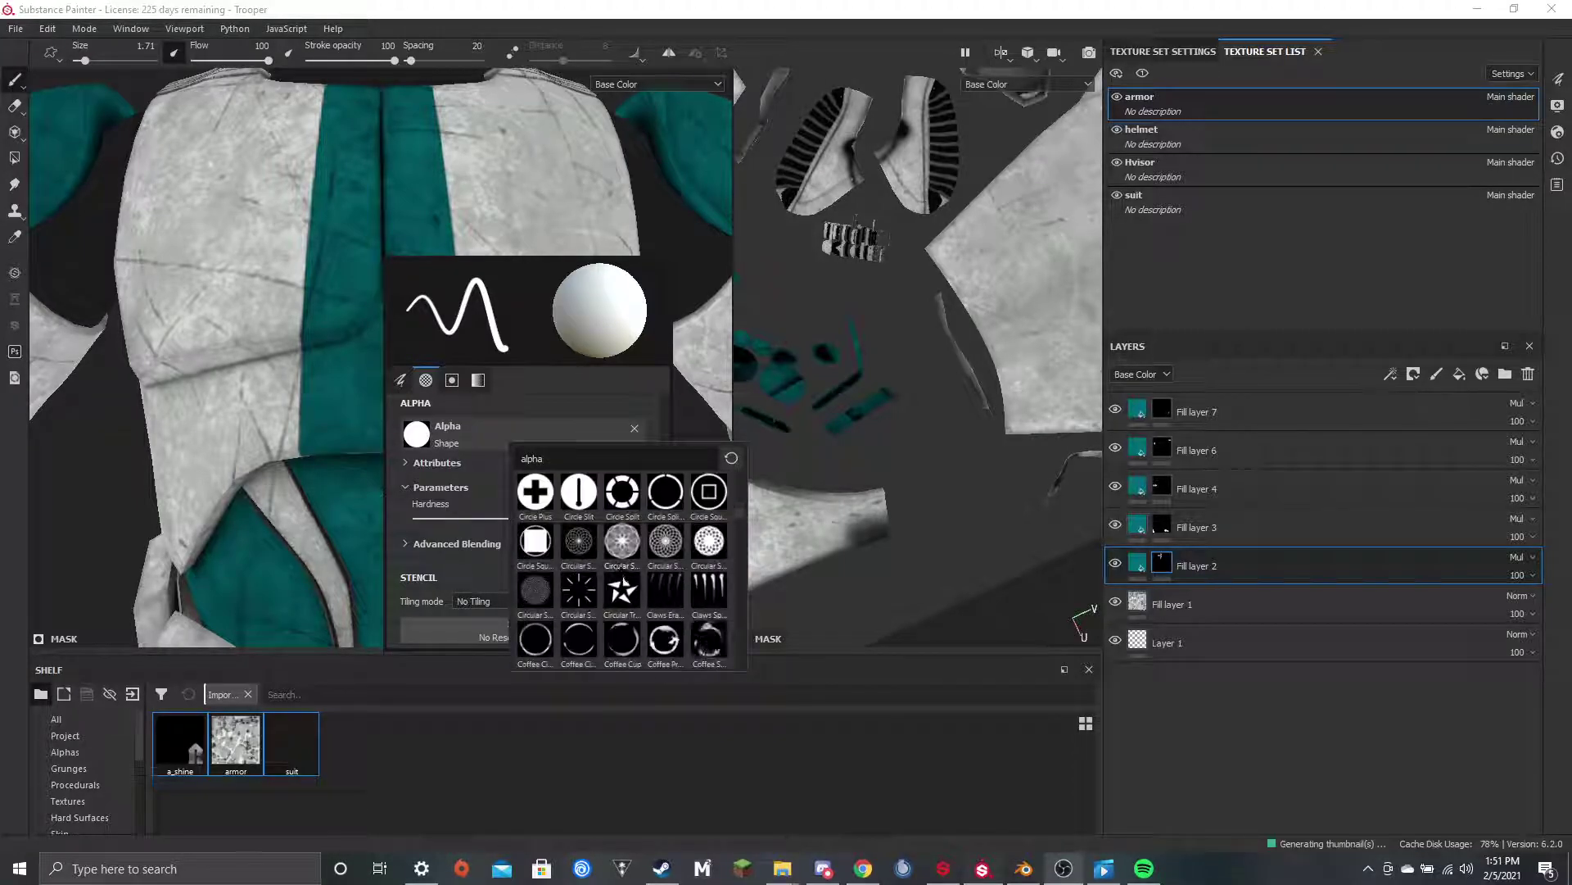
{"action": "scroll", "coordinate": [667, 590], "scroll_direction": "down", "scroll_amount": 5}
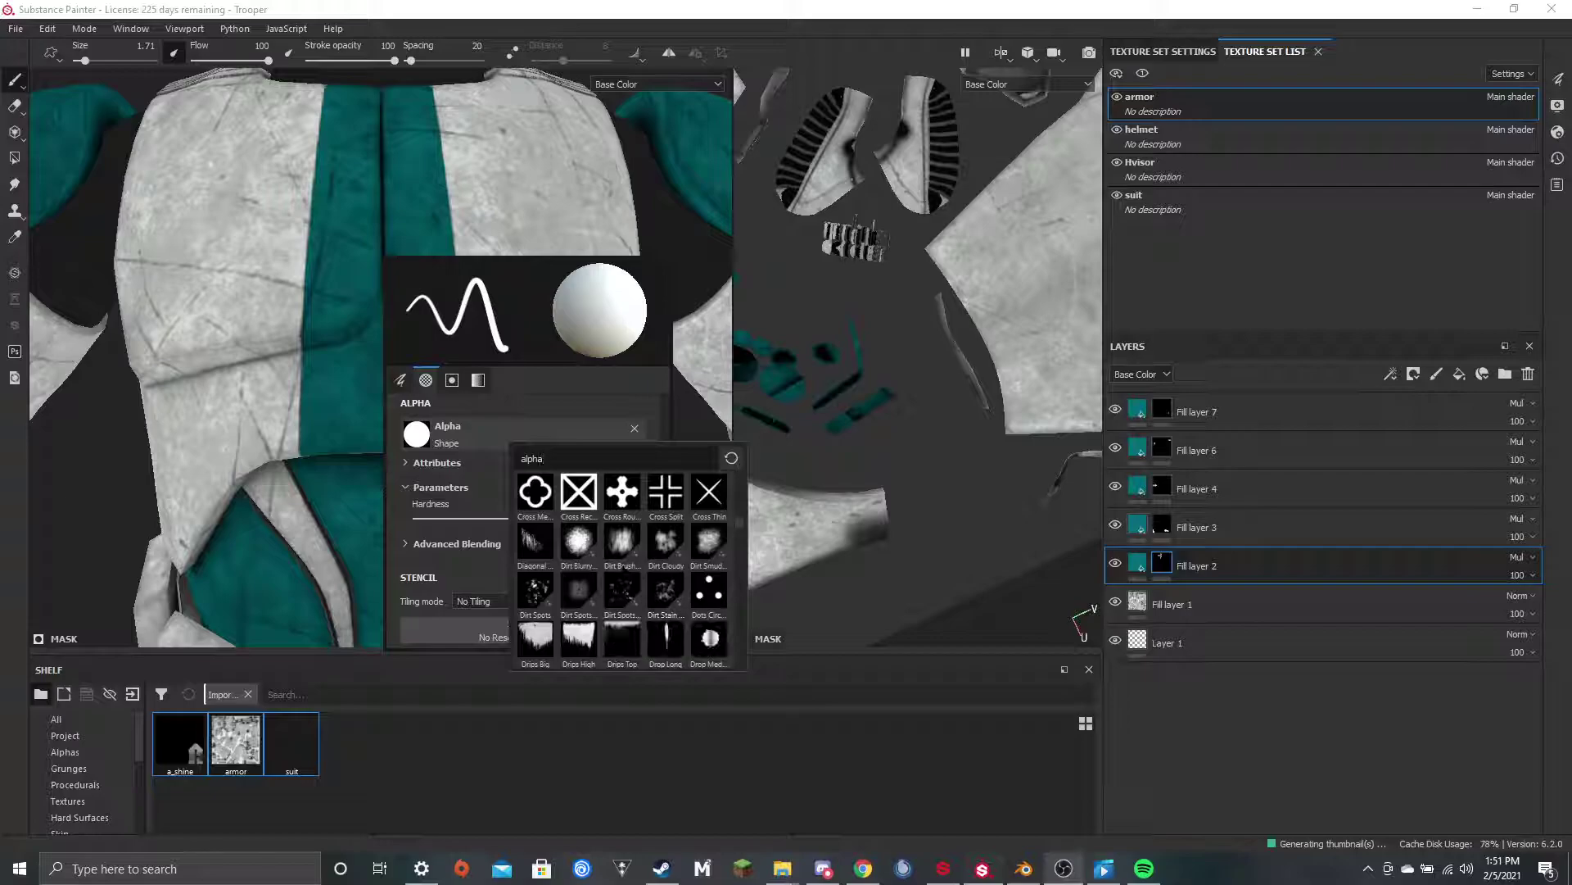
{"action": "scroll", "coordinate": [623, 566], "scroll_direction": "down", "scroll_amount": 6}
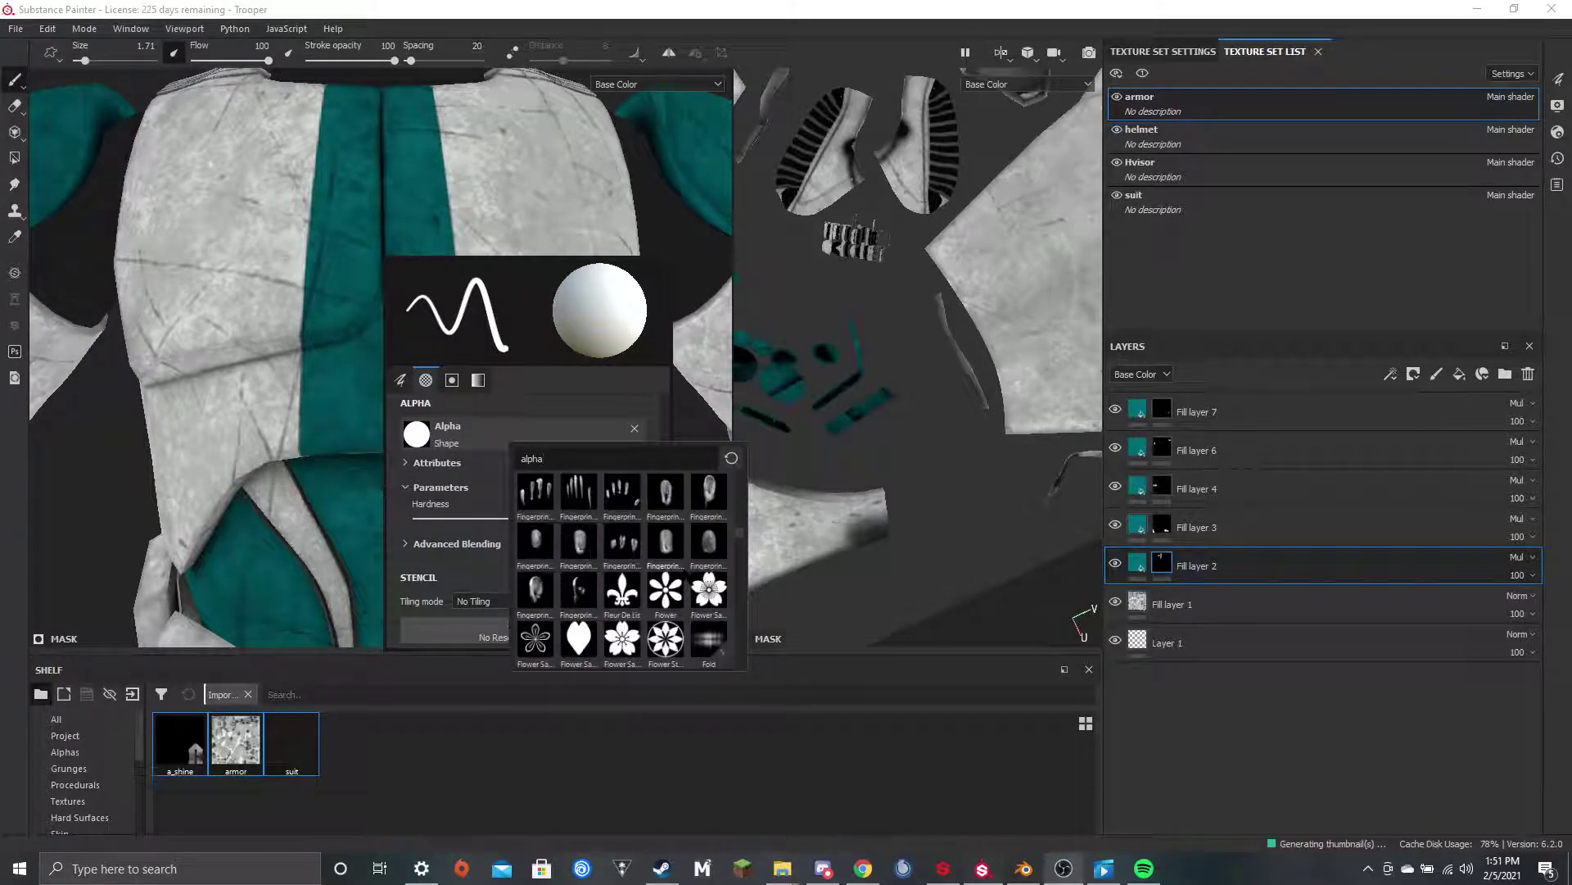
{"action": "scroll", "coordinate": [718, 648], "scroll_direction": "down", "scroll_amount": 5}
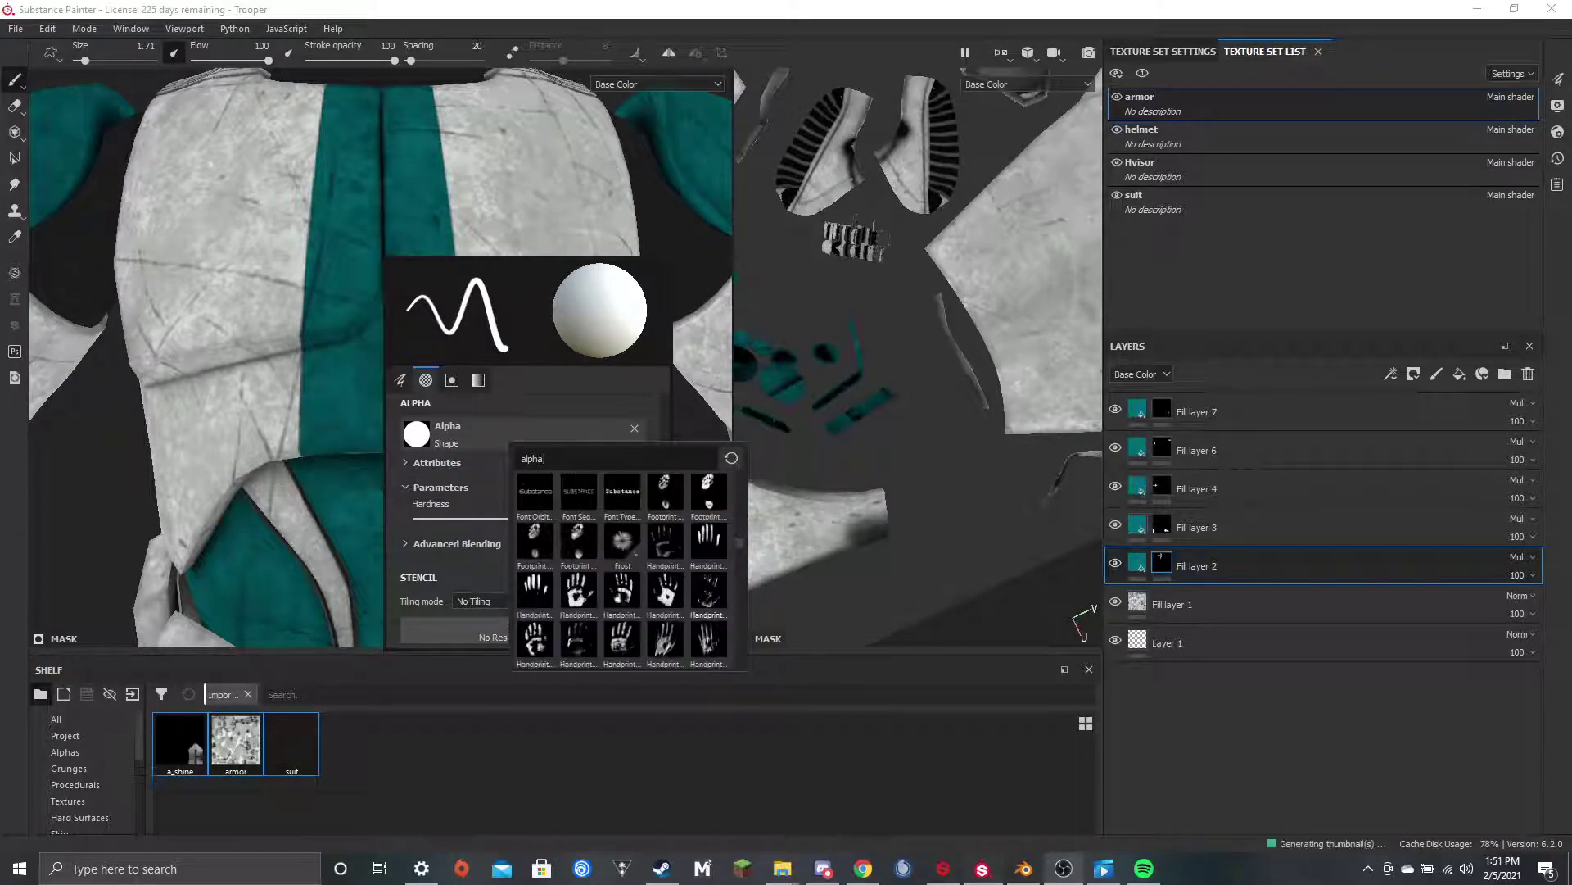
{"action": "scroll", "coordinate": [709, 602], "scroll_direction": "down", "scroll_amount": 3}
{"action": "scroll", "coordinate": [622, 565], "scroll_direction": "up", "scroll_amount": 3}
{"action": "scroll", "coordinate": [623, 565], "scroll_direction": "down", "scroll_amount": 4}
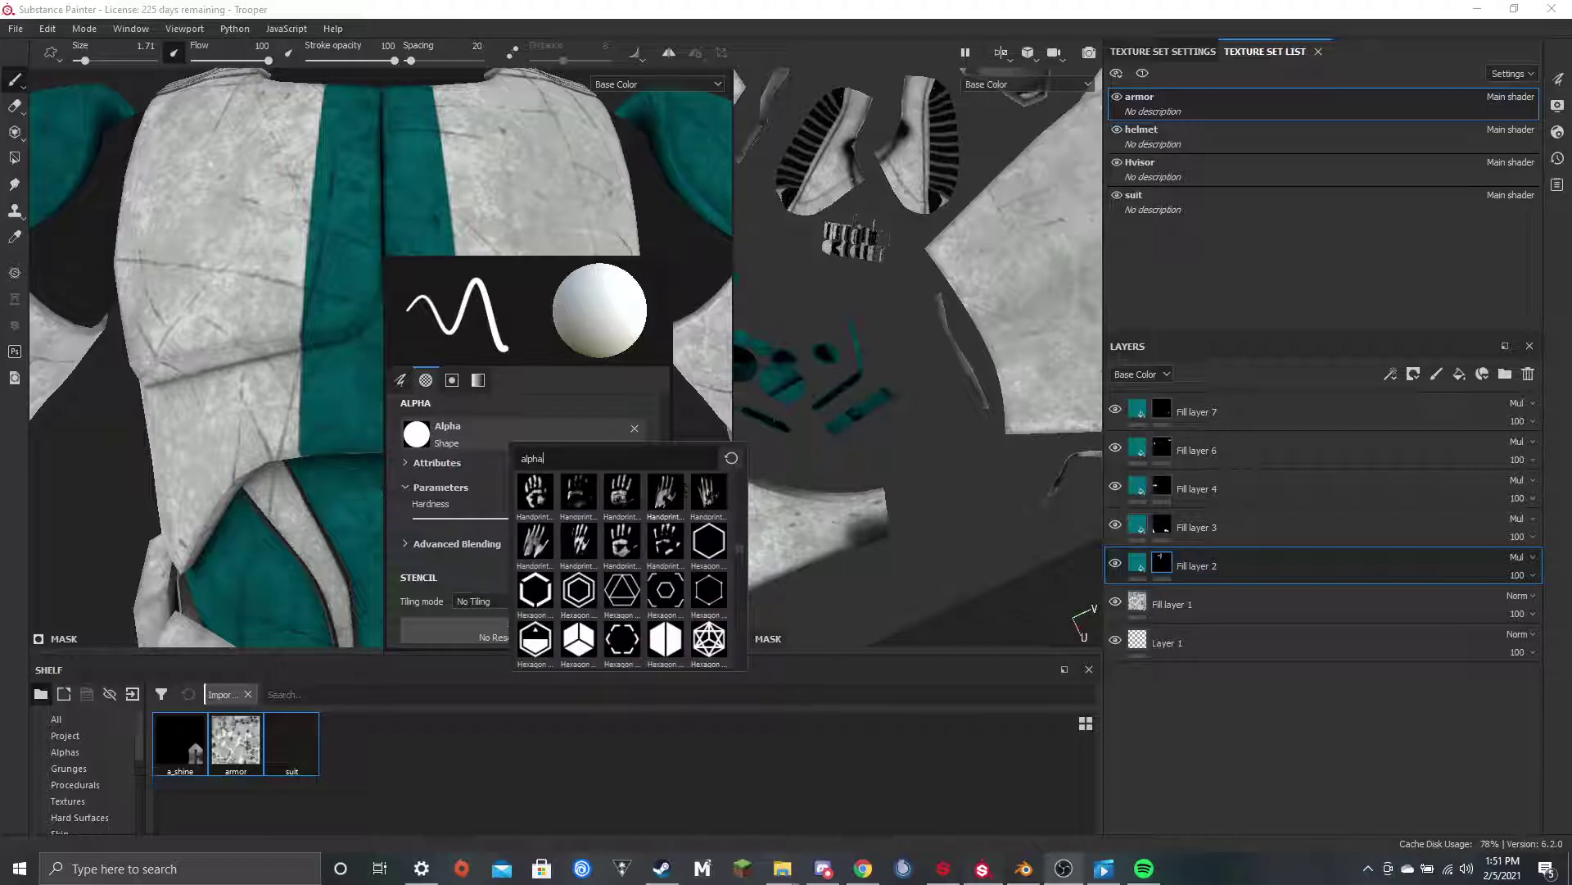
{"action": "mouse_move", "coordinate": [680, 544]}
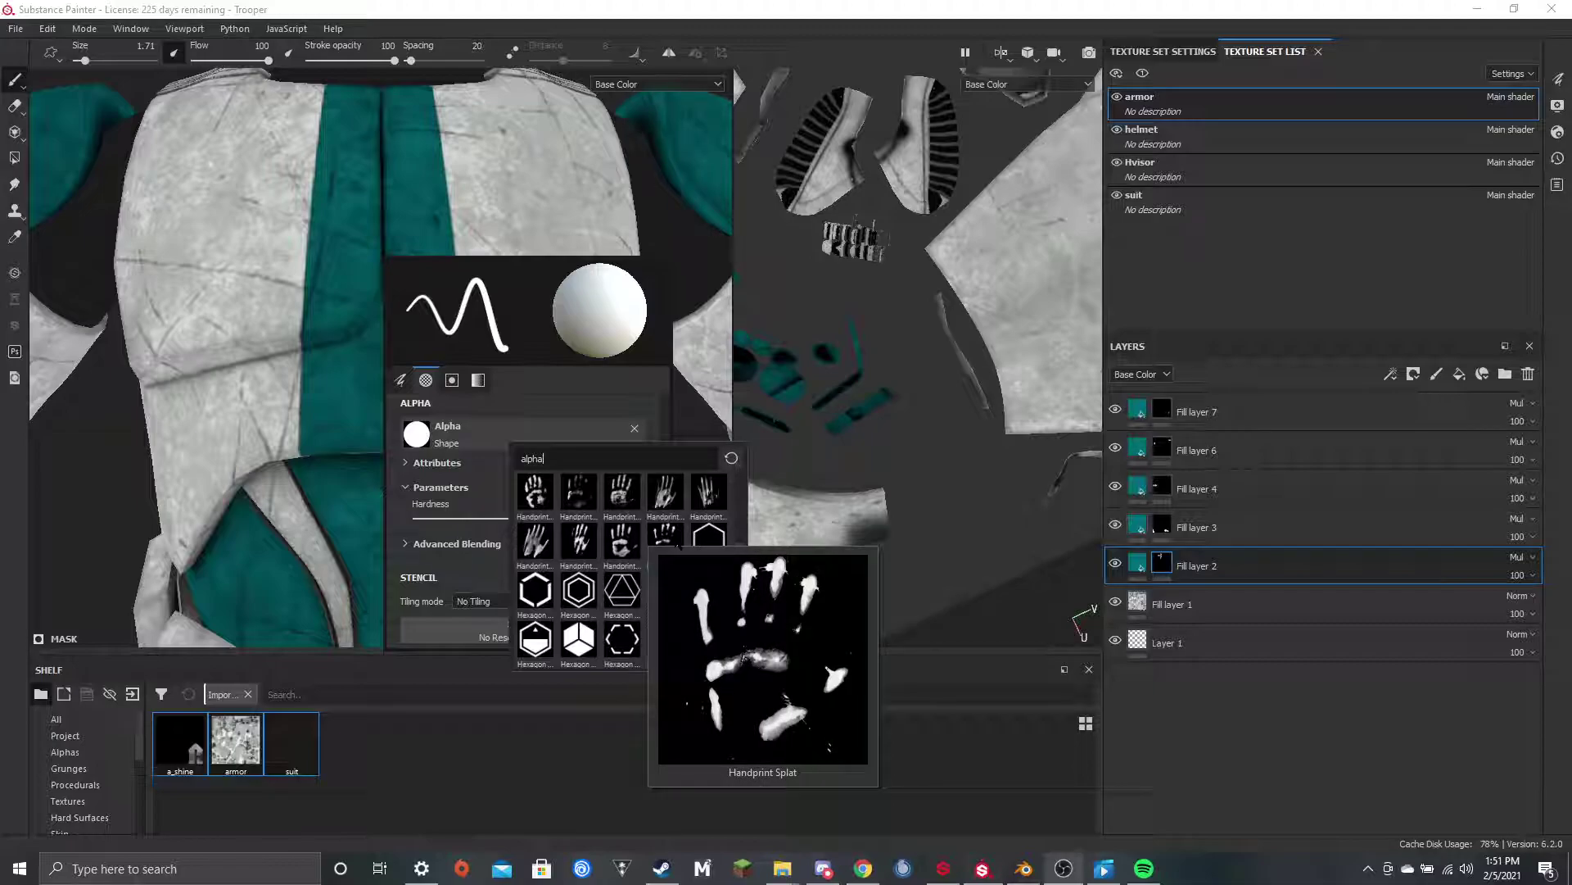
{"action": "scroll", "coordinate": [678, 546], "scroll_direction": "down", "scroll_amount": 10}
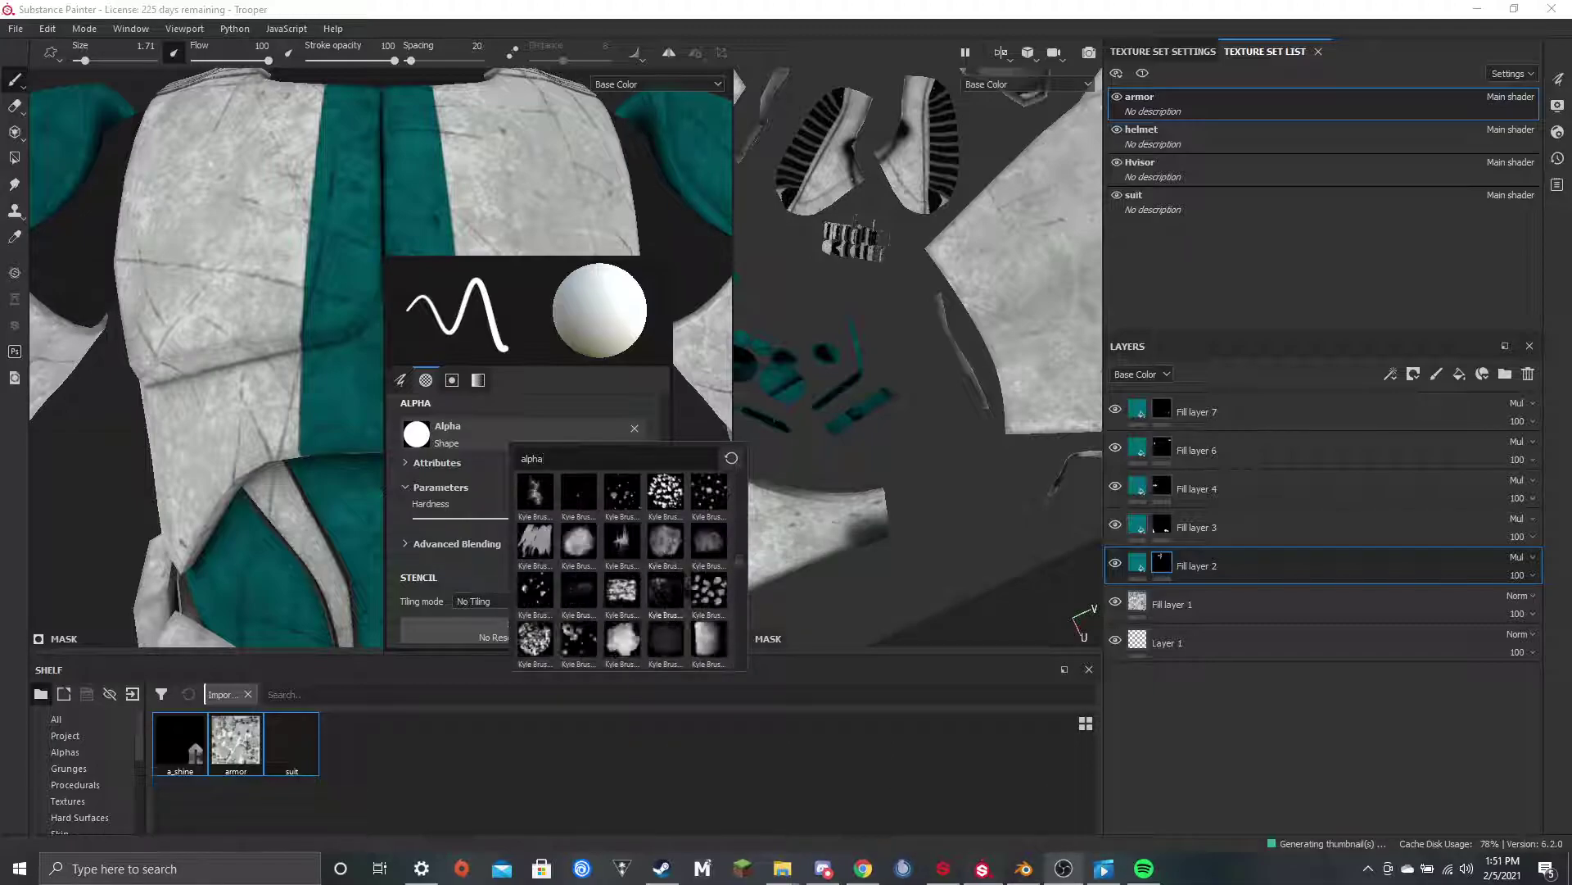
{"action": "scroll", "coordinate": [675, 602], "scroll_direction": "down", "scroll_amount": 10}
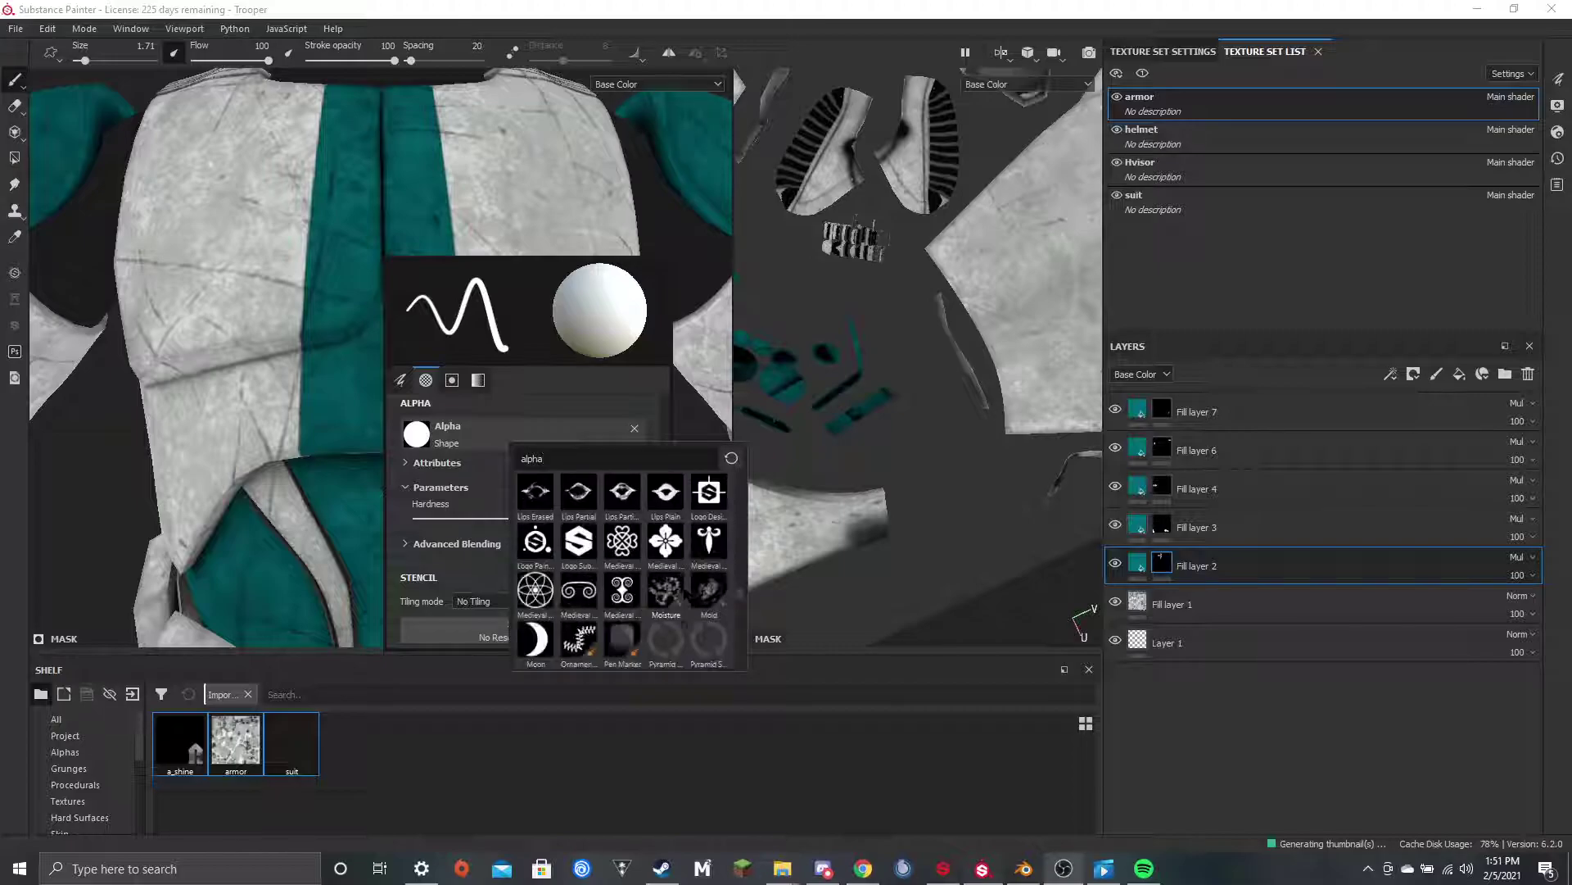
Search the brush alphas for "box" and for "square", and look over the matching shapes
{"action": "key", "text": "BackSpace"}
{"action": "key", "text": "BackSpace"}
{"action": "key", "text": "BackSpace"}
{"action": "key", "text": "BackSpace"}
{"action": "key", "text": "BackSpace"}
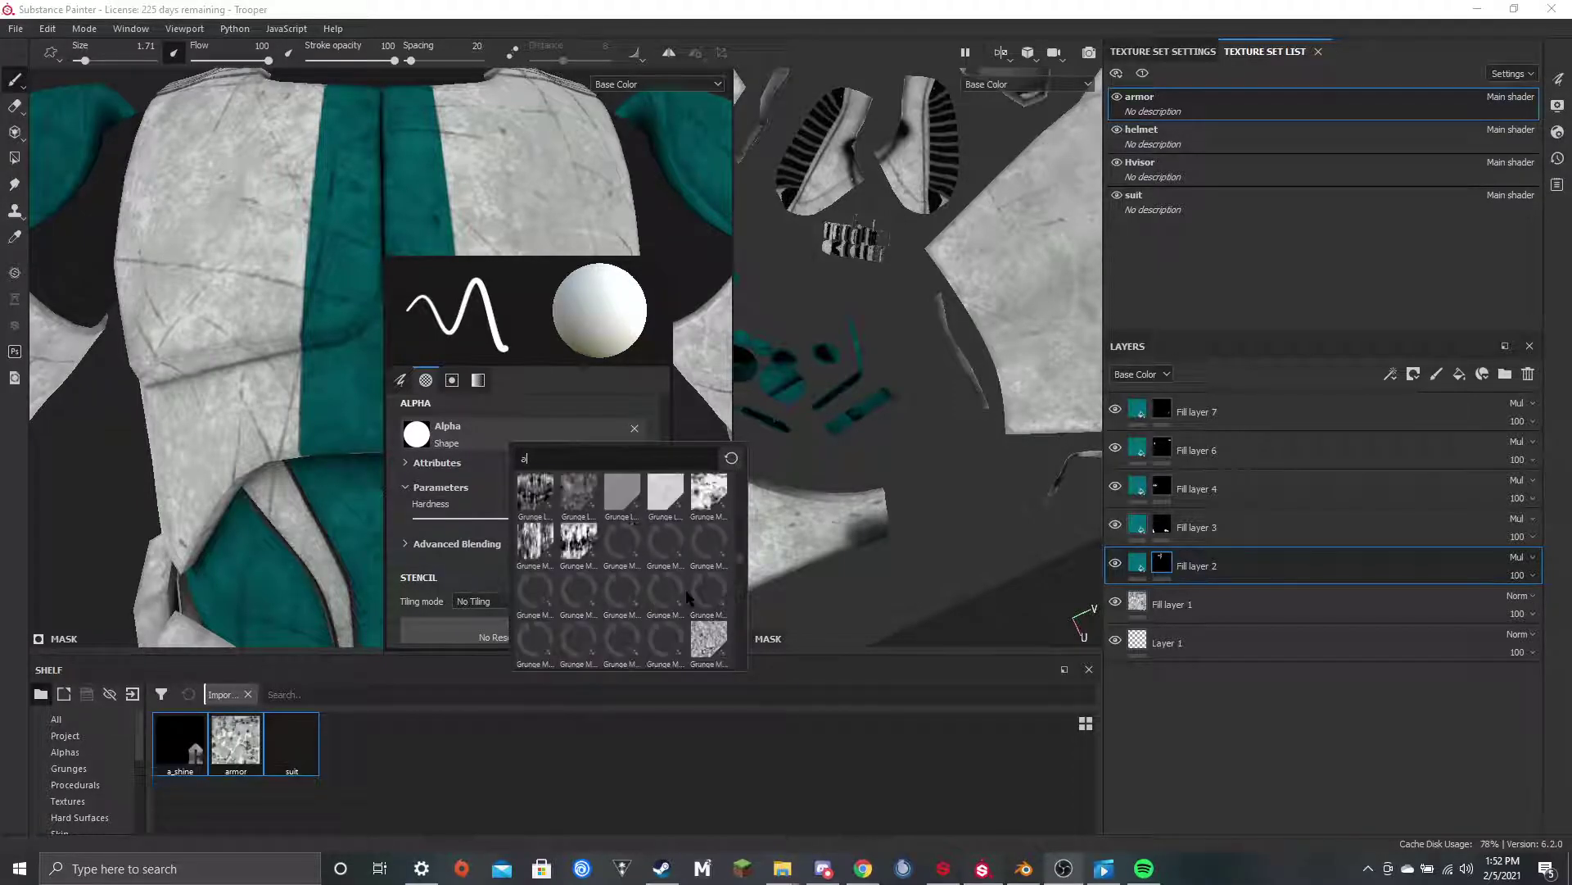
{"action": "type", "text": "box"}
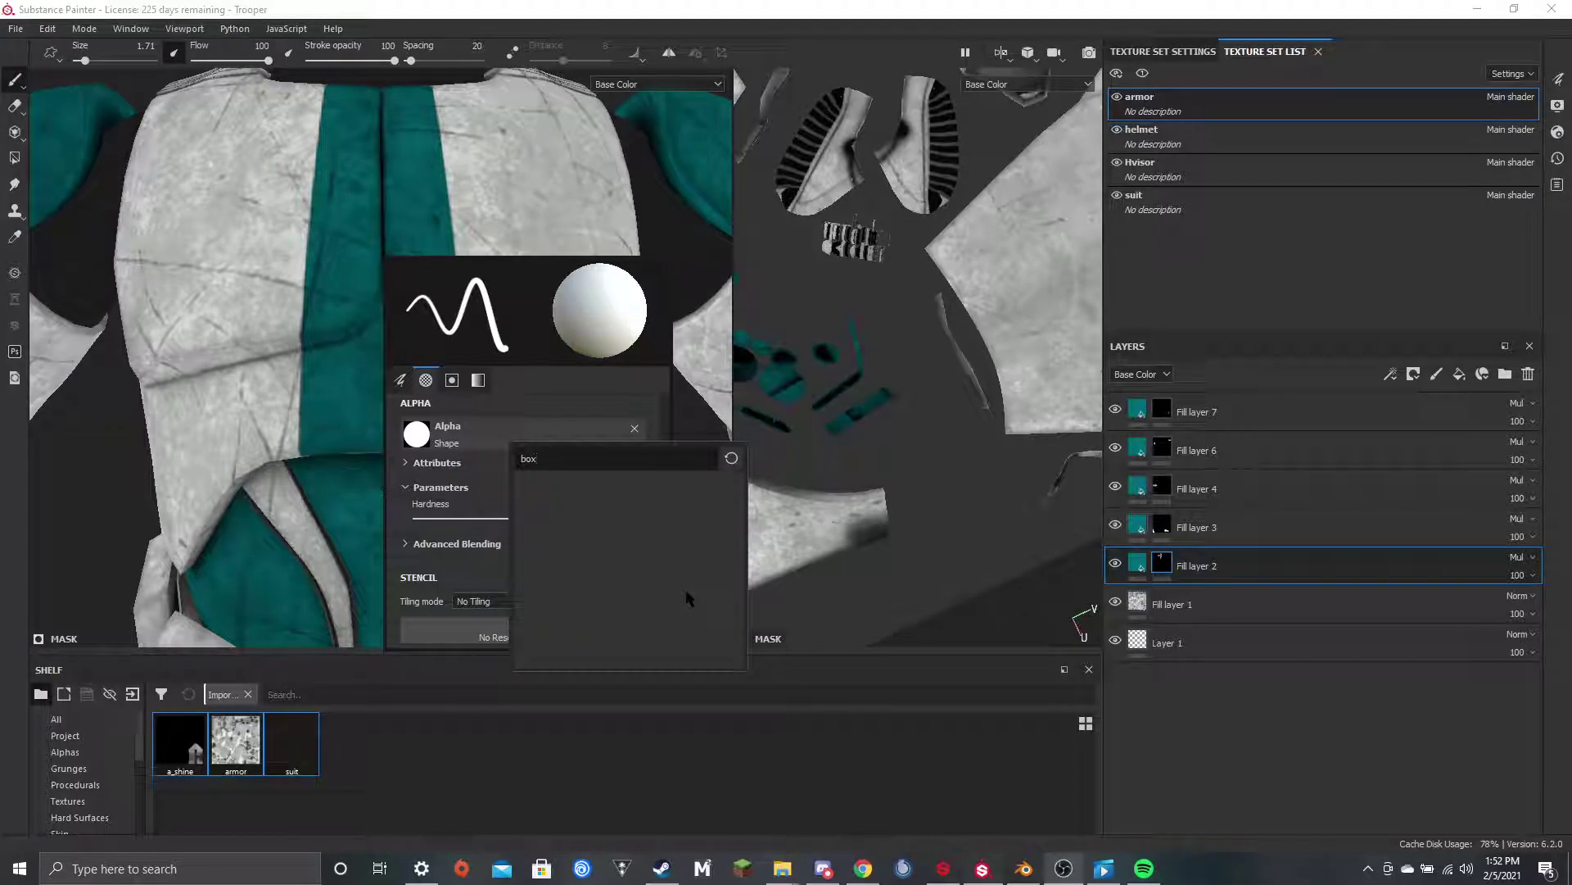
{"action": "key", "text": "BackSpace"}
{"action": "key", "text": "BackSpace"}
{"action": "type", "text": "square"}
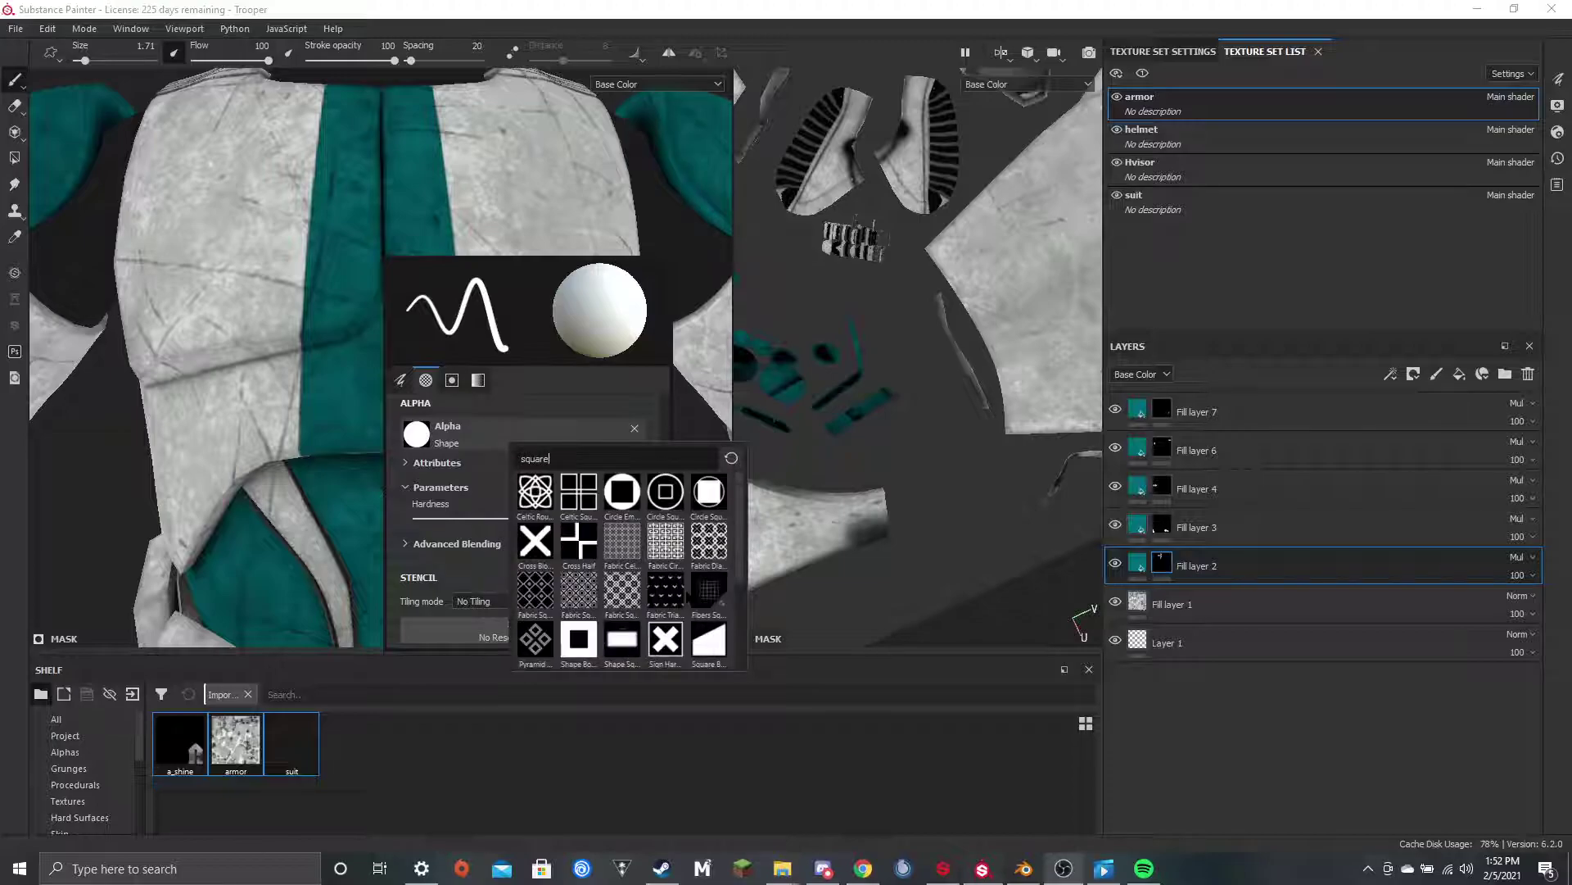
{"action": "scroll", "coordinate": [704, 631], "scroll_direction": "down", "scroll_amount": 3}
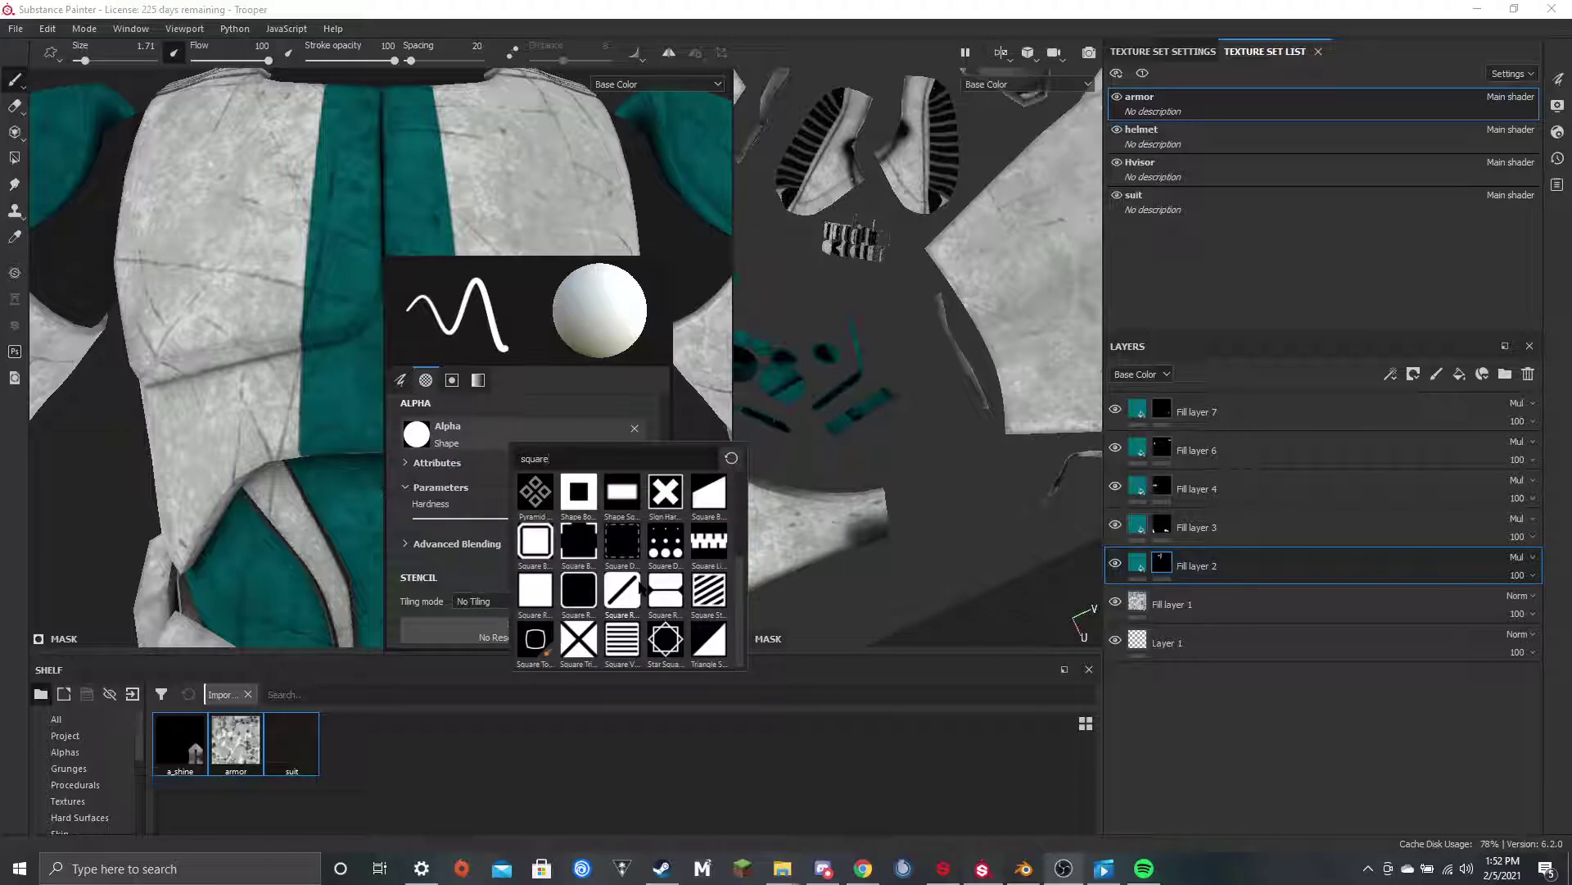
{"action": "scroll", "coordinate": [711, 636], "scroll_direction": "up", "scroll_amount": 3}
Filter the alphas by "alpha" again and choose the Arrow Flat shape as the brush alpha
{"action": "key", "text": "BackSpace"}
{"action": "key", "text": "BackSpace"}
{"action": "key", "text": "BackSpace"}
{"action": "key", "text": "BackSpace"}
{"action": "key", "text": "BackSpace"}
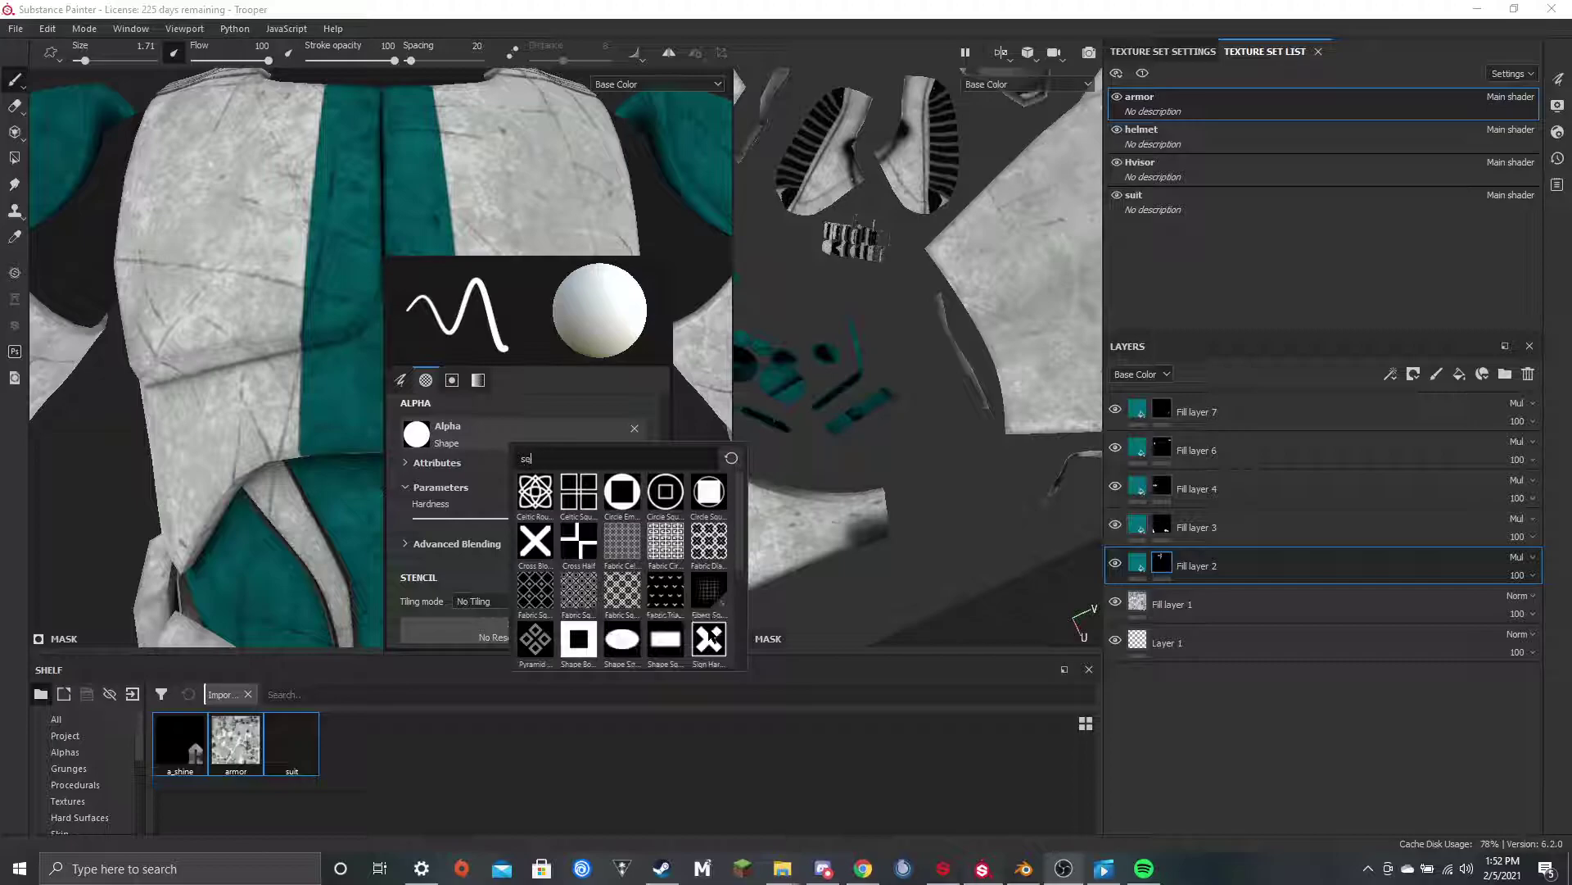
{"action": "type", "text": "alpha"}
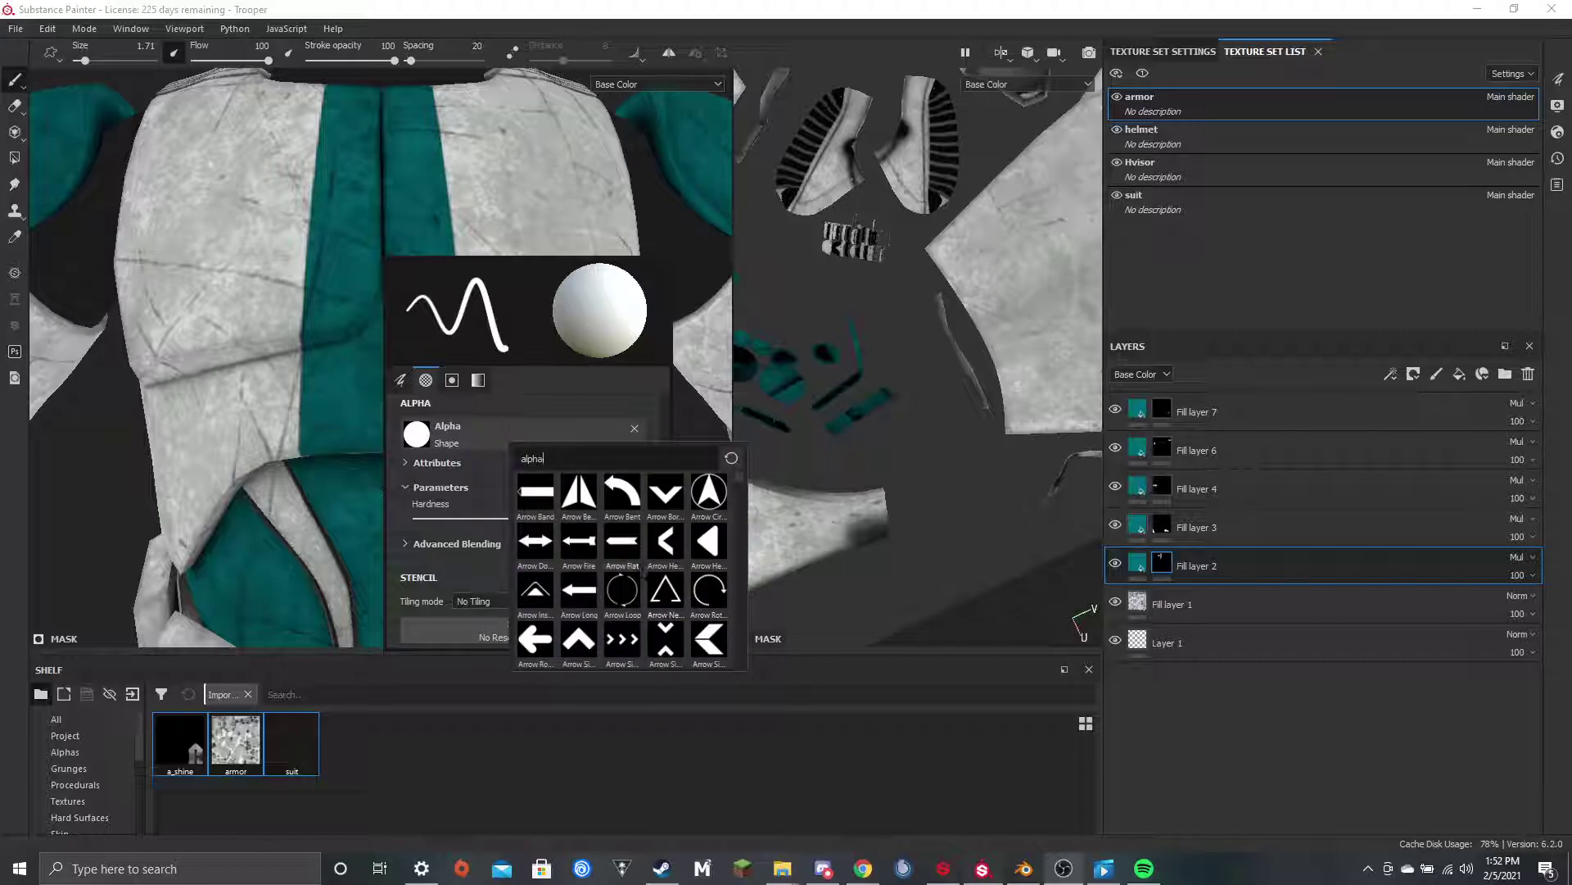
{"action": "left_click", "coordinate": [622, 541]}
Enlarge the brush to size 13.75 and rotate the arrow so its tip points up the chest stripe
{"action": "scroll", "coordinate": [374, 351], "scroll_direction": "up", "scroll_amount": 6}
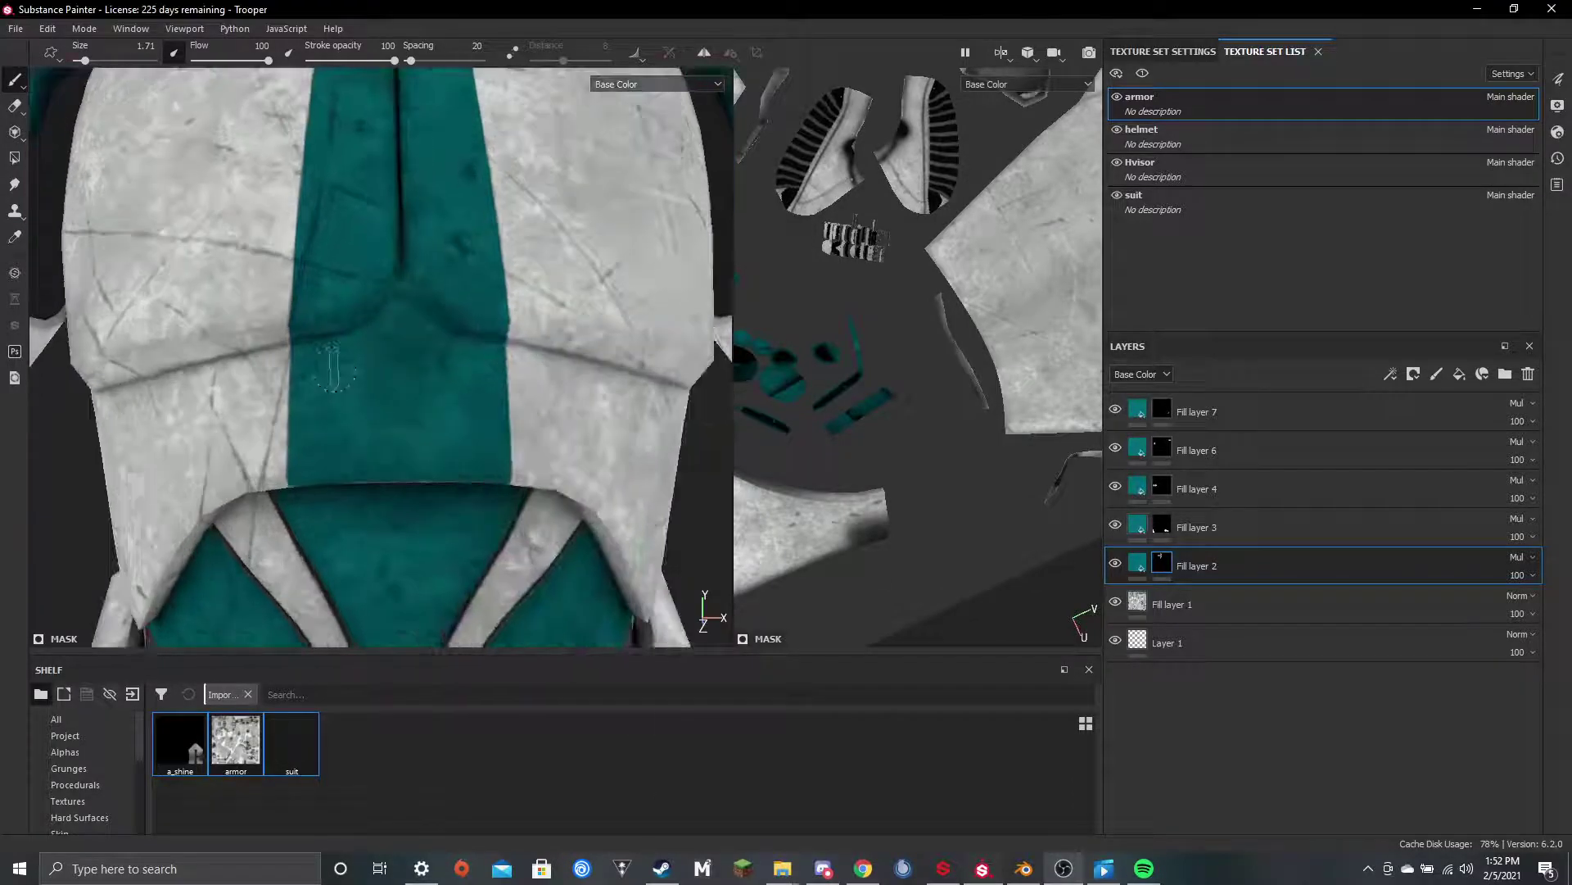
{"action": "scroll", "coordinate": [415, 361], "scroll_direction": "up", "scroll_amount": 3}
{"action": "scroll", "coordinate": [416, 361], "scroll_direction": "down", "scroll_amount": 6}
{"action": "right_click_drag", "start_coordinate": [416, 362], "coordinate": [491, 361], "text": "ctrl"}
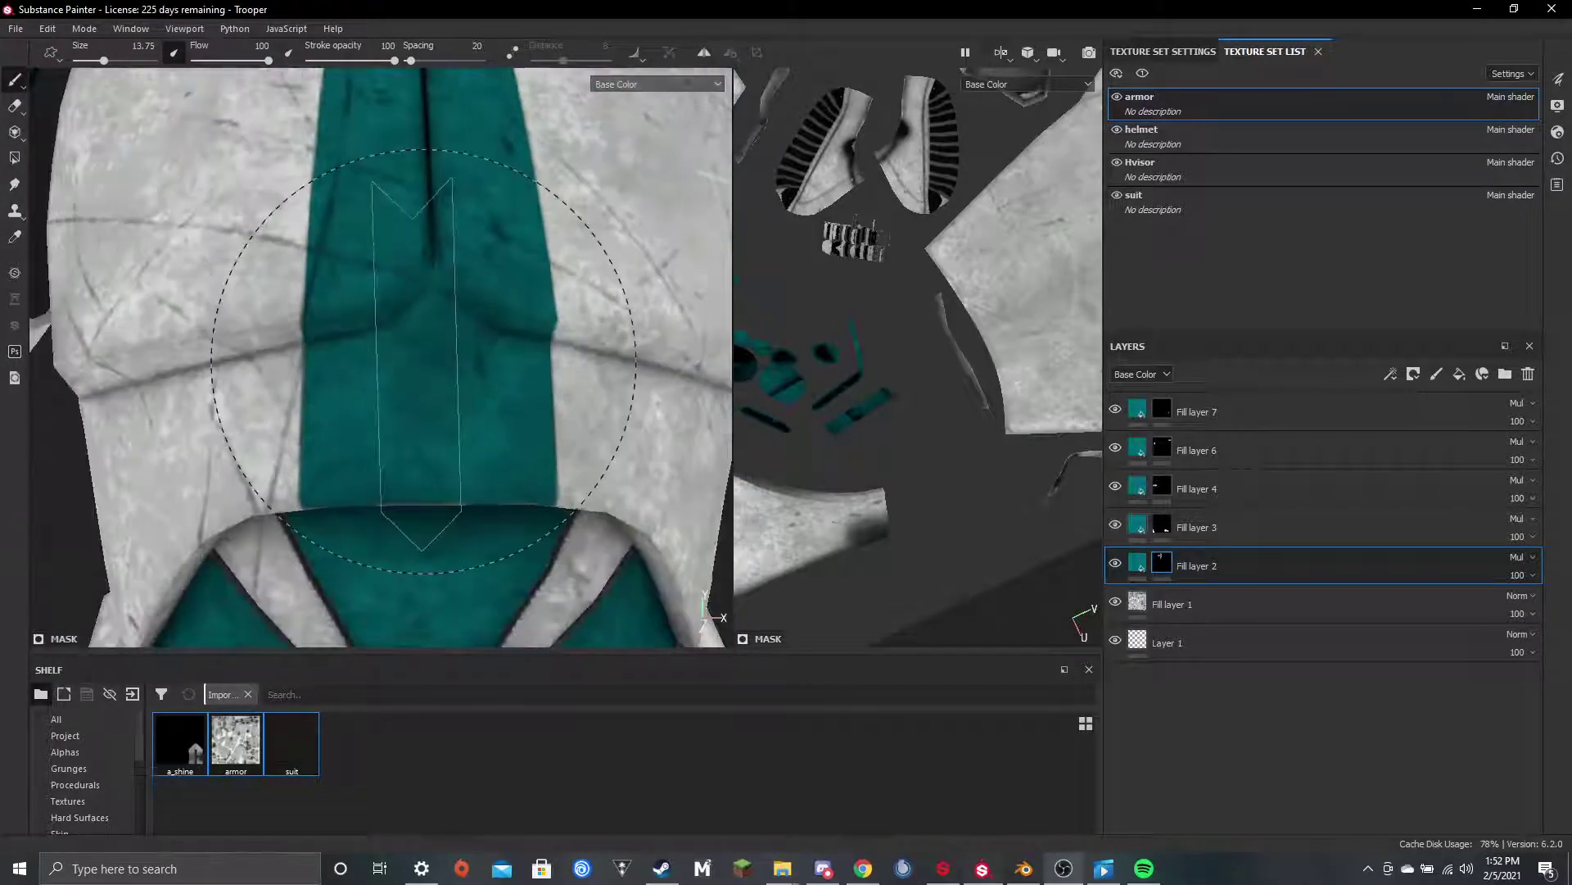
{"action": "left_click_drag", "start_coordinate": [424, 361], "coordinate": [425, 344], "text": "ctrl"}
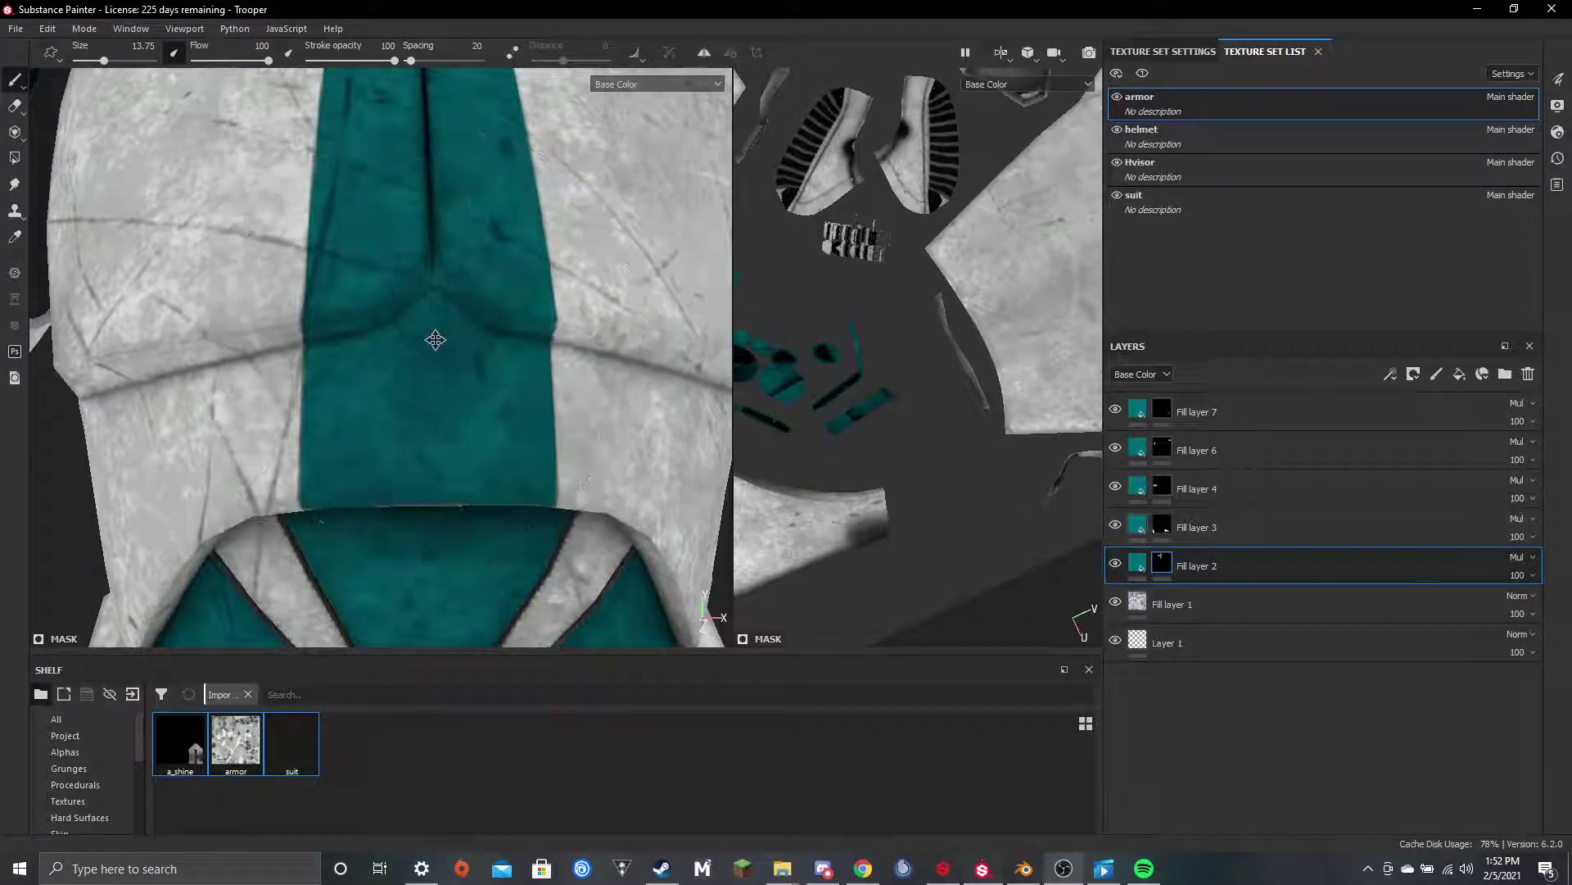
Stamp the upright arrow onto the Fill layer 2 mask, cutting it out of the lower centre of the teal chest stripe
{"action": "middle_click_drag", "start_coordinate": [435, 340], "coordinate": [381, 438], "text": "alt"}
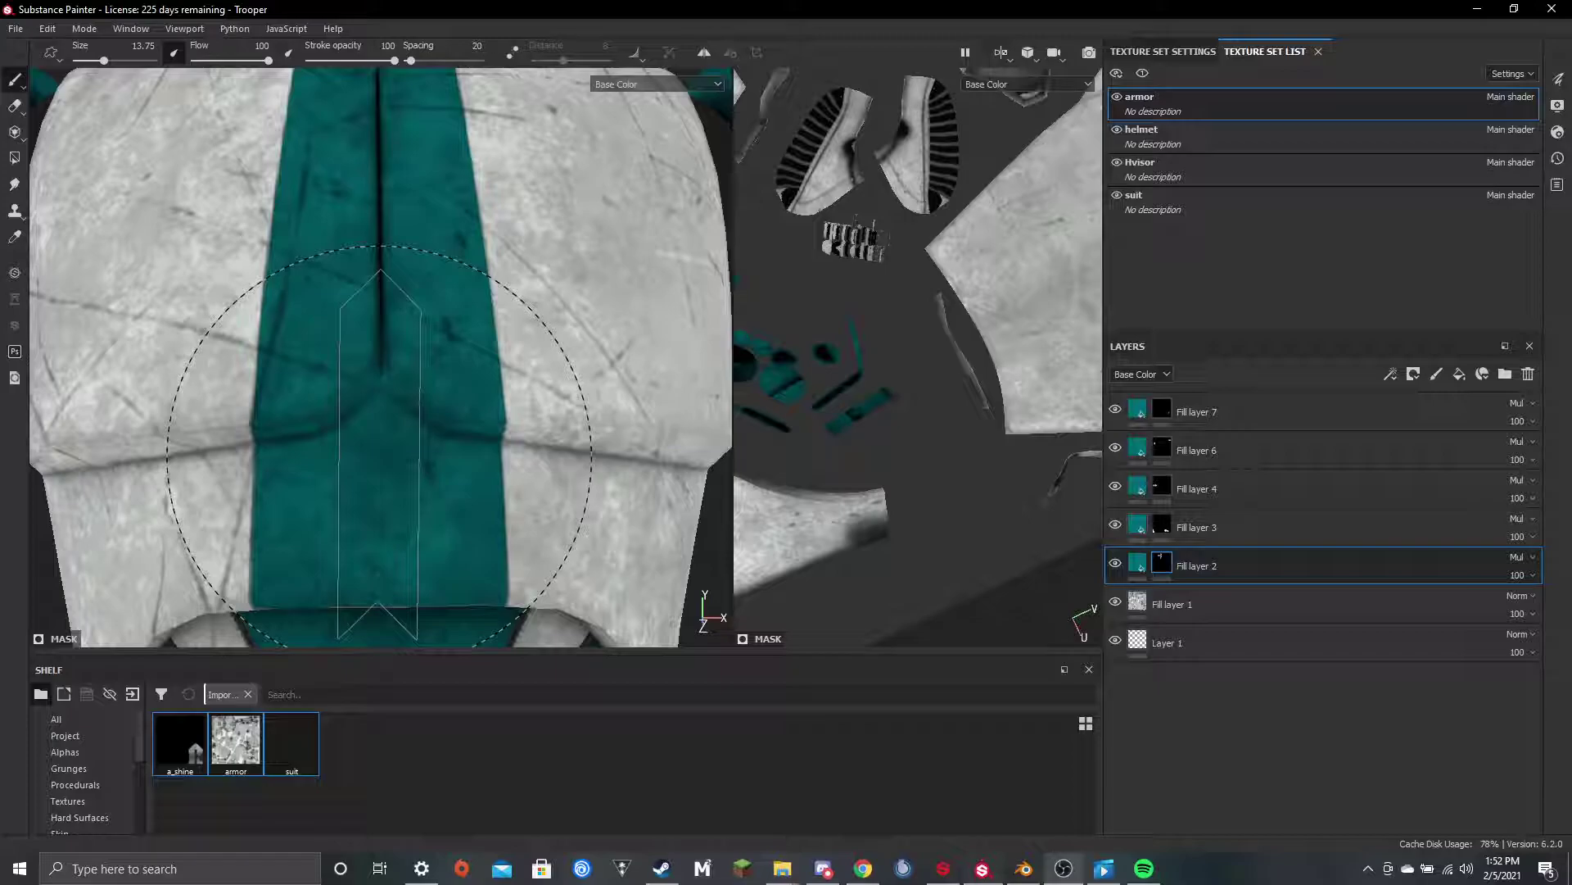
{"action": "left_click", "coordinate": [379, 459]}
{"action": "scroll", "coordinate": [537, 504], "scroll_direction": "down", "scroll_amount": 8}
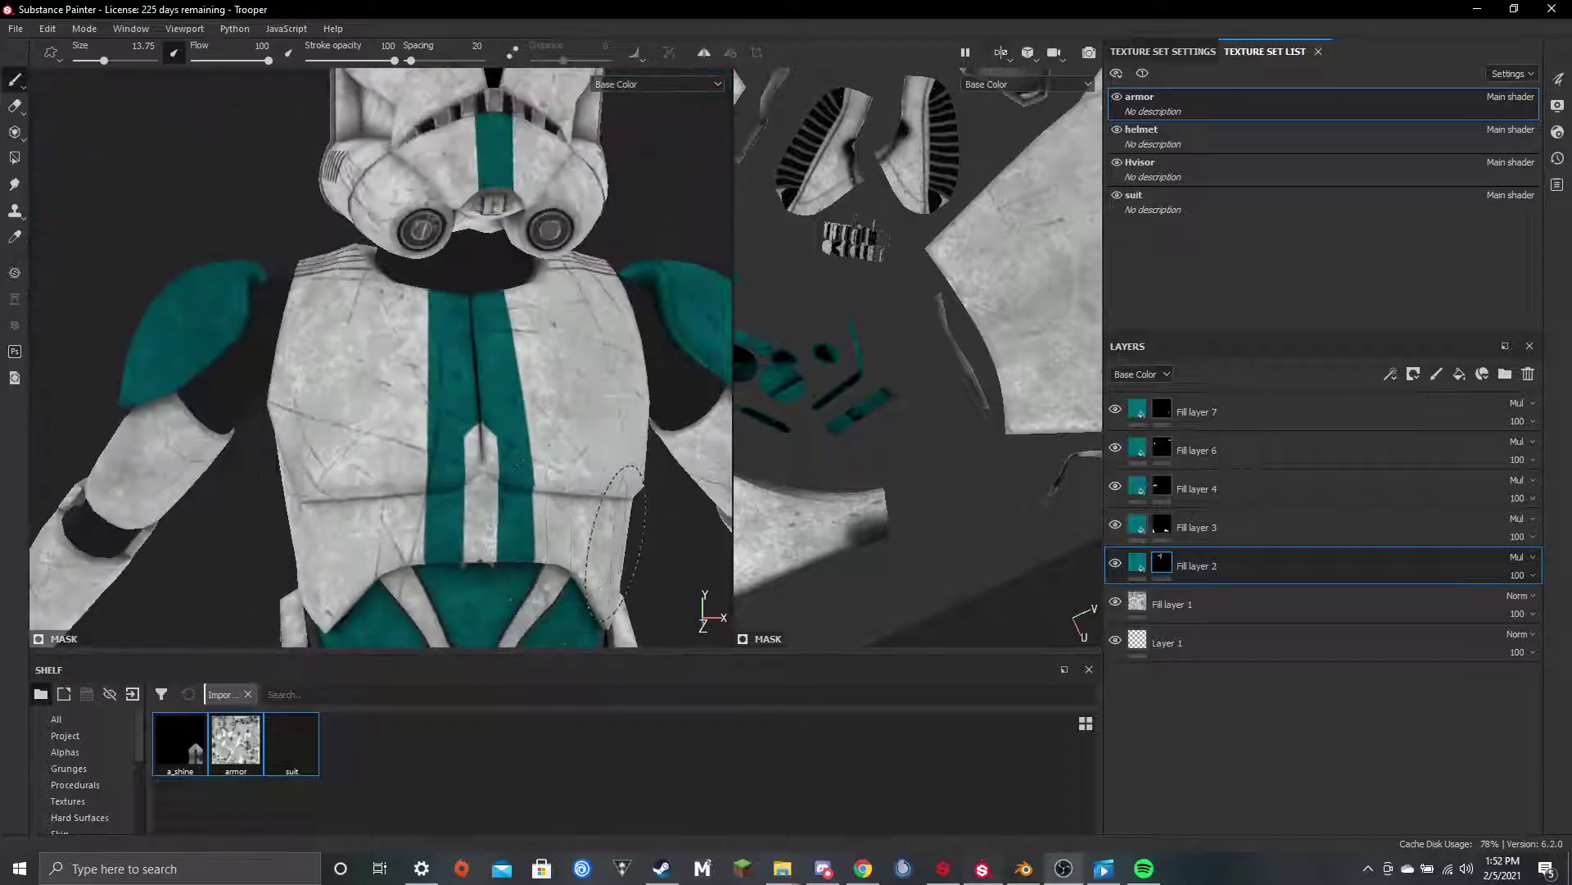
Undo the oversized arrow, reduce the brush to size 9.66 and stamp the arrow into the lower centre of the teal chest stripe
{"action": "middle_click_drag", "start_coordinate": [639, 519], "coordinate": [587, 458], "text": "alt"}
{"action": "scroll", "coordinate": [493, 509], "scroll_direction": "up", "scroll_amount": 5}
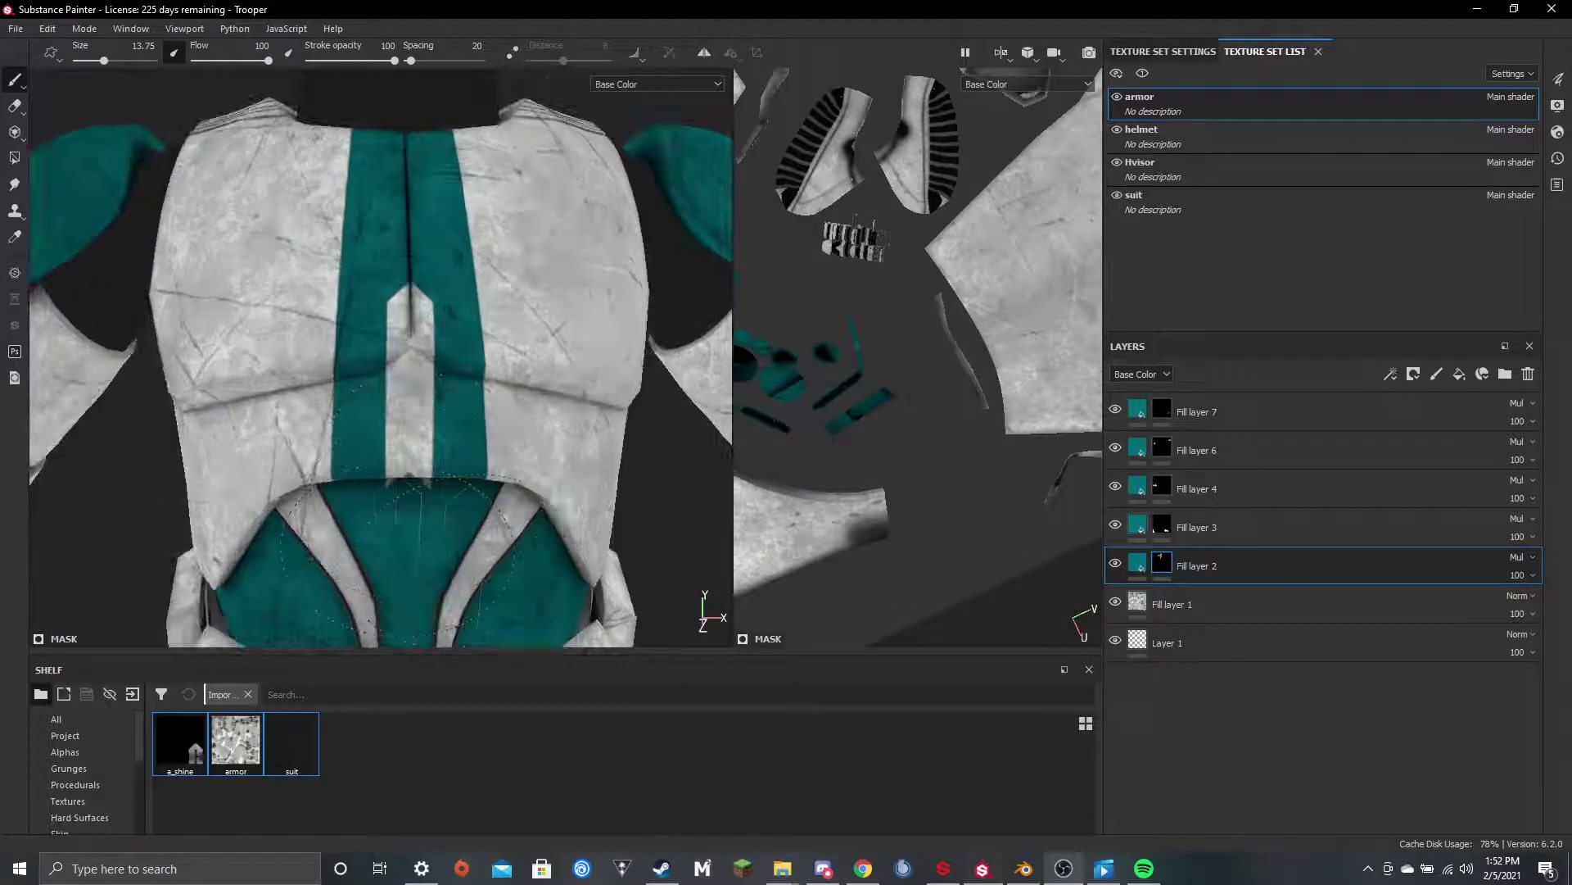
{"action": "scroll", "coordinate": [495, 513], "scroll_direction": "down", "scroll_amount": 3}
{"action": "key", "text": "ctrl+z"}
{"action": "right_click_drag", "start_coordinate": [437, 460], "coordinate": [412, 460], "text": "ctrl"}
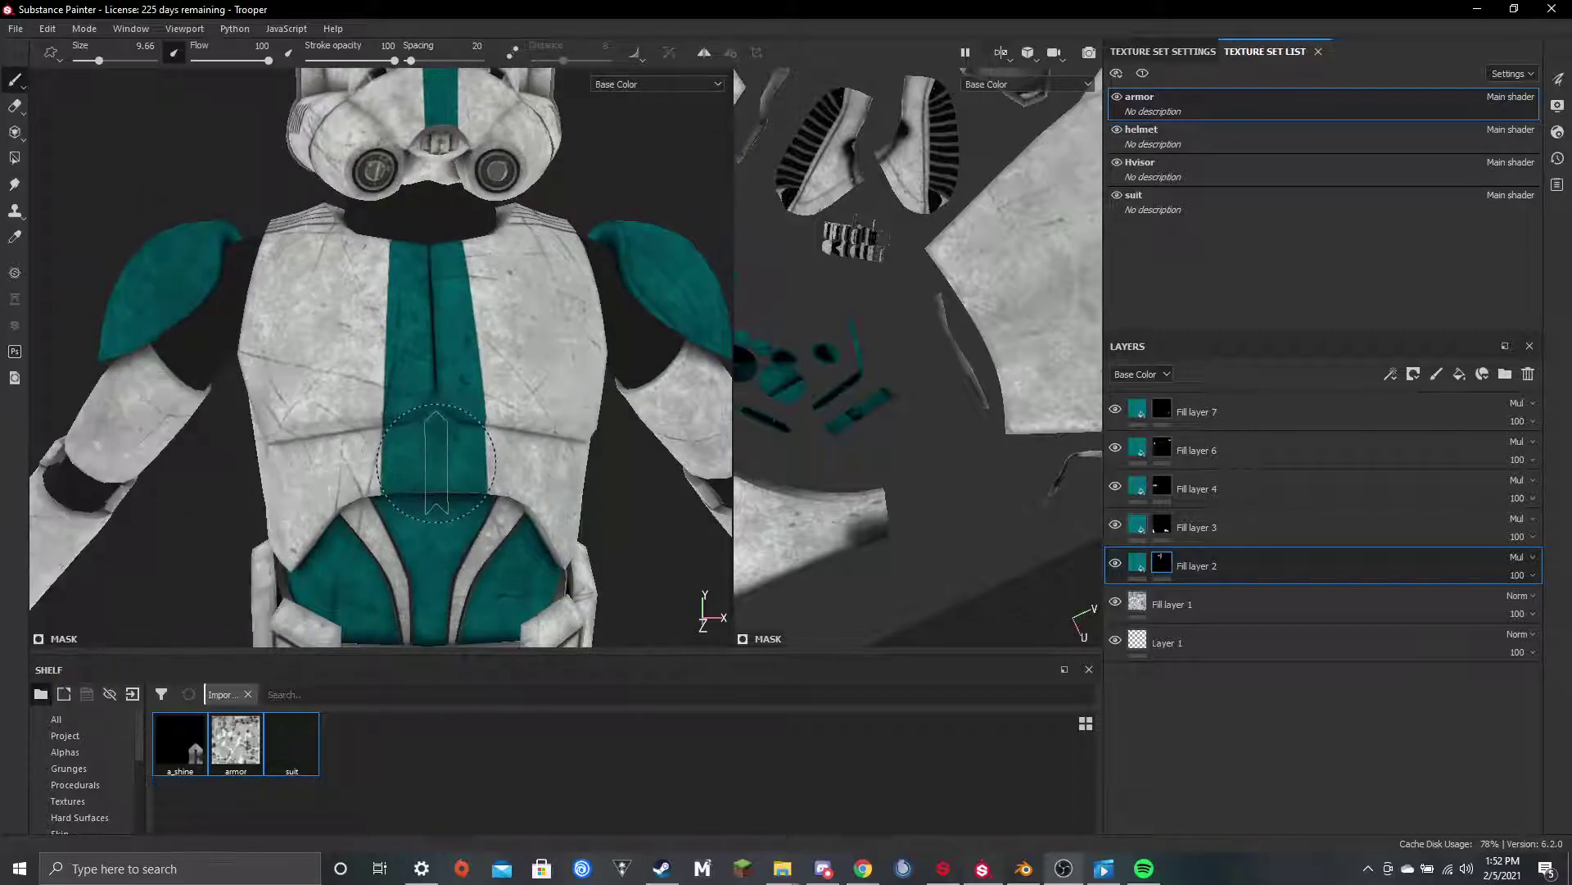
{"action": "scroll", "coordinate": [437, 460], "scroll_direction": "up", "scroll_amount": 1}
{"action": "scroll", "coordinate": [437, 463], "scroll_direction": "up", "scroll_amount": 4}
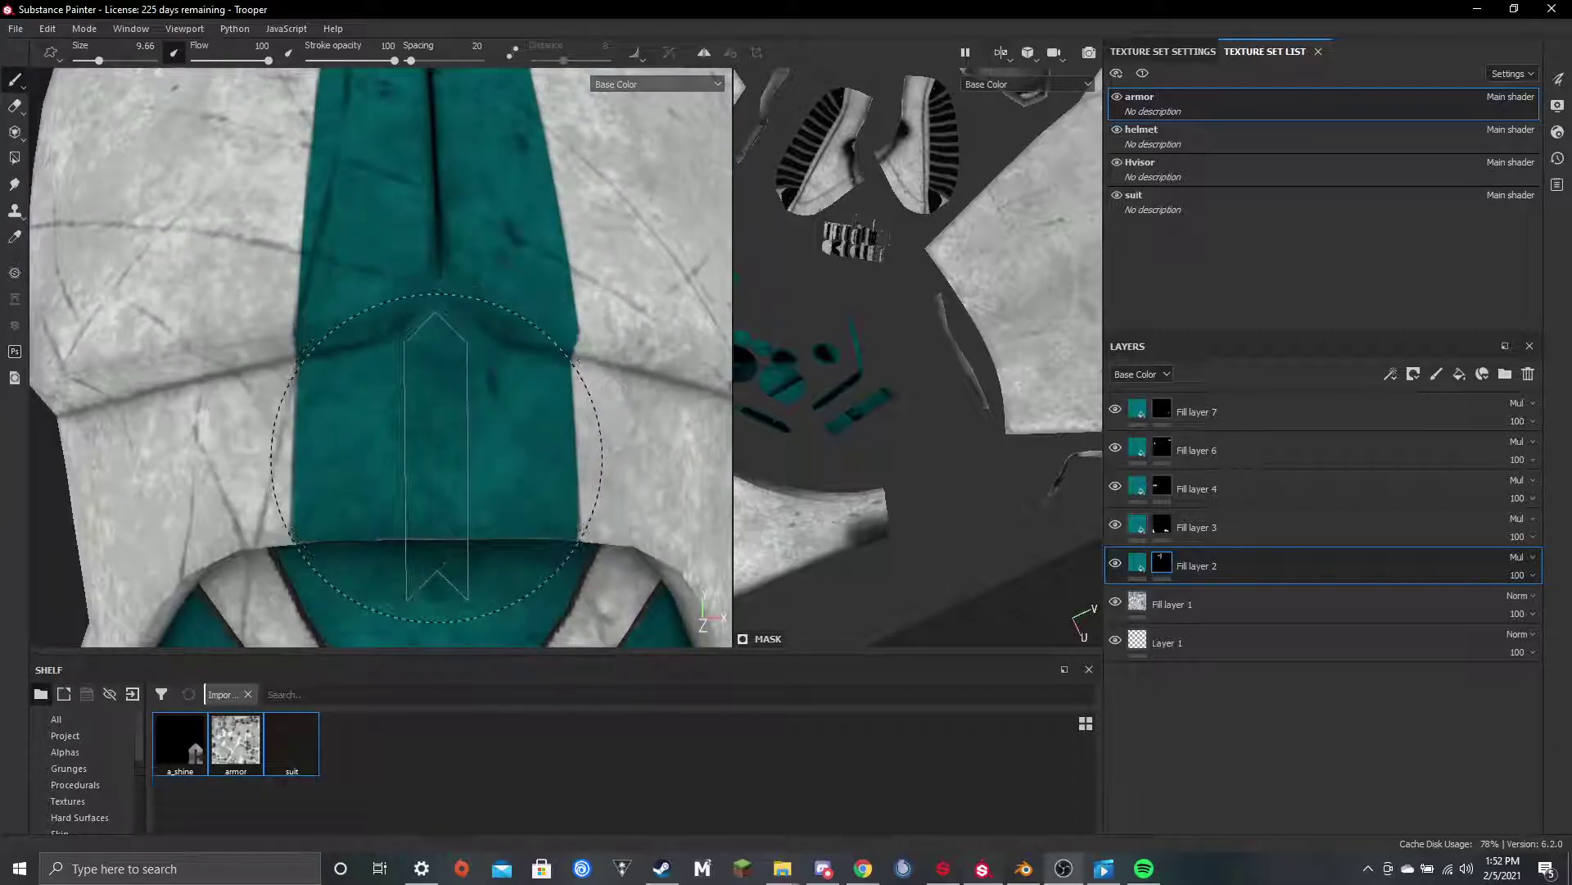
{"action": "scroll", "coordinate": [438, 457], "scroll_direction": "down", "scroll_amount": 8}
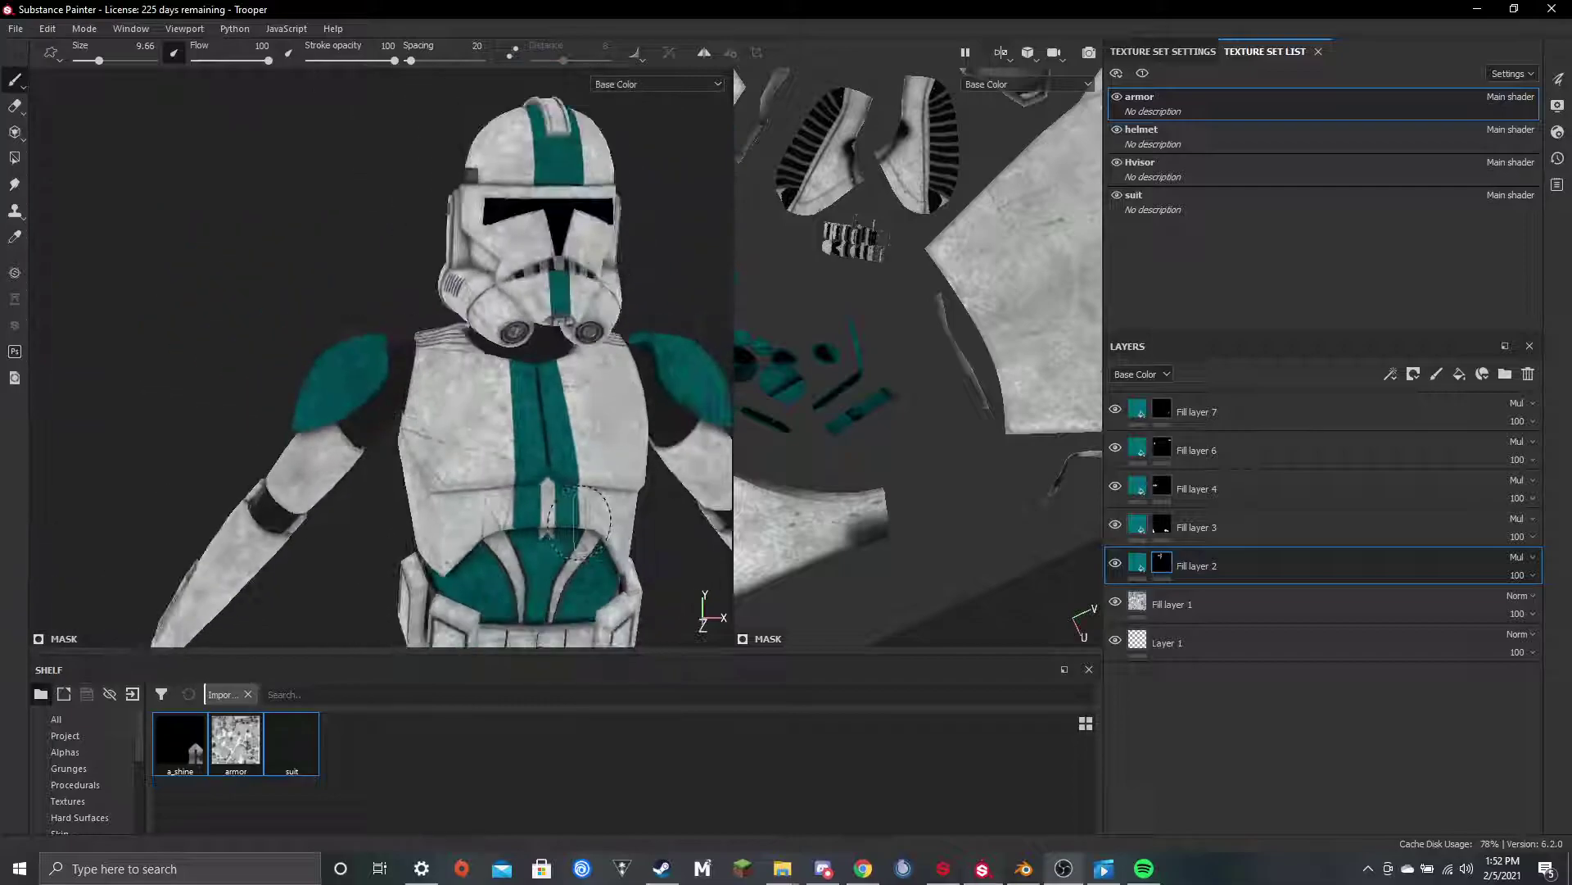
{"action": "scroll", "coordinate": [898, 468], "scroll_direction": "down", "scroll_amount": 4}
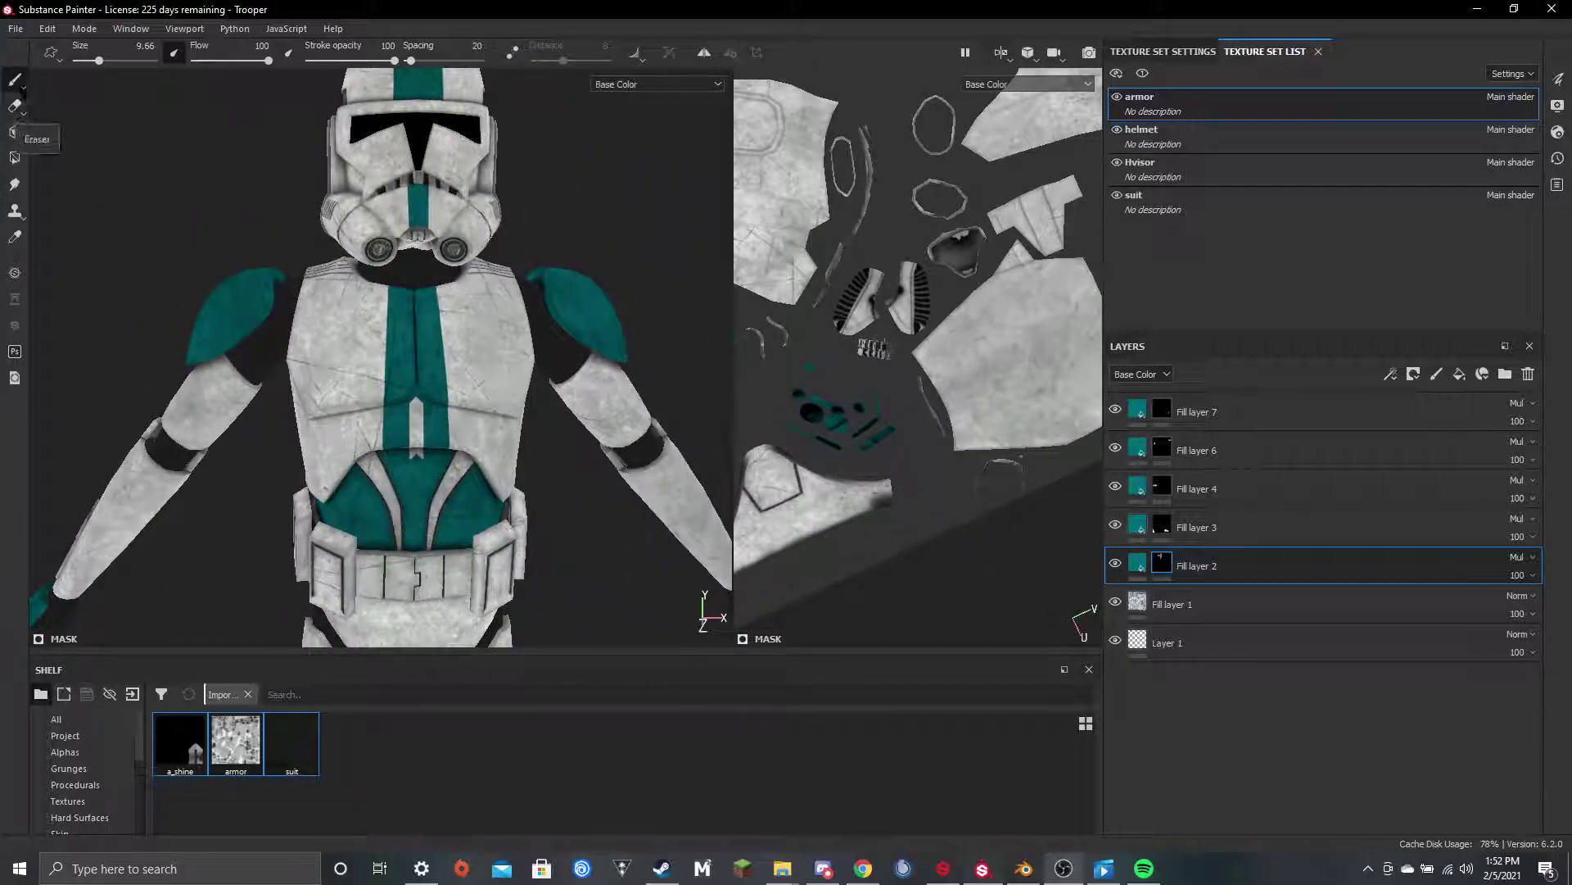
Filter the brush alphas by "shape" and choose the soft round Shape as the brush alpha
{"action": "right_click", "coordinate": [149, 83]}
{"action": "left_click", "coordinate": [204, 267]}
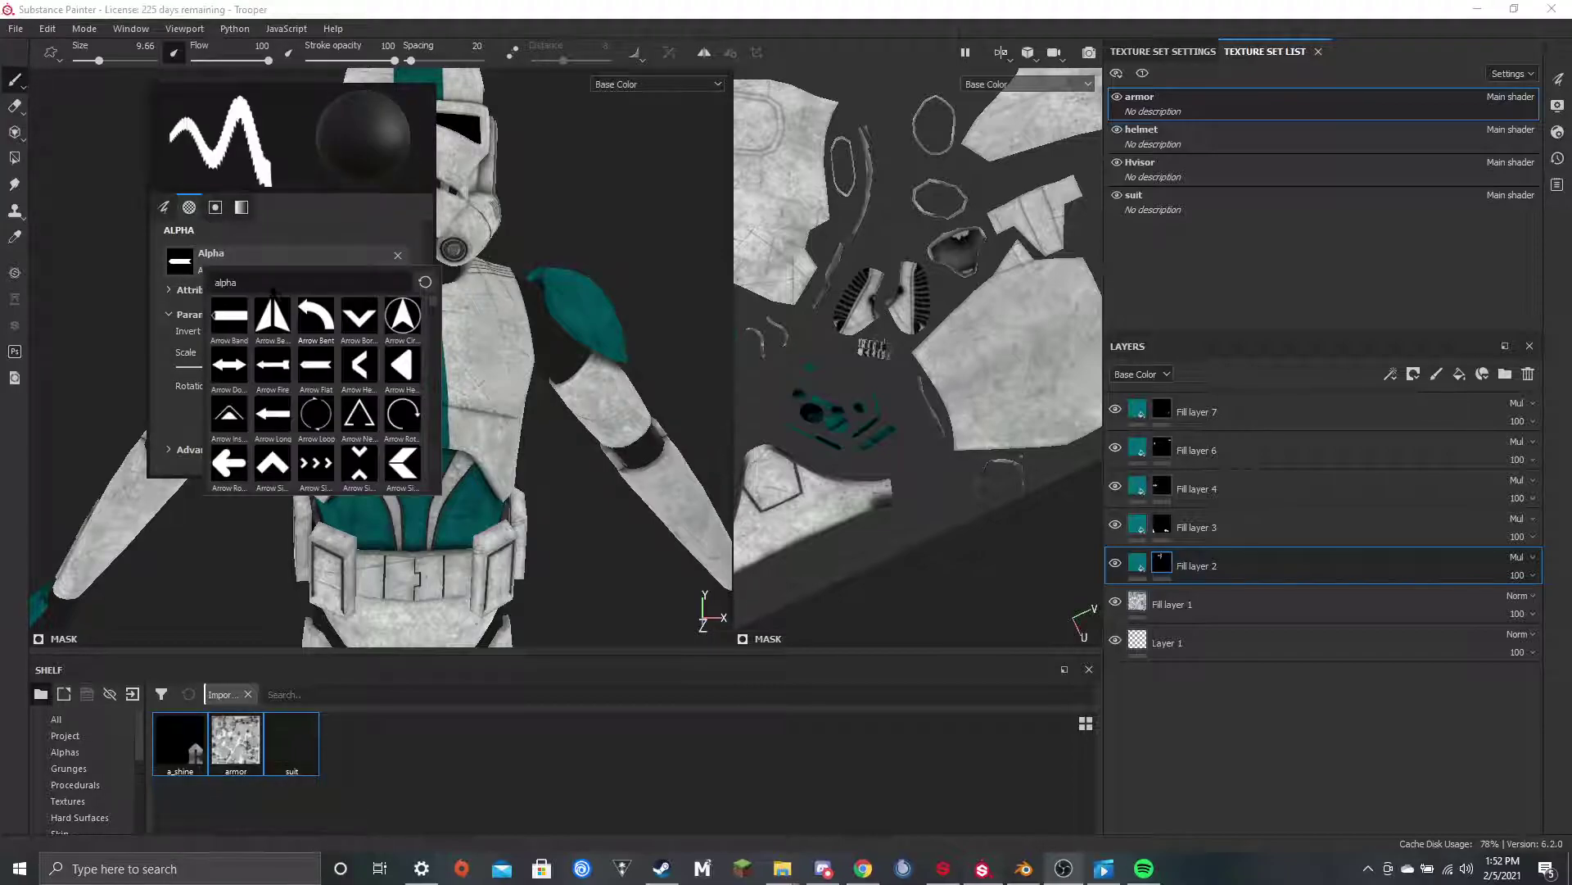
{"action": "type", "text": "shape"}
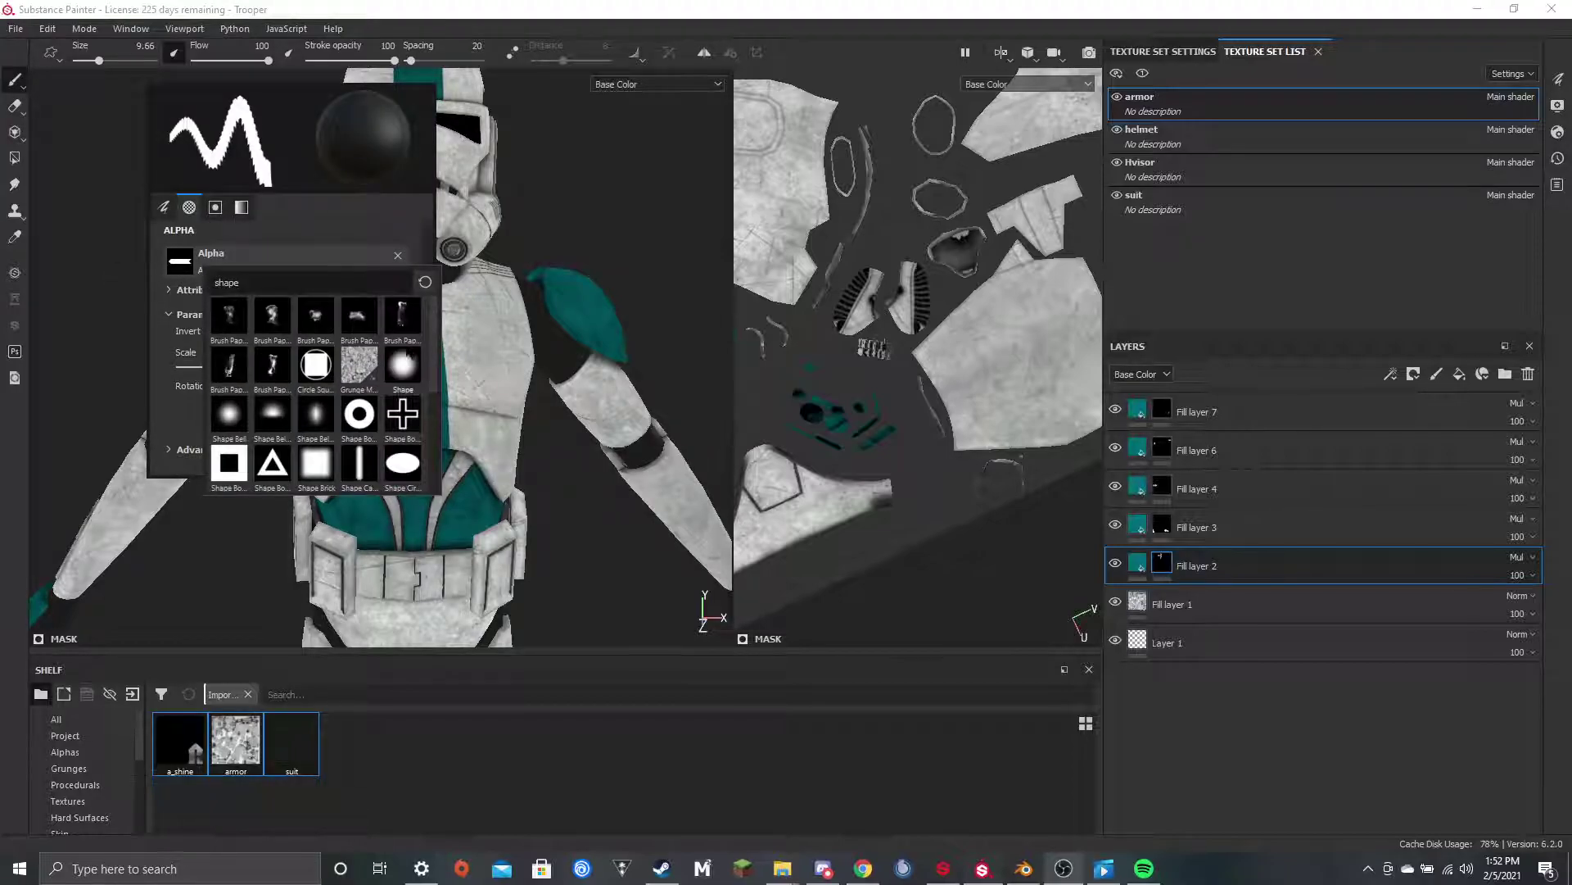
{"action": "left_click", "coordinate": [407, 354]}
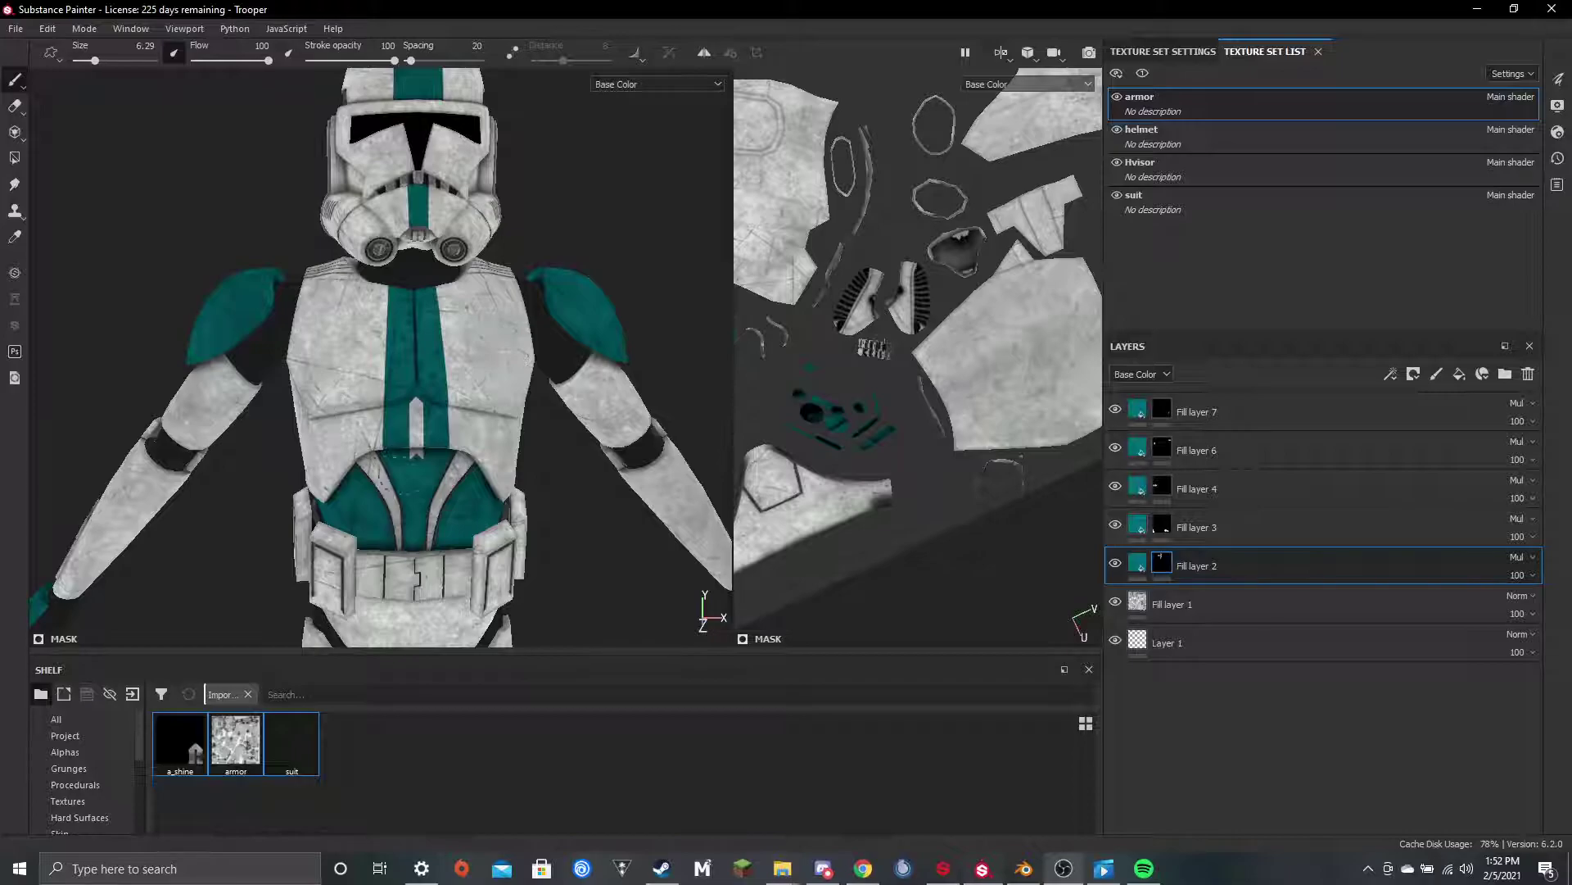
Shrink the brush to size 0.1 and clean up the stray arrow remnants on the belly plate beneath the white arrow
{"action": "right_click_drag", "start_coordinate": [403, 475], "coordinate": [387, 474], "text": "ctrl"}
{"action": "scroll", "coordinate": [403, 475], "scroll_direction": "up", "scroll_amount": 8}
{"action": "mouse_move", "coordinate": [397, 433]}
{"action": "left_mouse_down", "text": "alt"}
{"action": "mouse_move", "coordinate": [396, 371]}
{"action": "mouse_move", "coordinate": [429, 402]}
{"action": "left_mouse_up", "text": "alt"}
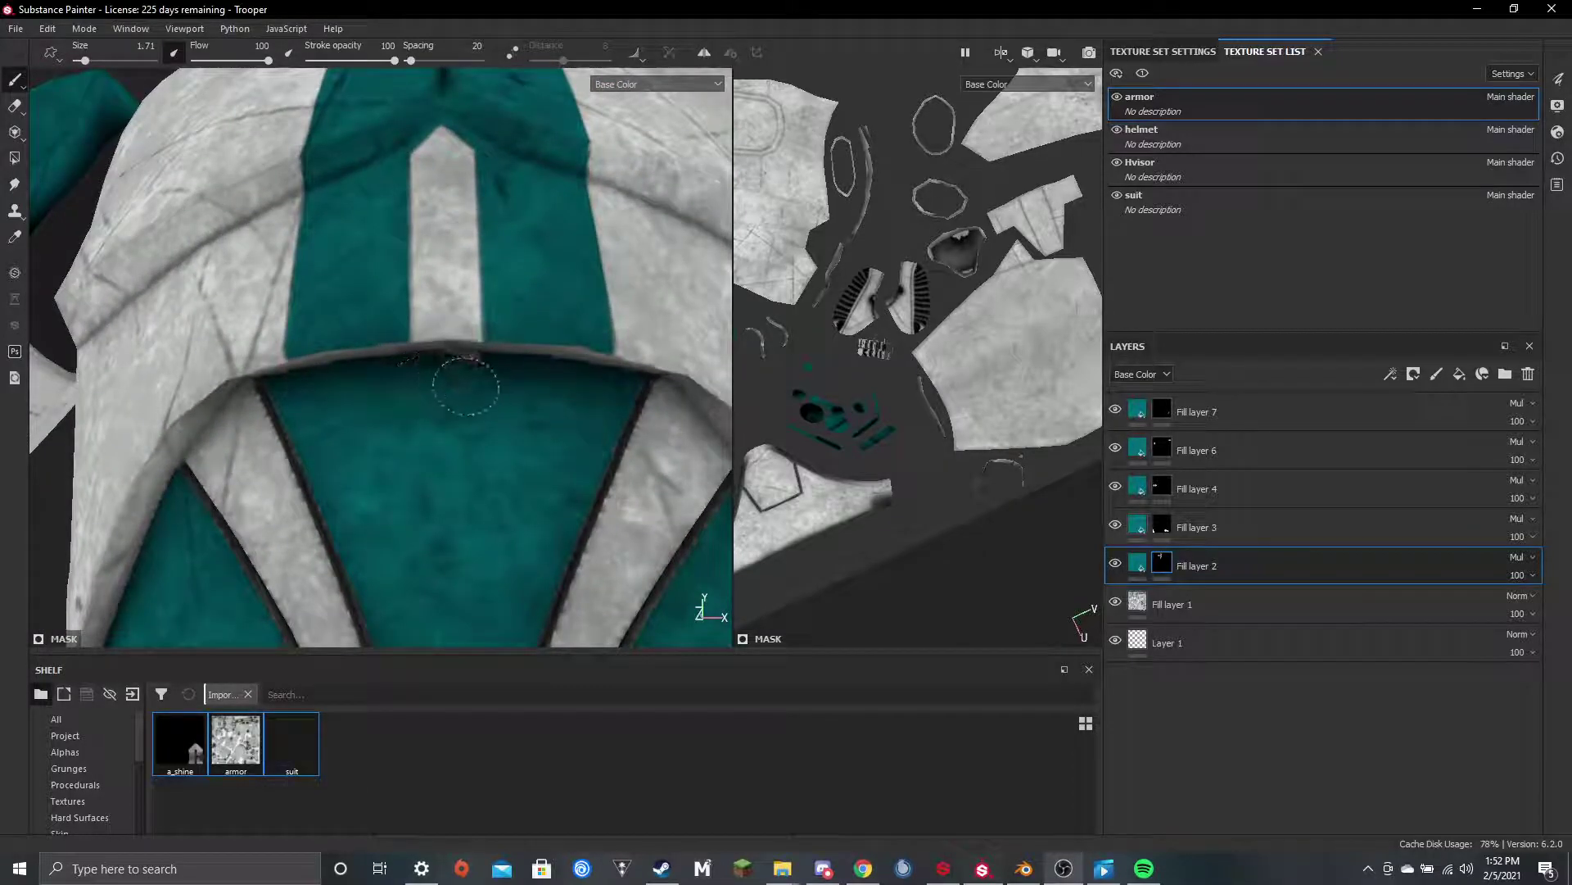
{"action": "key", "text": "bracketleft"}
{"action": "key", "text": "bracketleft"}
{"action": "key", "text": "bracketleft"}
{"action": "scroll", "coordinate": [465, 385], "scroll_direction": "up", "scroll_amount": 5}
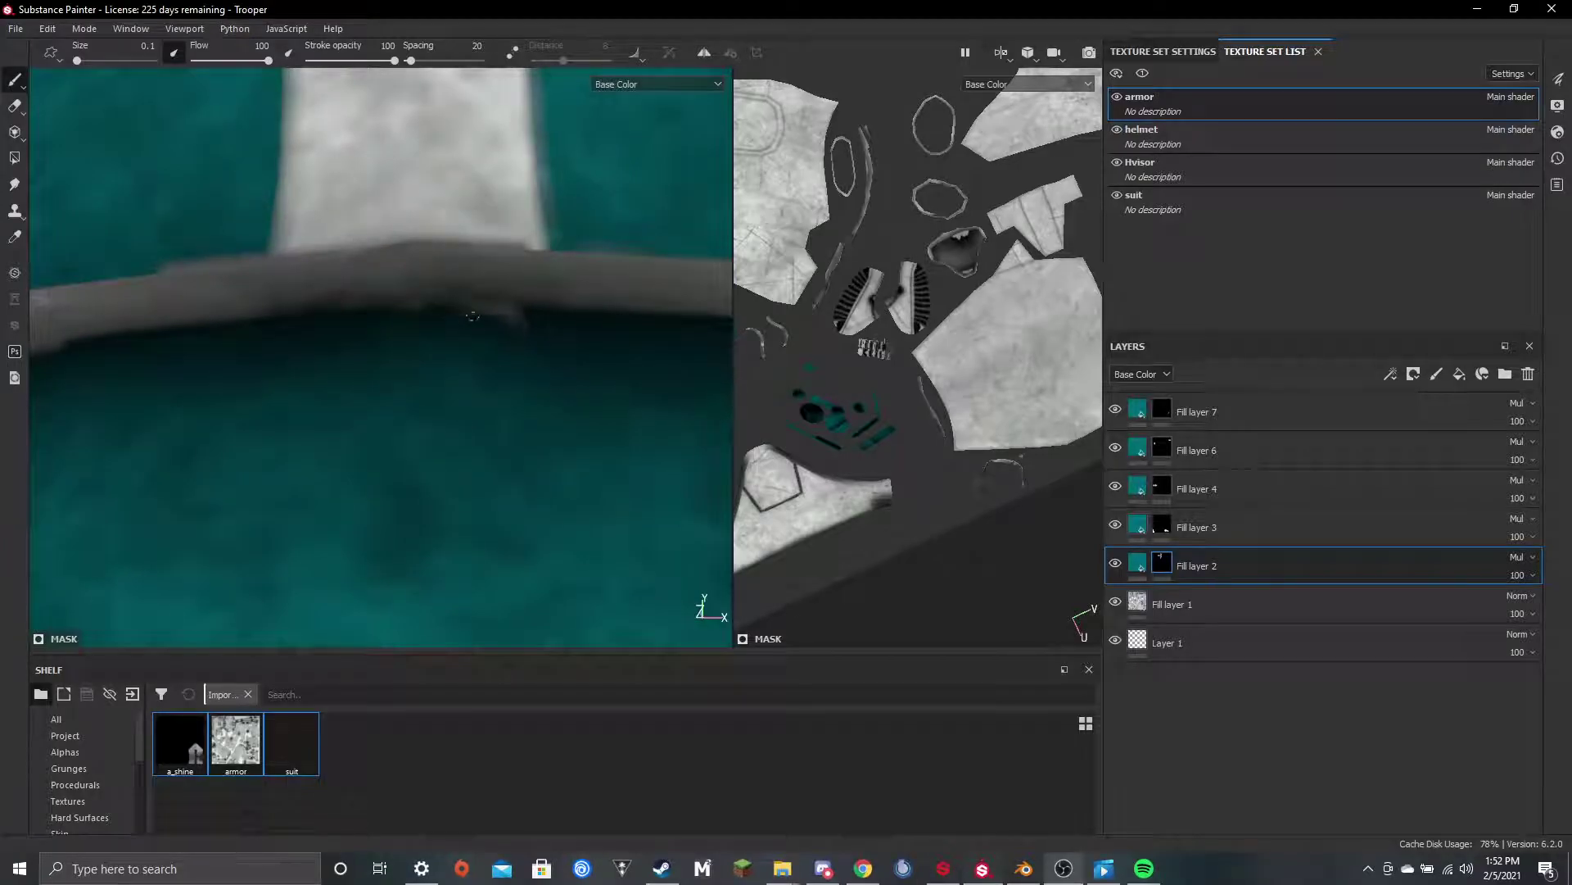
{"action": "scroll", "coordinate": [387, 308], "scroll_direction": "down", "scroll_amount": 10}
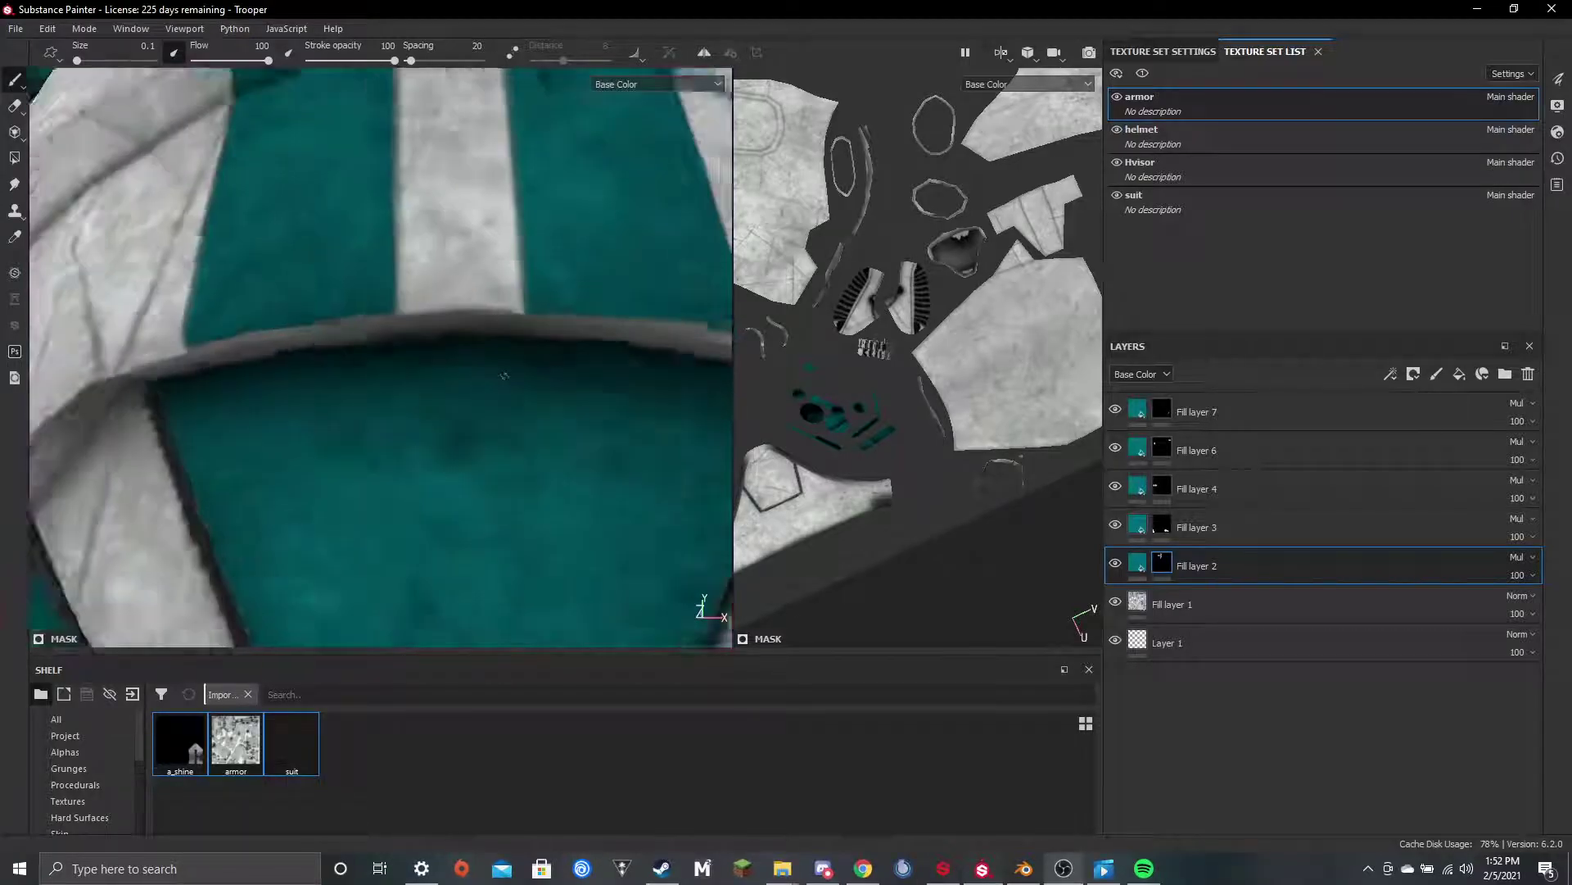
Search the shelf's brushes for "dirt" and choose the Dirt Brushed brush
{"action": "scroll", "coordinate": [439, 483], "scroll_direction": "down", "scroll_amount": 6}
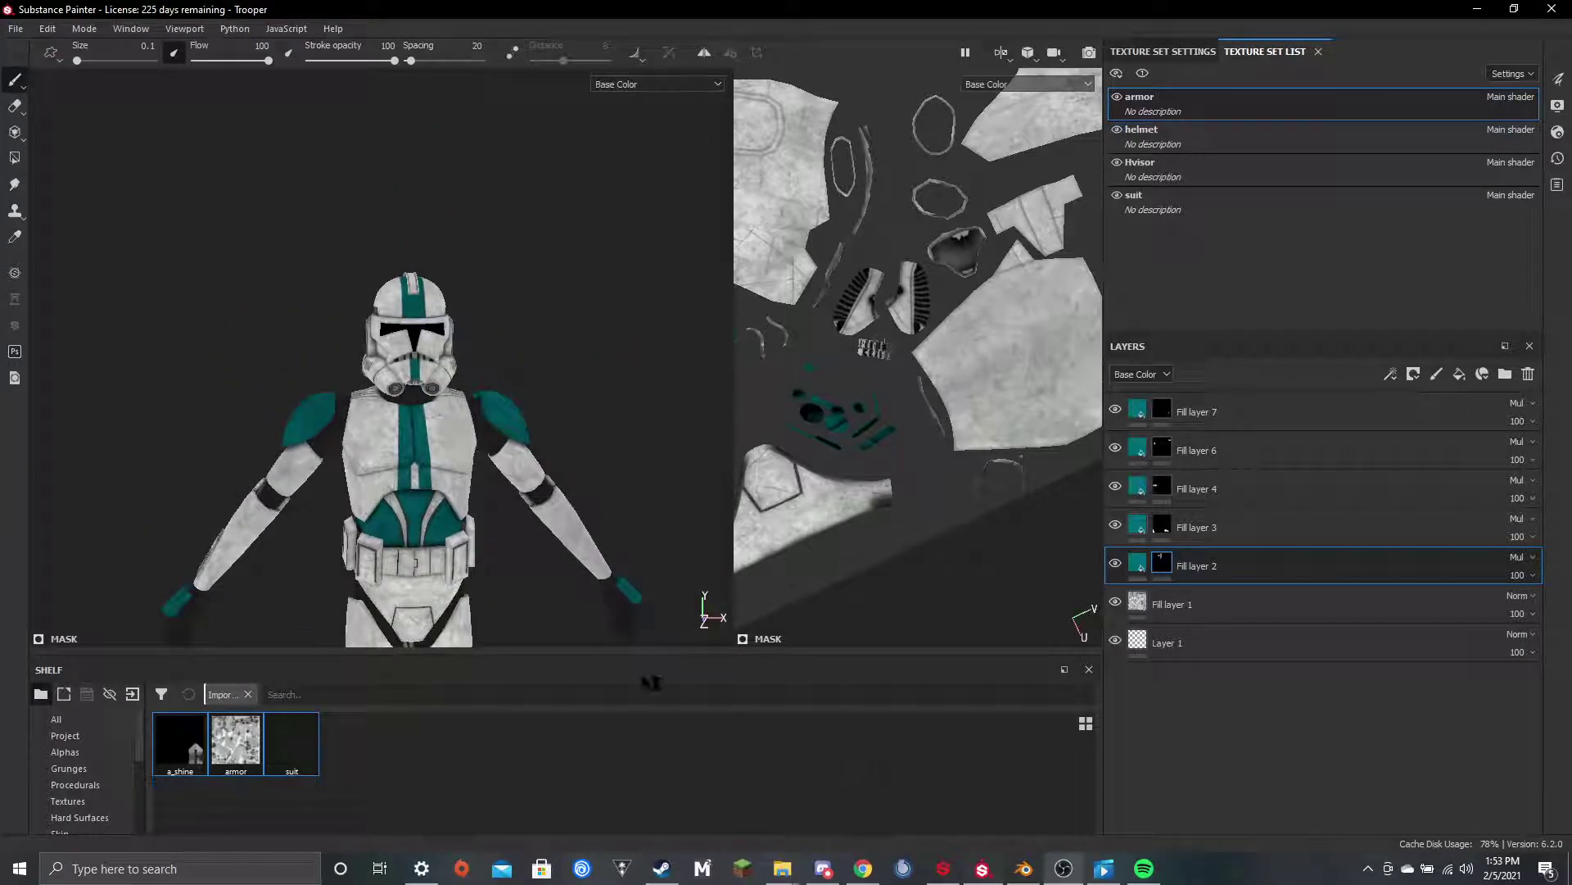
{"action": "scroll", "coordinate": [110, 774], "scroll_direction": "down", "scroll_amount": 1}
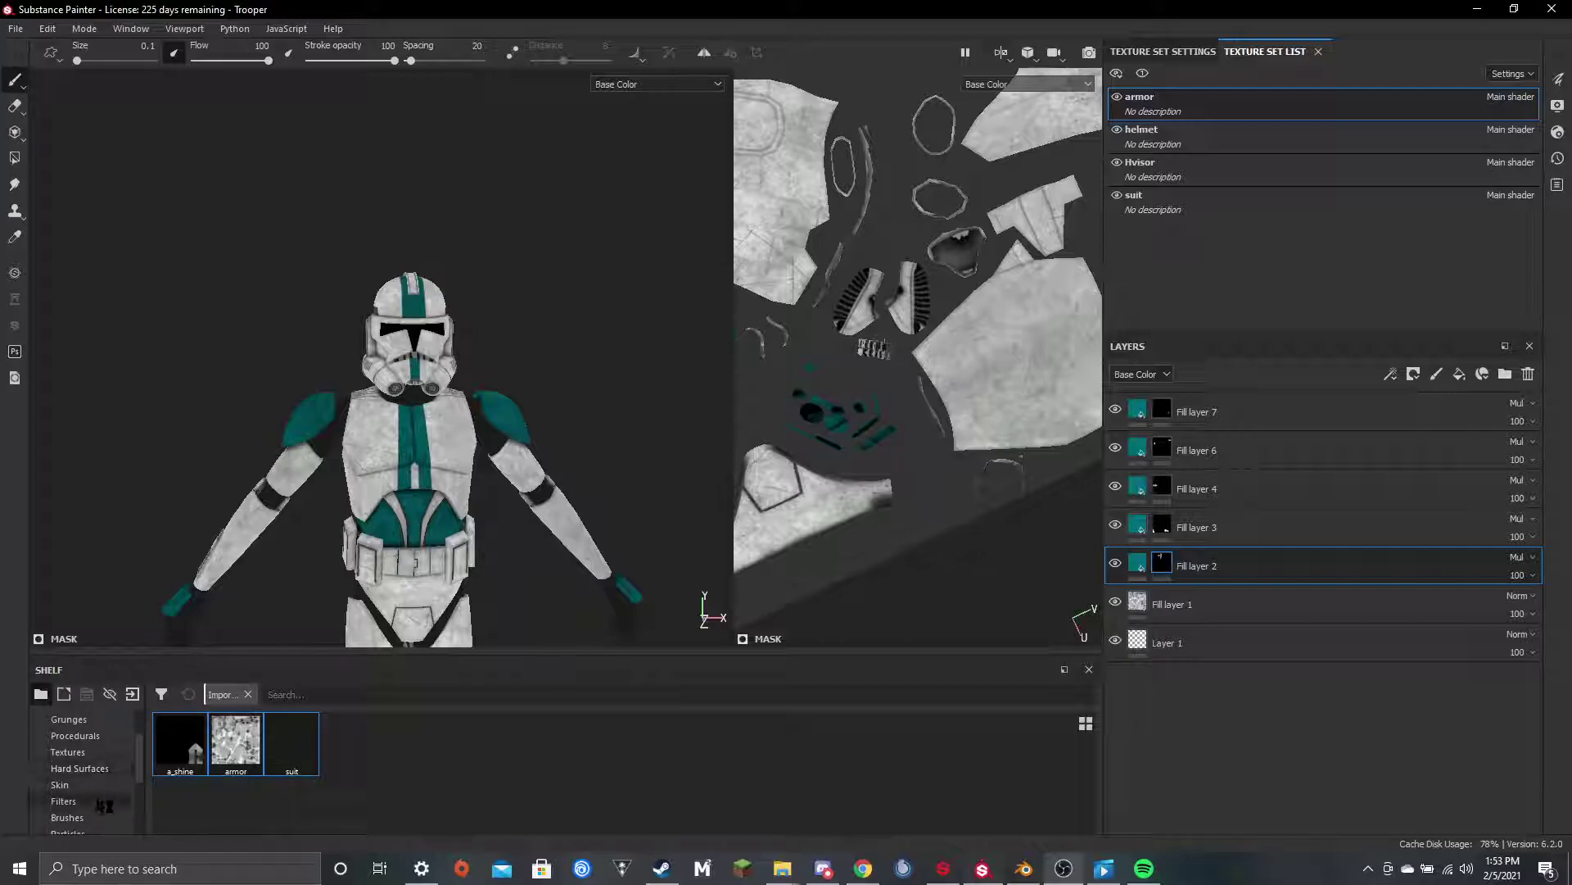
{"action": "scroll", "coordinate": [100, 799], "scroll_direction": "down", "scroll_amount": 1}
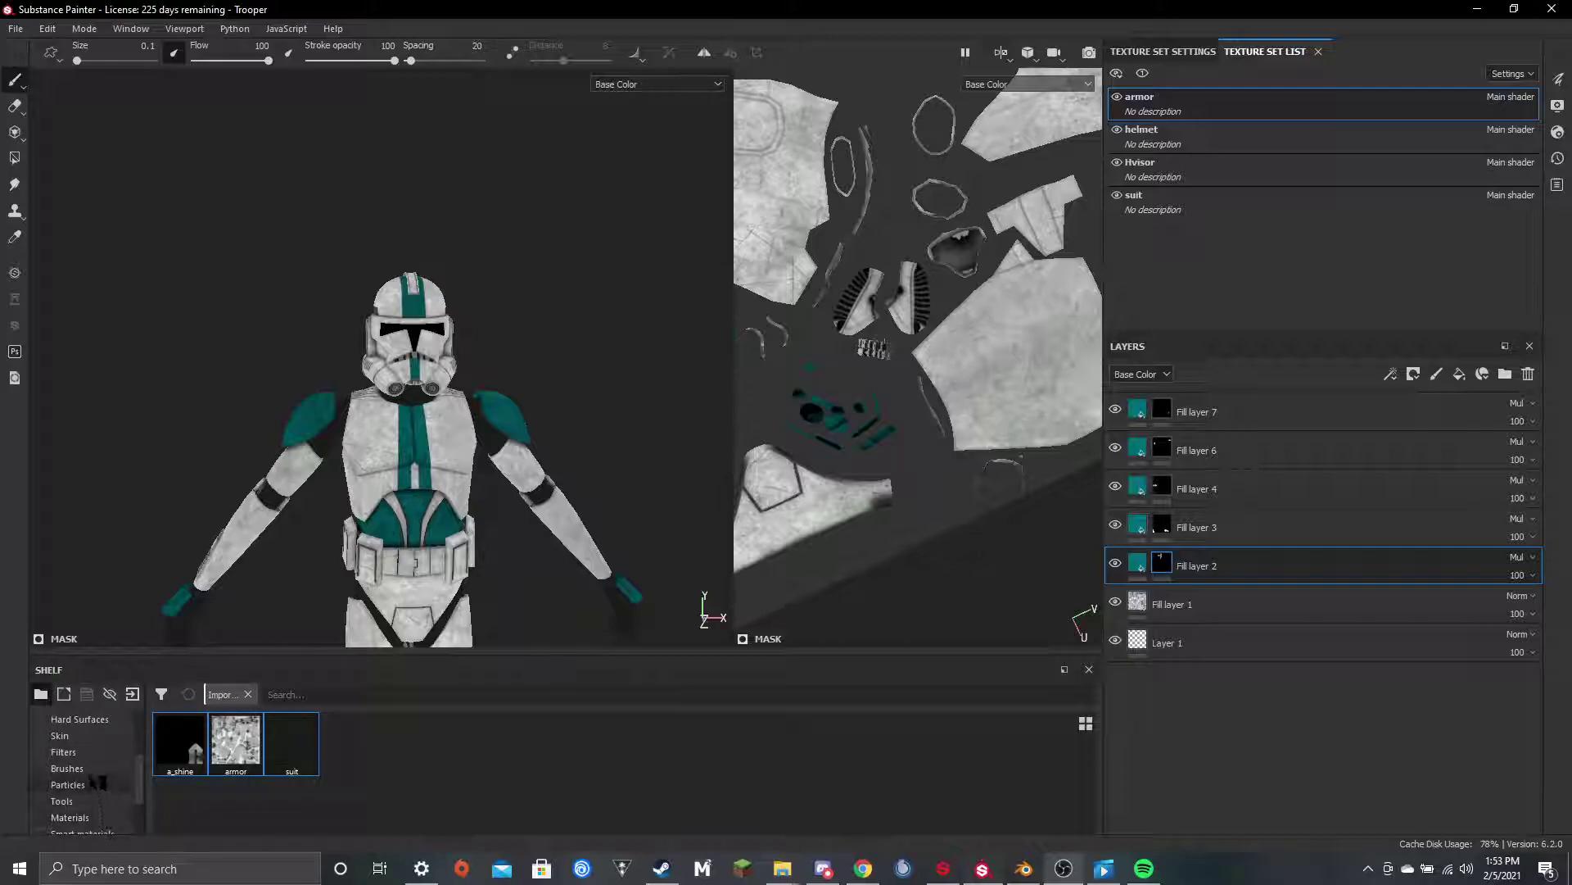
{"action": "left_click", "coordinate": [67, 768]}
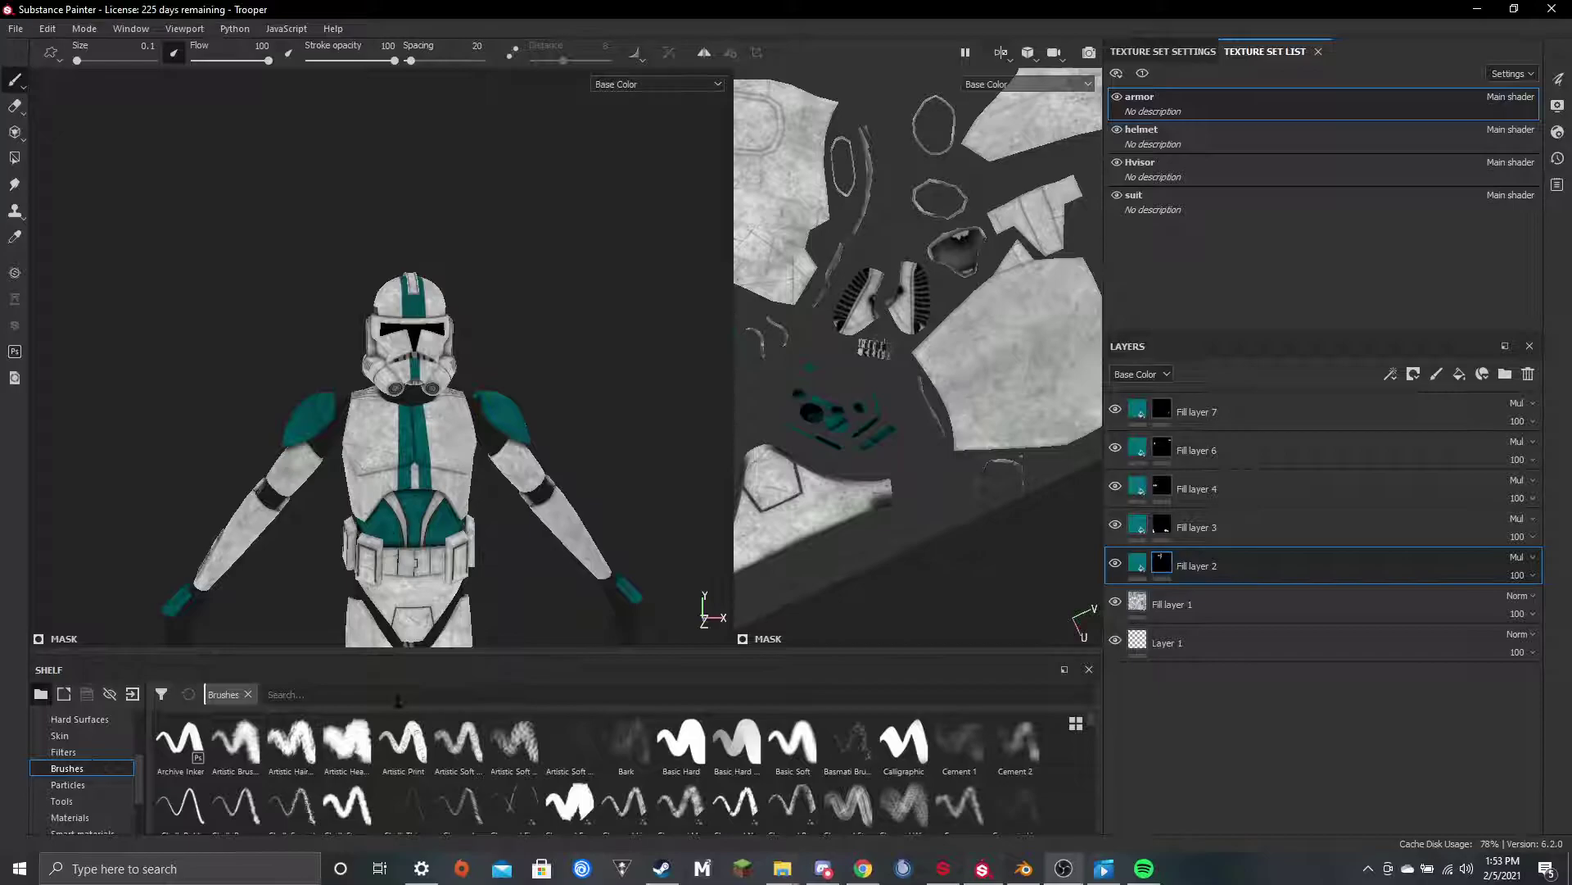
{"action": "left_click", "coordinate": [395, 695]}
{"action": "type", "text": "dirt"}
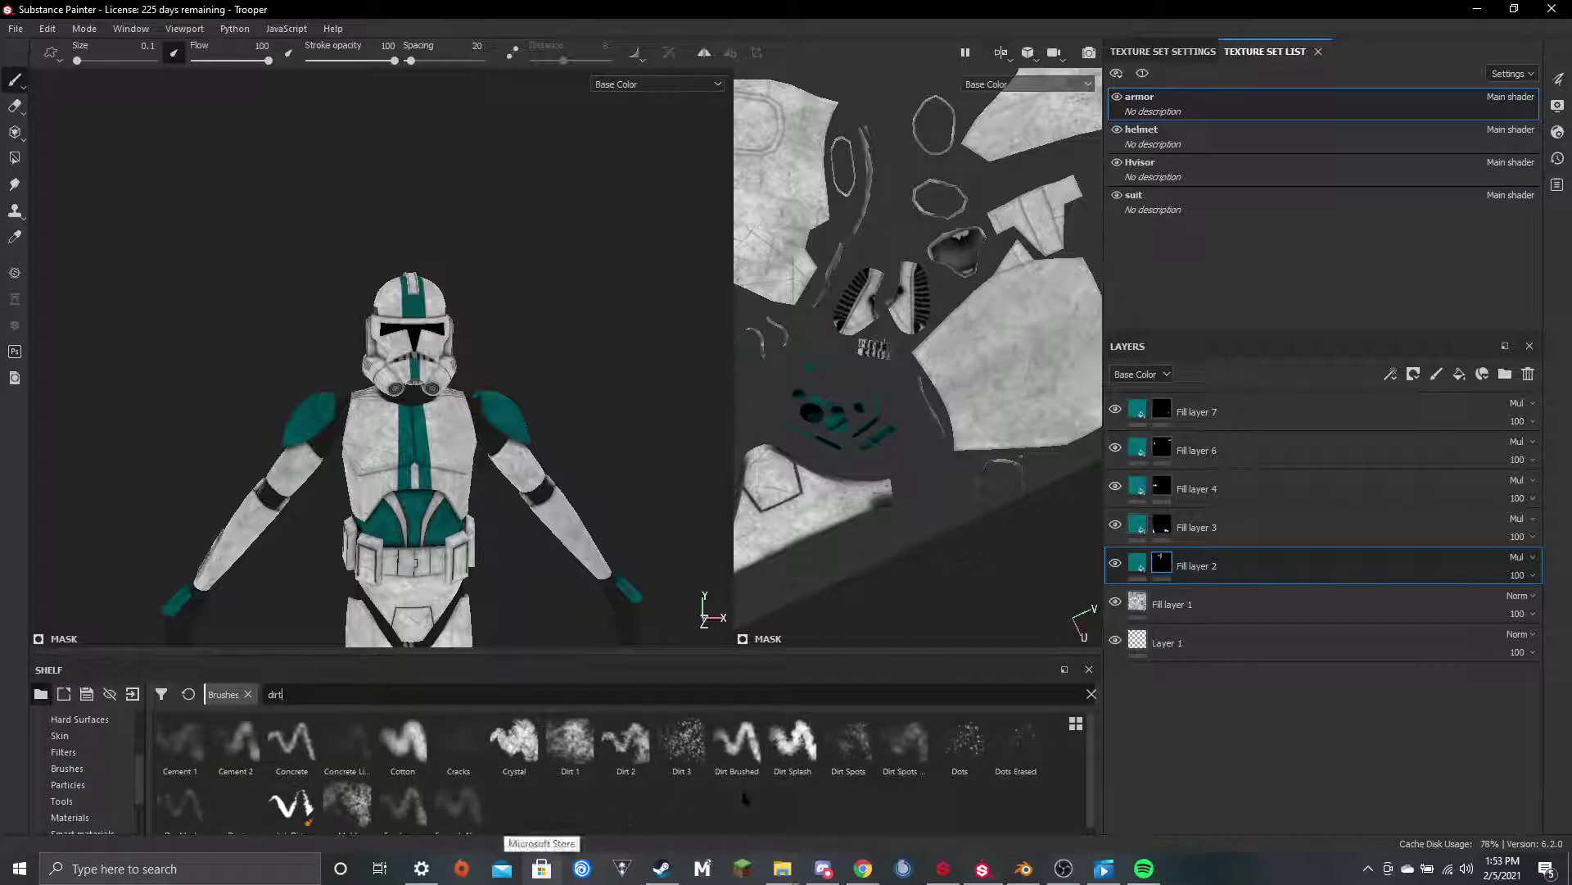
{"action": "left_click", "coordinate": [737, 744]}
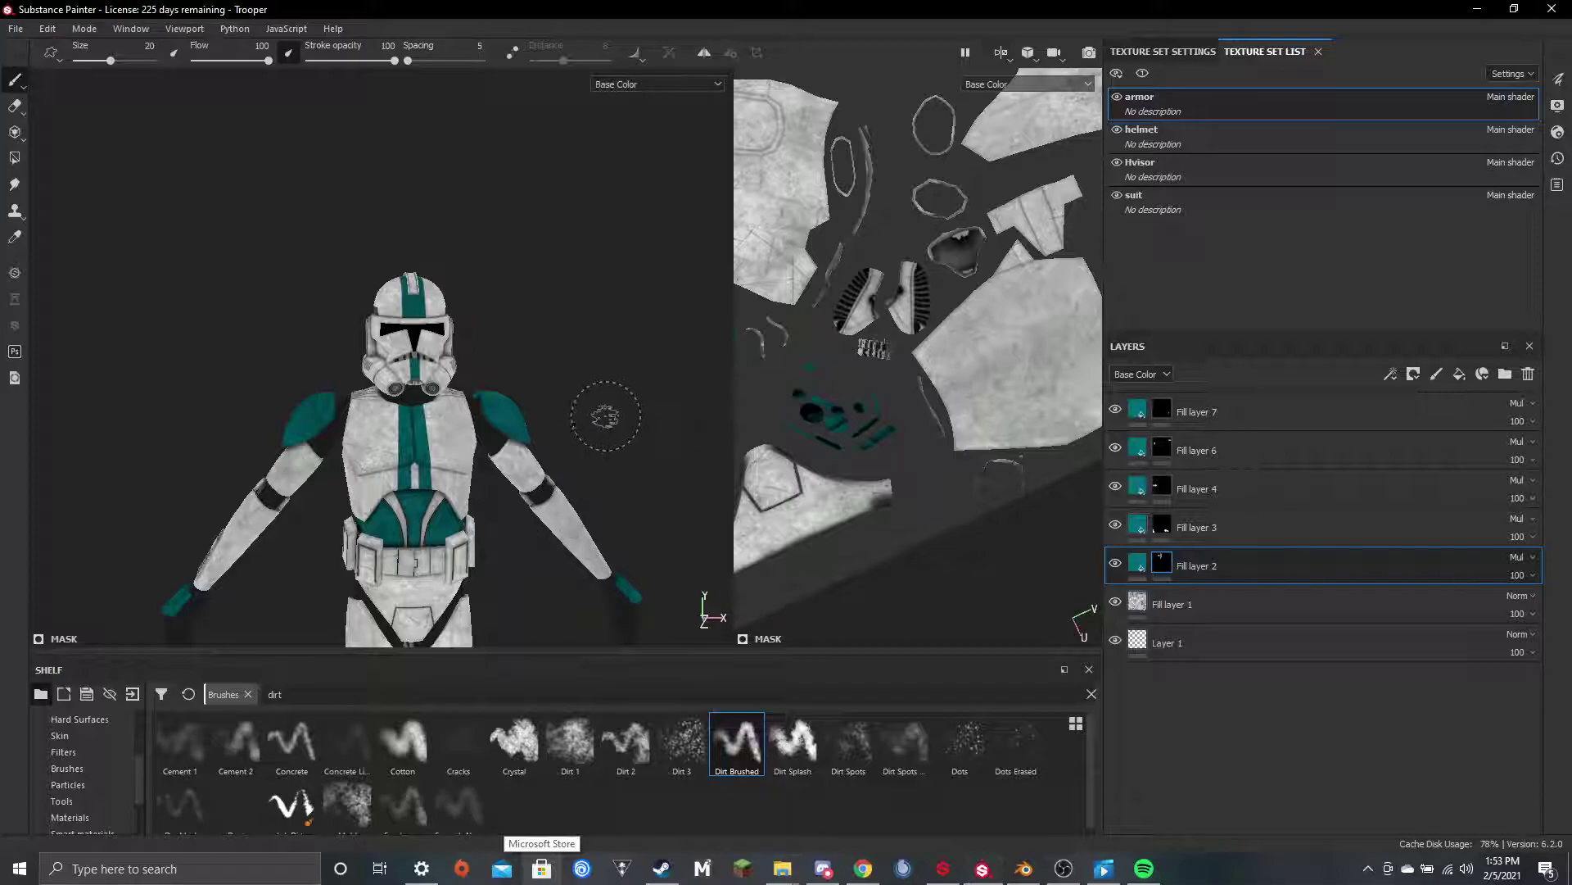
Try a Dirt Brushed stroke at size 4.28 across the upper edge of the teal chest stripe, and undo it
{"action": "scroll", "coordinate": [603, 393], "scroll_direction": "up", "scroll_amount": 5}
{"action": "mouse_move", "coordinate": [556, 365]}
{"action": "left_mouse_down", "text": "alt"}
{"action": "mouse_move", "coordinate": [497, 423]}
{"action": "mouse_move", "coordinate": [537, 358]}
{"action": "mouse_move", "coordinate": [526, 369]}
{"action": "left_mouse_up", "text": "alt"}
{"action": "left_click_drag", "start_coordinate": [430, 416], "coordinate": [440, 421], "text": "alt"}
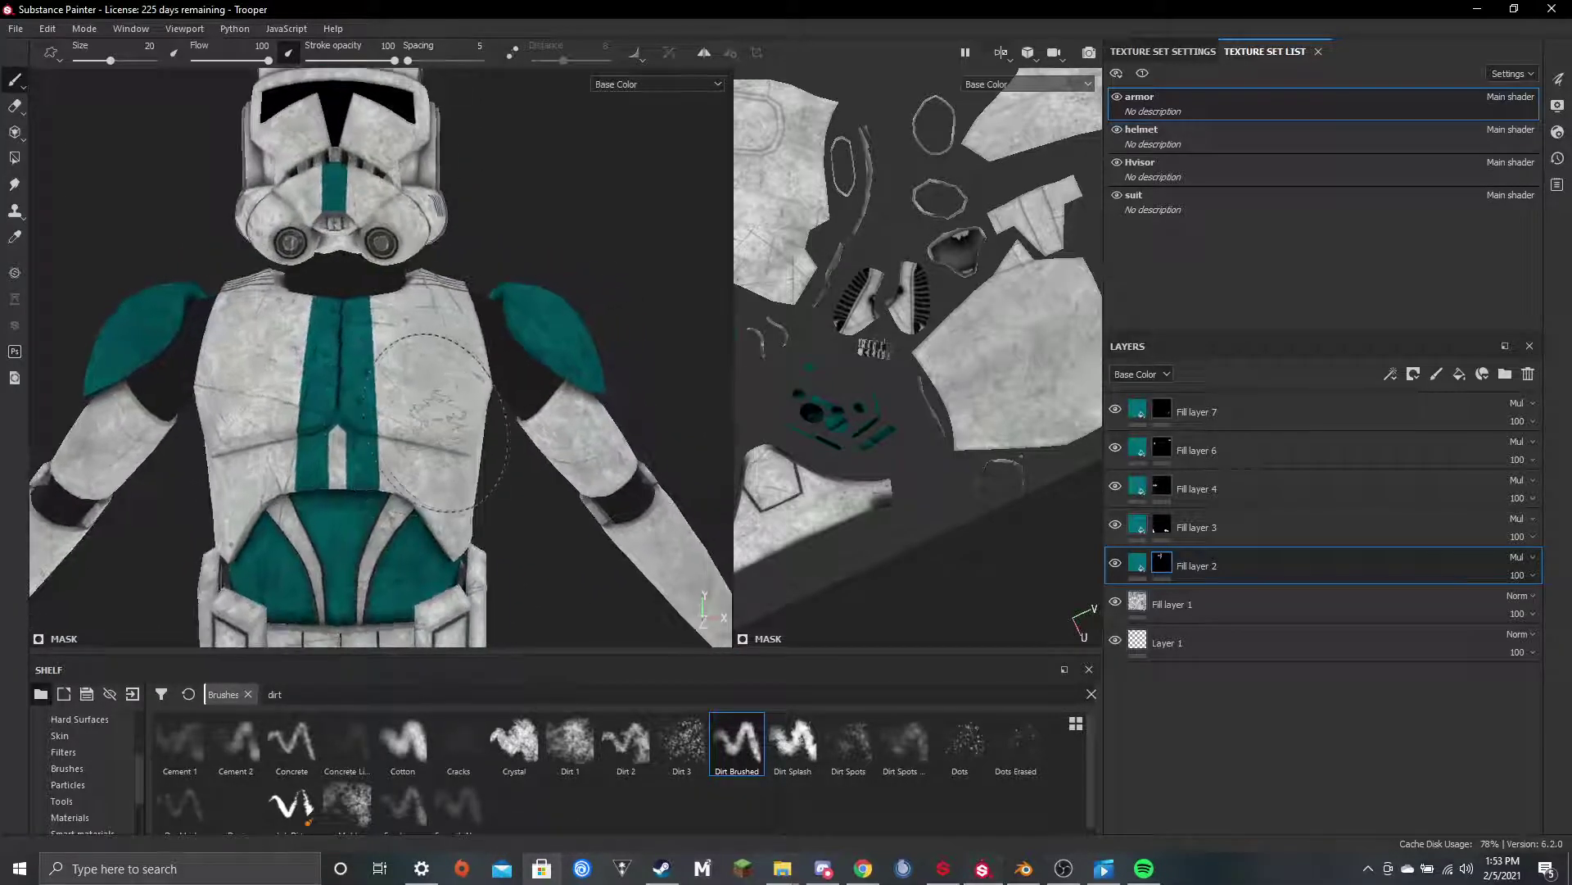
{"action": "right_click_drag", "start_coordinate": [440, 423], "coordinate": [388, 405], "text": "ctrl"}
{"action": "scroll", "coordinate": [405, 330], "scroll_direction": "up", "scroll_amount": 3}
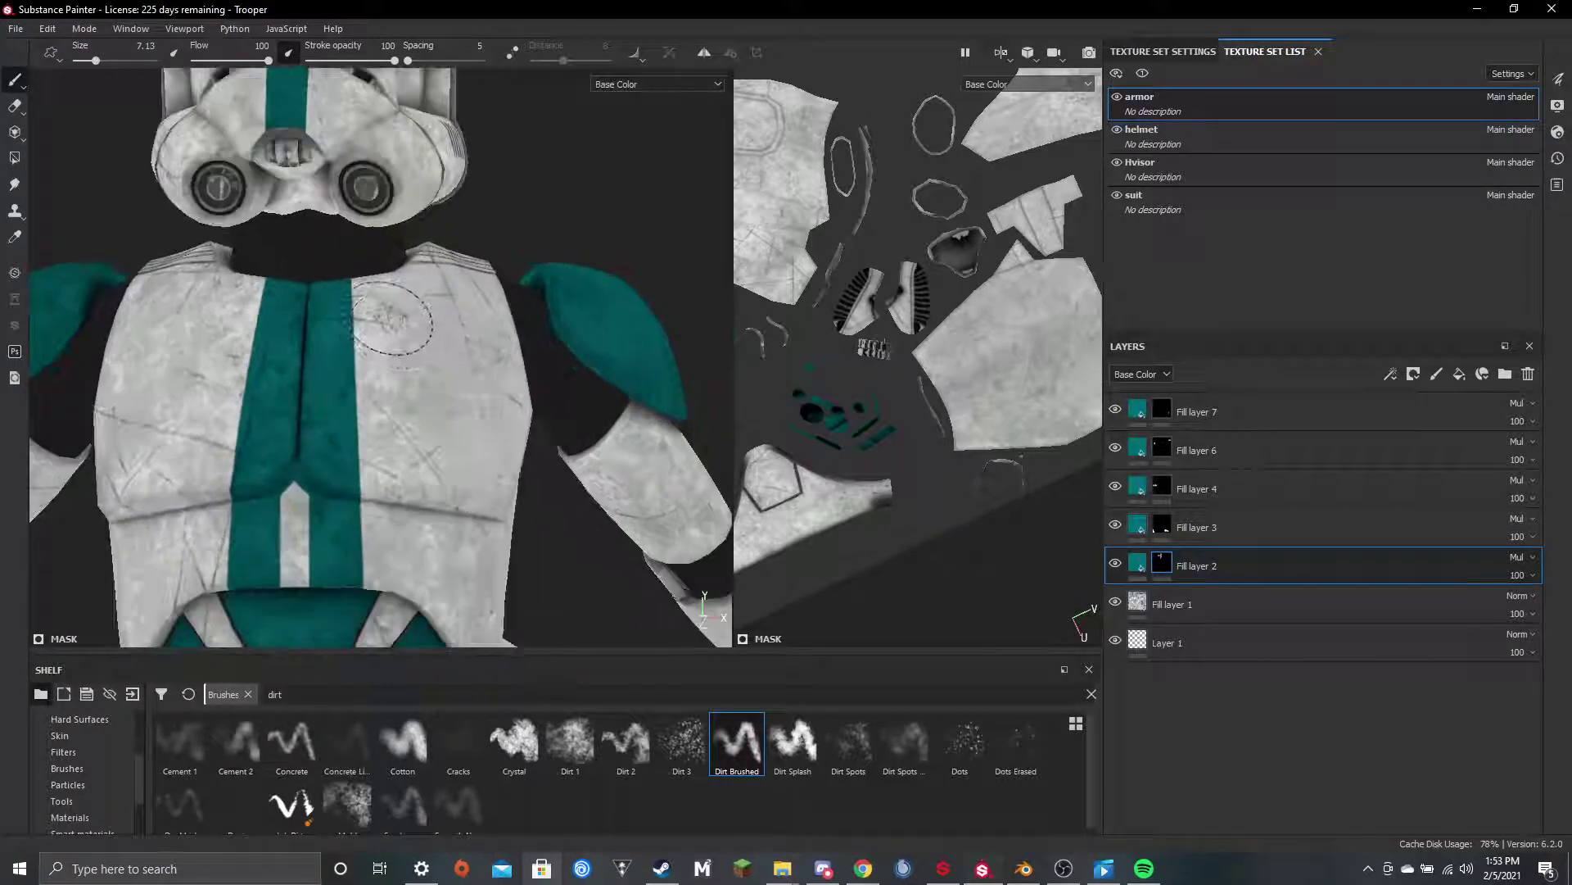
{"action": "scroll", "coordinate": [396, 316], "scroll_direction": "up", "scroll_amount": 3}
{"action": "left_click_drag", "start_coordinate": [416, 305], "coordinate": [393, 322], "text": "alt"}
{"action": "right_click_drag", "start_coordinate": [392, 322], "coordinate": [377, 322], "text": "ctrl"}
{"action": "left_click_drag", "start_coordinate": [337, 320], "coordinate": [327, 301], "text": "alt"}
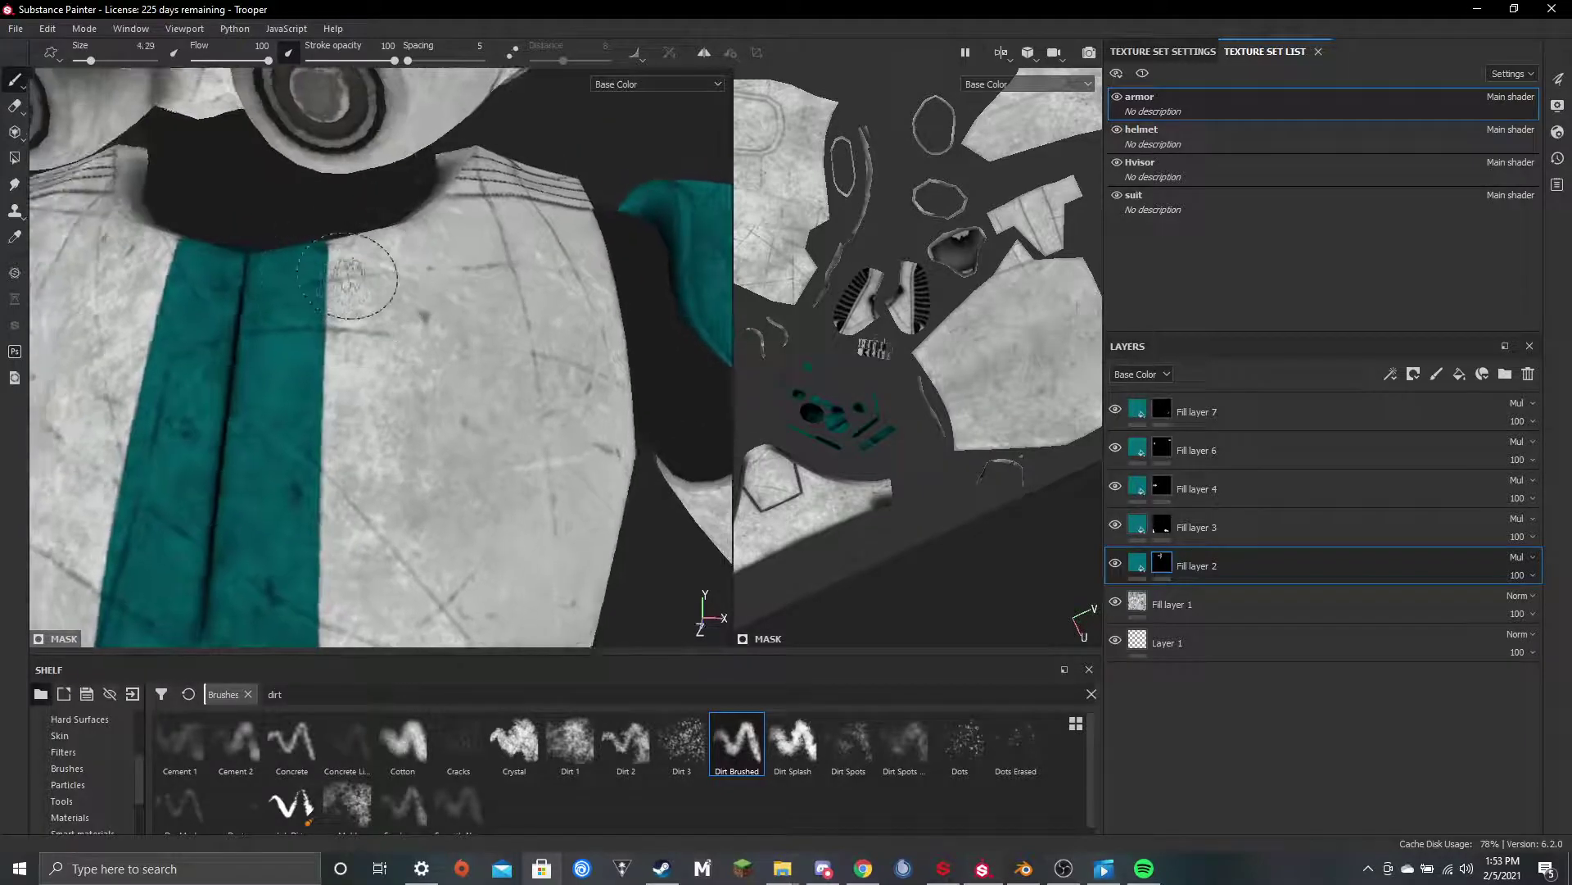
{"action": "mouse_move", "coordinate": [347, 275]}
{"action": "right_mouse_down", "text": "ctrl"}
{"action": "mouse_move", "coordinate": [331, 262]}
{"action": "mouse_move", "coordinate": [439, 263]}
{"action": "right_mouse_up", "text": "ctrl"}
{"action": "scroll", "coordinate": [330, 253], "scroll_direction": "up", "scroll_amount": 4}
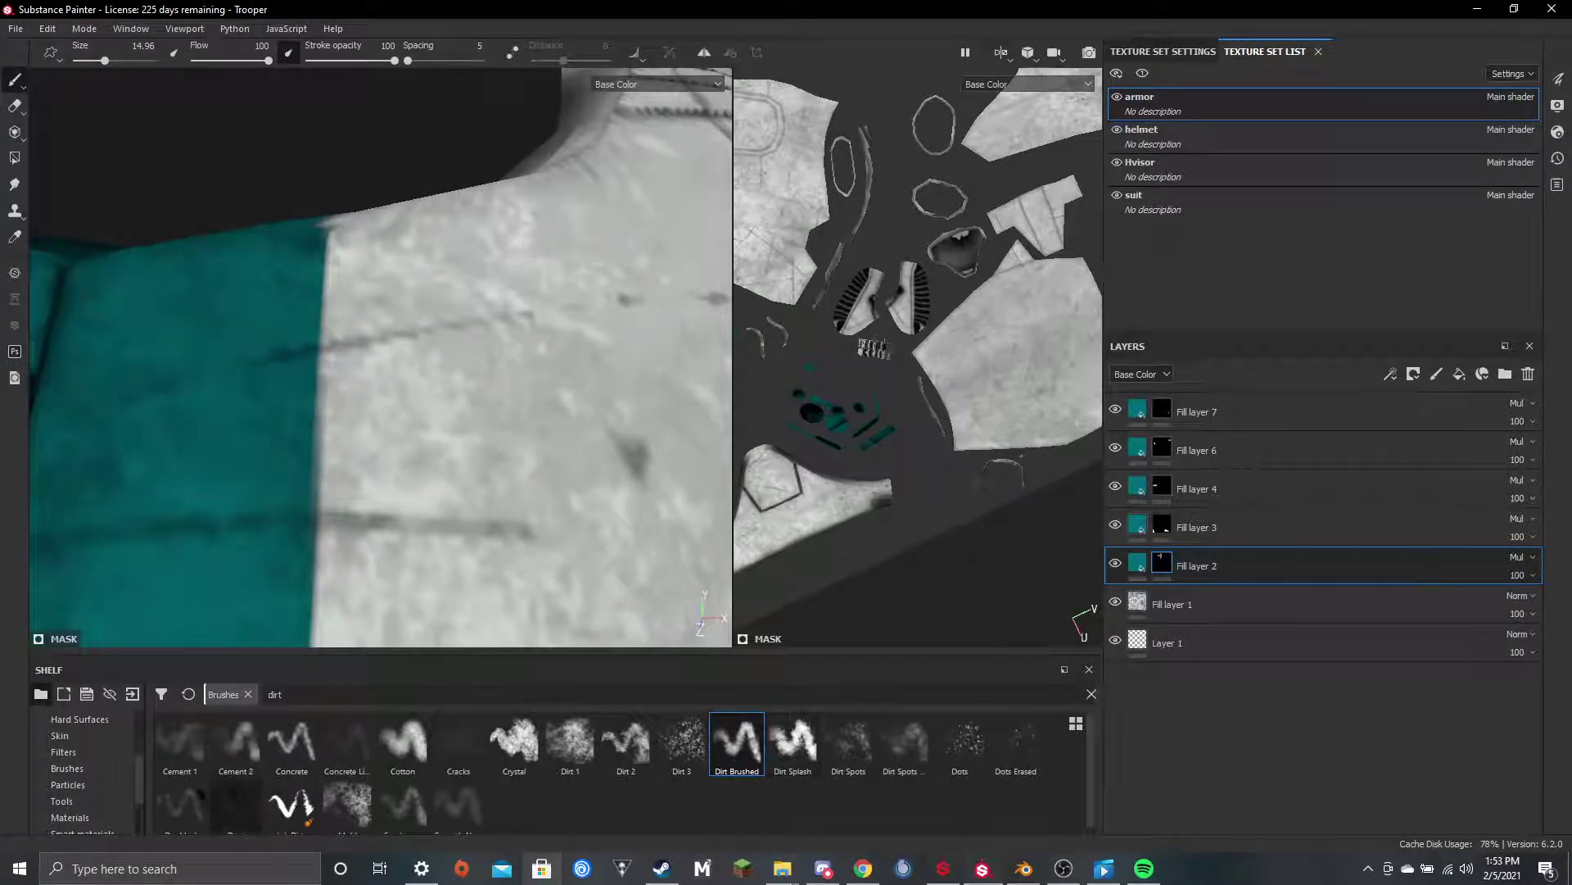
{"action": "scroll", "coordinate": [114, 795], "scroll_direction": "down", "scroll_amount": 2}
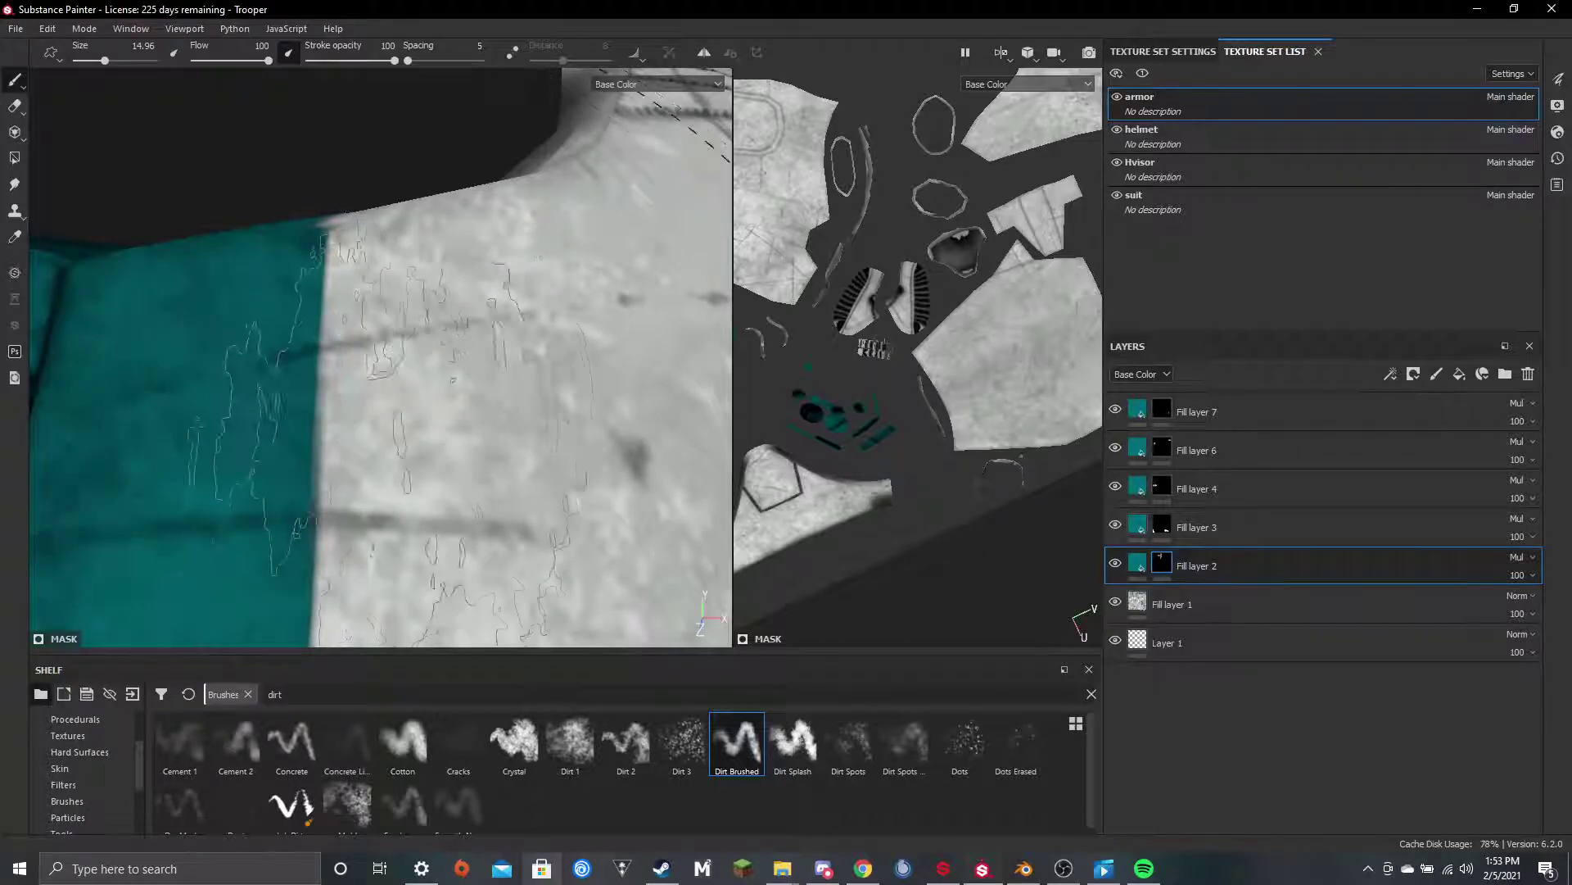
{"action": "right_click_drag", "start_coordinate": [375, 348], "coordinate": [333, 348], "text": "ctrl"}
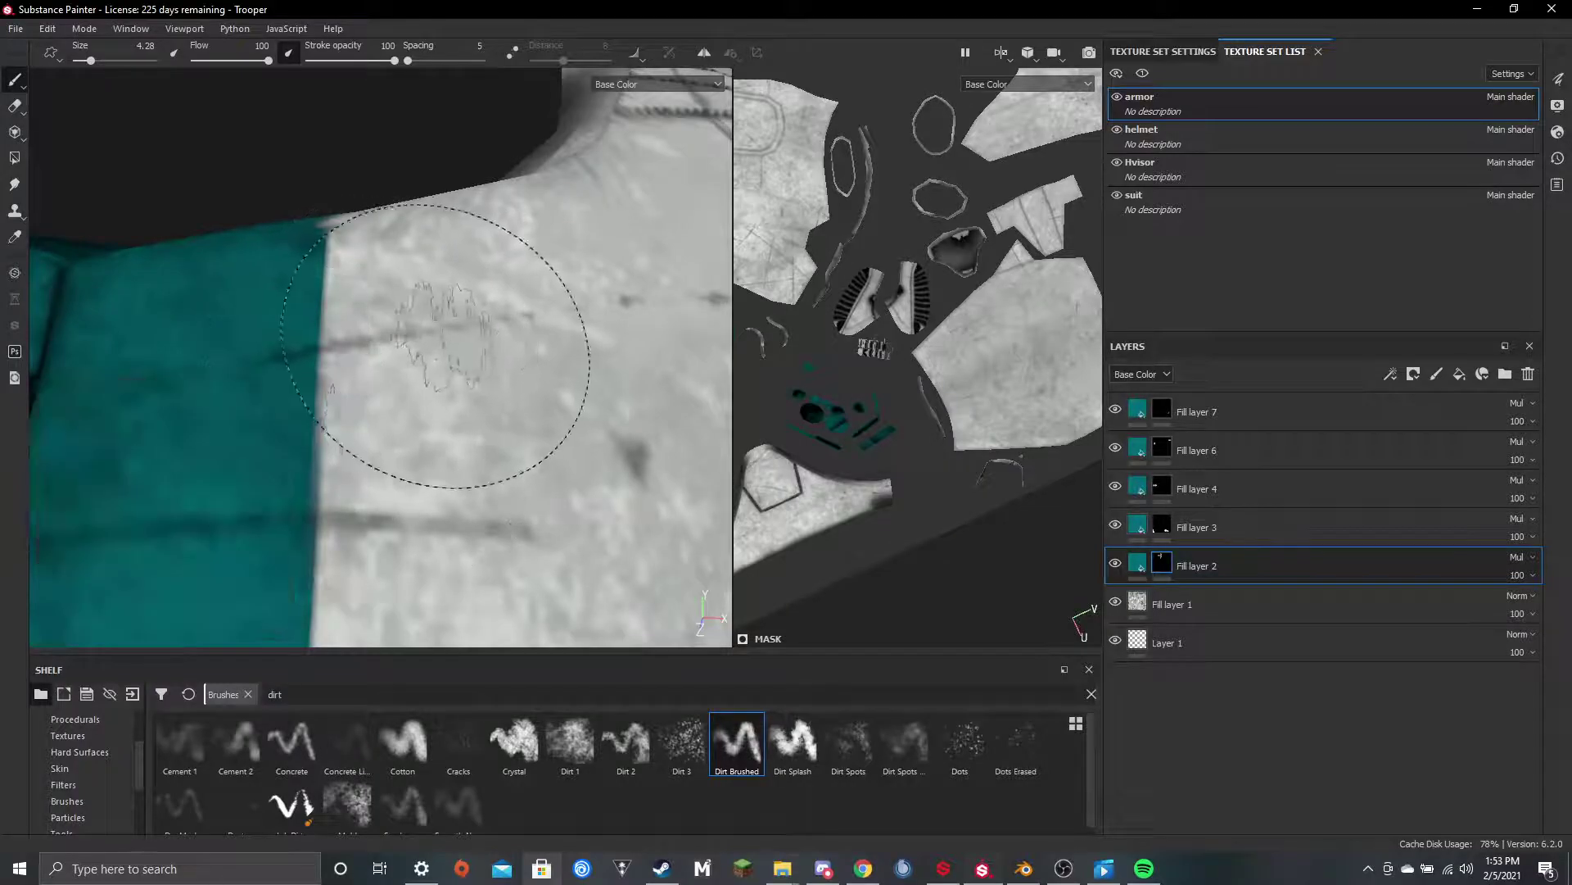
{"action": "left_click_drag", "start_coordinate": [375, 338], "coordinate": [216, 362]}
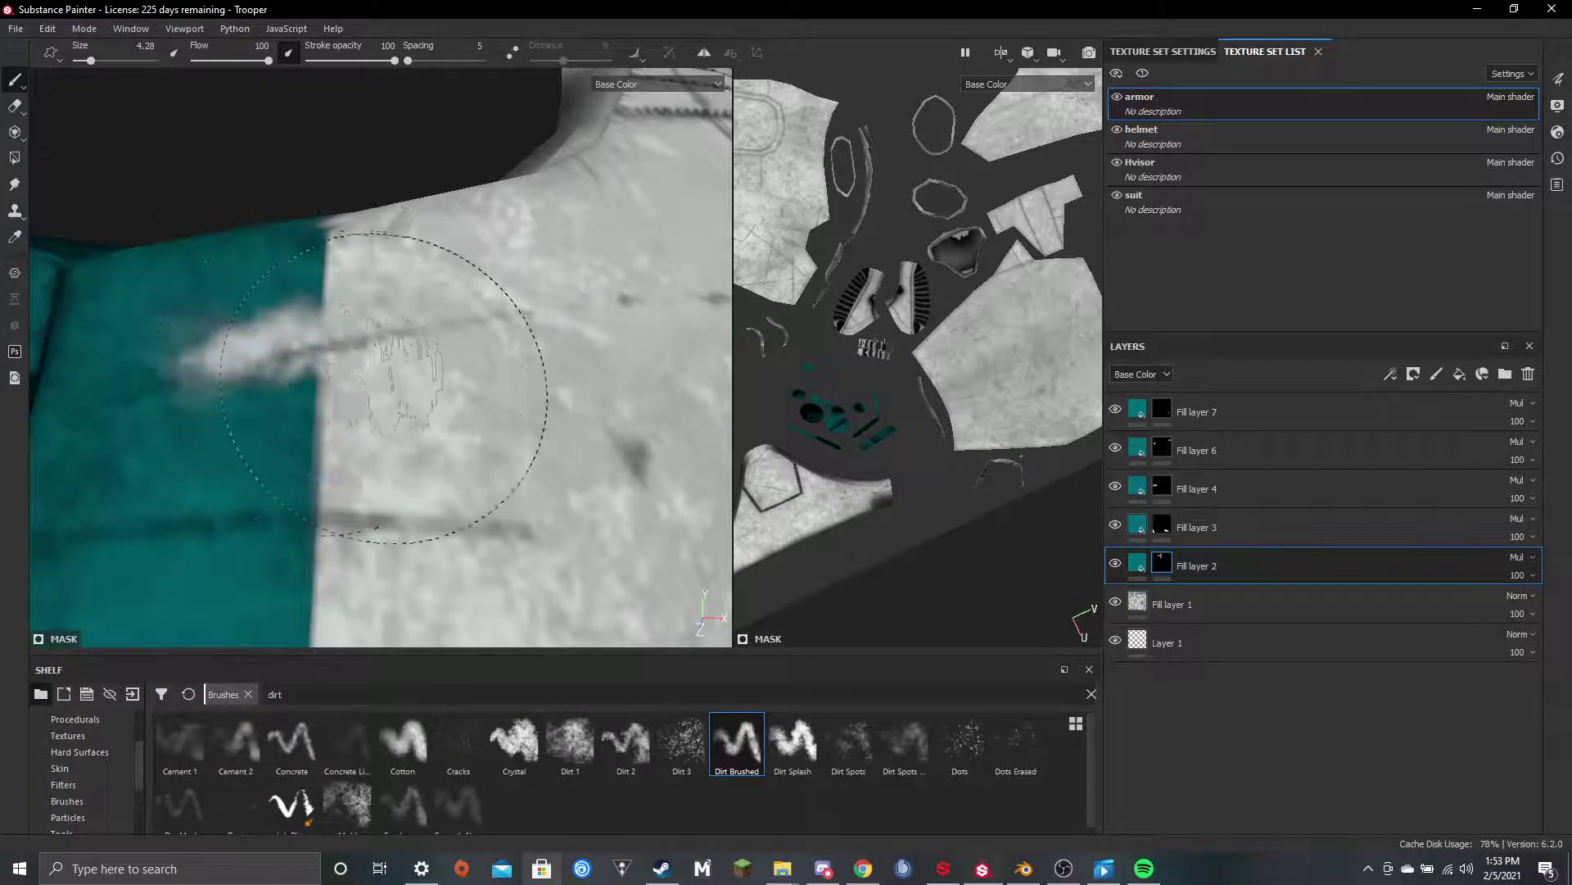
{"action": "key", "text": "ctrl+z"}
Reduce the brush to size 2.16 and roughen the upper chest stripe's right edge with straight strokes starting at the collar
{"action": "right_click_drag", "start_coordinate": [339, 336], "coordinate": [323, 337], "text": "ctrl"}
{"action": "right_click_drag", "start_coordinate": [331, 247], "coordinate": [348, 240], "text": "alt"}
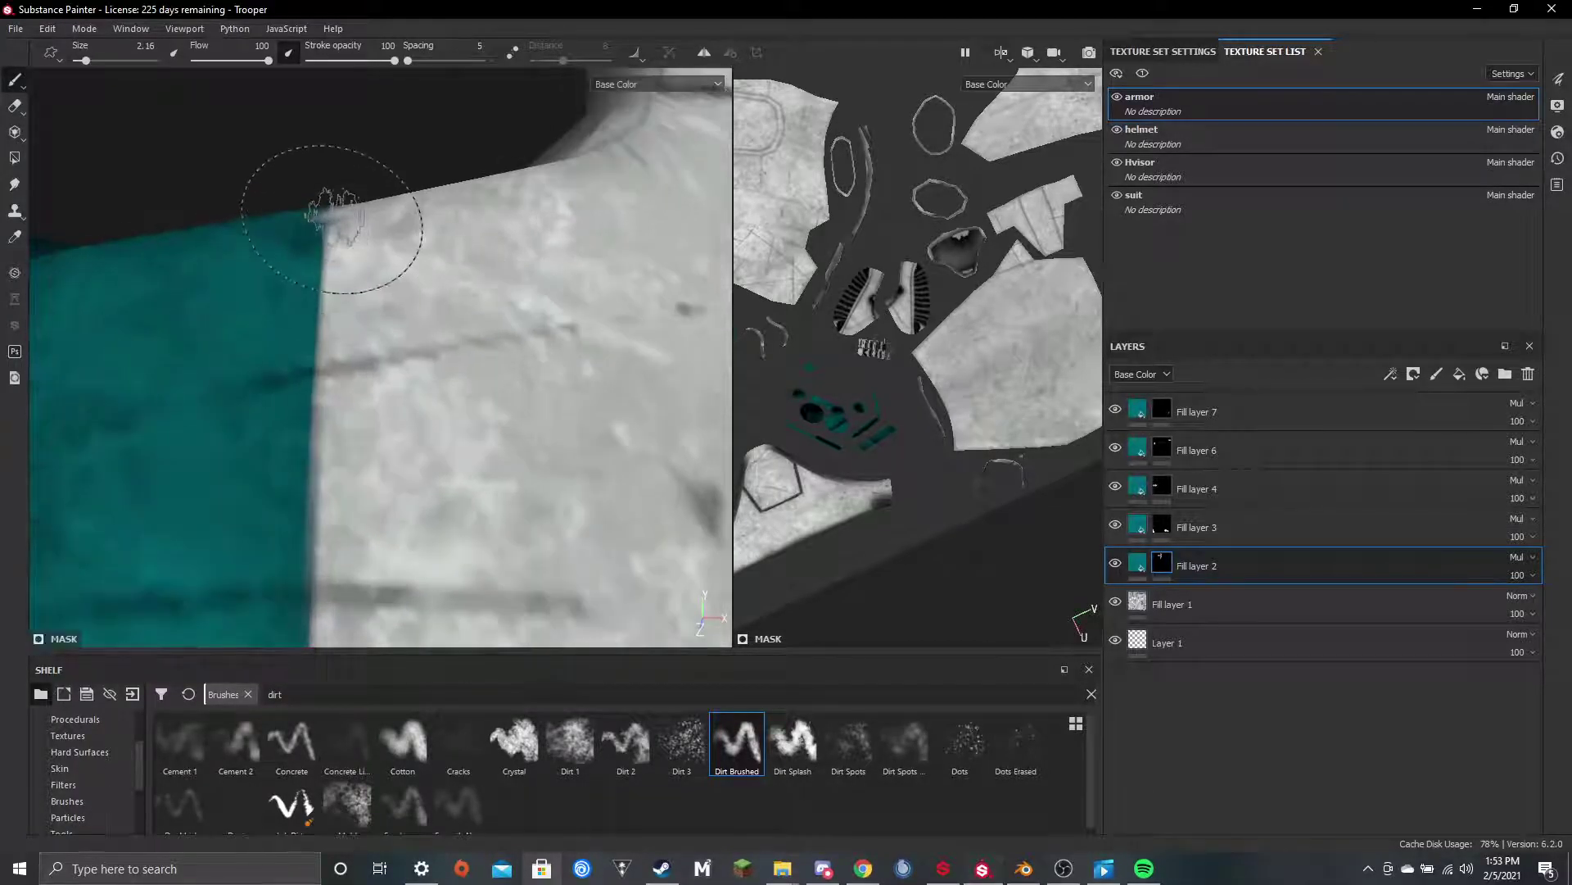
{"action": "scroll", "coordinate": [332, 217], "scroll_direction": "down", "scroll_amount": 6}
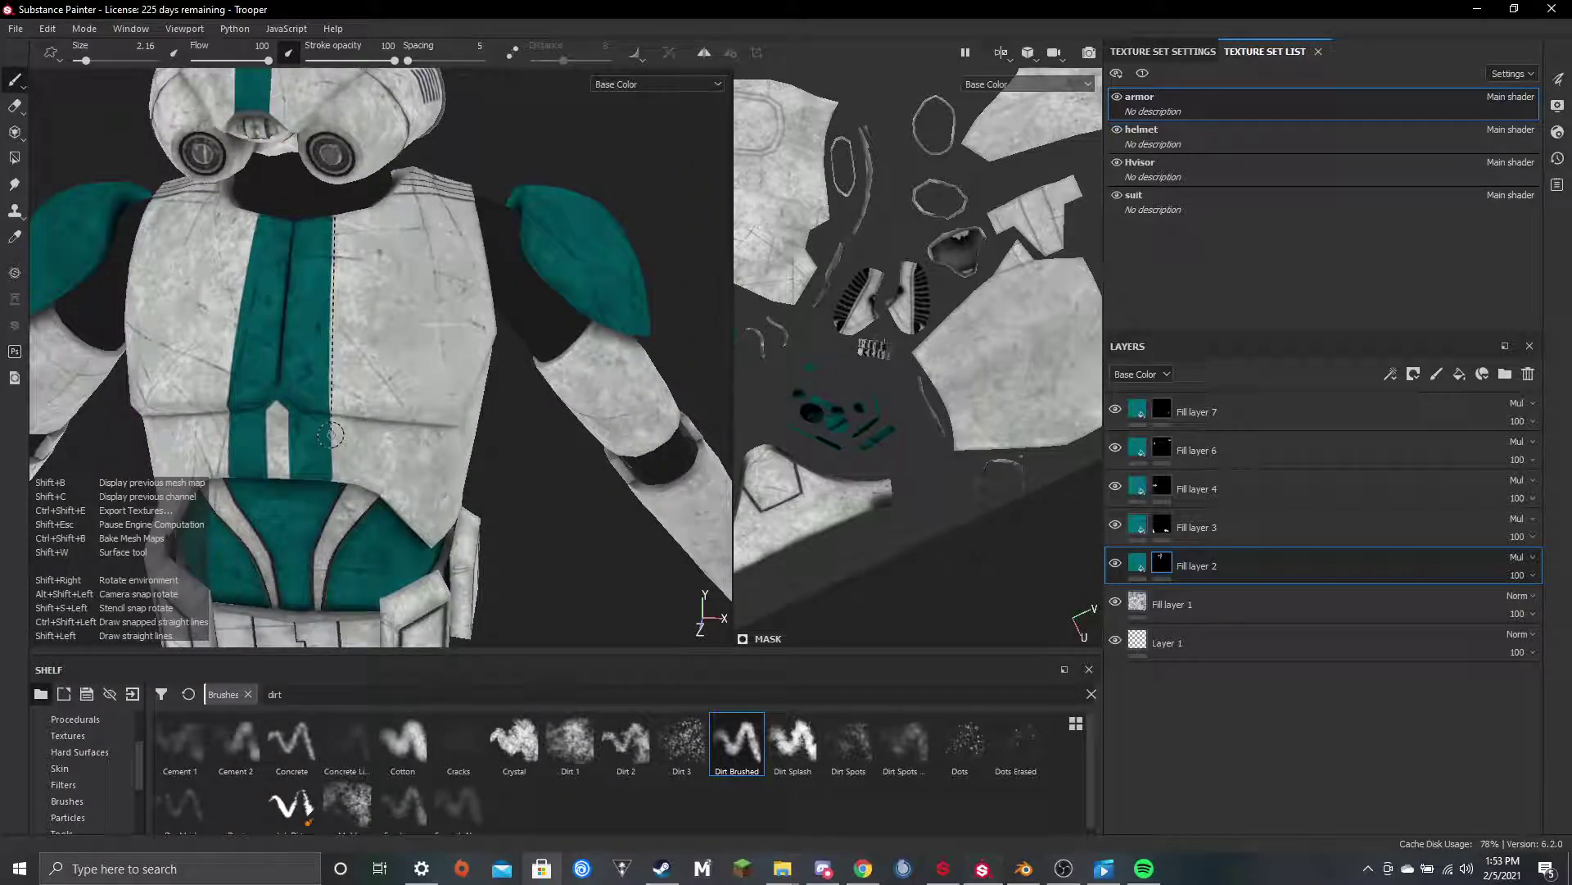
{"action": "scroll", "coordinate": [336, 340], "scroll_direction": "up", "scroll_amount": 6}
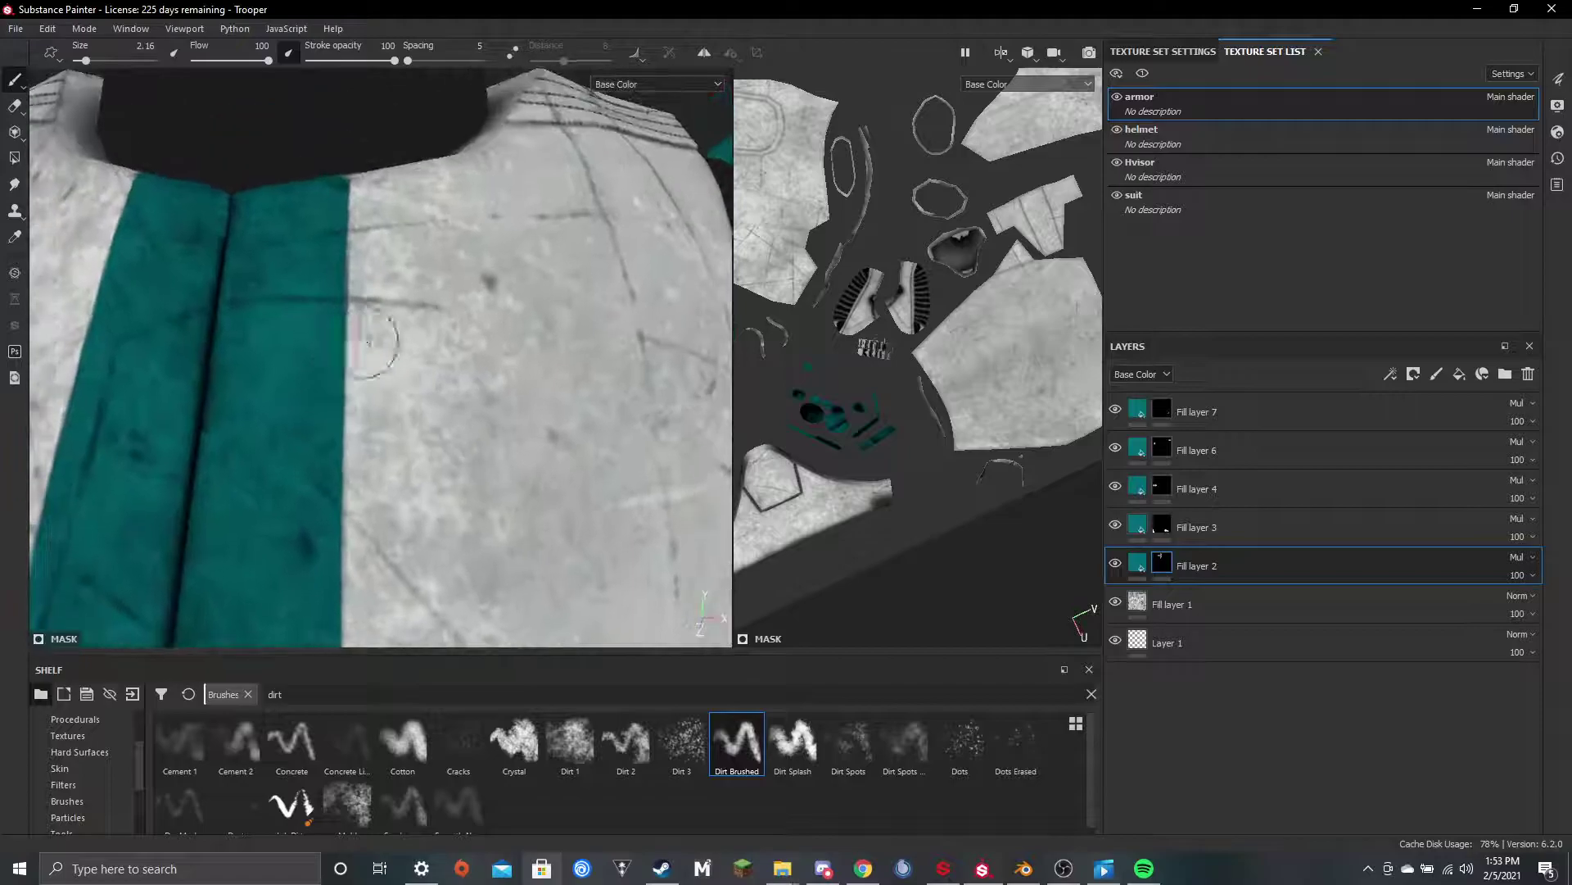
{"action": "scroll", "coordinate": [360, 185], "scroll_direction": "up", "scroll_amount": 3}
{"action": "left_click_drag", "start_coordinate": [369, 177], "coordinate": [357, 228], "text": "alt"}
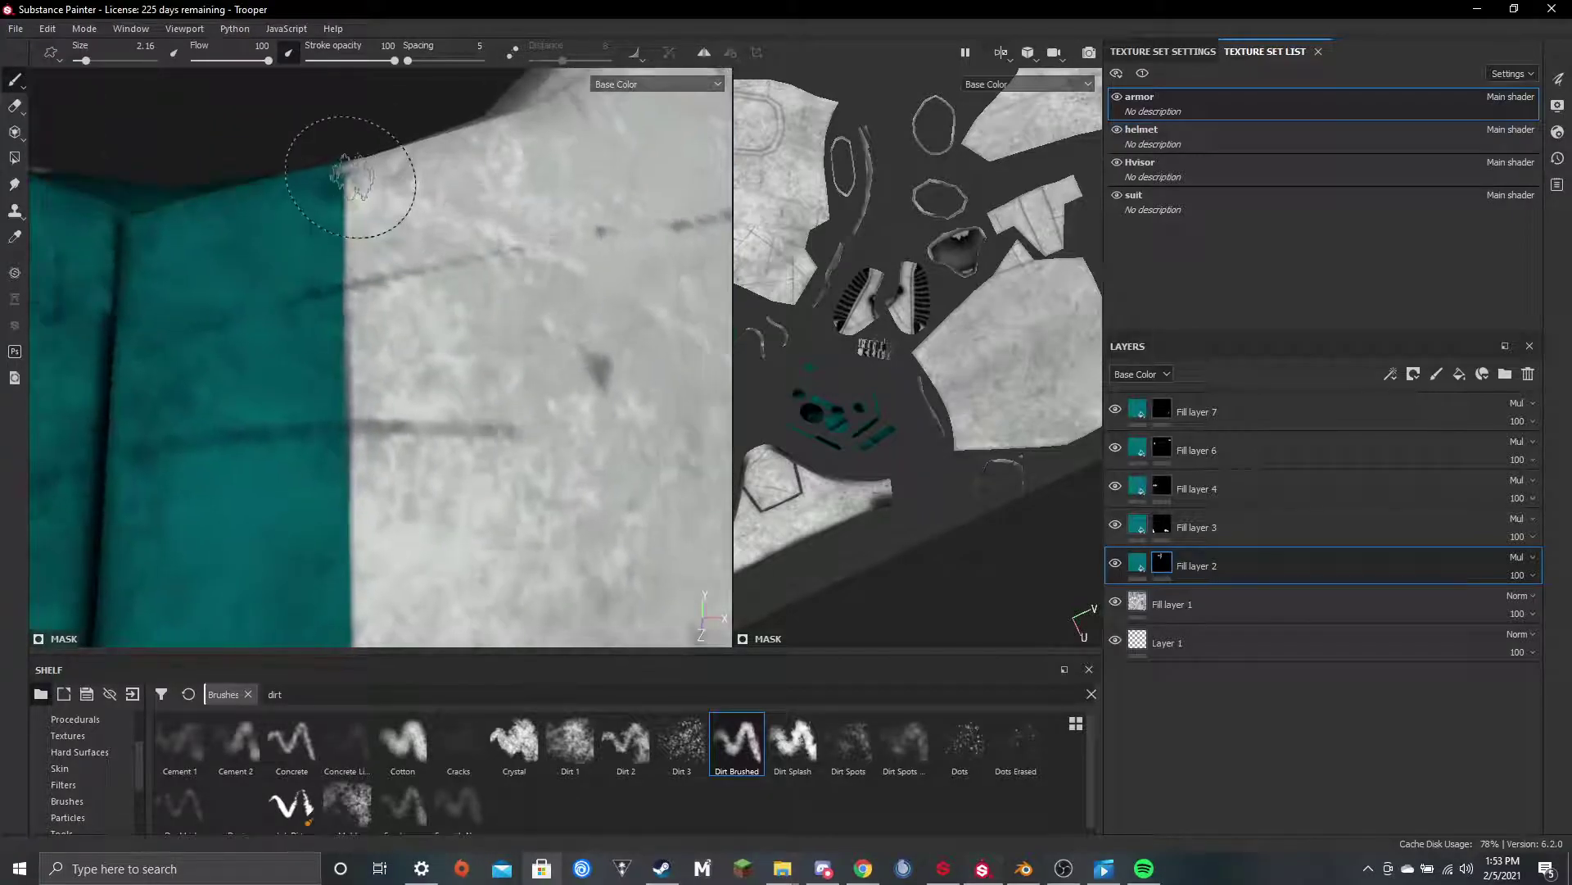
{"action": "scroll", "coordinate": [350, 174], "scroll_direction": "down", "scroll_amount": 5}
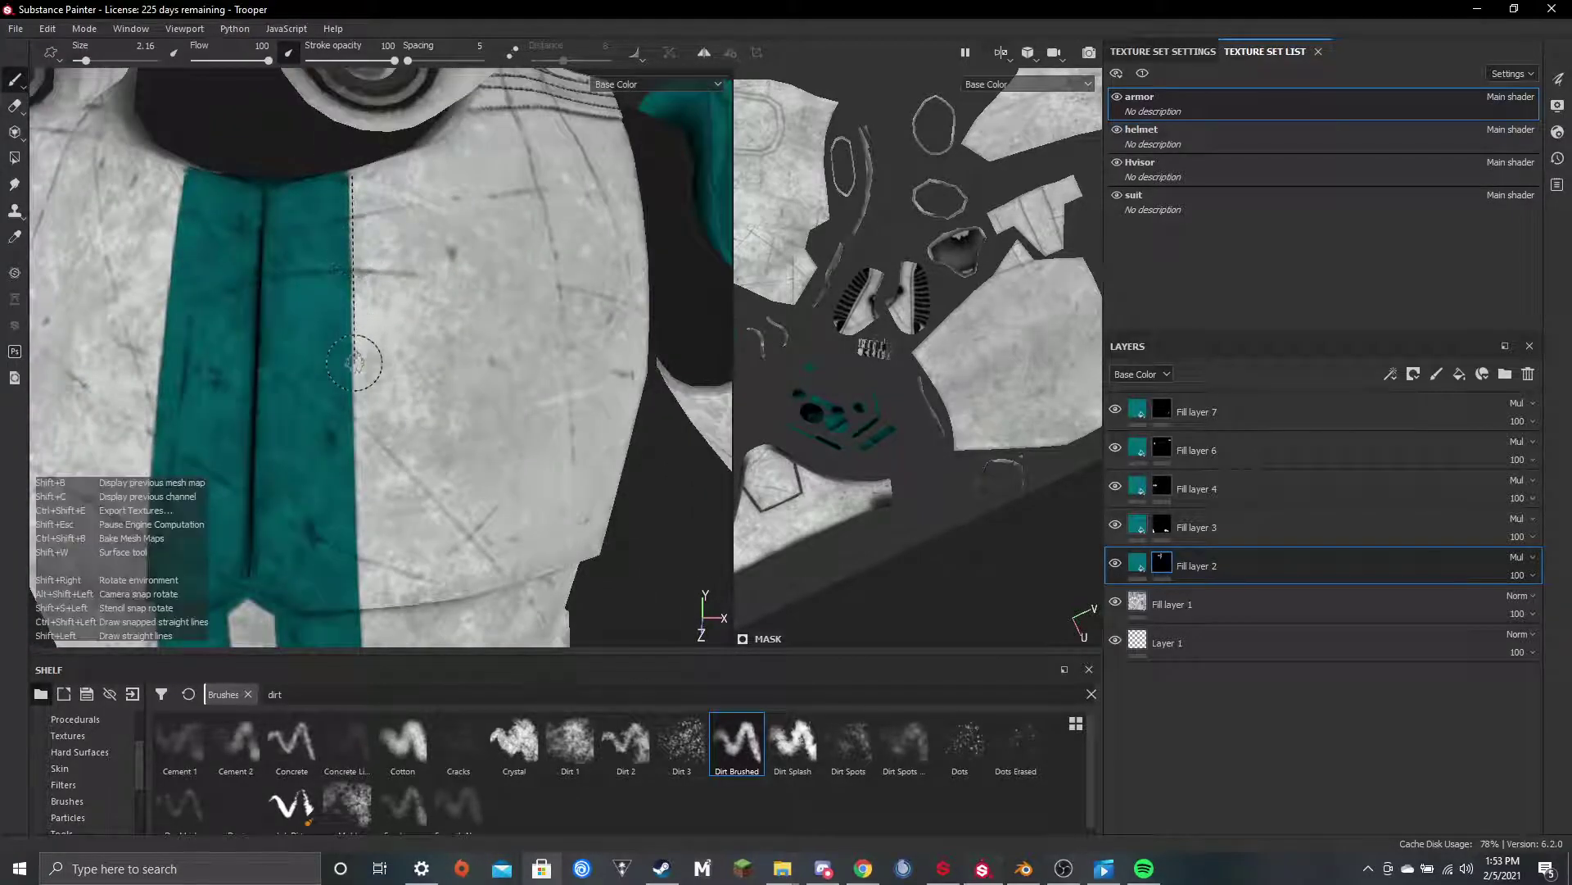
{"action": "left_click", "coordinate": [352, 377], "text": "shift"}
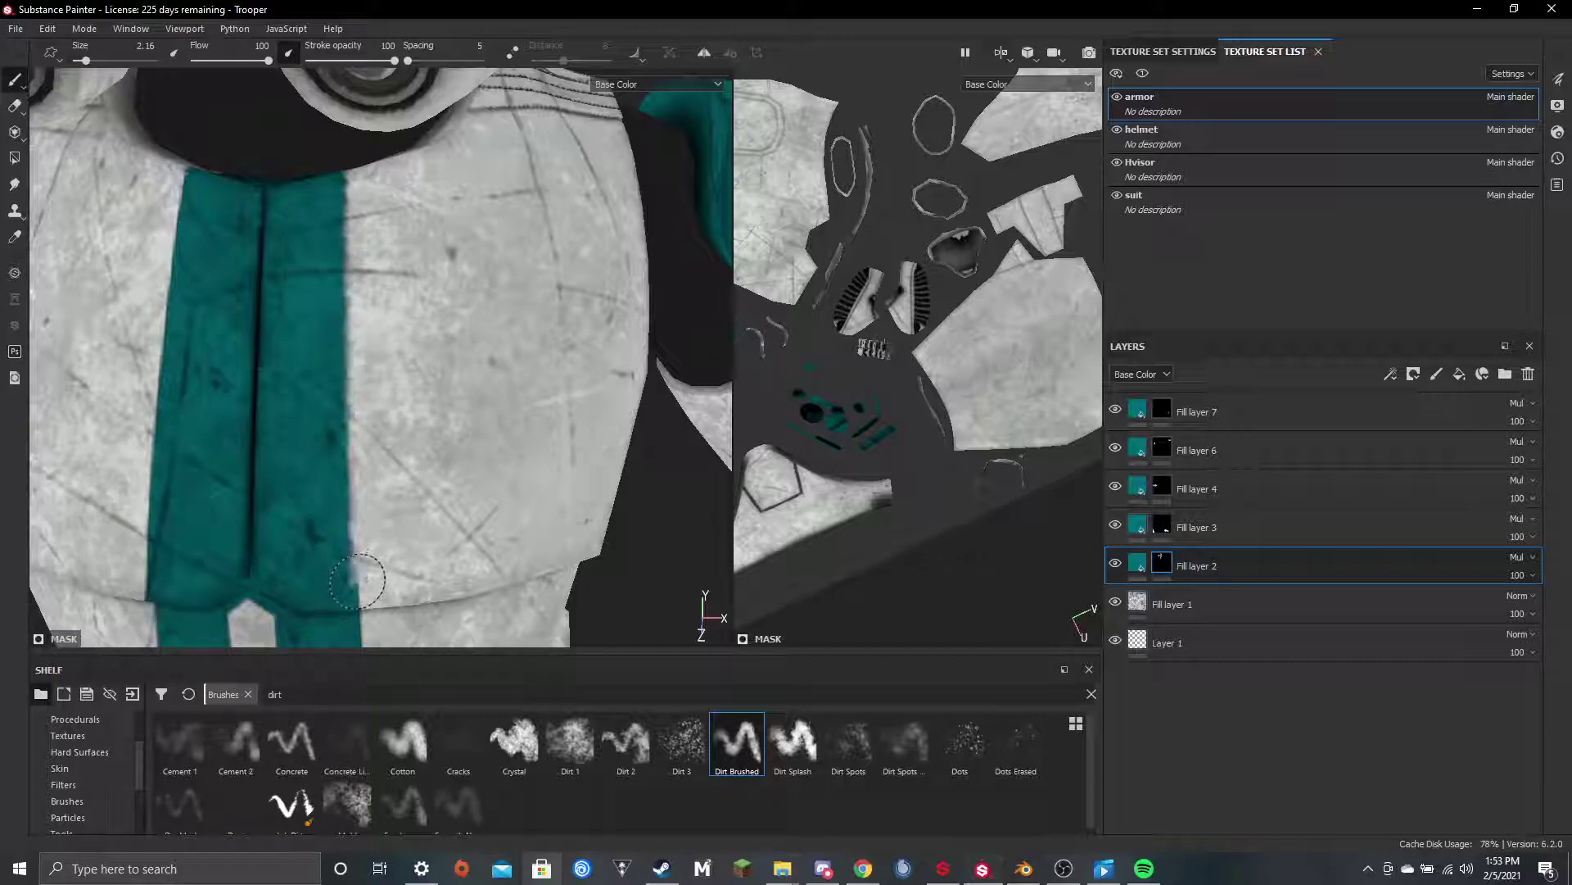
Roughen the chest stripe's right edge below the chest crease, down to the bottom of the chest plate
{"action": "middle_click_drag", "start_coordinate": [354, 551], "coordinate": [324, 190], "text": "alt"}
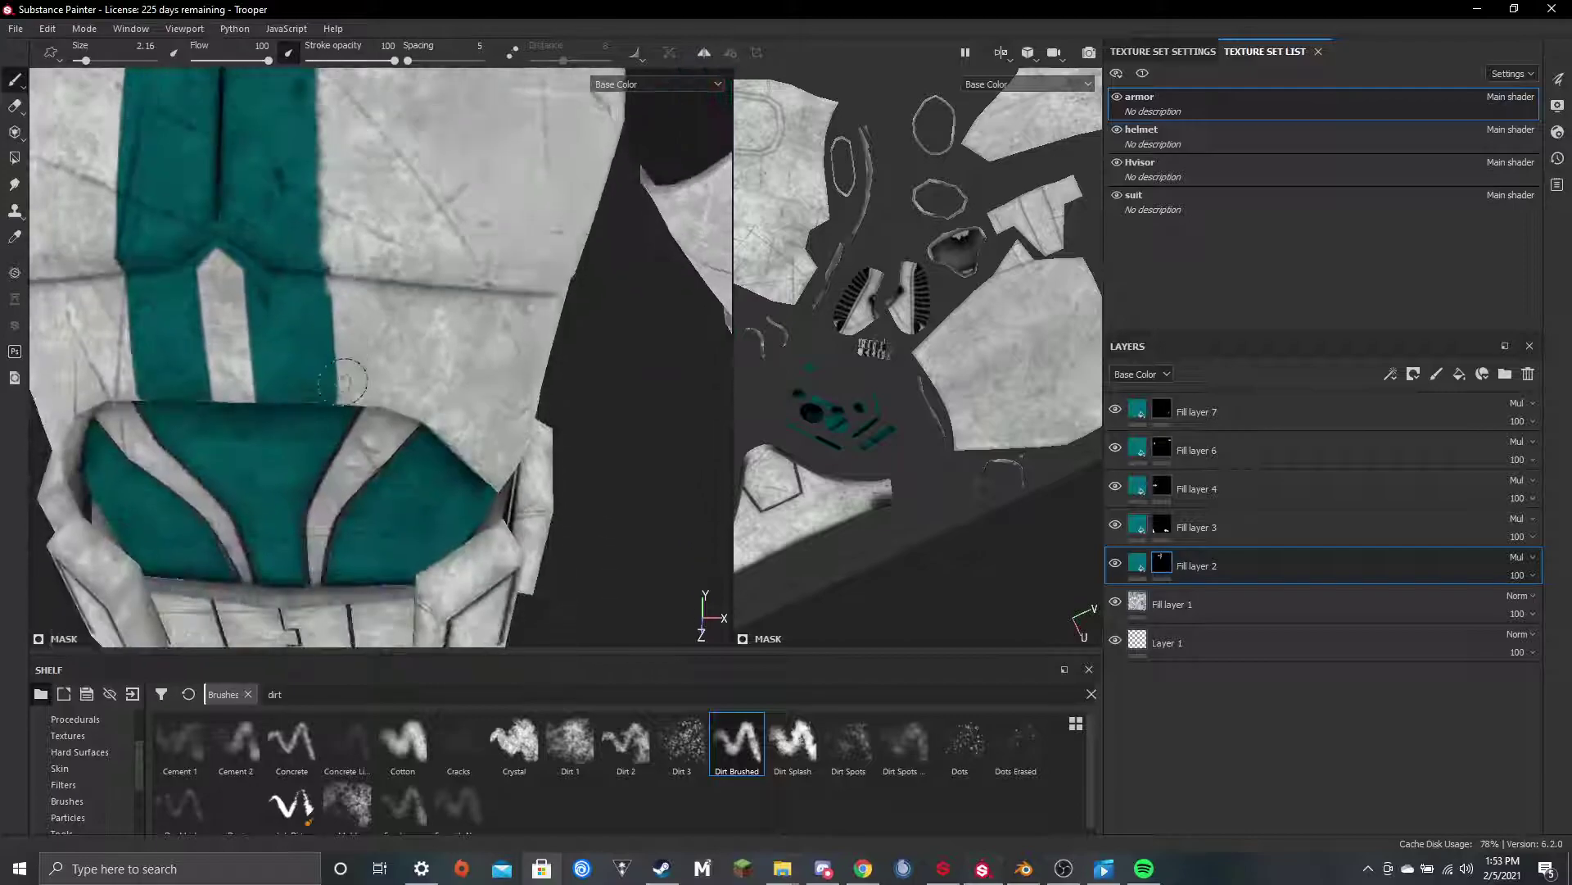
{"action": "left_click_drag", "start_coordinate": [324, 226], "coordinate": [328, 188], "text": "alt"}
{"action": "scroll", "coordinate": [332, 291], "scroll_direction": "up", "scroll_amount": 5}
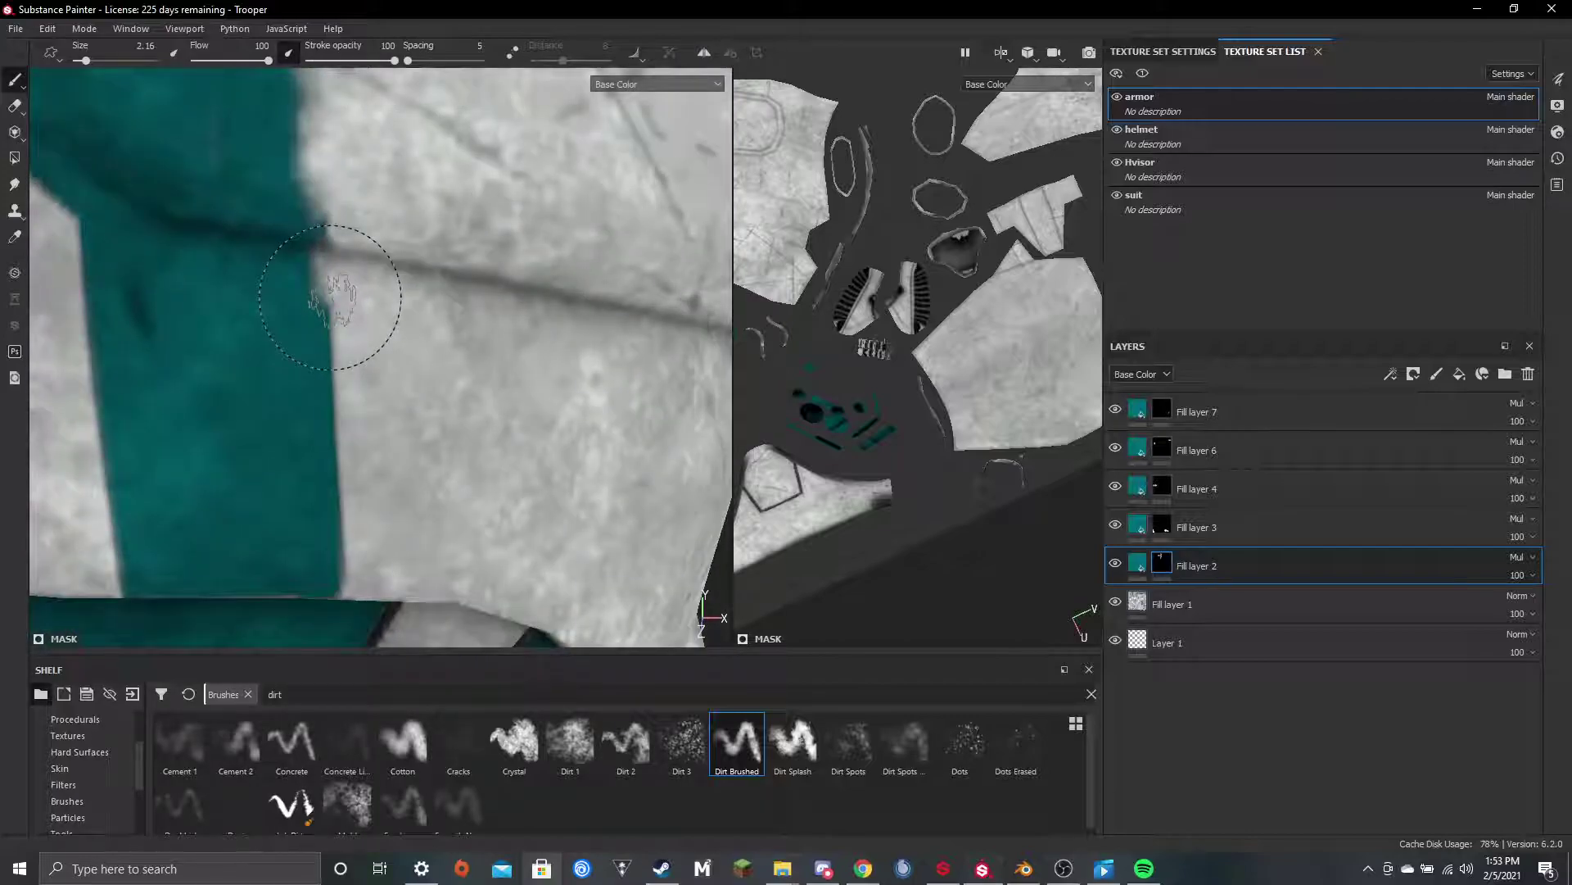
{"action": "scroll", "coordinate": [330, 298], "scroll_direction": "down", "scroll_amount": 3}
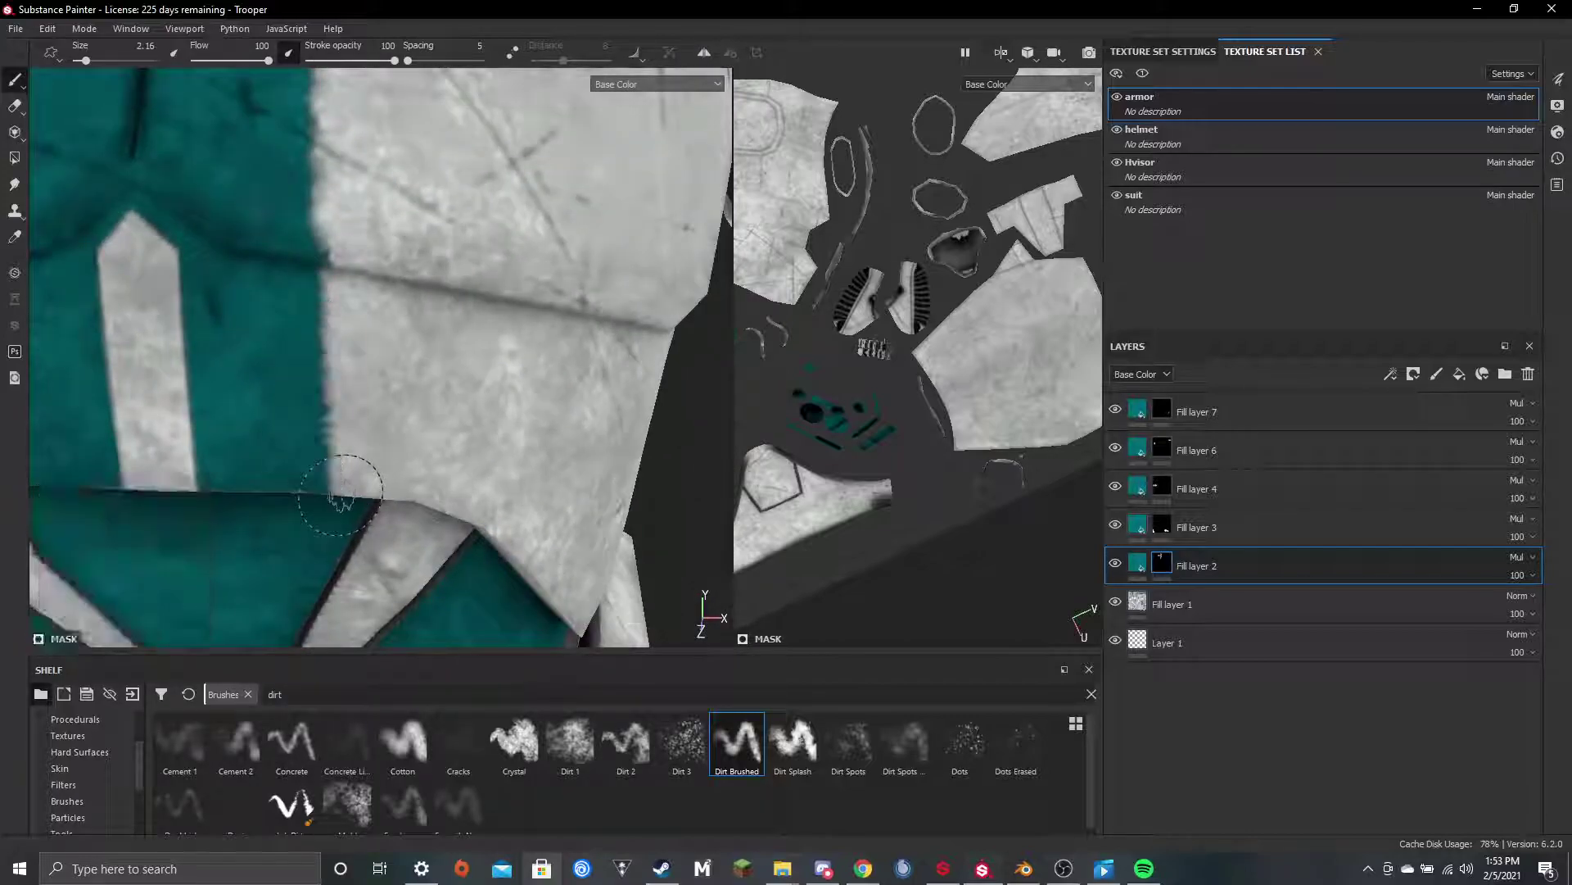
Roughen the upper chest stripe's left edge with straight Dirt Brushed strokes from the collar down to the chest crease
{"action": "scroll", "coordinate": [401, 442], "scroll_direction": "down", "scroll_amount": 4}
{"action": "middle_click_drag", "start_coordinate": [439, 457], "coordinate": [547, 530], "text": "alt"}
{"action": "mouse_move", "coordinate": [460, 211]}
{"action": "left_mouse_down", "text": "alt"}
{"action": "mouse_move", "coordinate": [431, 195]}
{"action": "mouse_move", "coordinate": [449, 175]}
{"action": "mouse_move", "coordinate": [369, 190]}
{"action": "mouse_move", "coordinate": [446, 197]}
{"action": "left_mouse_up", "text": "alt"}
{"action": "scroll", "coordinate": [375, 155], "scroll_direction": "up", "scroll_amount": 4}
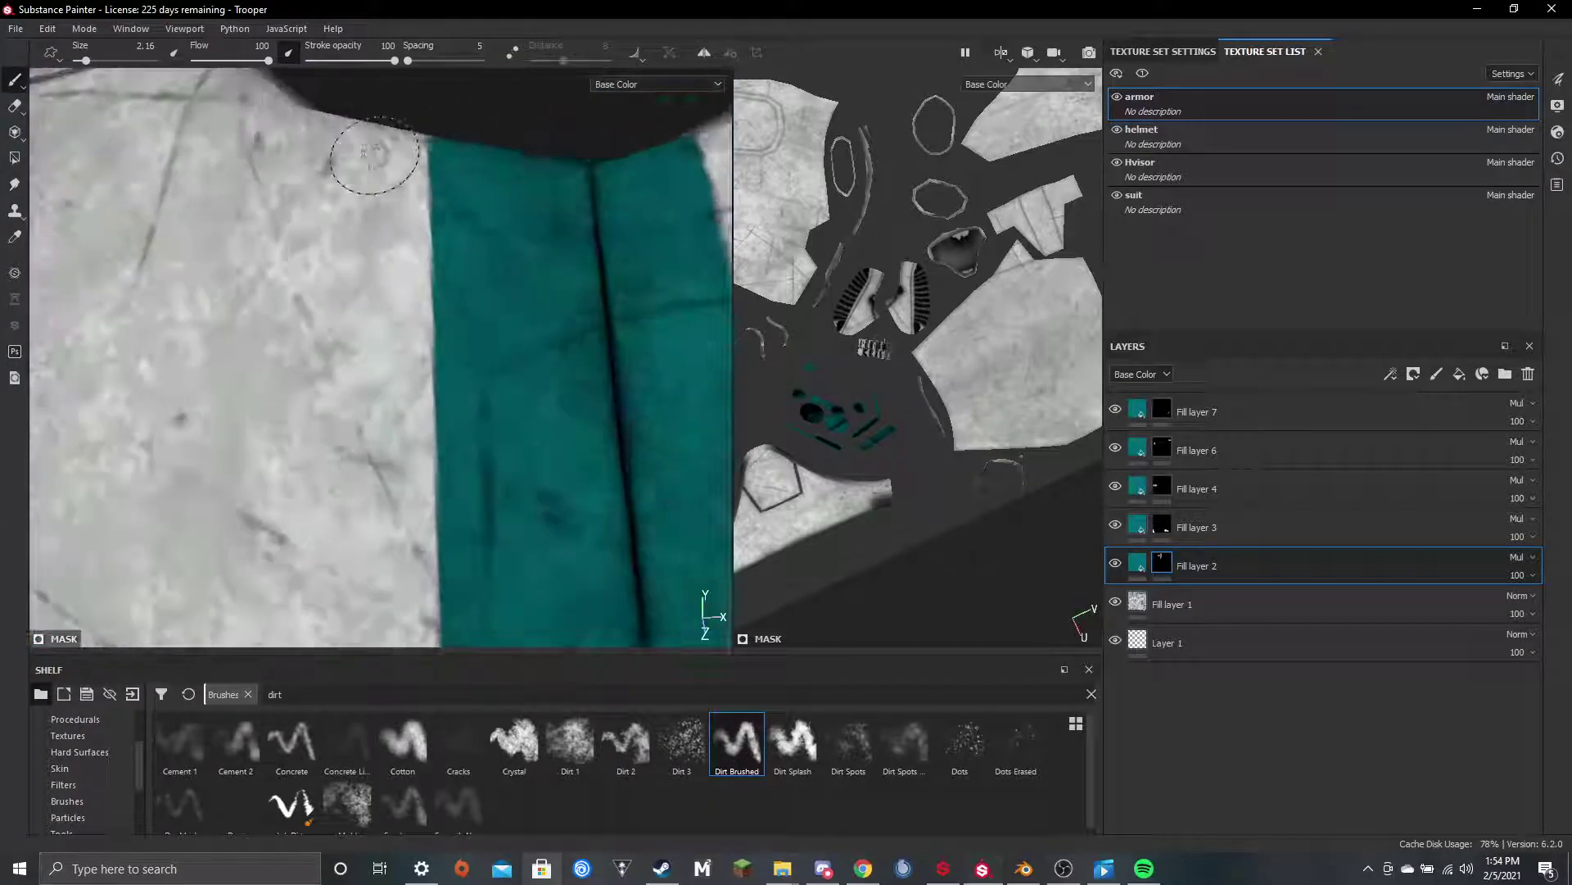
{"action": "scroll", "coordinate": [377, 156], "scroll_direction": "up", "scroll_amount": 1}
{"action": "left_click_drag", "start_coordinate": [257, 61], "coordinate": [272, 62]}
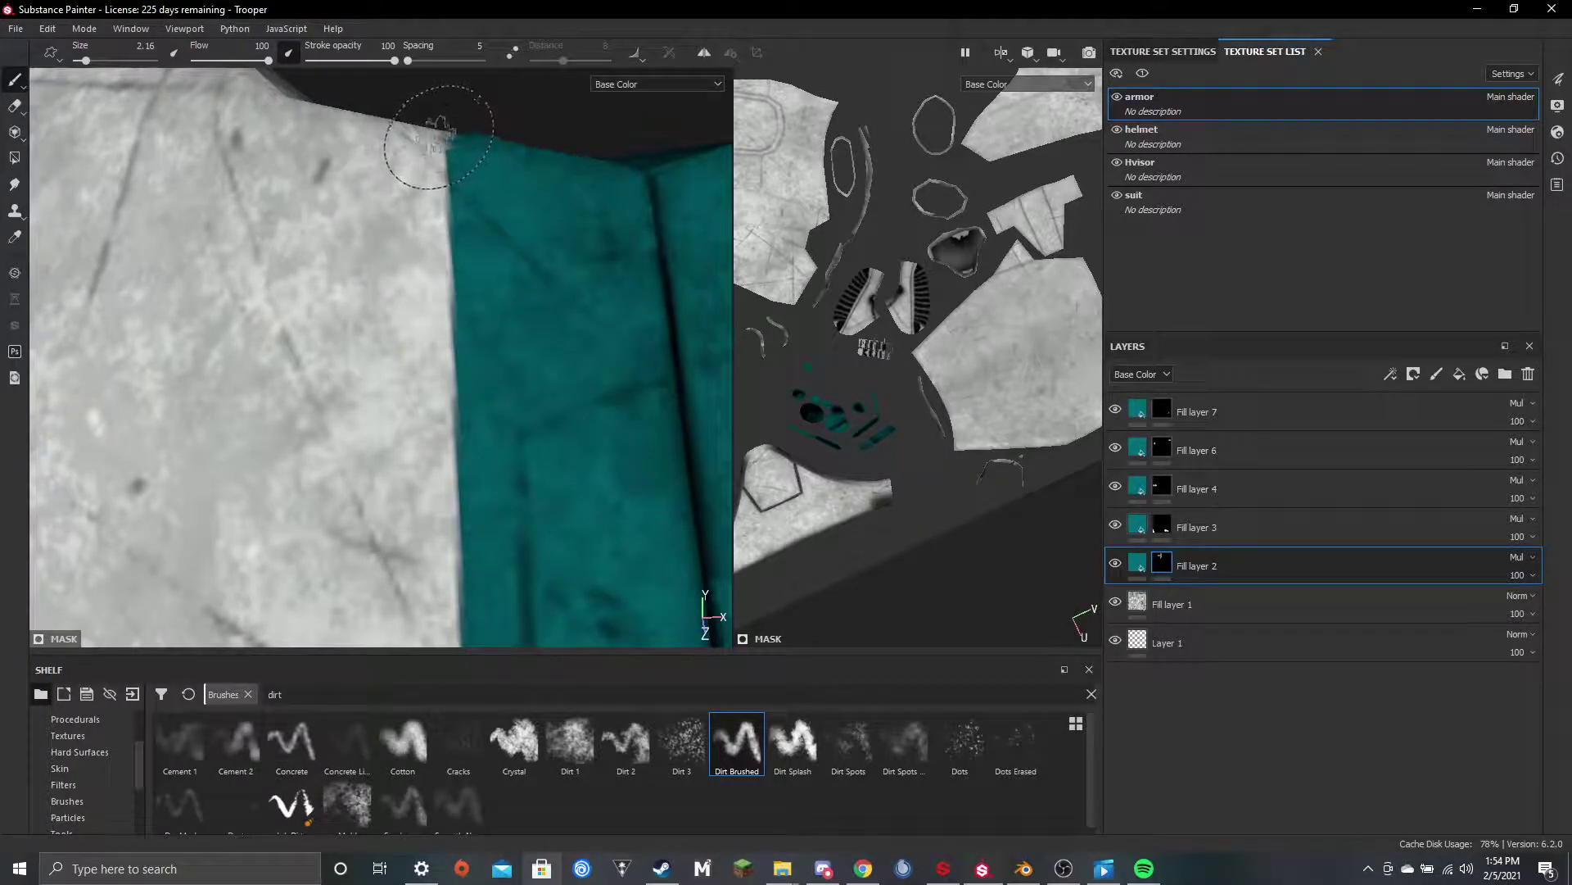
{"action": "scroll", "coordinate": [439, 137], "scroll_direction": "down", "scroll_amount": 5}
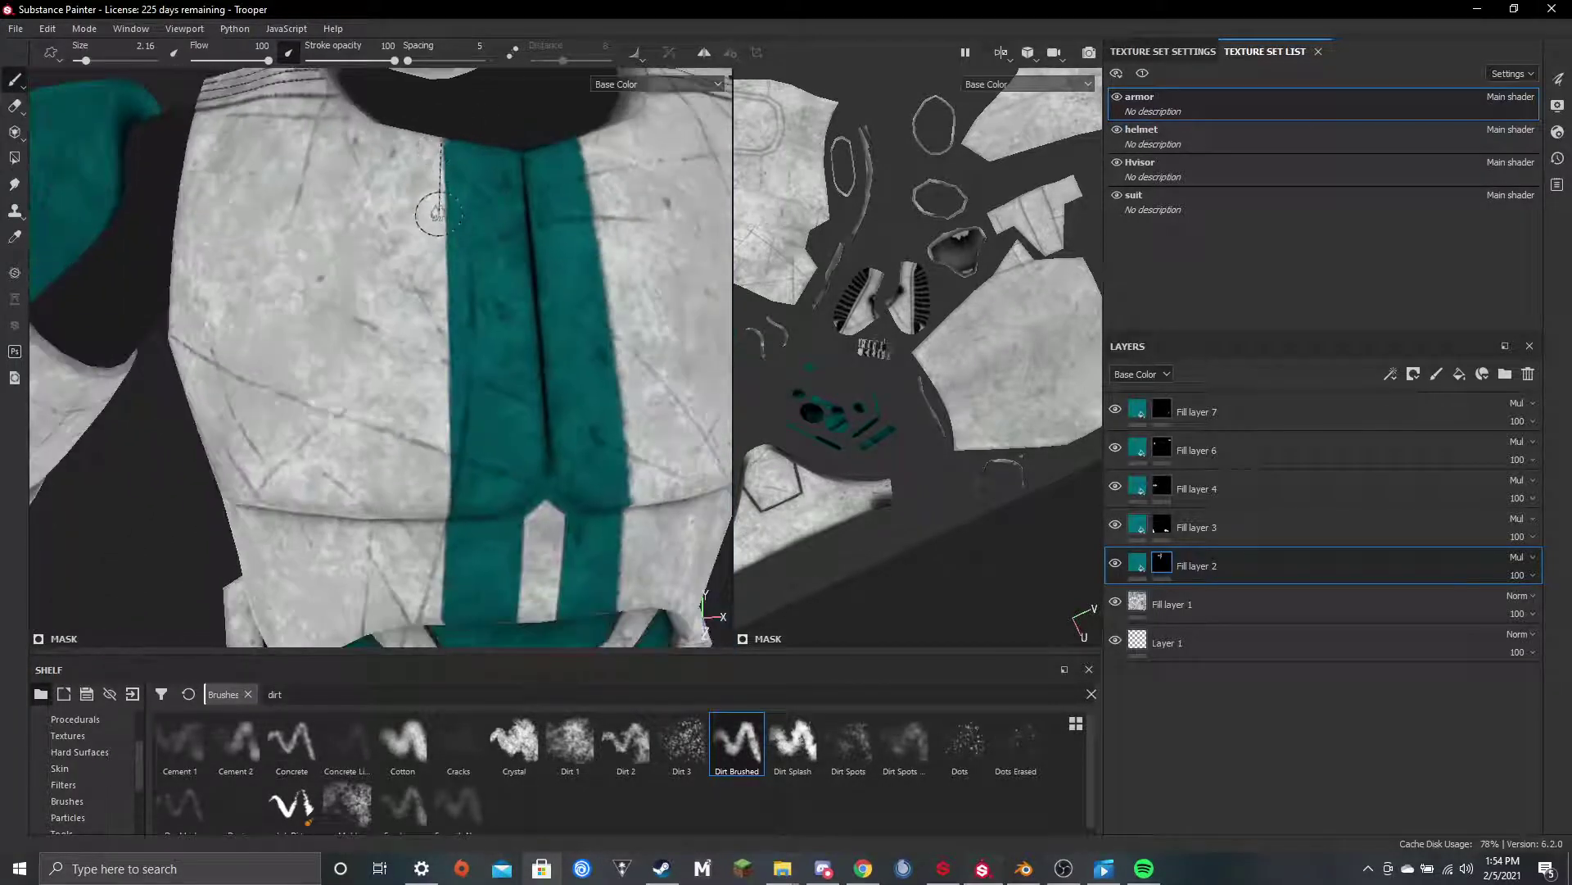
{"action": "left_click", "coordinate": [443, 233], "text": "shift"}
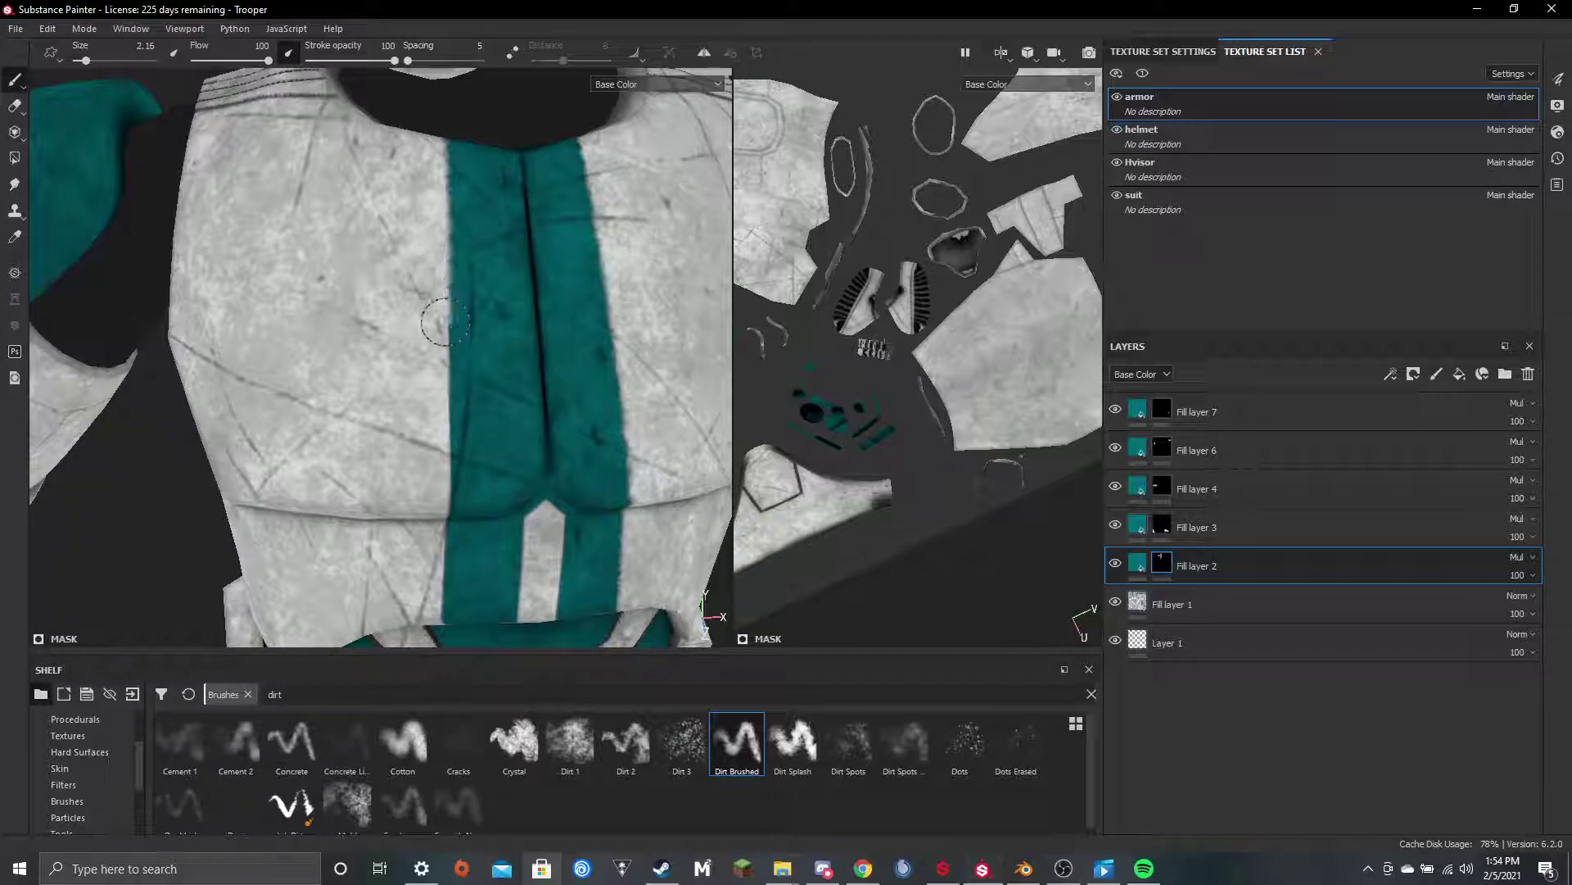
{"action": "left_click", "coordinate": [445, 426], "text": "shift"}
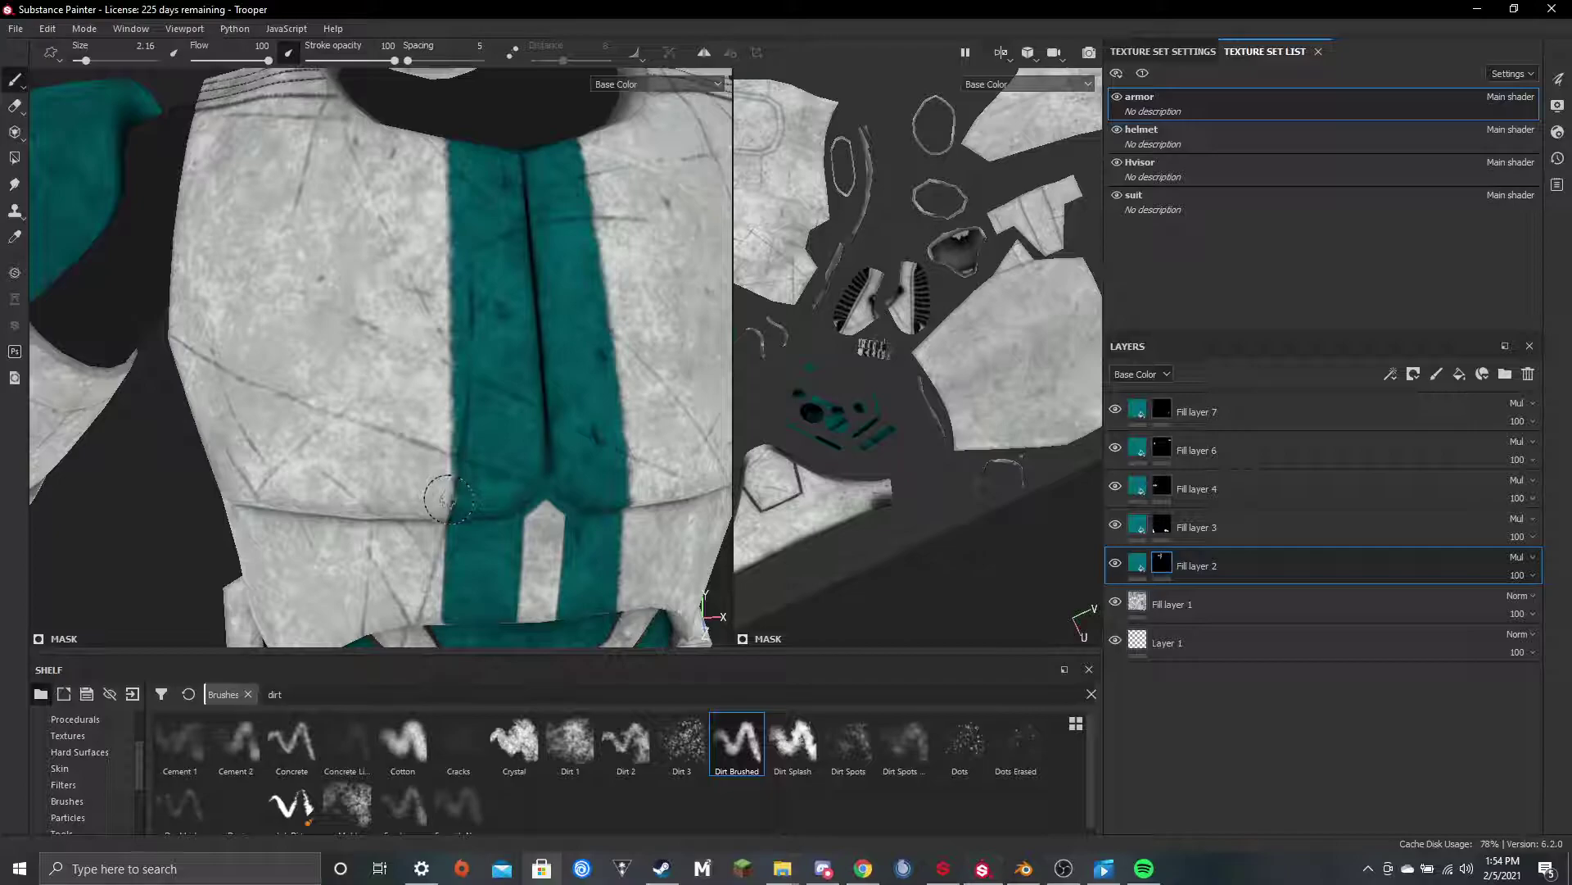
Roughen the chest stripe's left edge across the crease and down to the bottom of the chest plate
{"action": "middle_click_drag", "start_coordinate": [449, 499], "coordinate": [435, 298], "text": "alt"}
{"action": "scroll", "coordinate": [424, 300], "scroll_direction": "up", "scroll_amount": 3}
{"action": "left_click_drag", "start_coordinate": [421, 258], "coordinate": [429, 209], "text": "alt"}
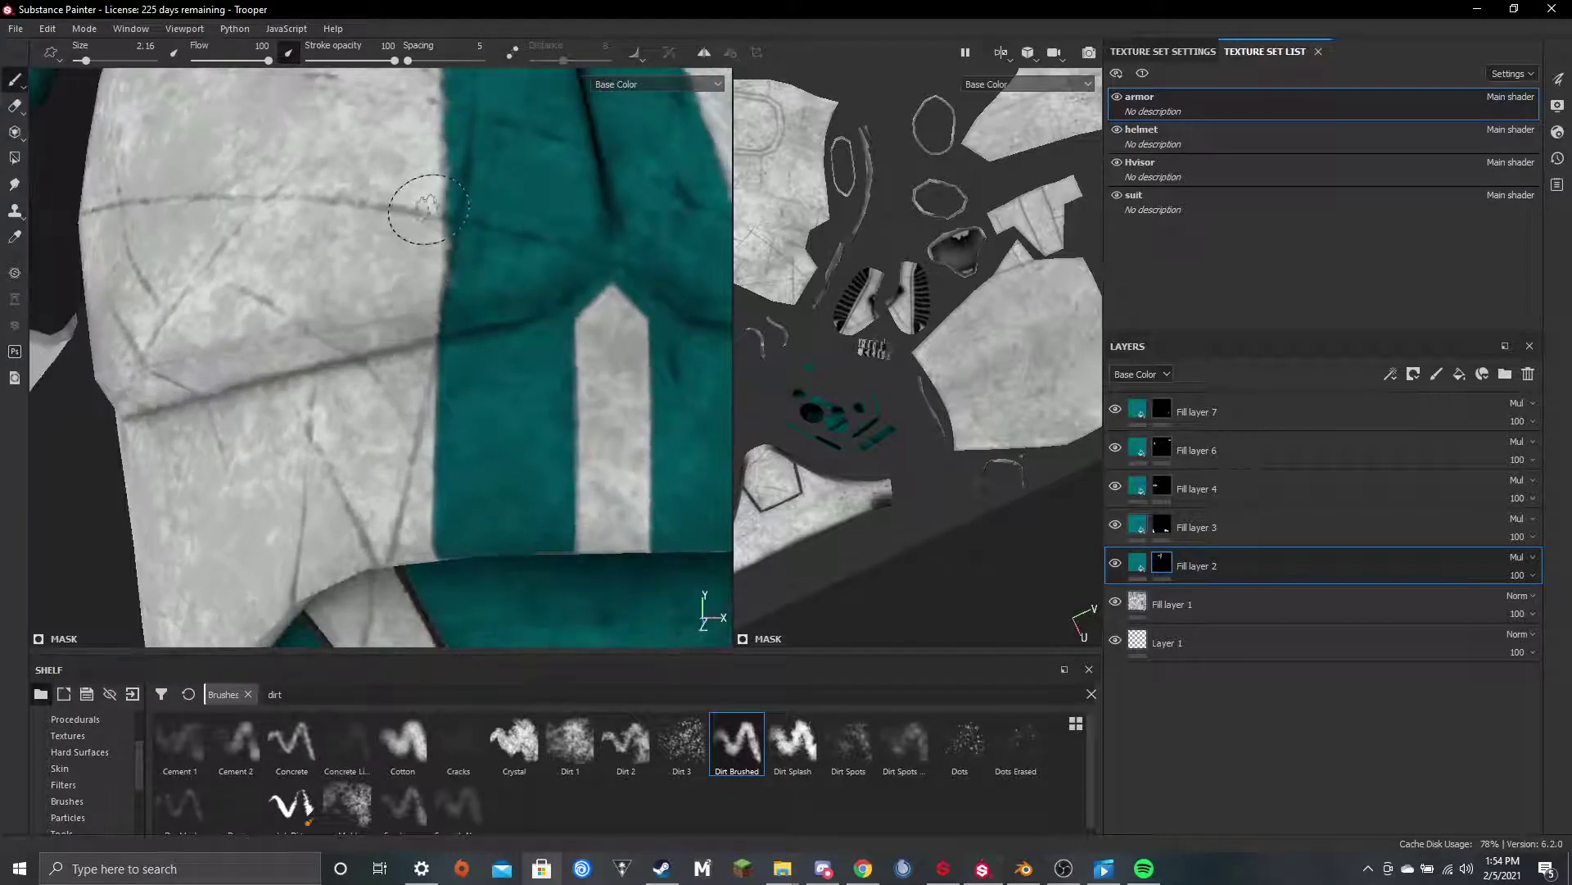
{"action": "left_click", "coordinate": [438, 207]}
{"action": "left_click", "coordinate": [441, 287], "text": "shift"}
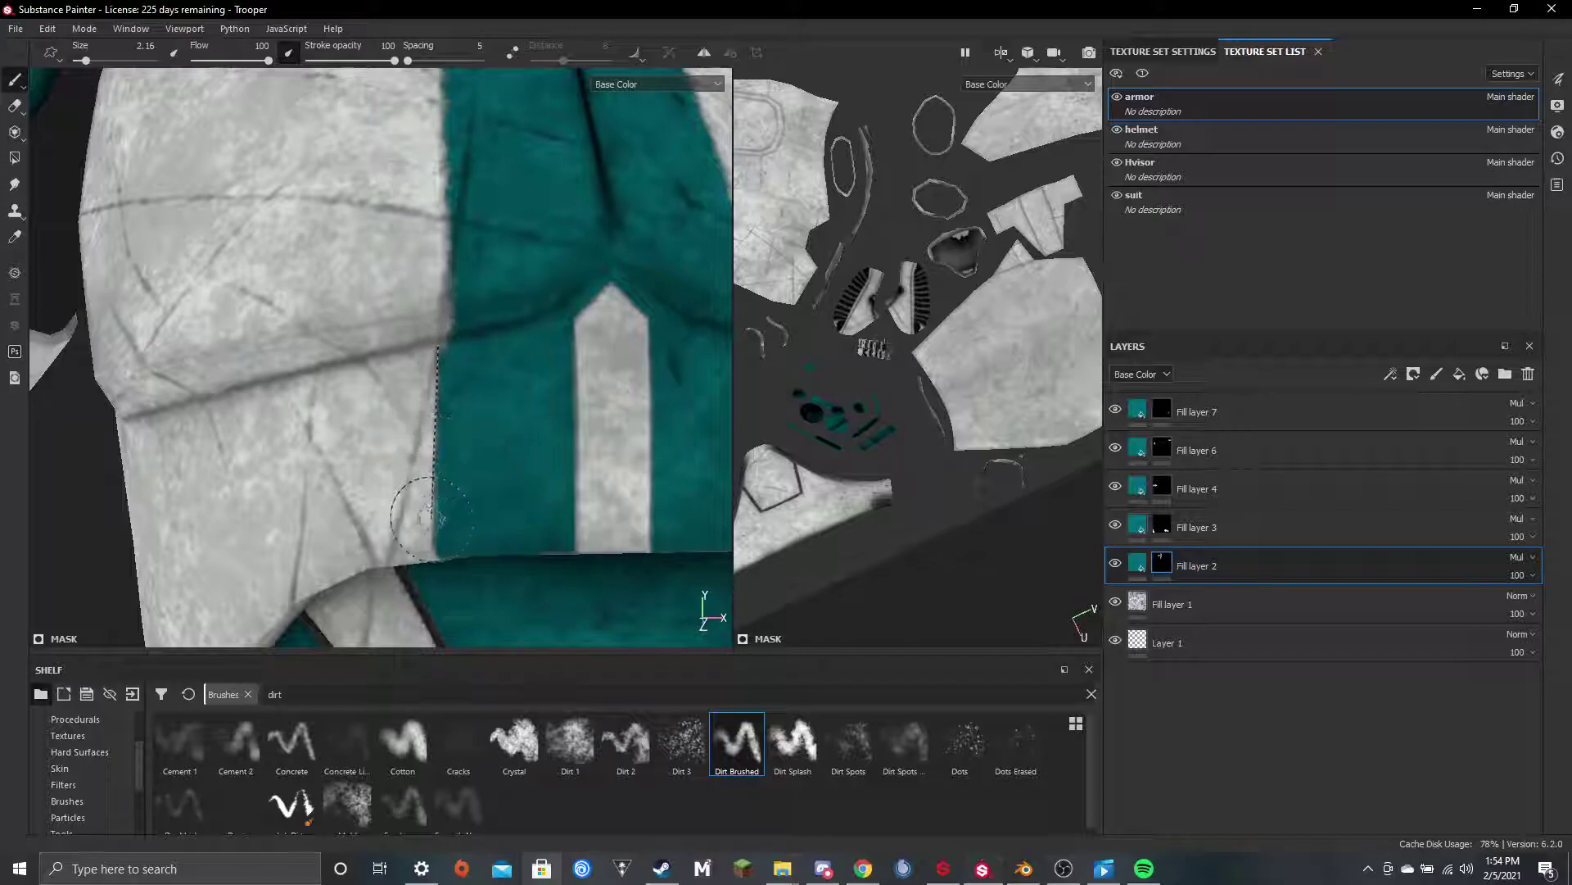
{"action": "left_click", "coordinate": [432, 546], "text": "shift"}
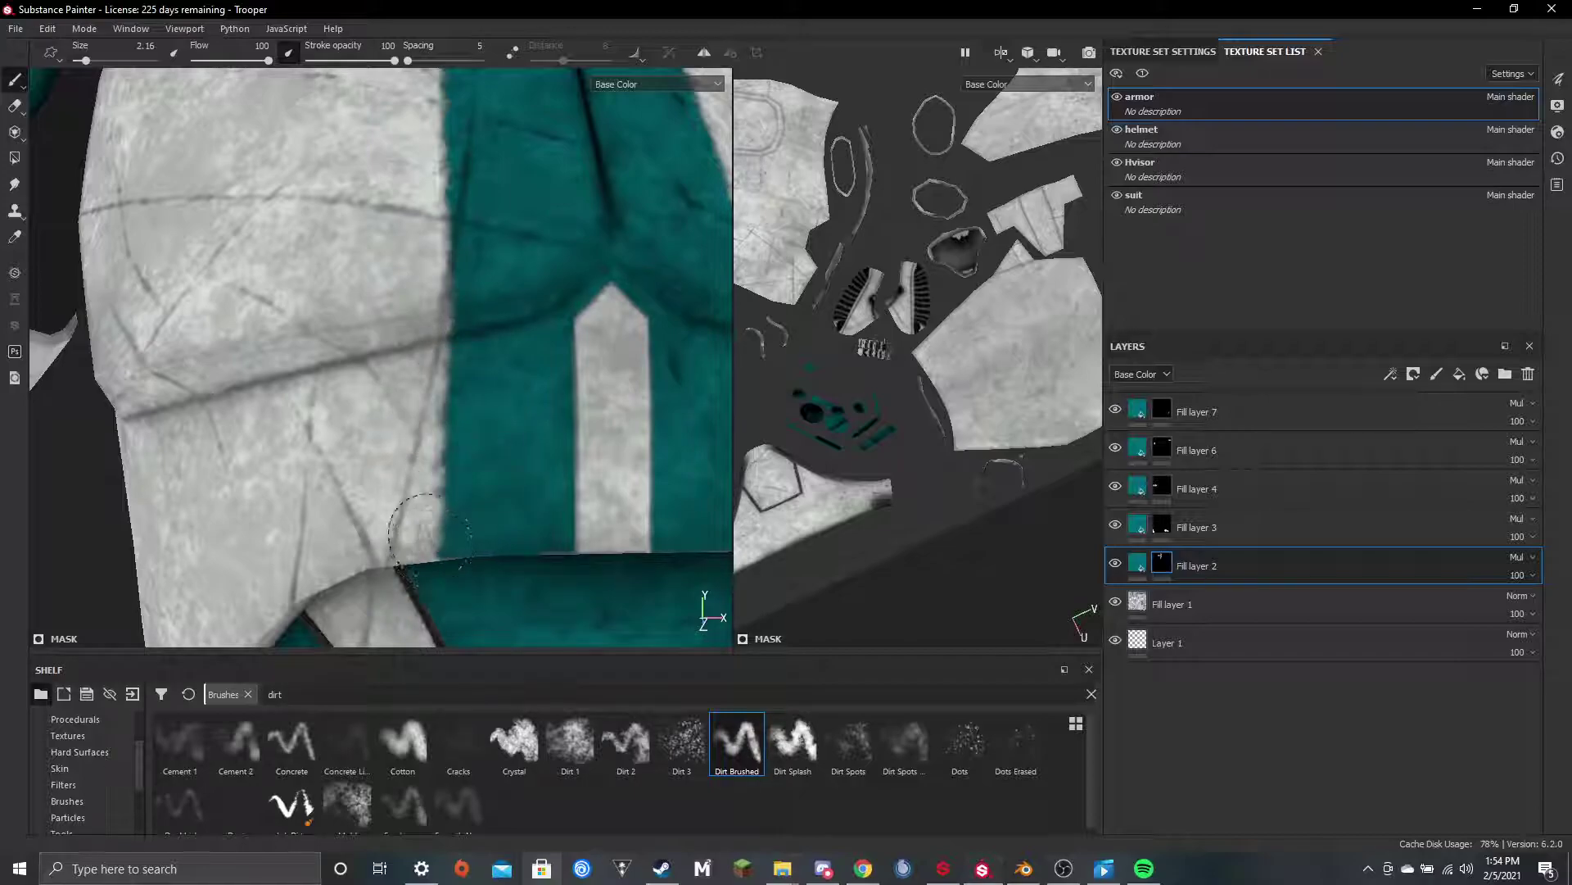
Examine the worn edges of the chest stripe up close and from a distance
{"action": "scroll", "coordinate": [430, 534], "scroll_direction": "down", "scroll_amount": 10}
{"action": "left_click_drag", "start_coordinate": [519, 446], "coordinate": [497, 475], "text": "alt"}
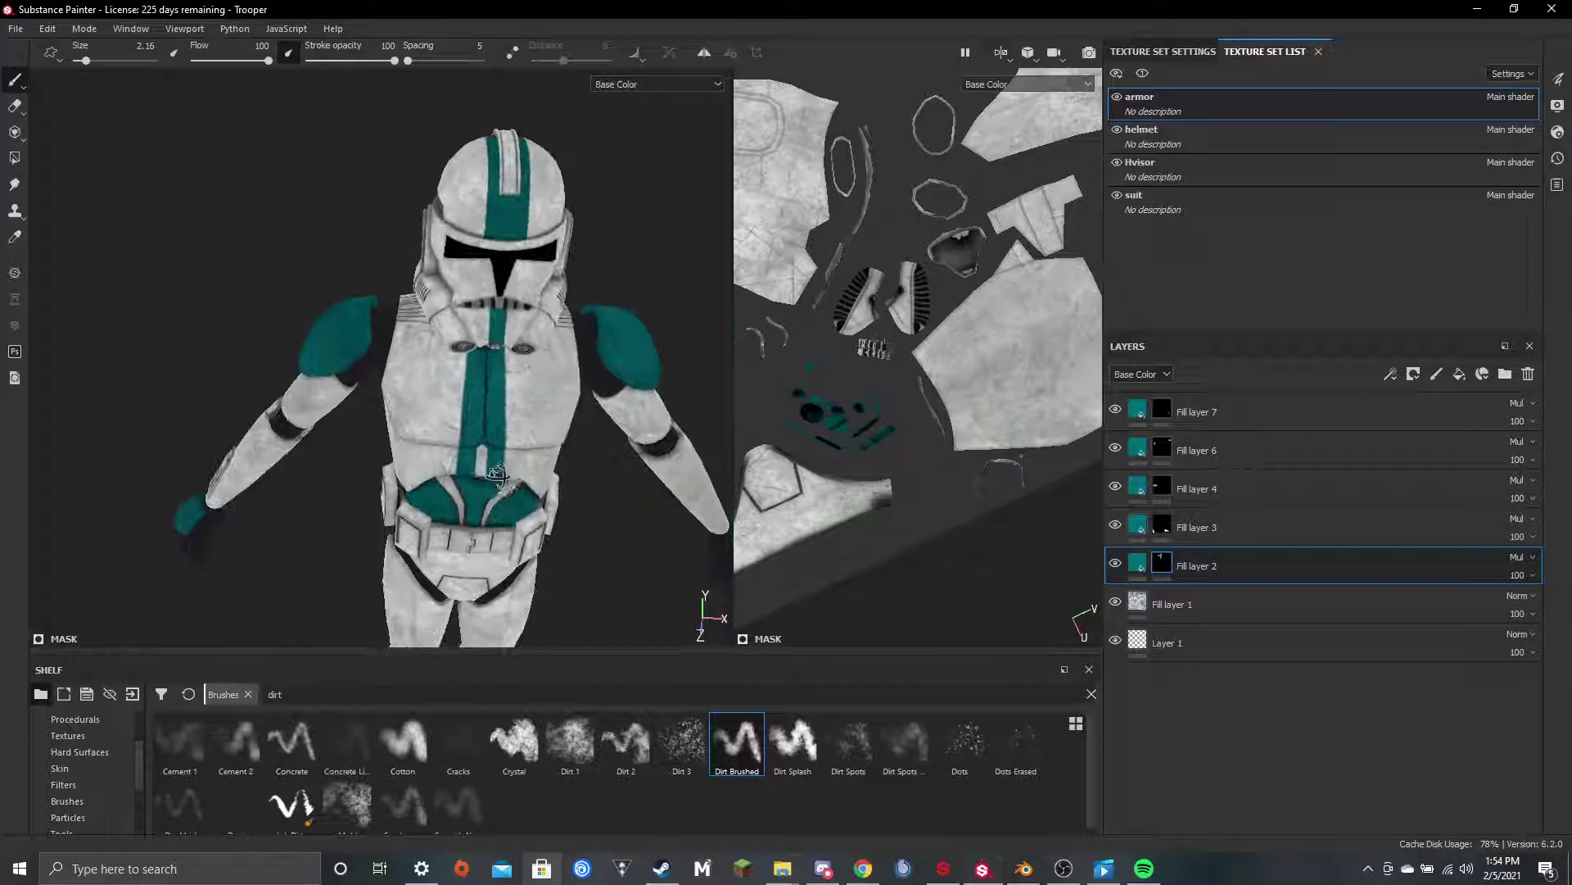
{"action": "scroll", "coordinate": [585, 386], "scroll_direction": "up", "scroll_amount": 5}
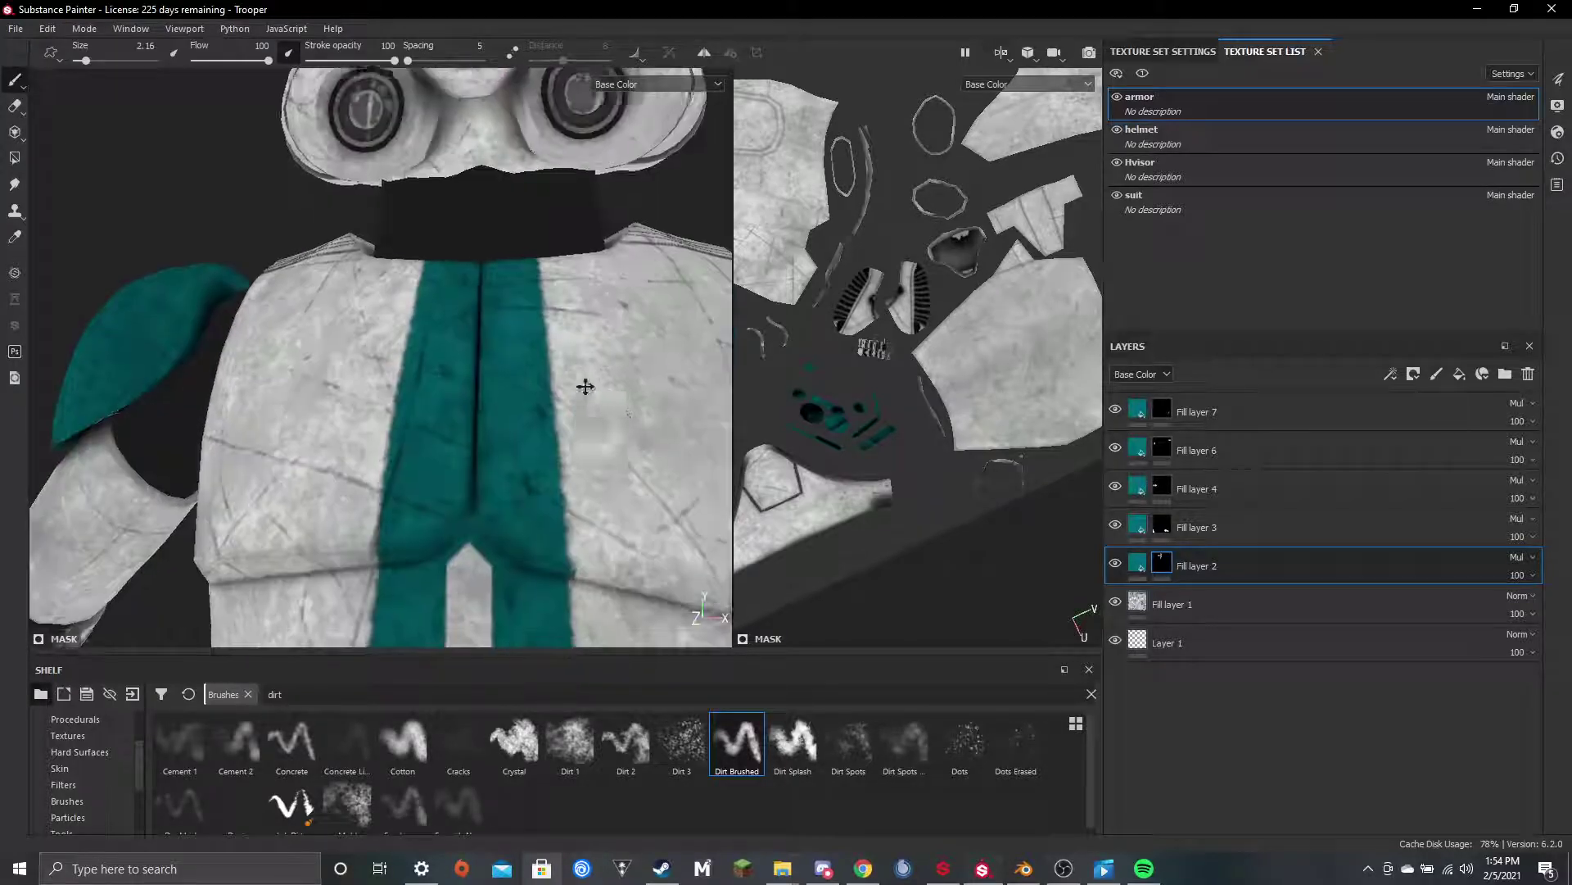
{"action": "scroll", "coordinate": [584, 386], "scroll_direction": "up", "scroll_amount": 2}
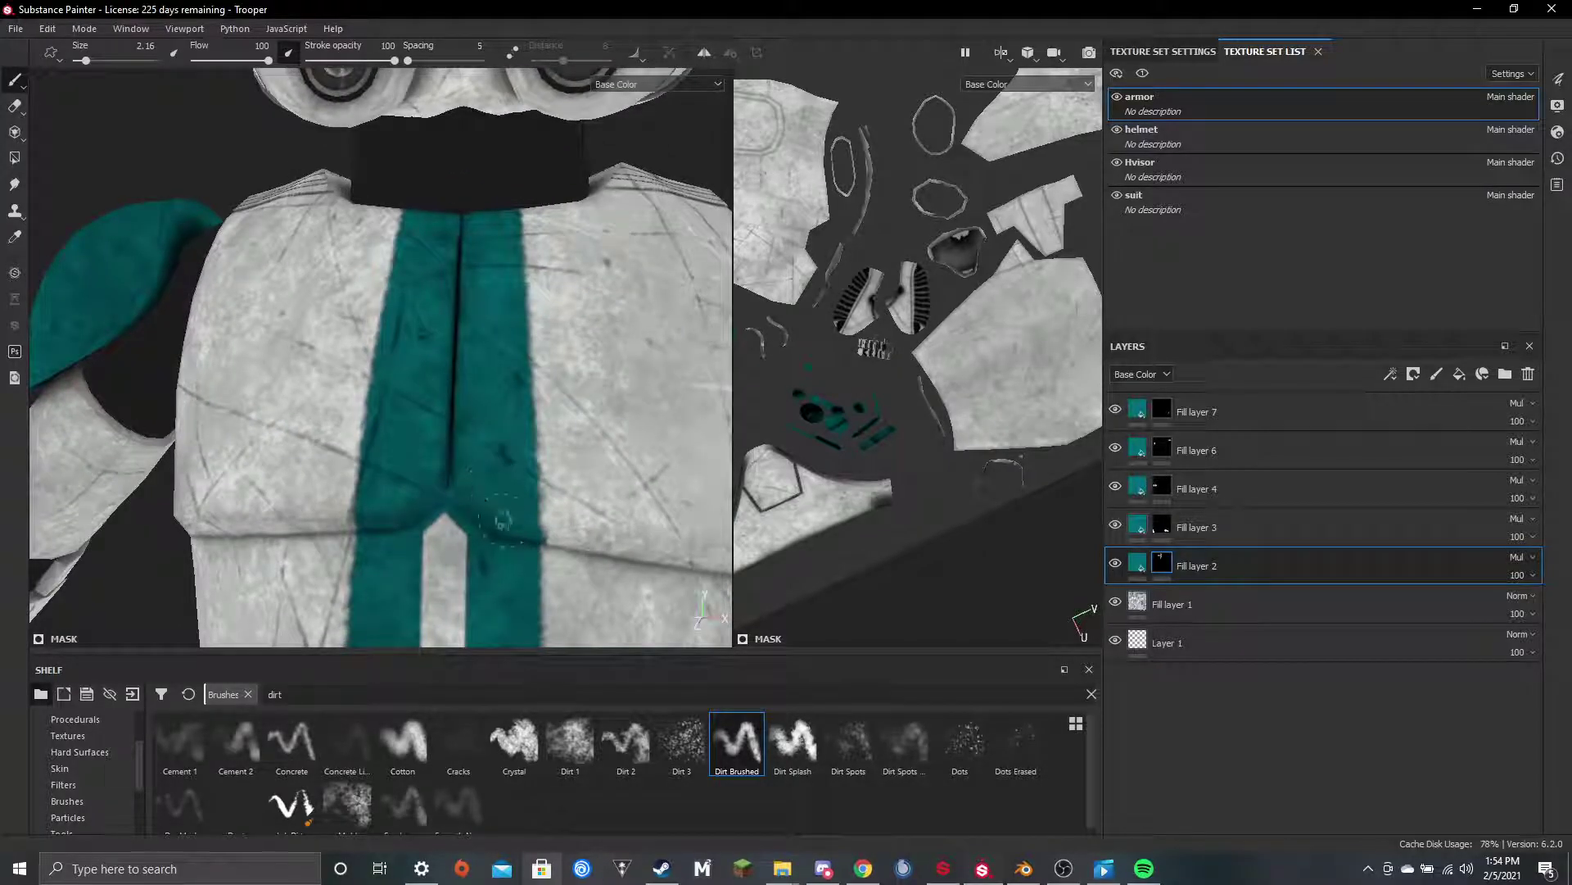
{"action": "scroll", "coordinate": [502, 519], "scroll_direction": "down", "scroll_amount": 2}
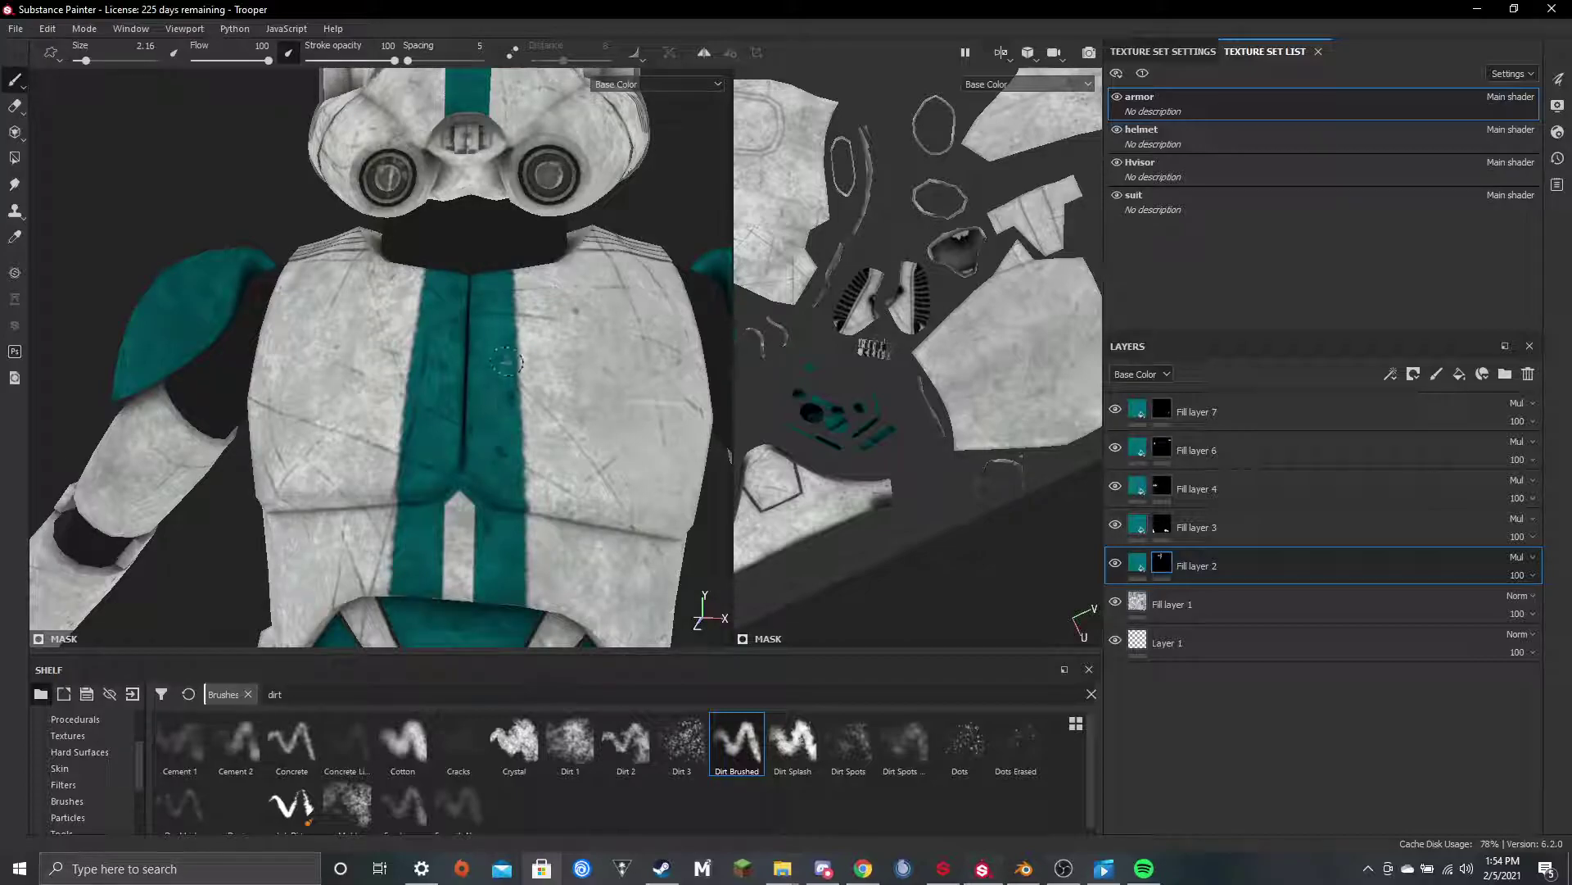
{"action": "scroll", "coordinate": [507, 360], "scroll_direction": "down", "scroll_amount": 4}
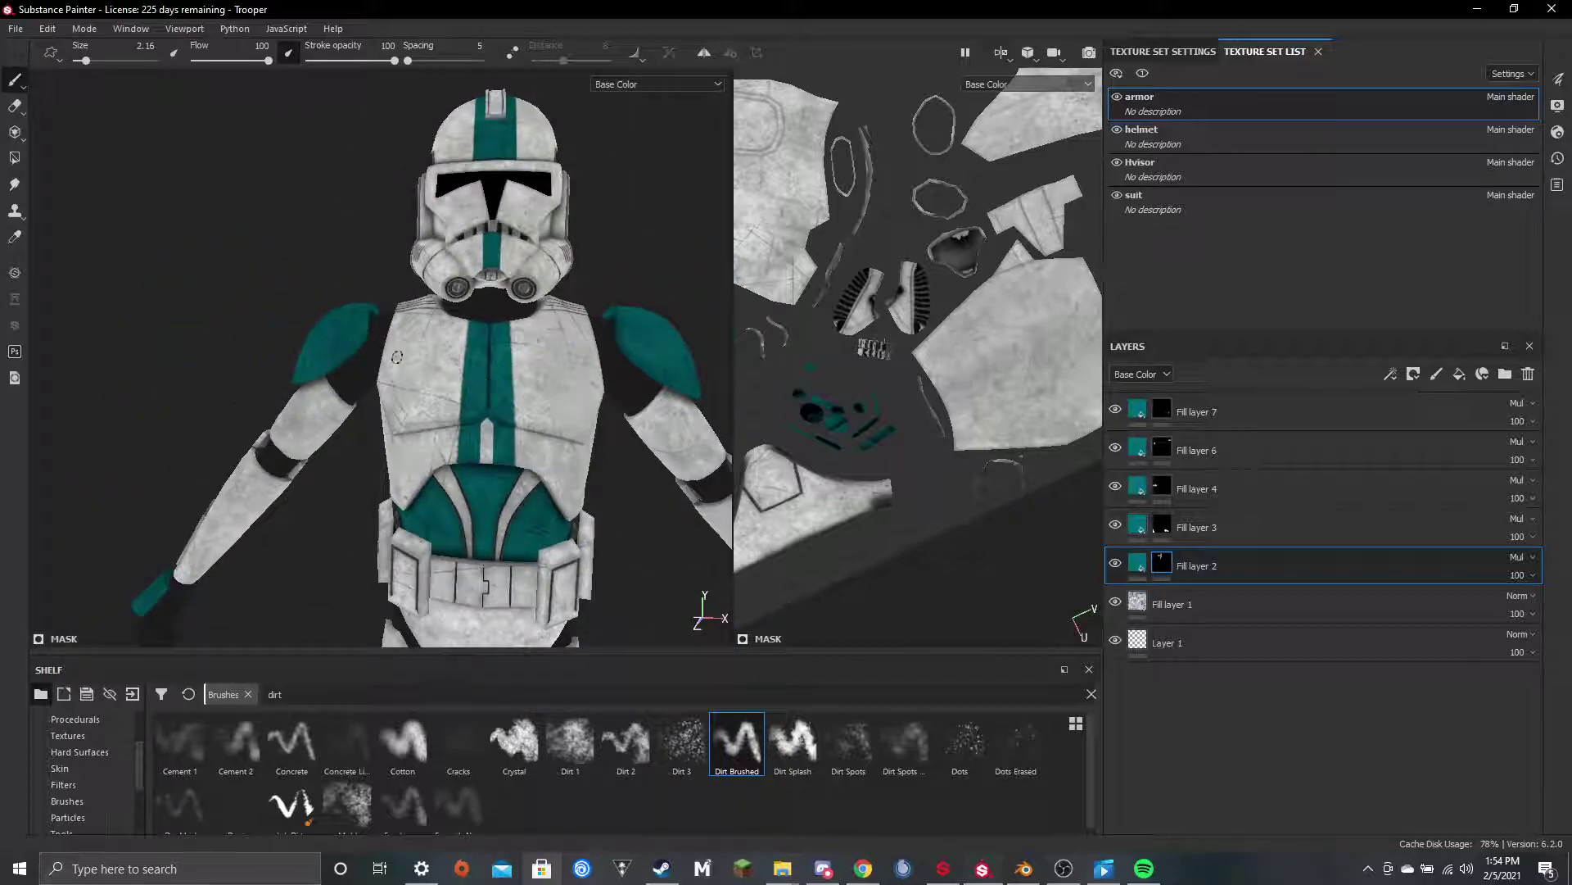
{"action": "left_click_drag", "start_coordinate": [397, 357], "coordinate": [446, 377], "text": "alt"}
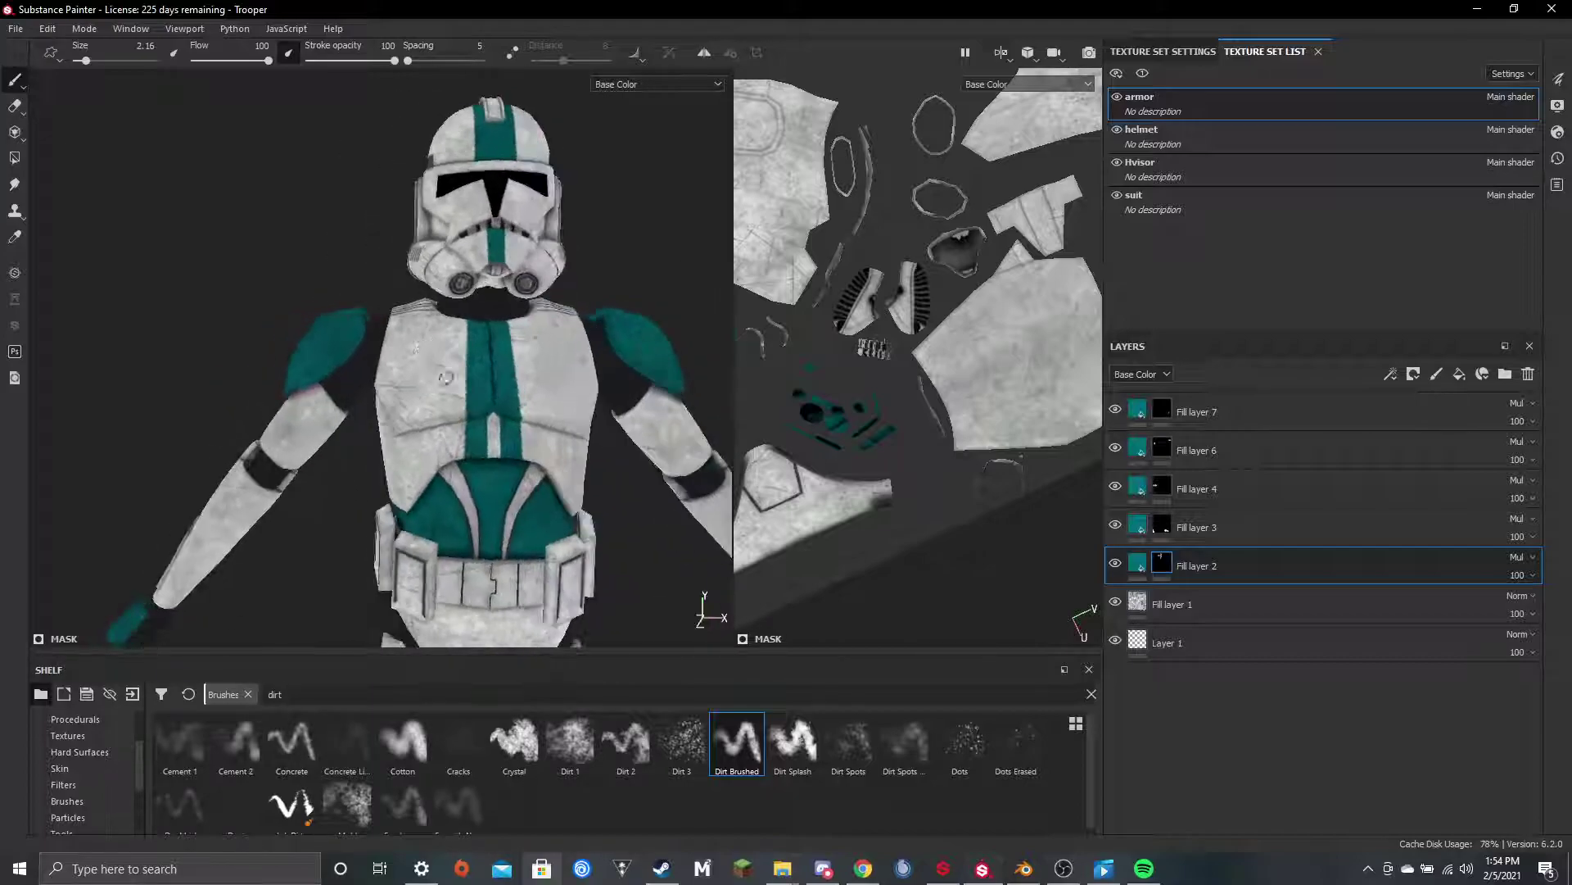
Try a straight Dirt Brushed stroke at size 0.76 along the left edge of the chest arrow, and undo it
{"action": "scroll", "coordinate": [446, 376], "scroll_direction": "up", "scroll_amount": 10}
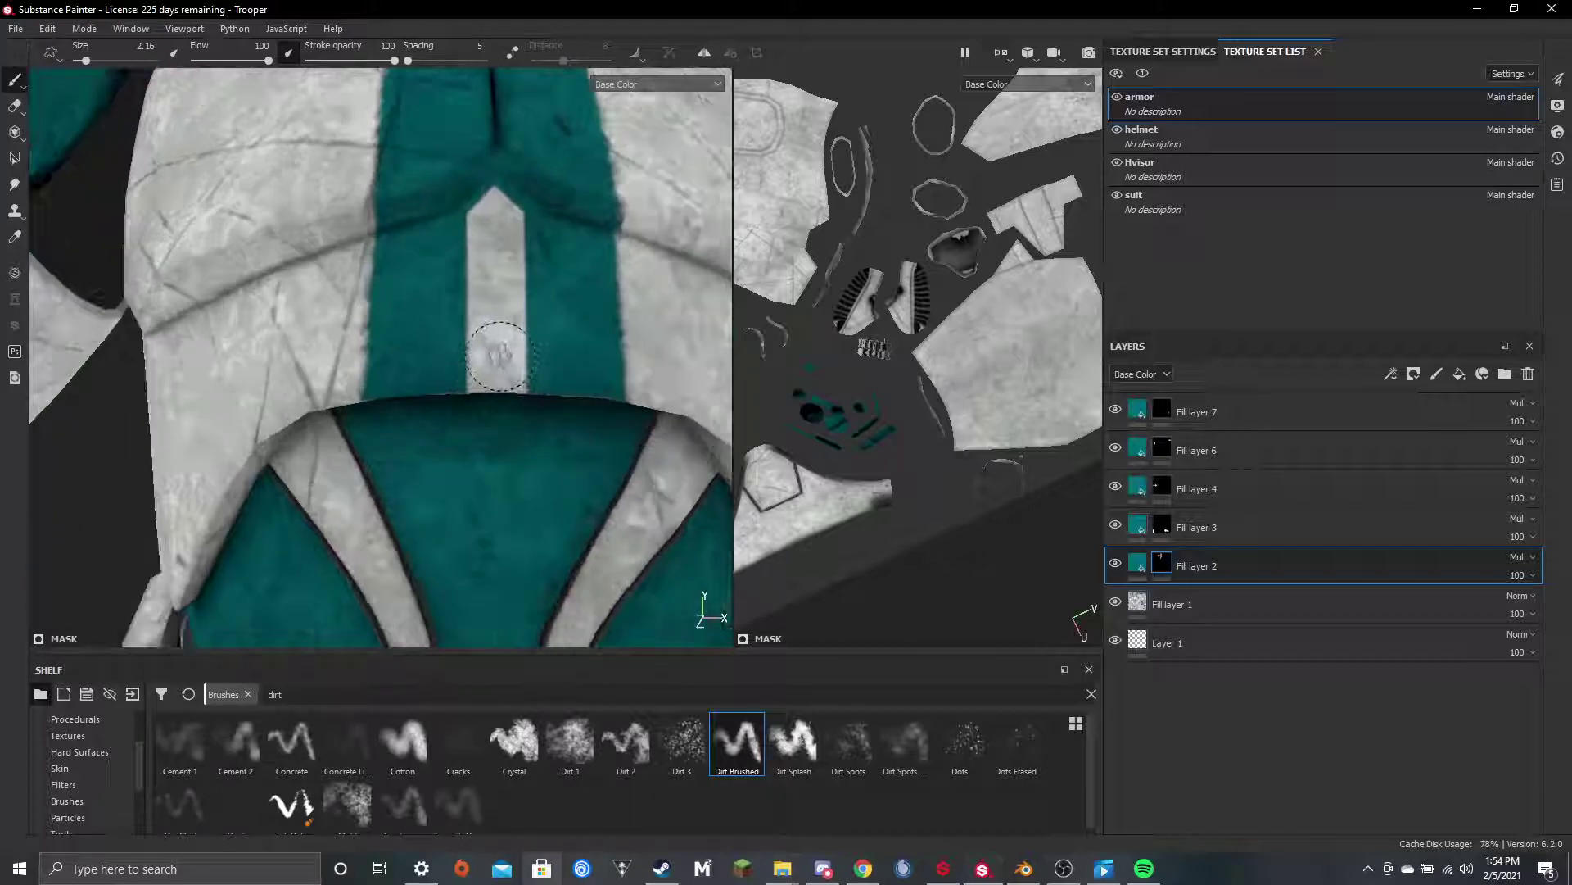
{"action": "scroll", "coordinate": [480, 338], "scroll_direction": "up", "scroll_amount": 4}
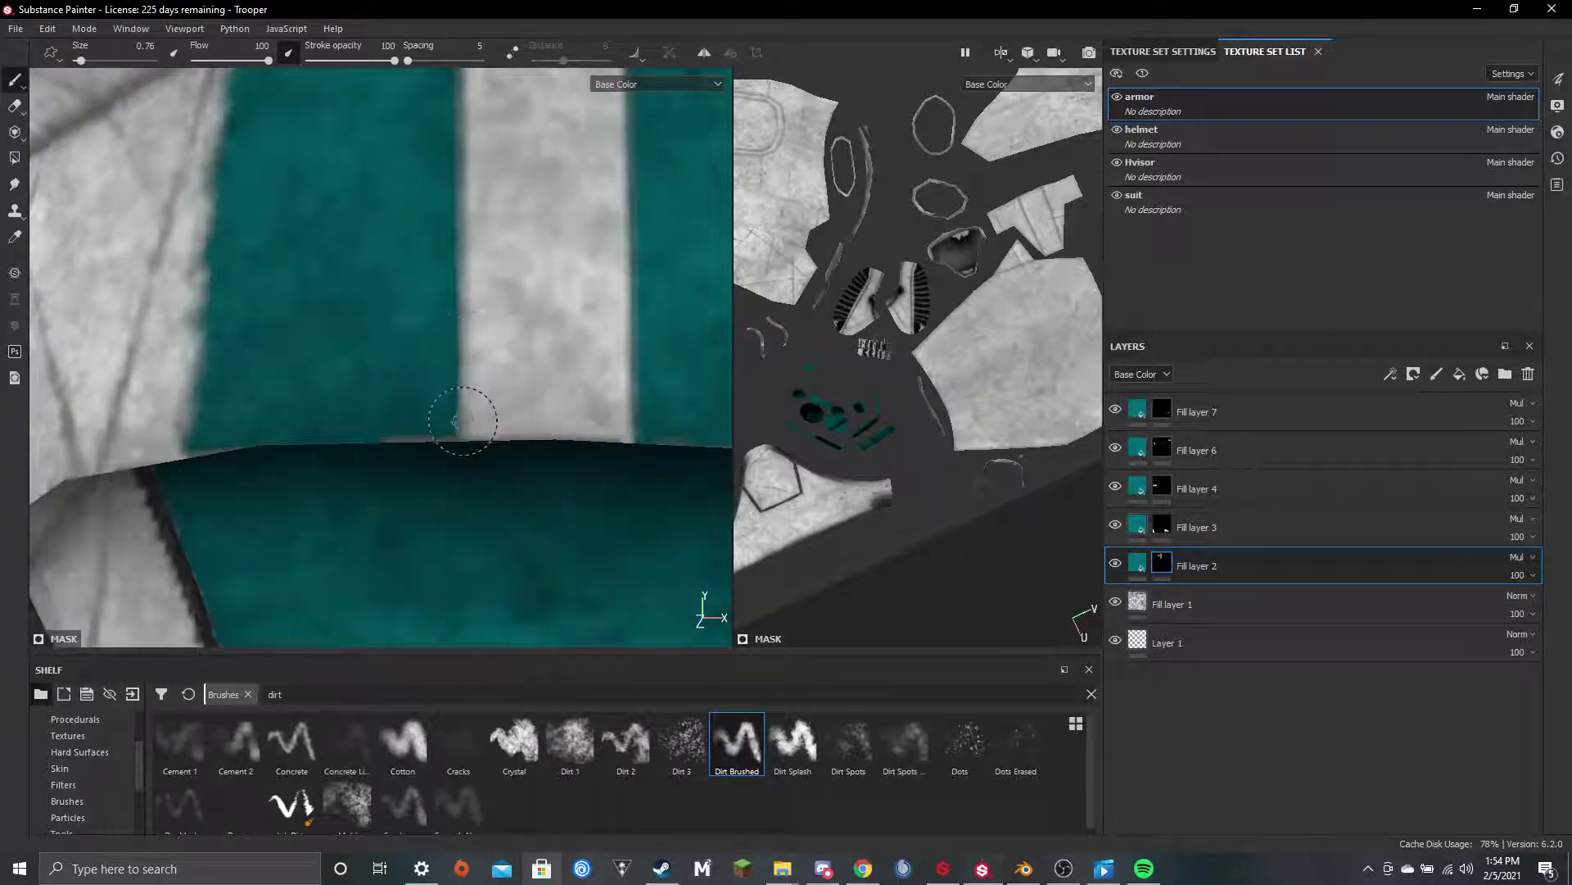
{"action": "scroll", "coordinate": [458, 430], "scroll_direction": "down", "scroll_amount": 4}
{"action": "key", "text": "shift"}
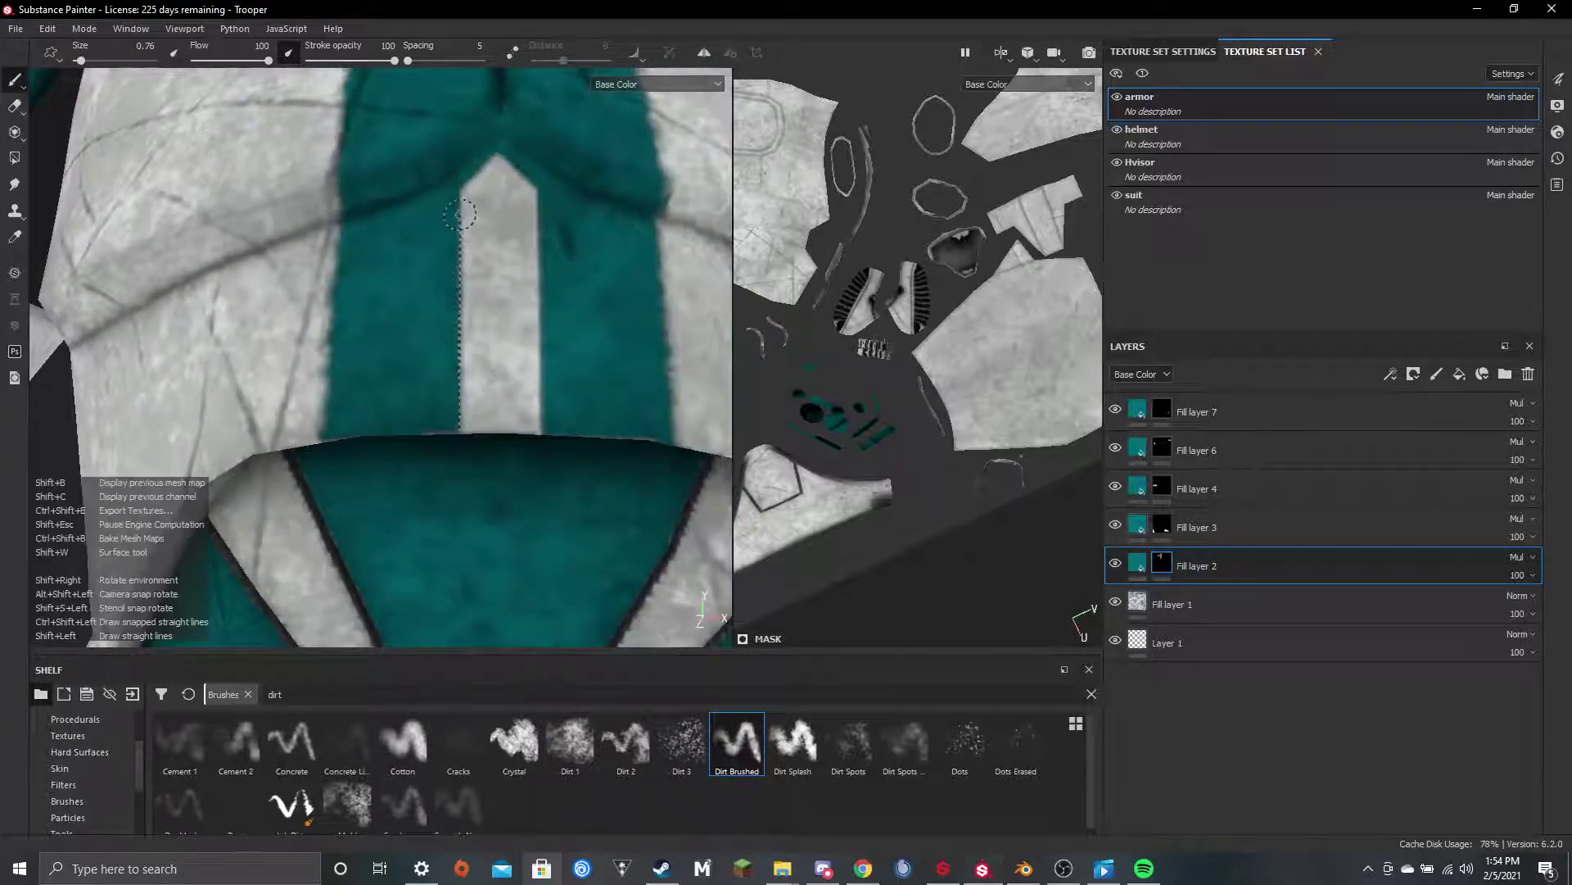
{"action": "left_click", "coordinate": [461, 195], "text": "shift"}
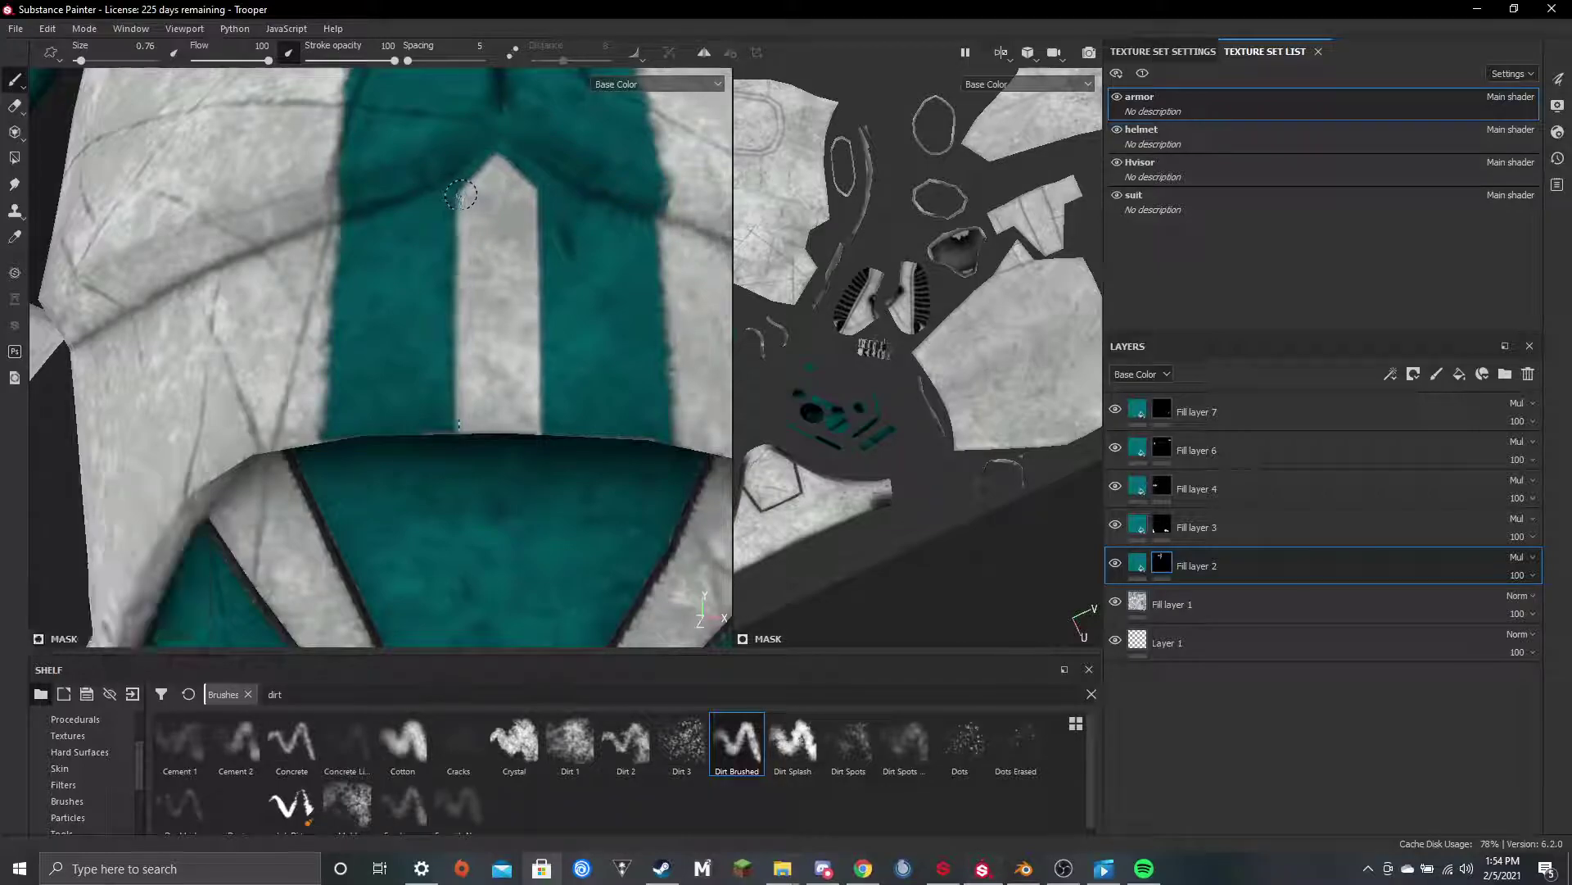
{"action": "key", "text": "ctrl"}
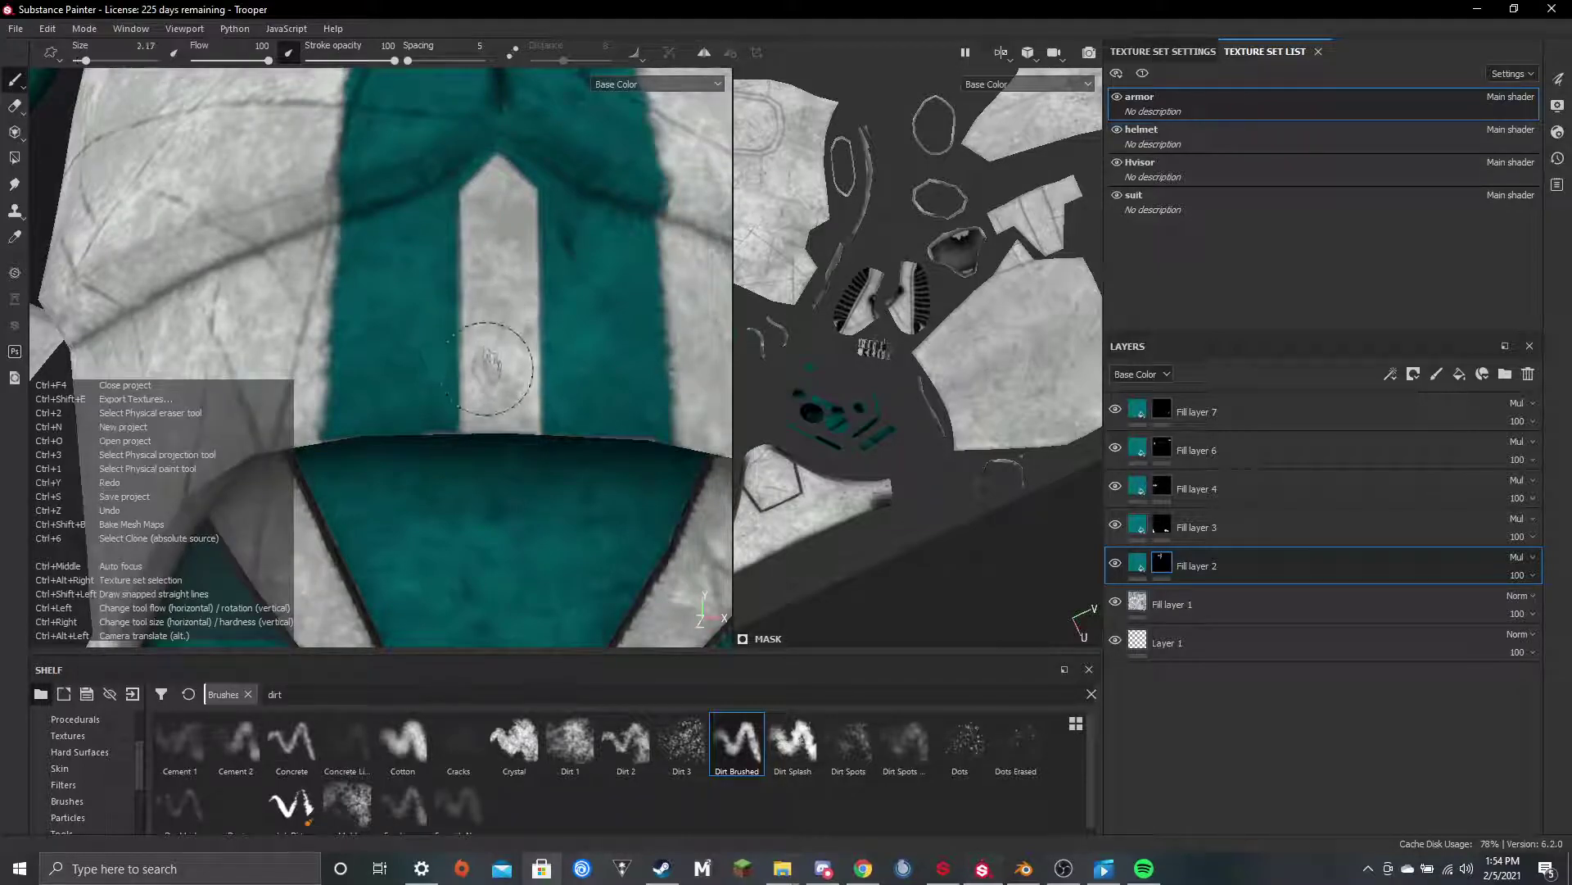
Roughen the chest arrow's left edge, tip and right edge with Dirt Brushed strokes at size 2.17
{"action": "key", "text": "shift"}
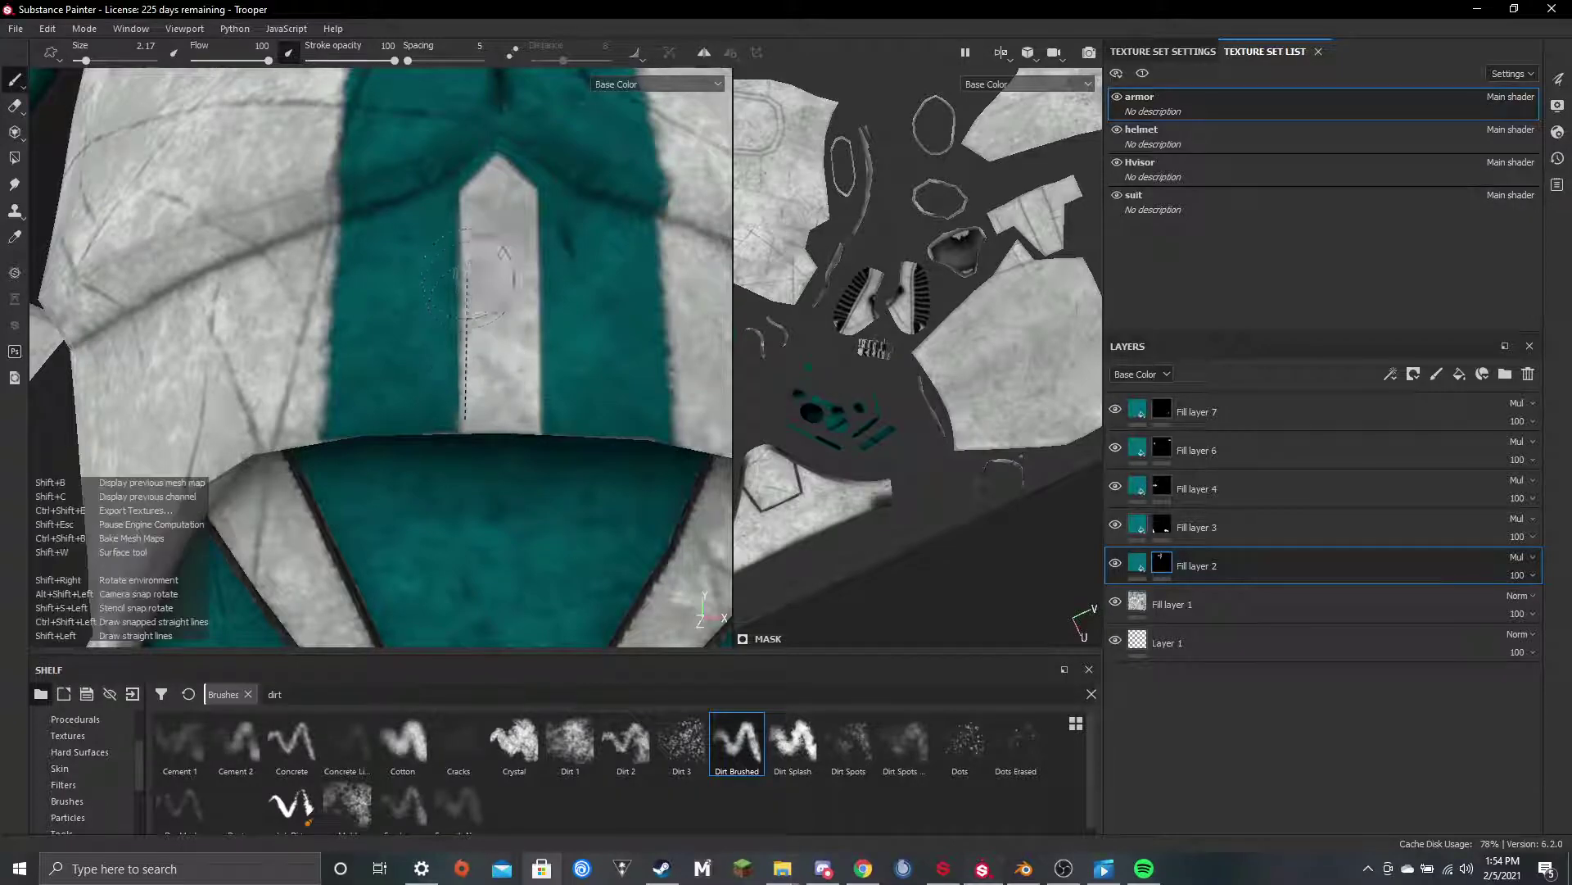
{"action": "left_click", "coordinate": [467, 195], "text": "shift"}
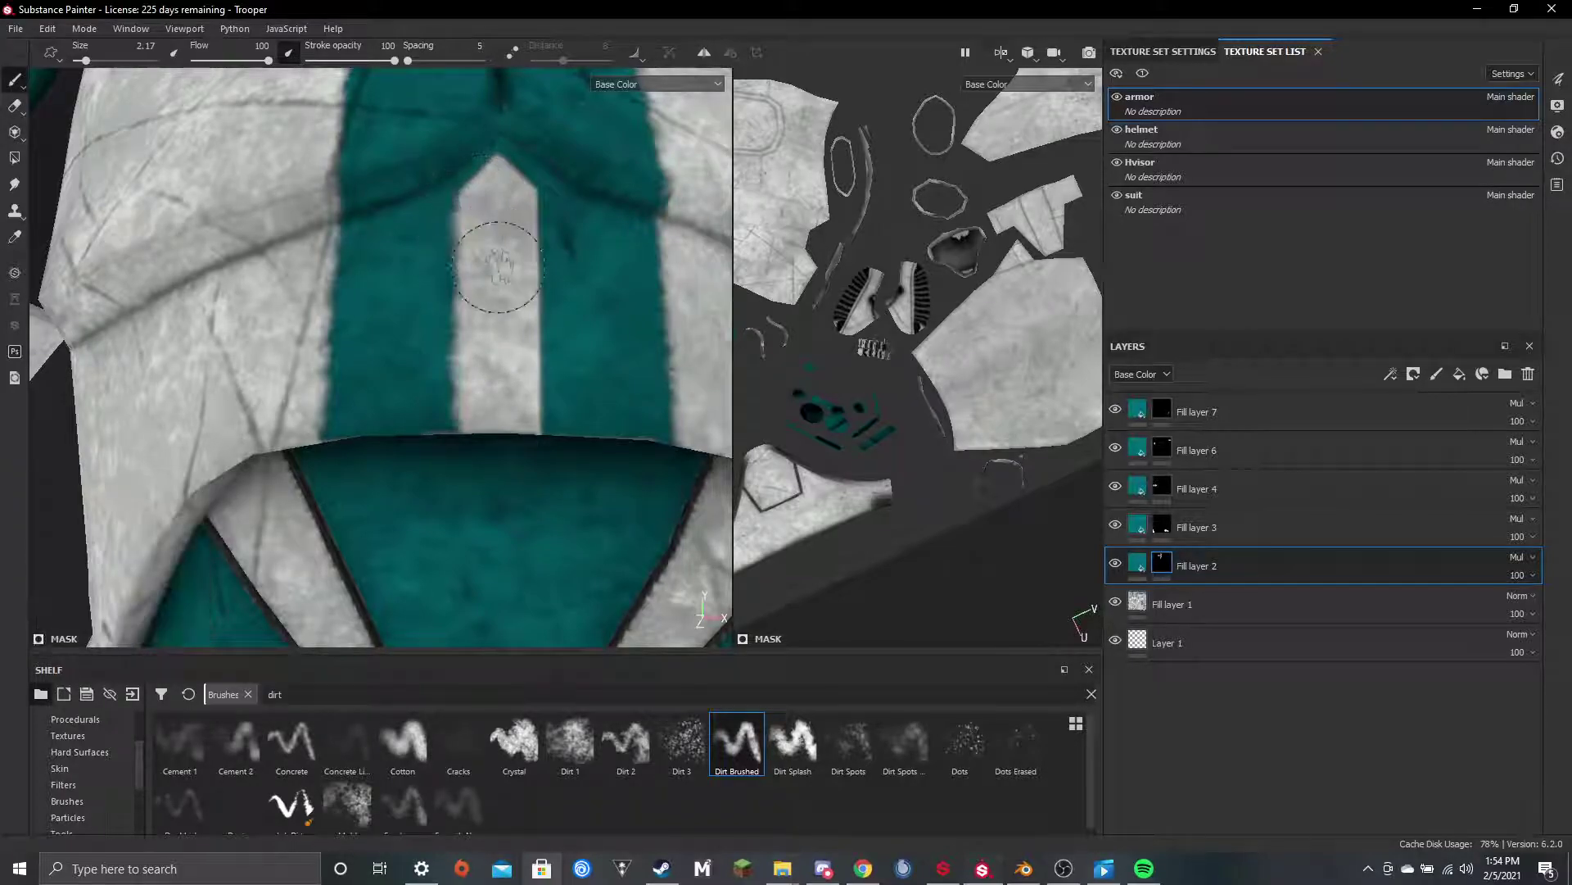
{"action": "scroll", "coordinate": [497, 271], "scroll_direction": "up", "scroll_amount": 8}
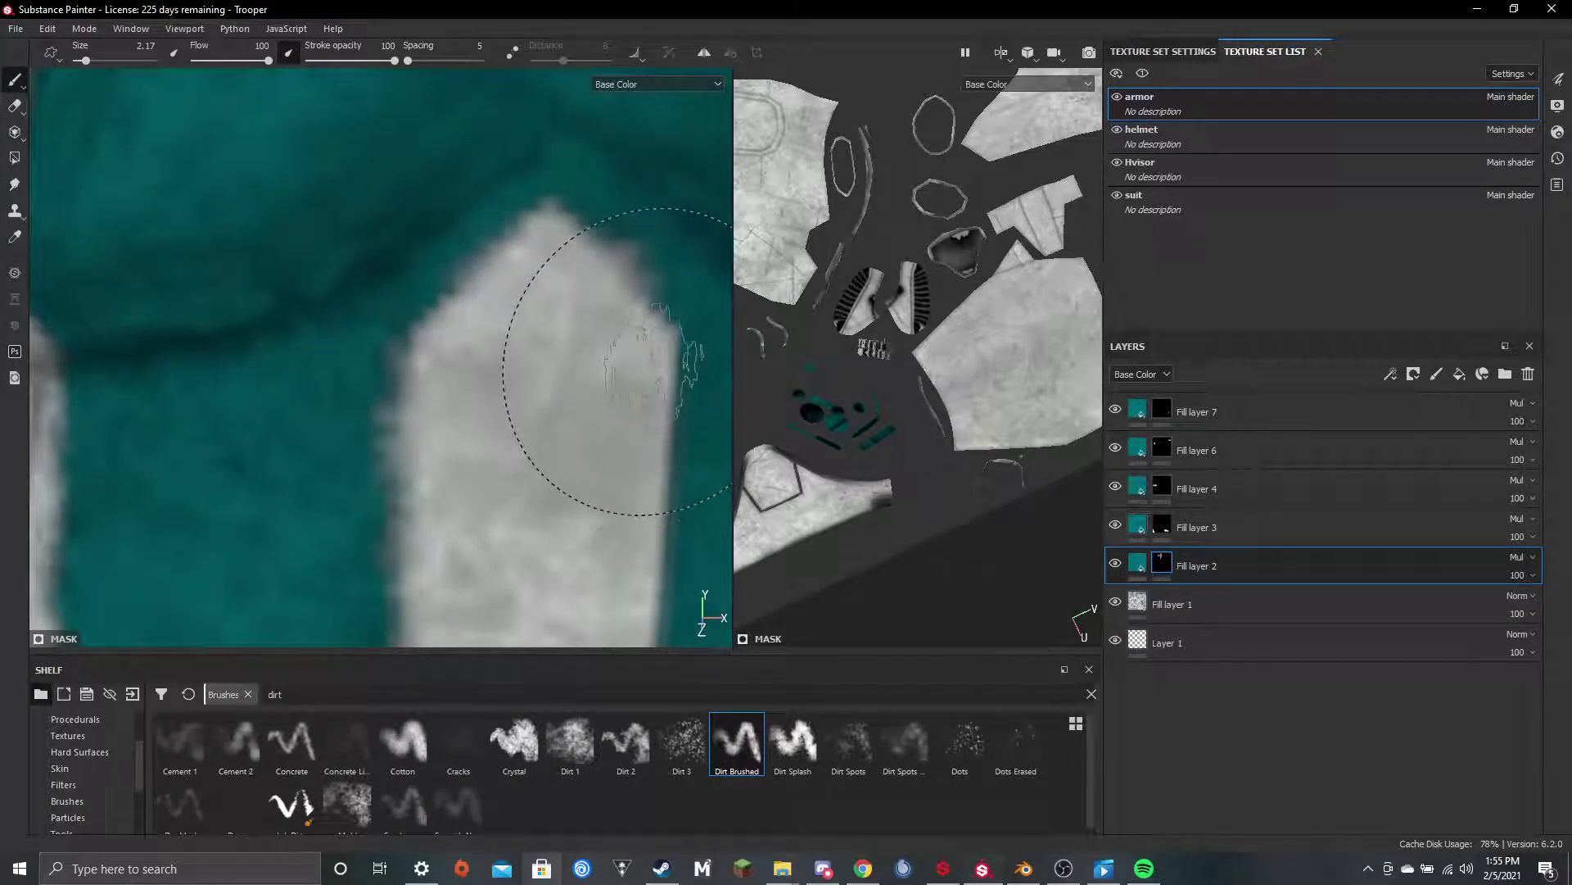
{"action": "left_click", "coordinate": [655, 366]}
{"action": "scroll", "coordinate": [656, 369], "scroll_direction": "down", "scroll_amount": 7}
{"action": "key", "text": "shift"}
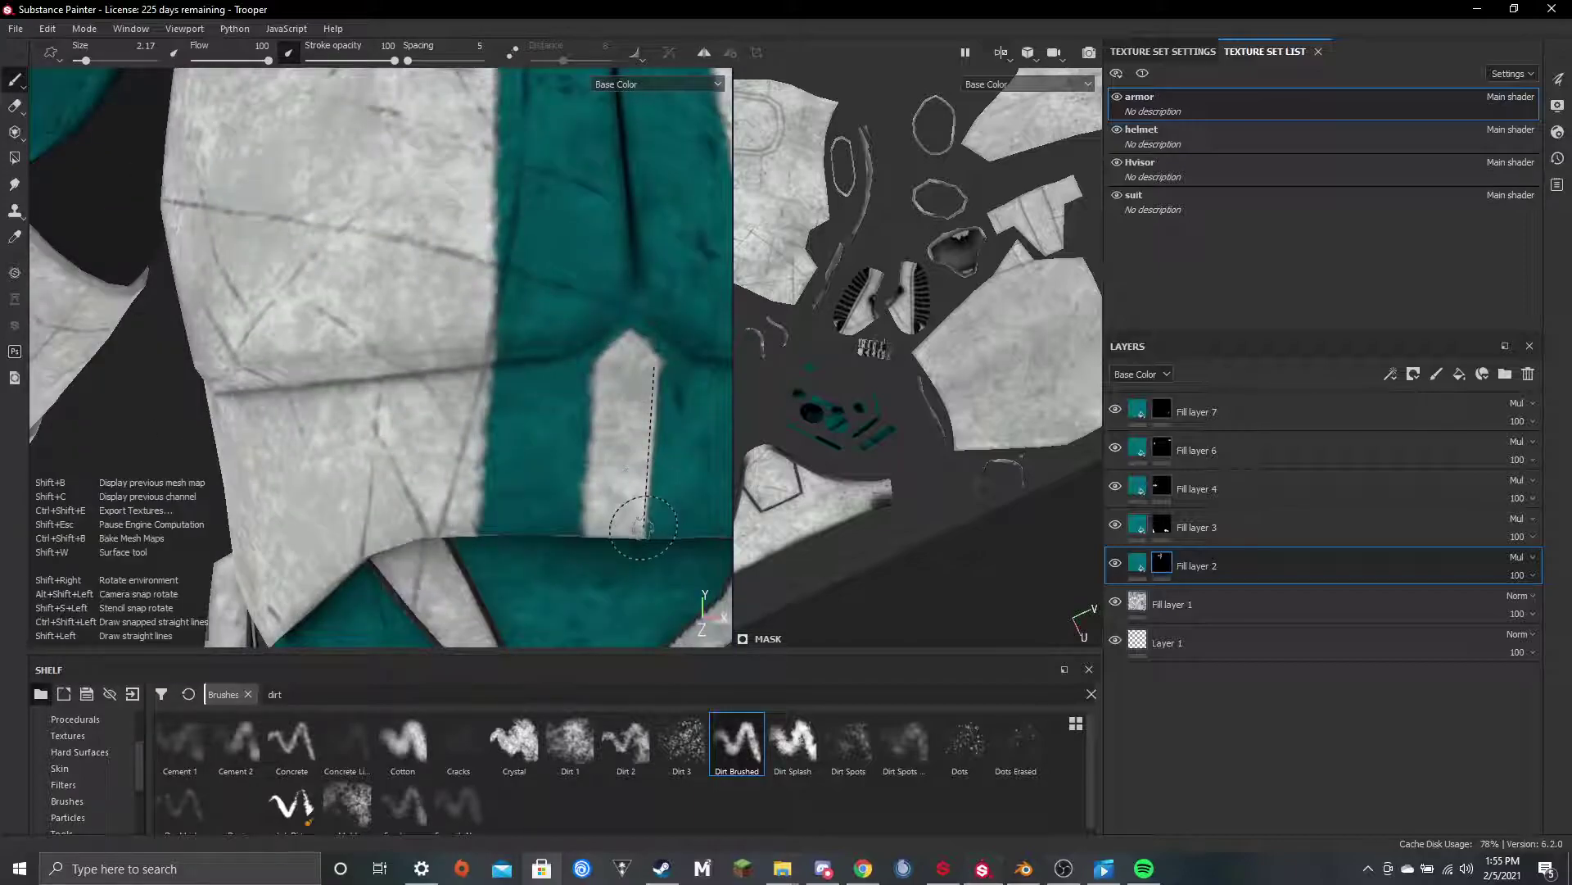
{"action": "scroll", "coordinate": [644, 530], "scroll_direction": "down", "scroll_amount": 8}
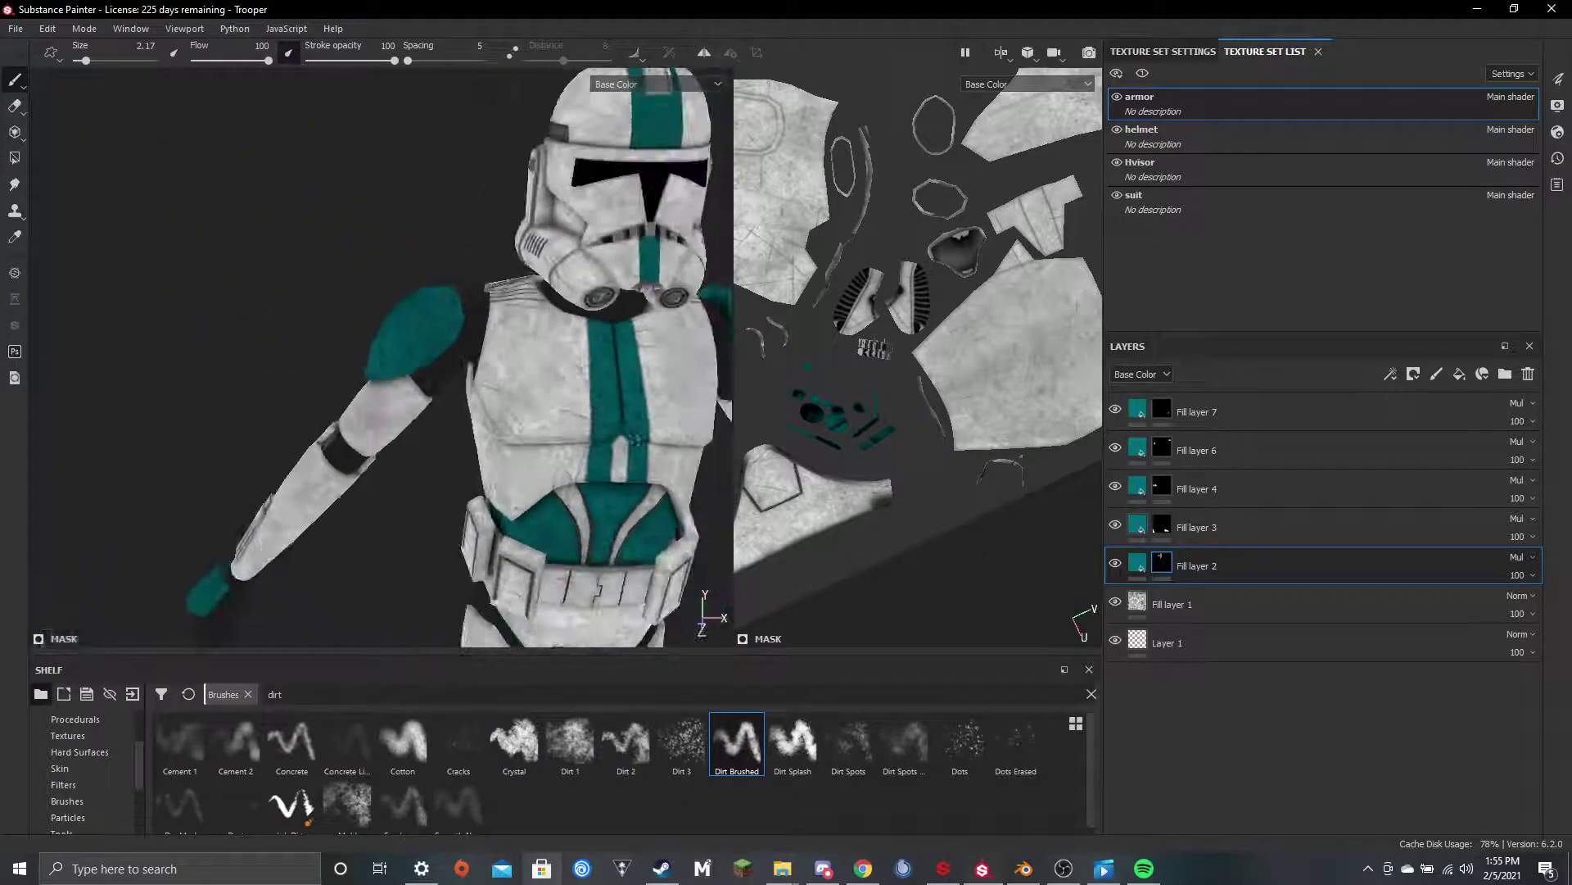
{"action": "scroll", "coordinate": [470, 303], "scroll_direction": "down", "scroll_amount": 6}
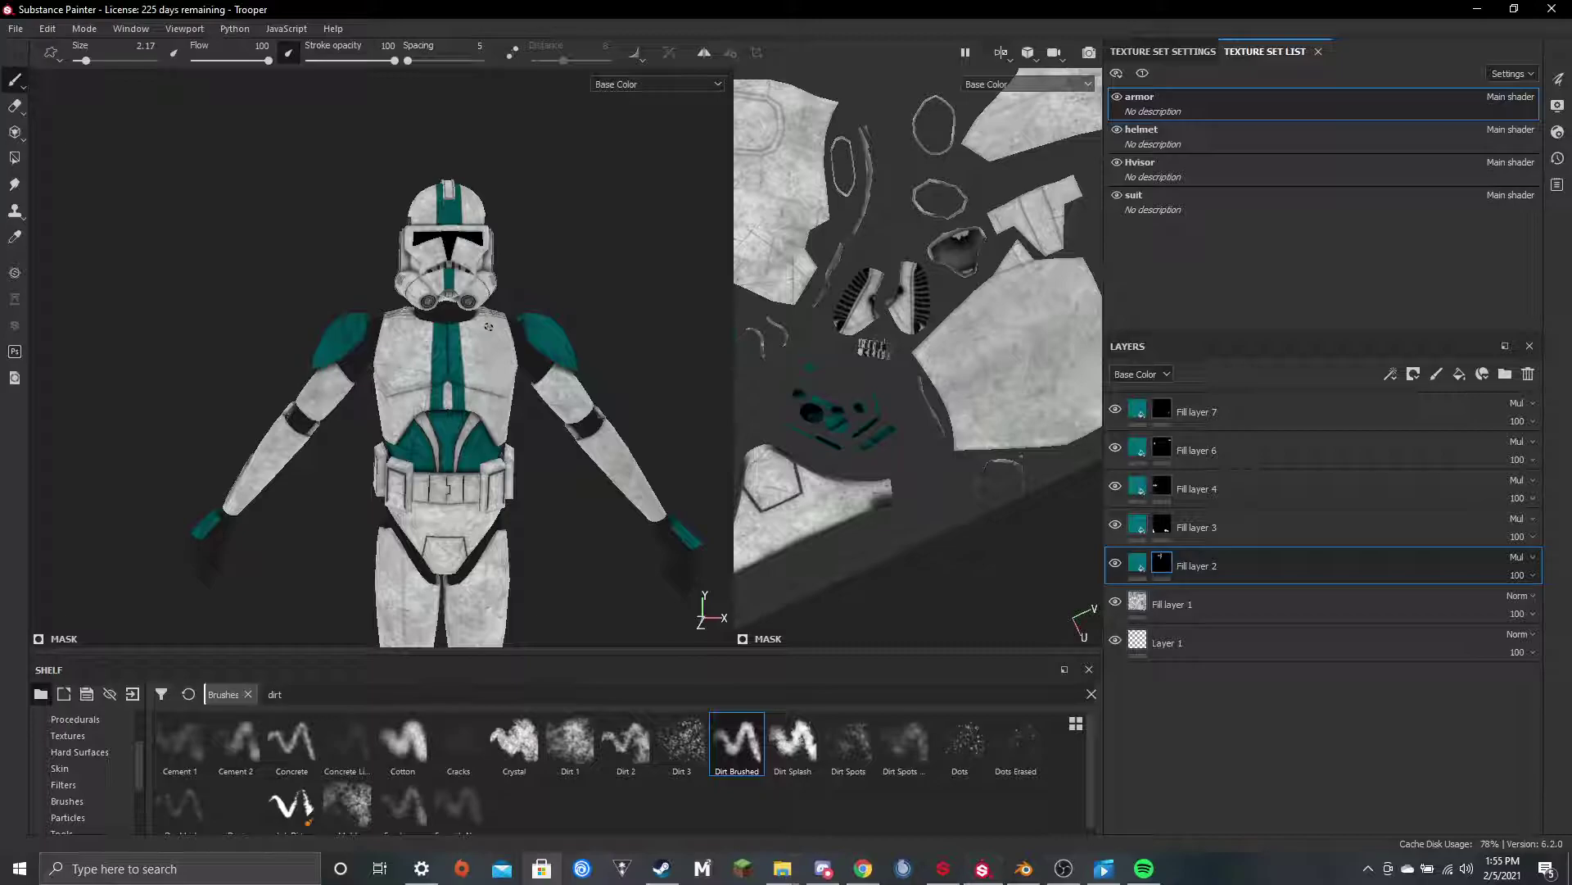
Try touching up the chest stripe's right edge at the crease, and undo the stroke
{"action": "scroll", "coordinate": [489, 326], "scroll_direction": "up", "scroll_amount": 10}
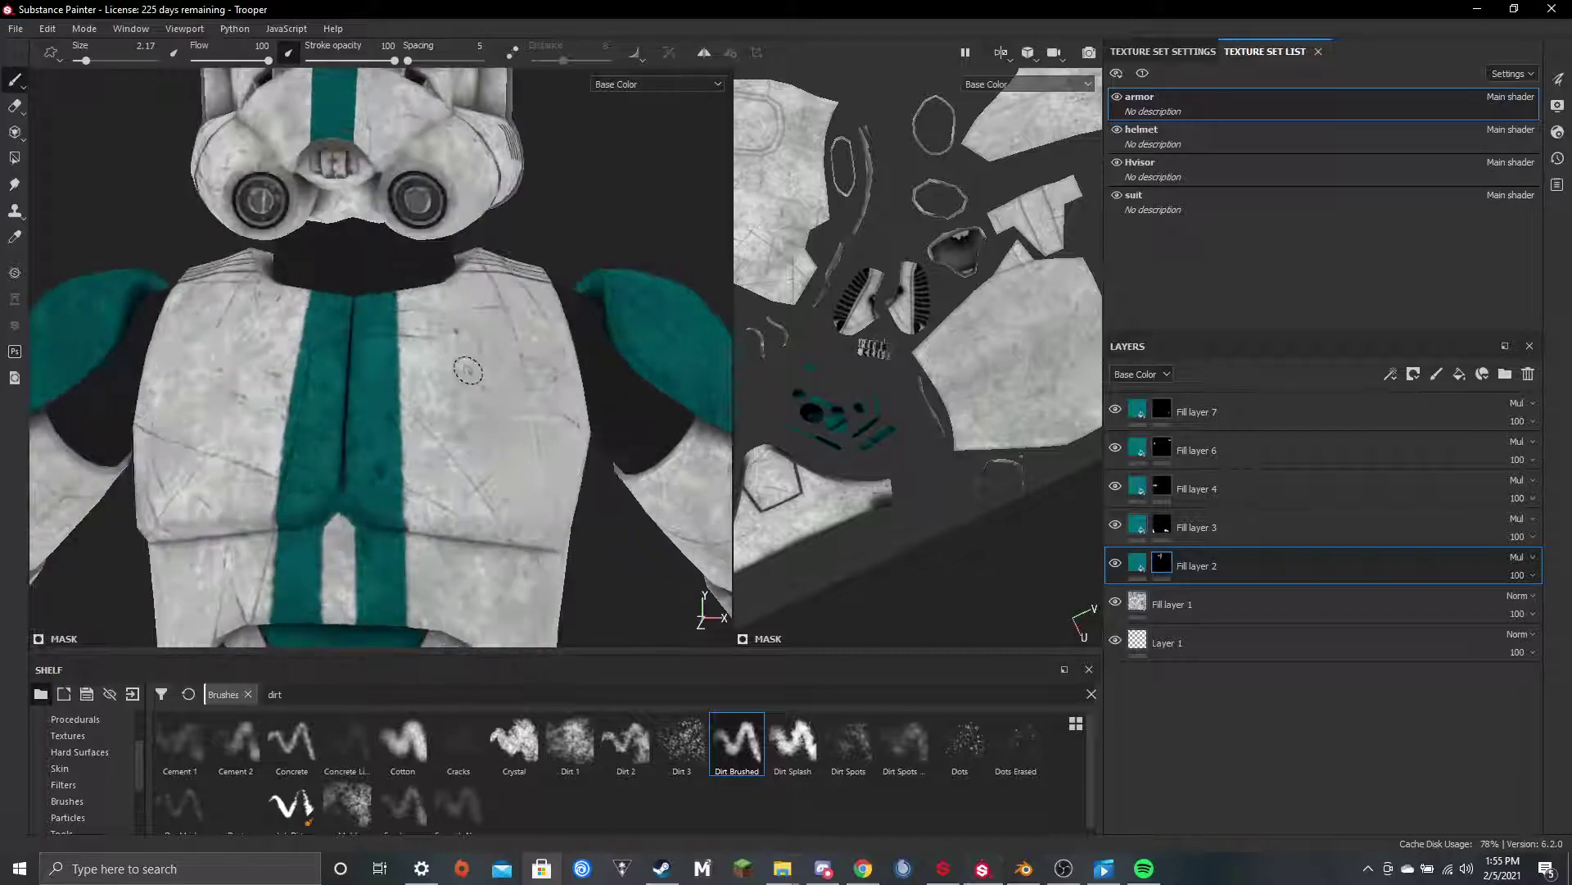
{"action": "left_click_drag", "start_coordinate": [626, 319], "coordinate": [573, 254], "text": "alt"}
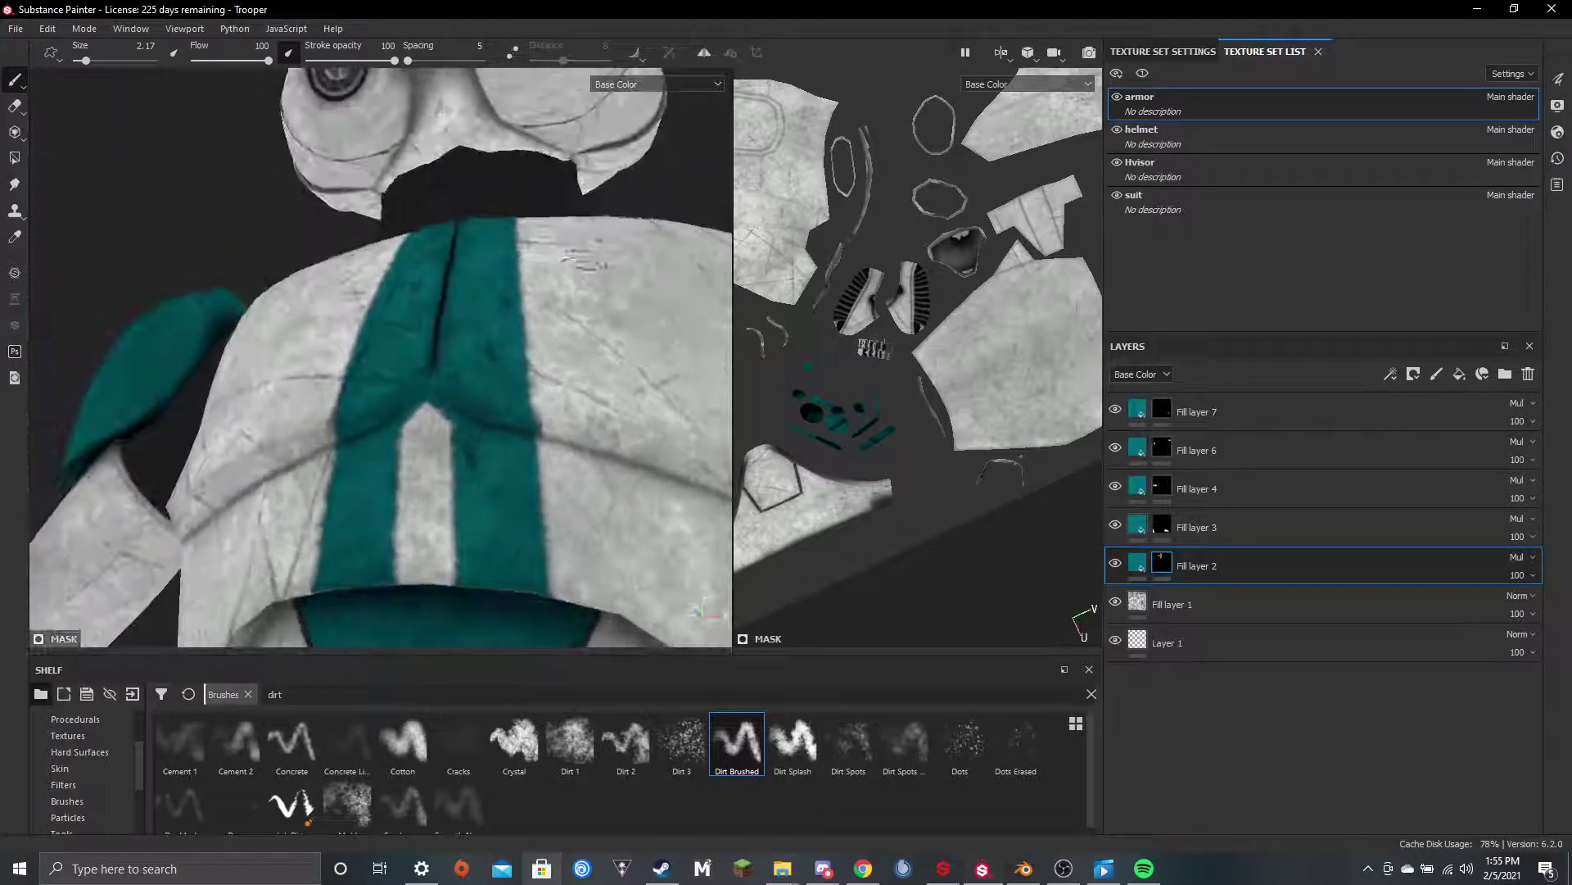
{"action": "scroll", "coordinate": [573, 402], "scroll_direction": "up", "scroll_amount": 5}
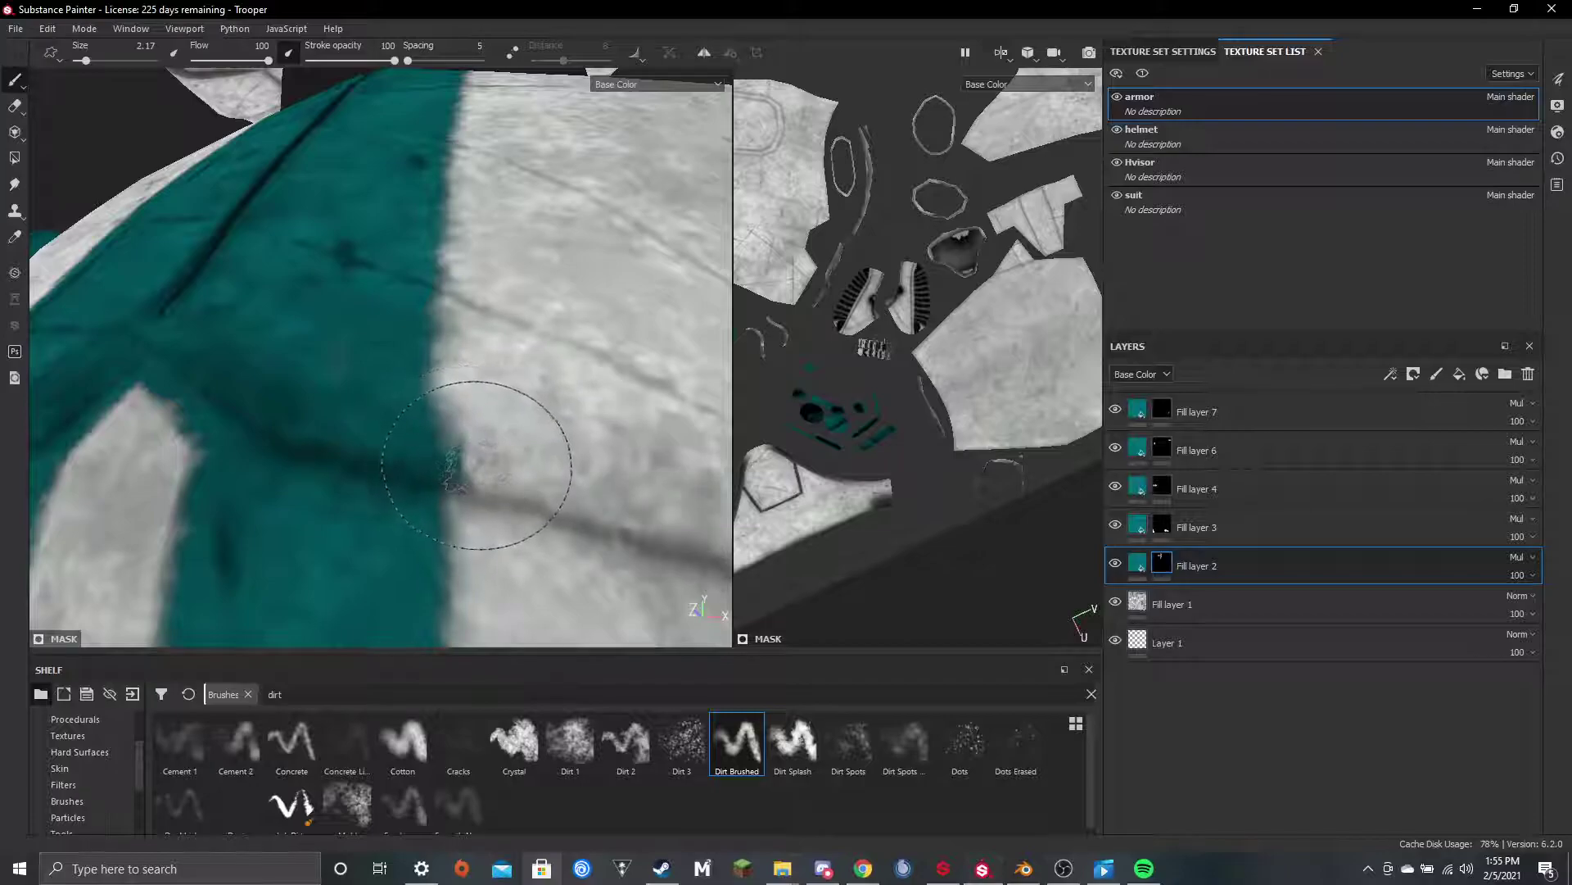
{"action": "key", "text": "ctrl+z"}
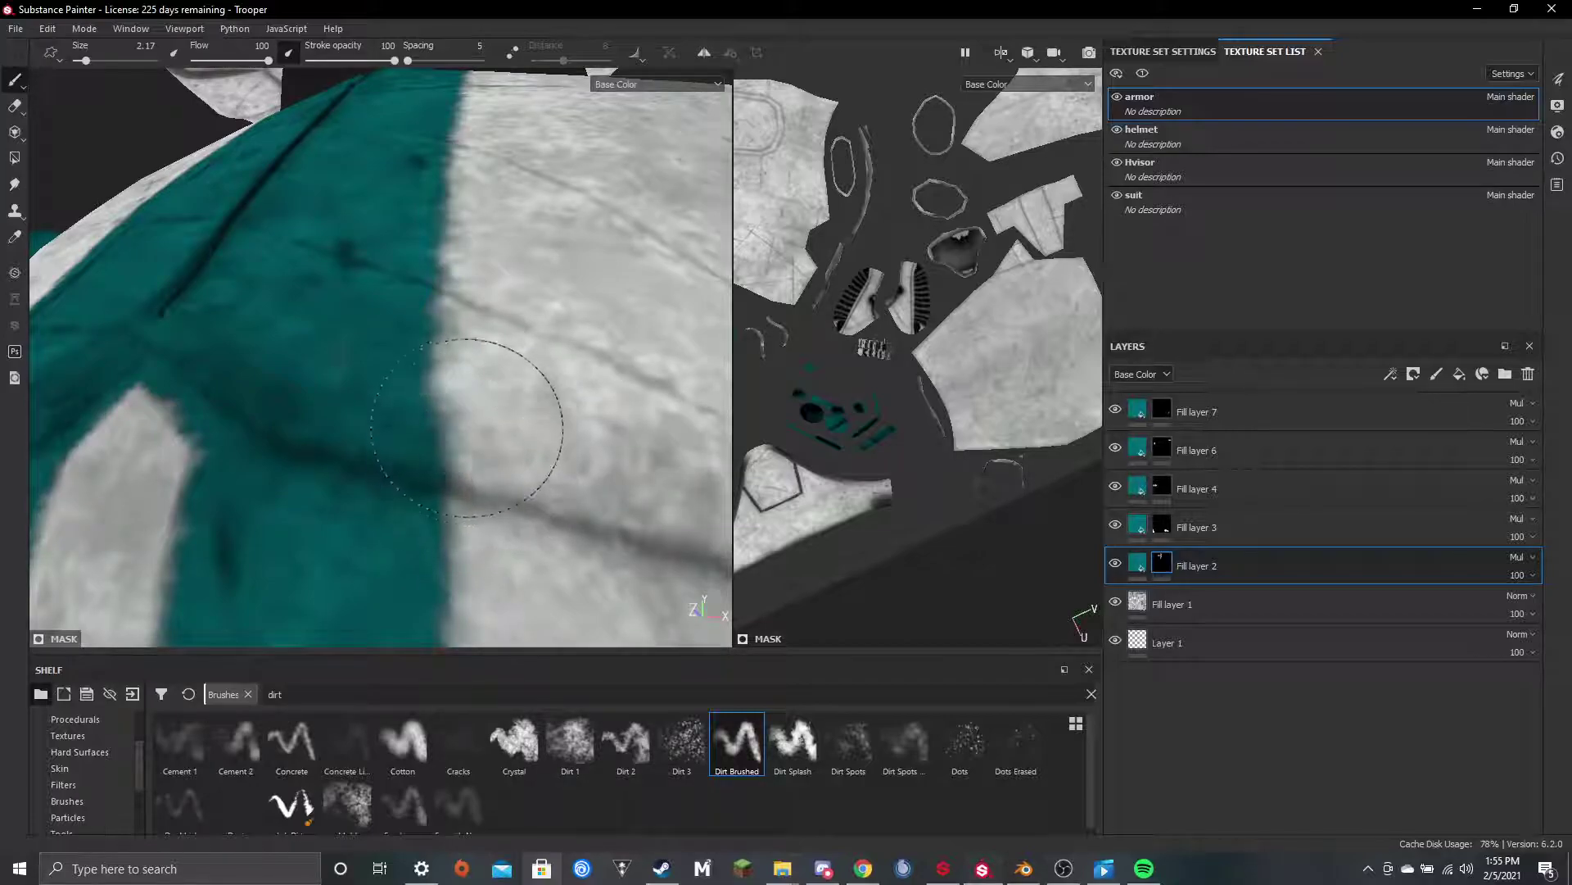
Choose the Sandpaper brush, adjust its angle, set its size to 33.64 and scuff the teal stripe down the middle of the chest
{"action": "scroll", "coordinate": [479, 507], "scroll_direction": "down", "scroll_amount": 10}
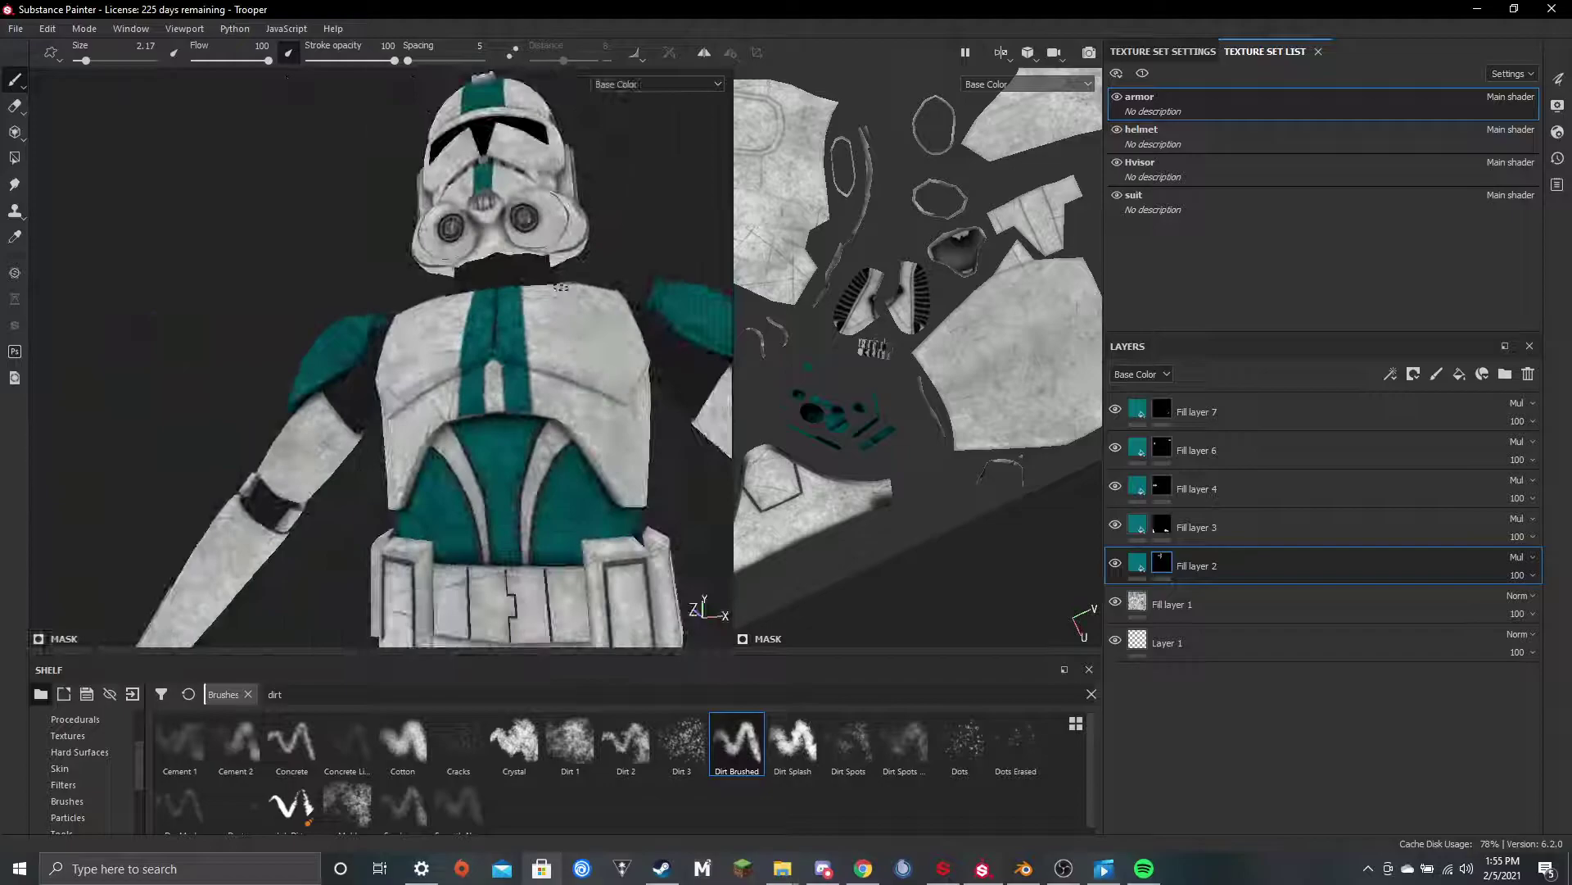
{"action": "left_click_drag", "start_coordinate": [613, 416], "coordinate": [379, 337], "text": "alt"}
{"action": "scroll", "coordinate": [514, 352], "scroll_direction": "down", "scroll_amount": 3}
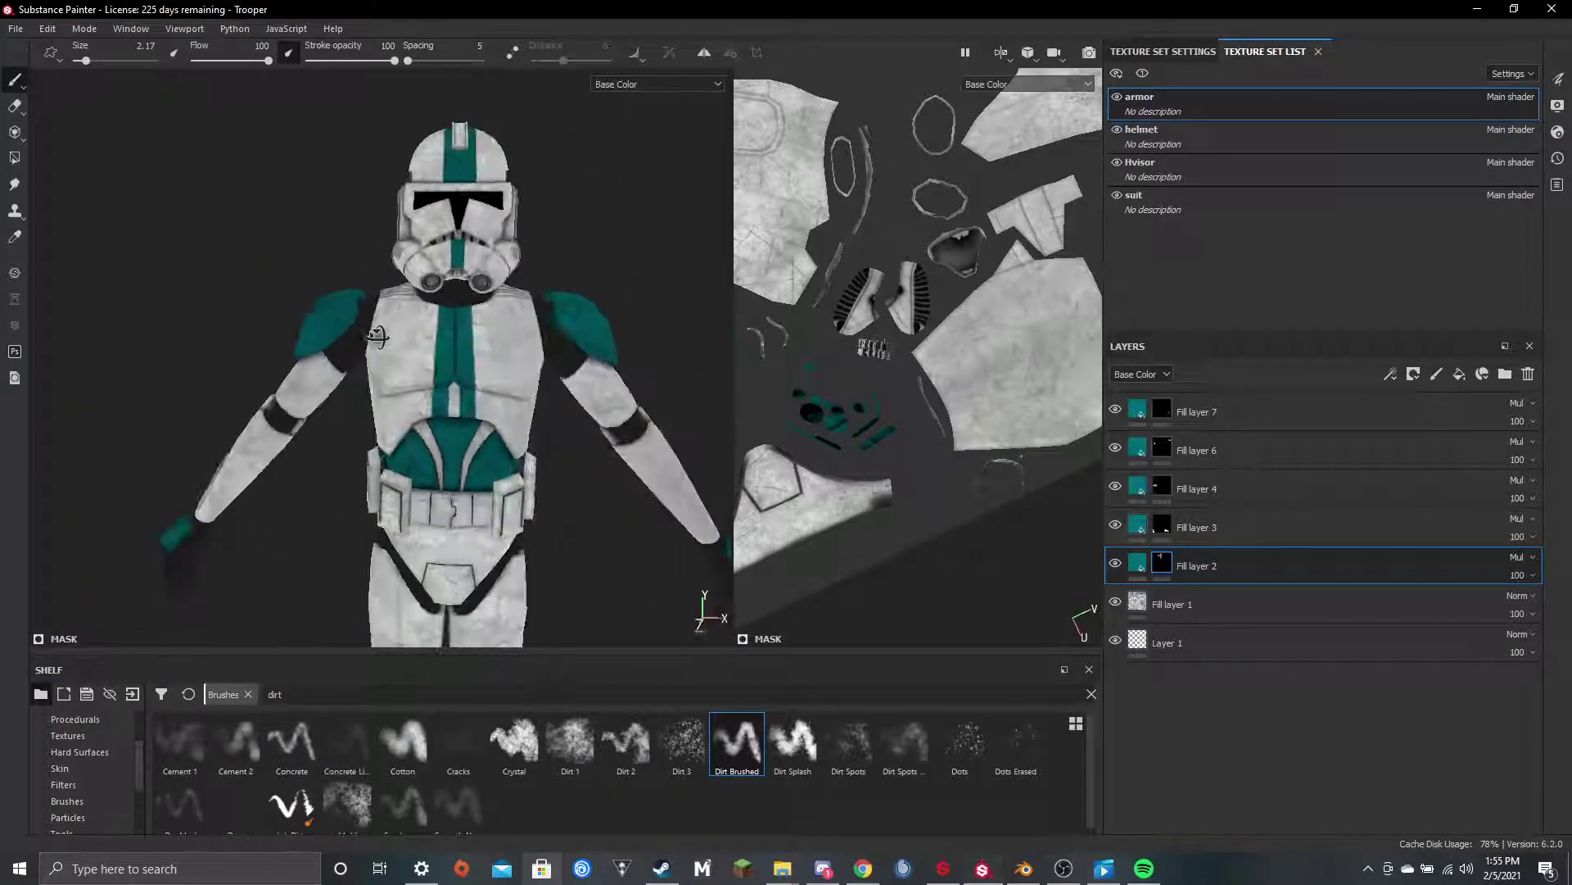
{"action": "scroll", "coordinate": [496, 312], "scroll_direction": "up", "scroll_amount": 3}
{"action": "scroll", "coordinate": [496, 311], "scroll_direction": "up", "scroll_amount": 3}
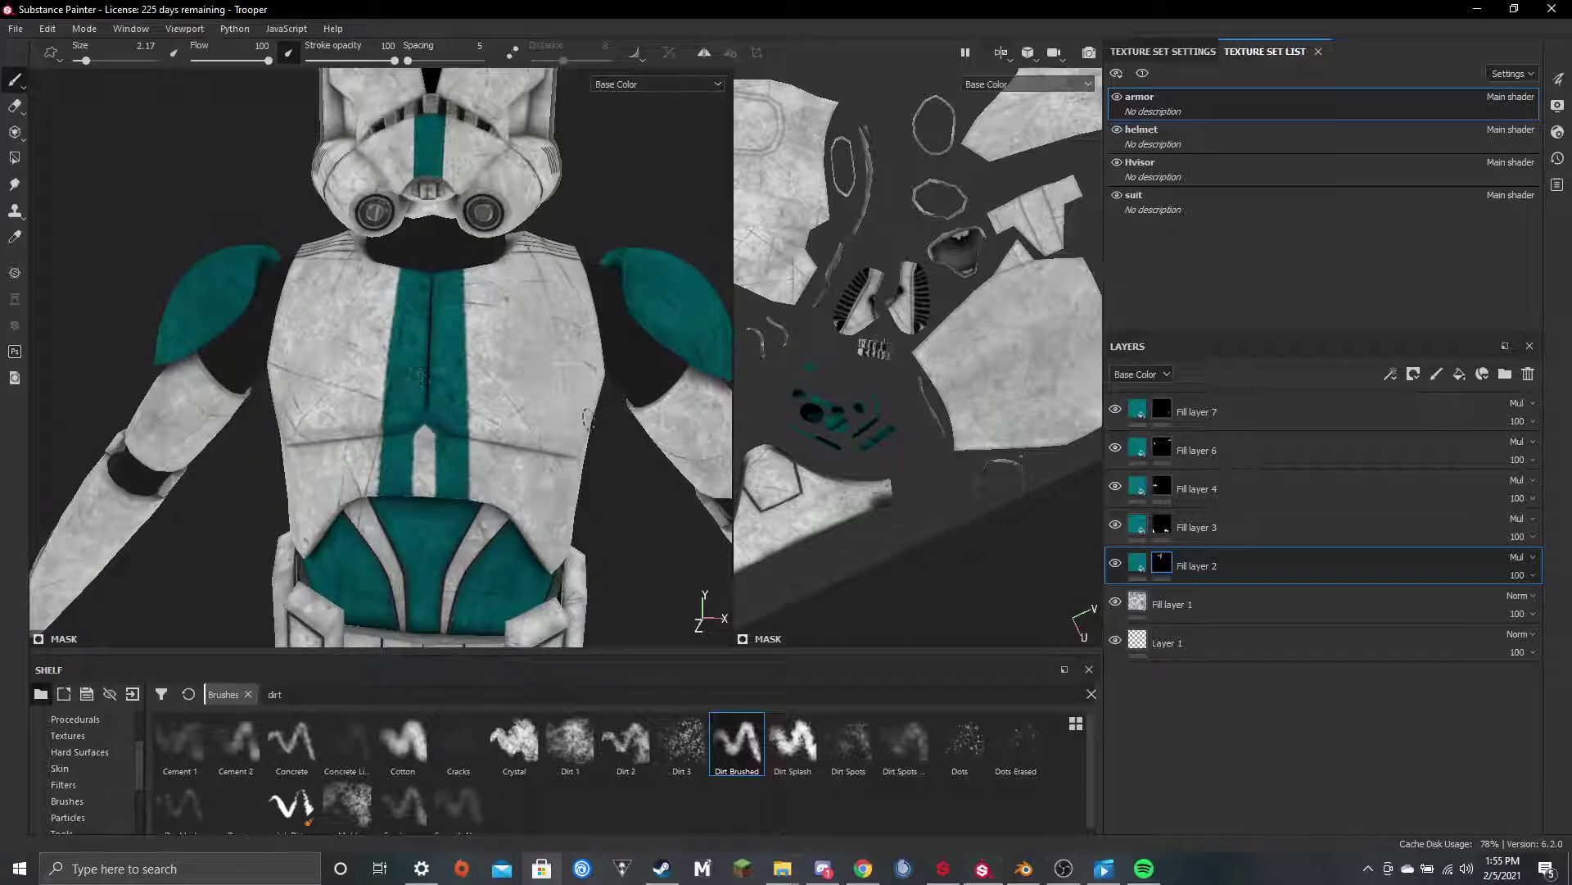
{"action": "scroll", "coordinate": [352, 802], "scroll_direction": "down", "scroll_amount": 1}
{"action": "left_click", "coordinate": [401, 807]}
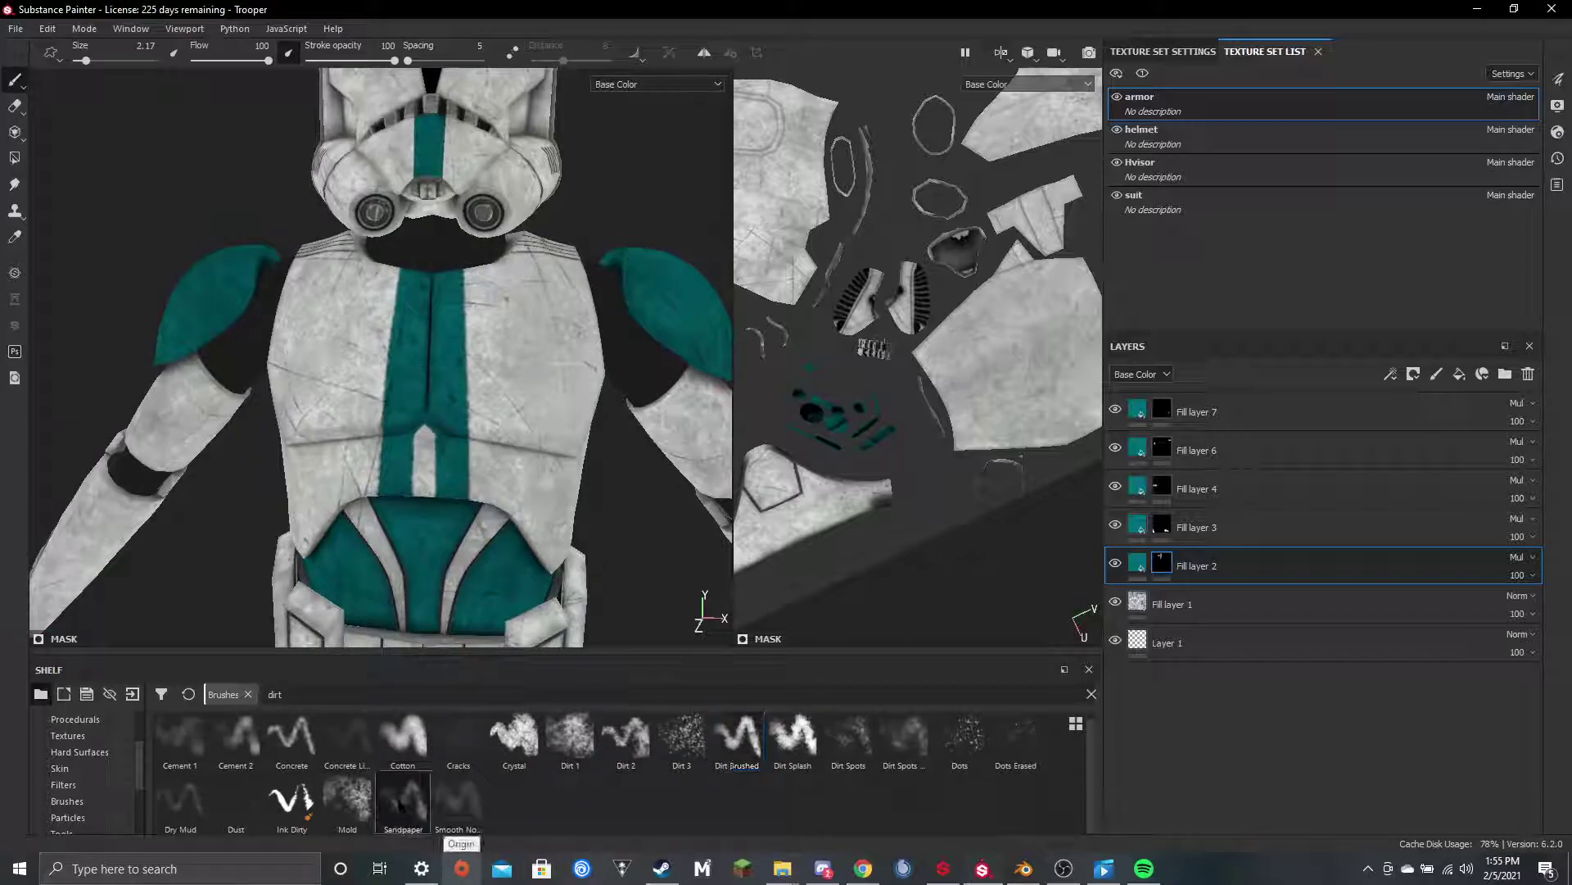
{"action": "right_click_drag", "start_coordinate": [431, 484], "coordinate": [622, 484], "text": "ctrl"}
{"action": "left_click_drag", "start_coordinate": [430, 484], "coordinate": [431, 394], "text": "ctrl"}
{"action": "right_click_drag", "start_coordinate": [421, 412], "coordinate": [303, 412], "text": "ctrl"}
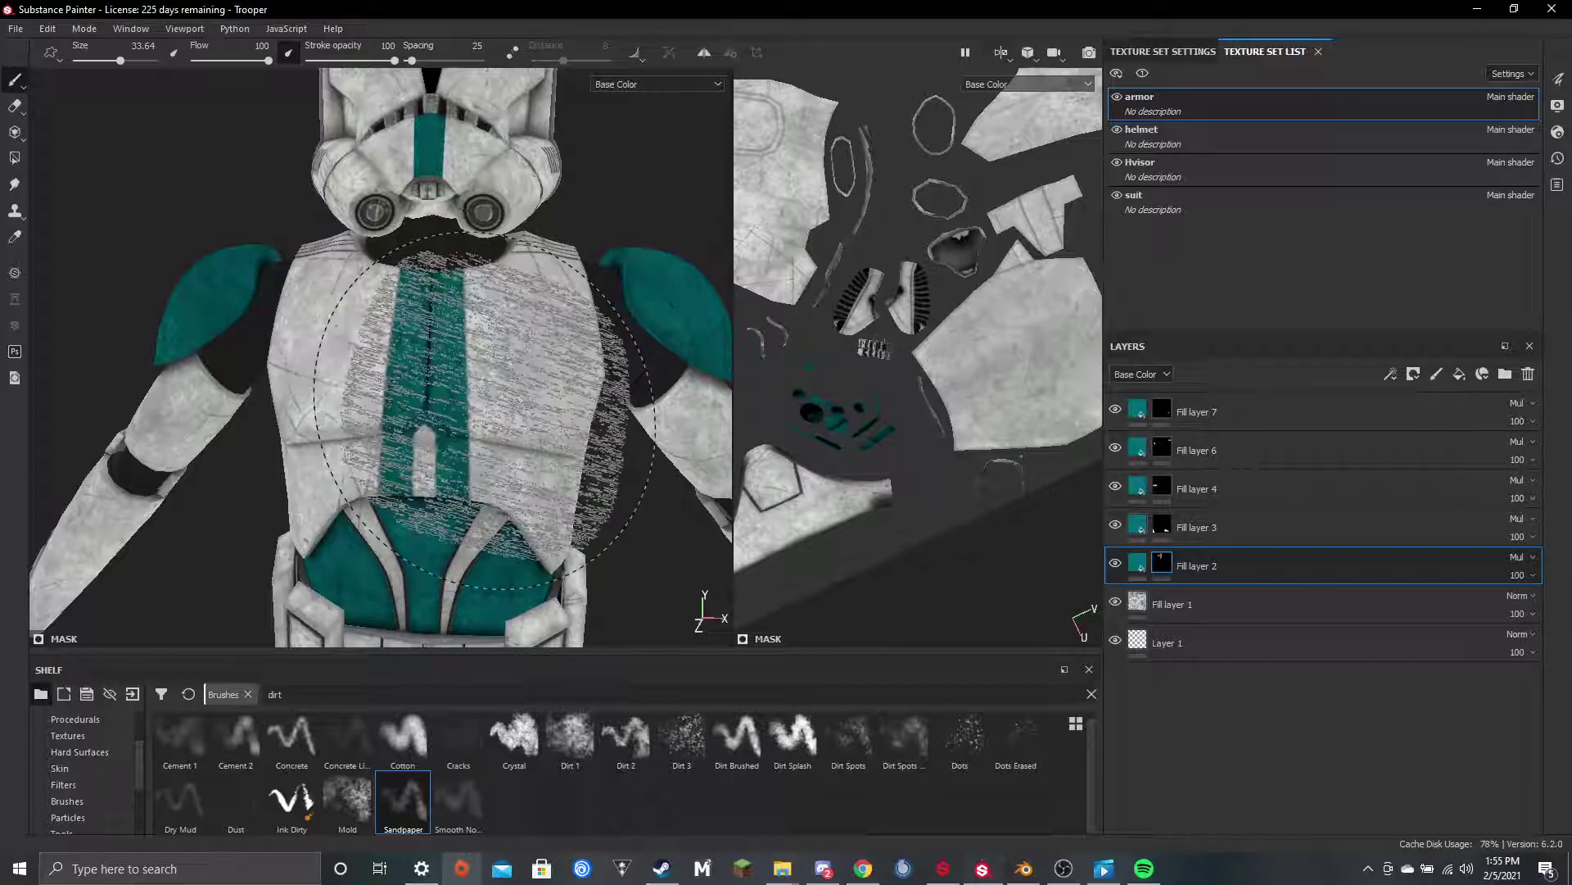
{"action": "scroll", "coordinate": [447, 368], "scroll_direction": "up", "scroll_amount": 2}
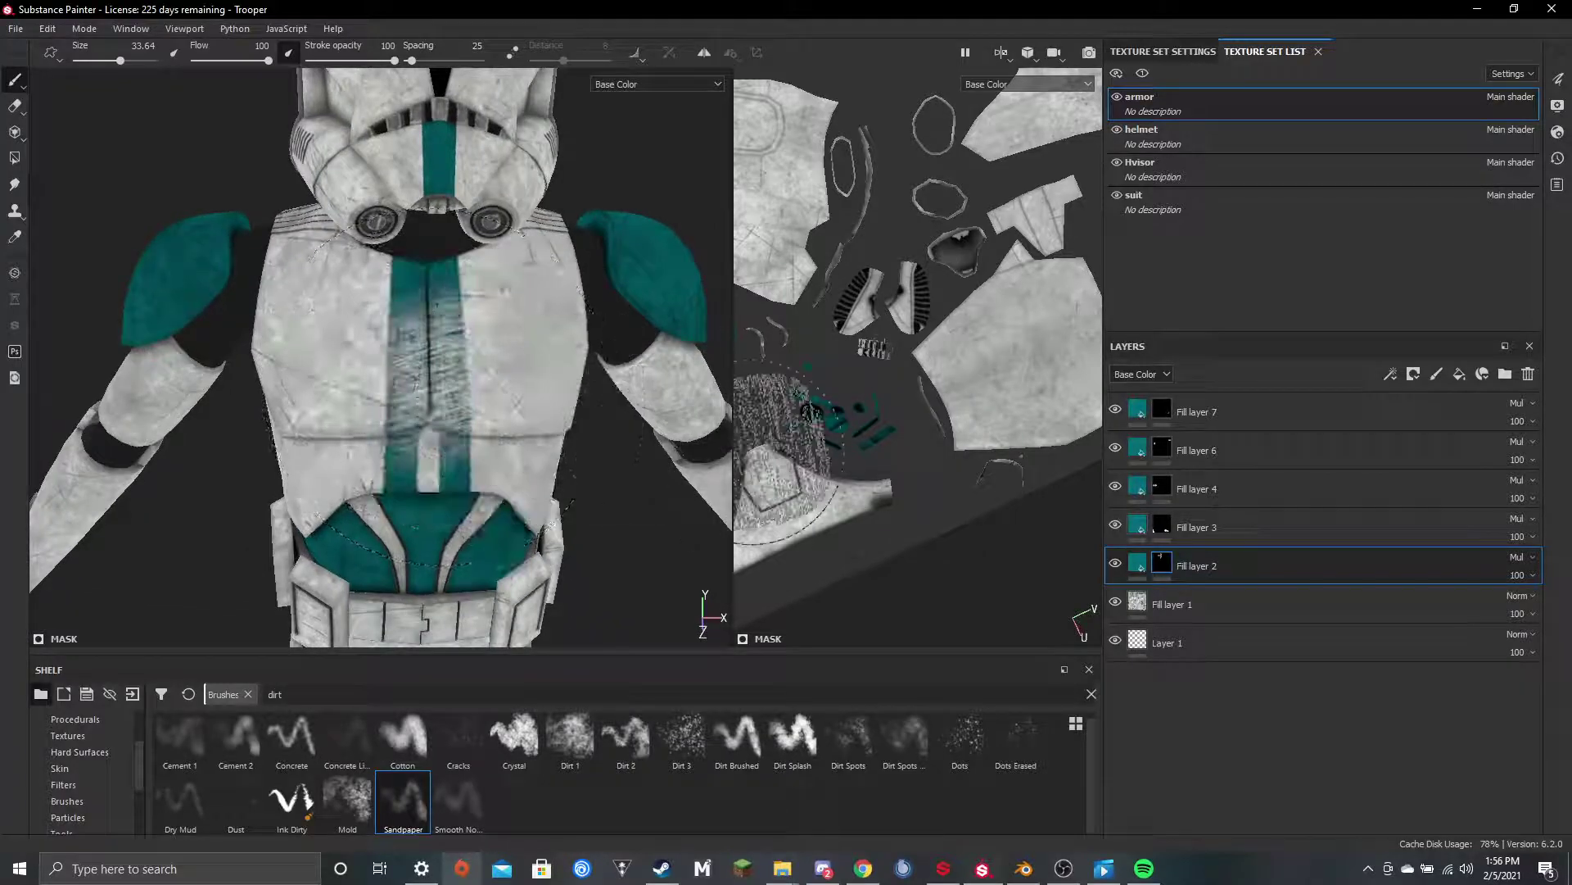
Undo the last sandpaper scuff on the chest stripe and reconfigure the brush with size 100, stroke opacity 5 and angle jitter 0
{"action": "key", "text": "ctrl+z"}
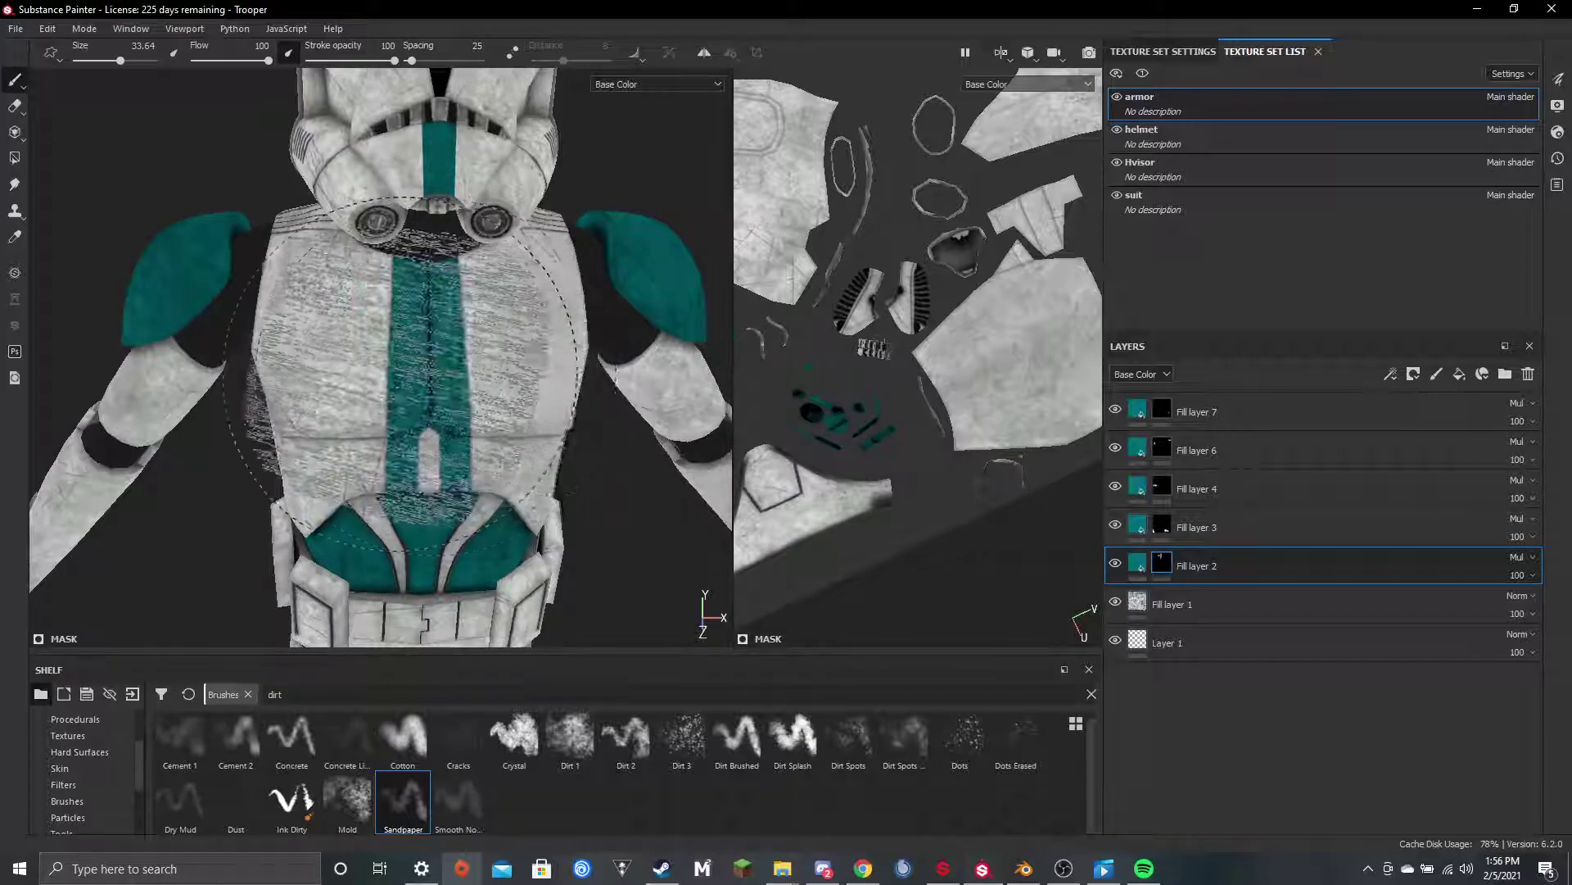
{"action": "right_click_drag", "start_coordinate": [414, 387], "coordinate": [483, 385], "text": "ctrl"}
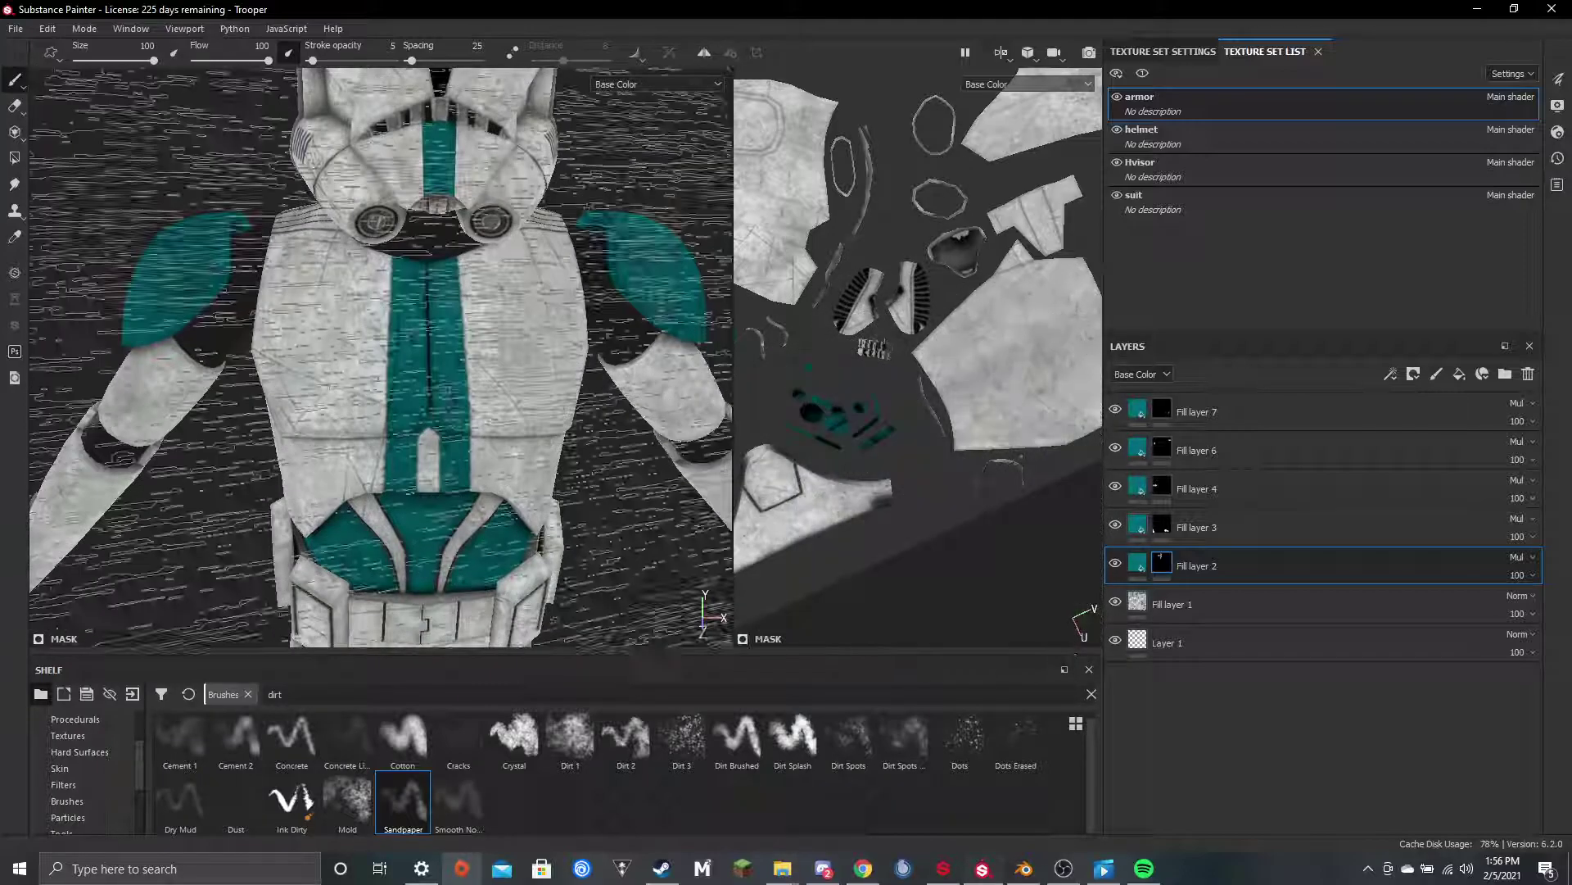
{"action": "right_click", "coordinate": [595, 475]}
{"action": "scroll", "coordinate": [650, 583], "scroll_direction": "down", "scroll_amount": 6}
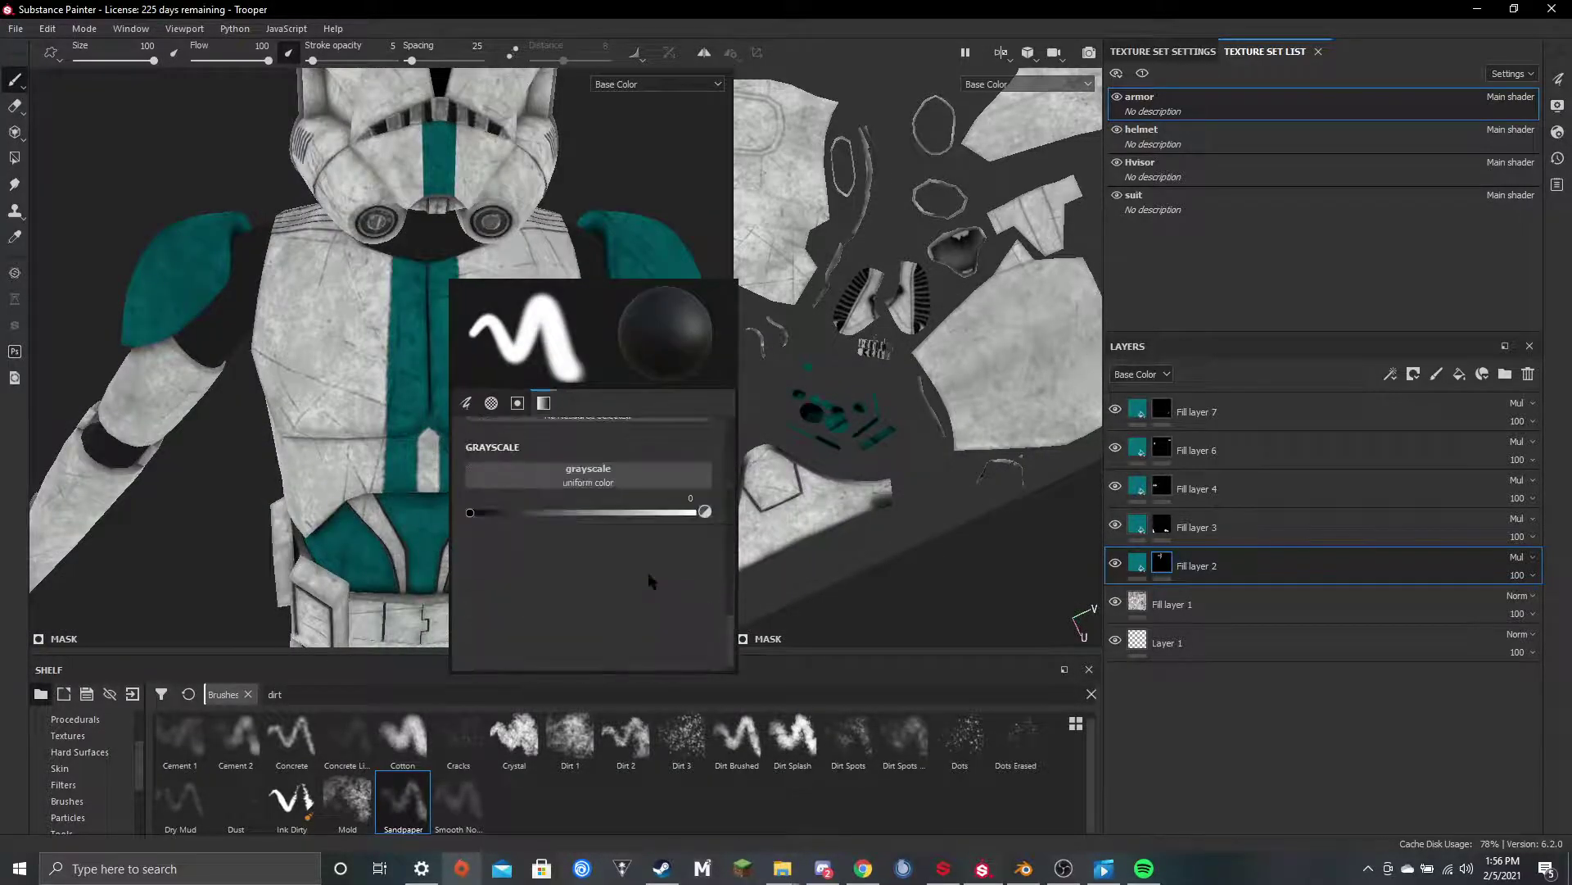
{"action": "scroll", "coordinate": [652, 581], "scroll_direction": "up", "scroll_amount": 10}
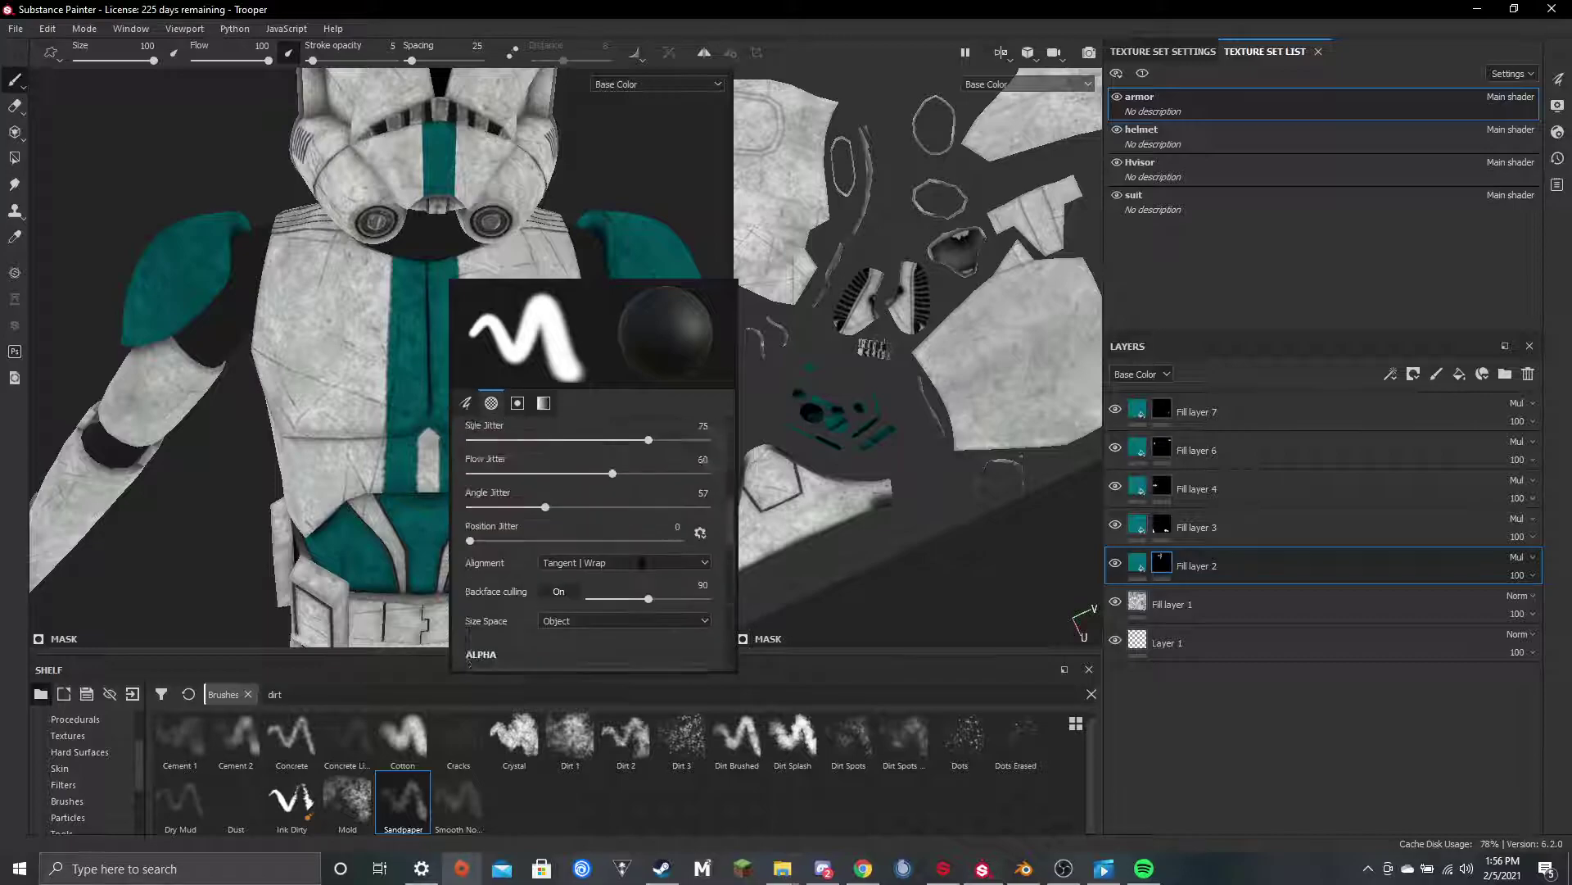
{"action": "left_click_drag", "start_coordinate": [549, 511], "coordinate": [469, 510]}
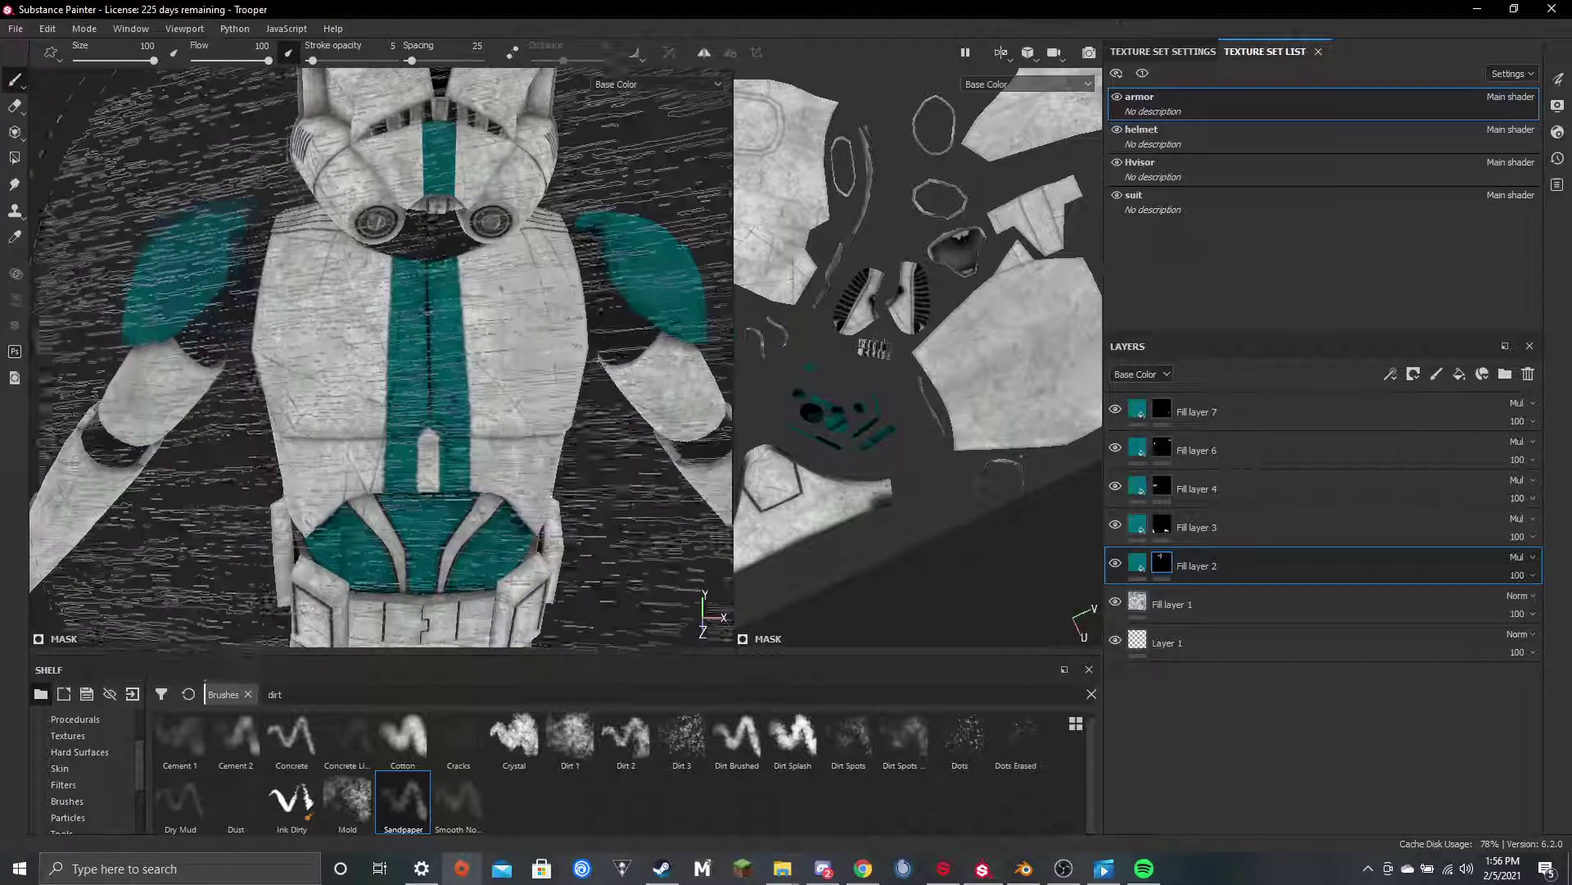
Scuff the teal chest stripe and abdomen lightly from several angles with the Sandpaper brush at size 67.24
{"action": "mouse_move", "coordinate": [446, 414]}
{"action": "right_mouse_down", "text": "ctrl"}
{"action": "mouse_move", "coordinate": [393, 413]}
{"action": "mouse_move", "coordinate": [430, 451]}
{"action": "right_mouse_up", "text": "ctrl"}
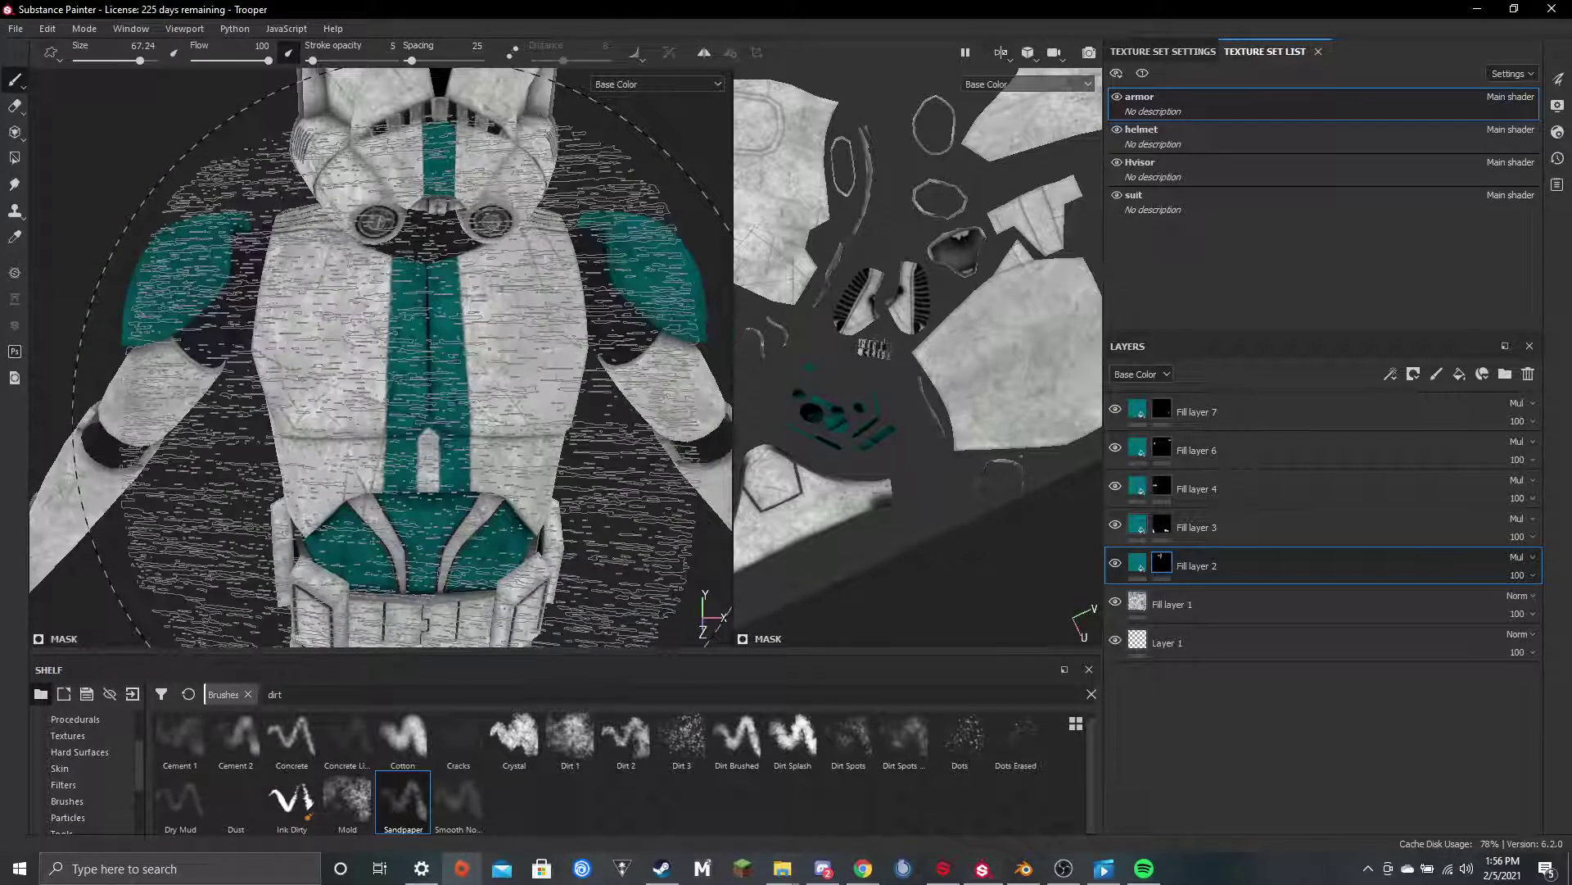
{"action": "mouse_move", "coordinate": [565, 458]}
{"action": "left_mouse_down", "text": "alt"}
{"action": "mouse_move", "coordinate": [628, 516]}
{"action": "mouse_move", "coordinate": [574, 410]}
{"action": "mouse_move", "coordinate": [588, 477]}
{"action": "left_mouse_up", "text": "alt"}
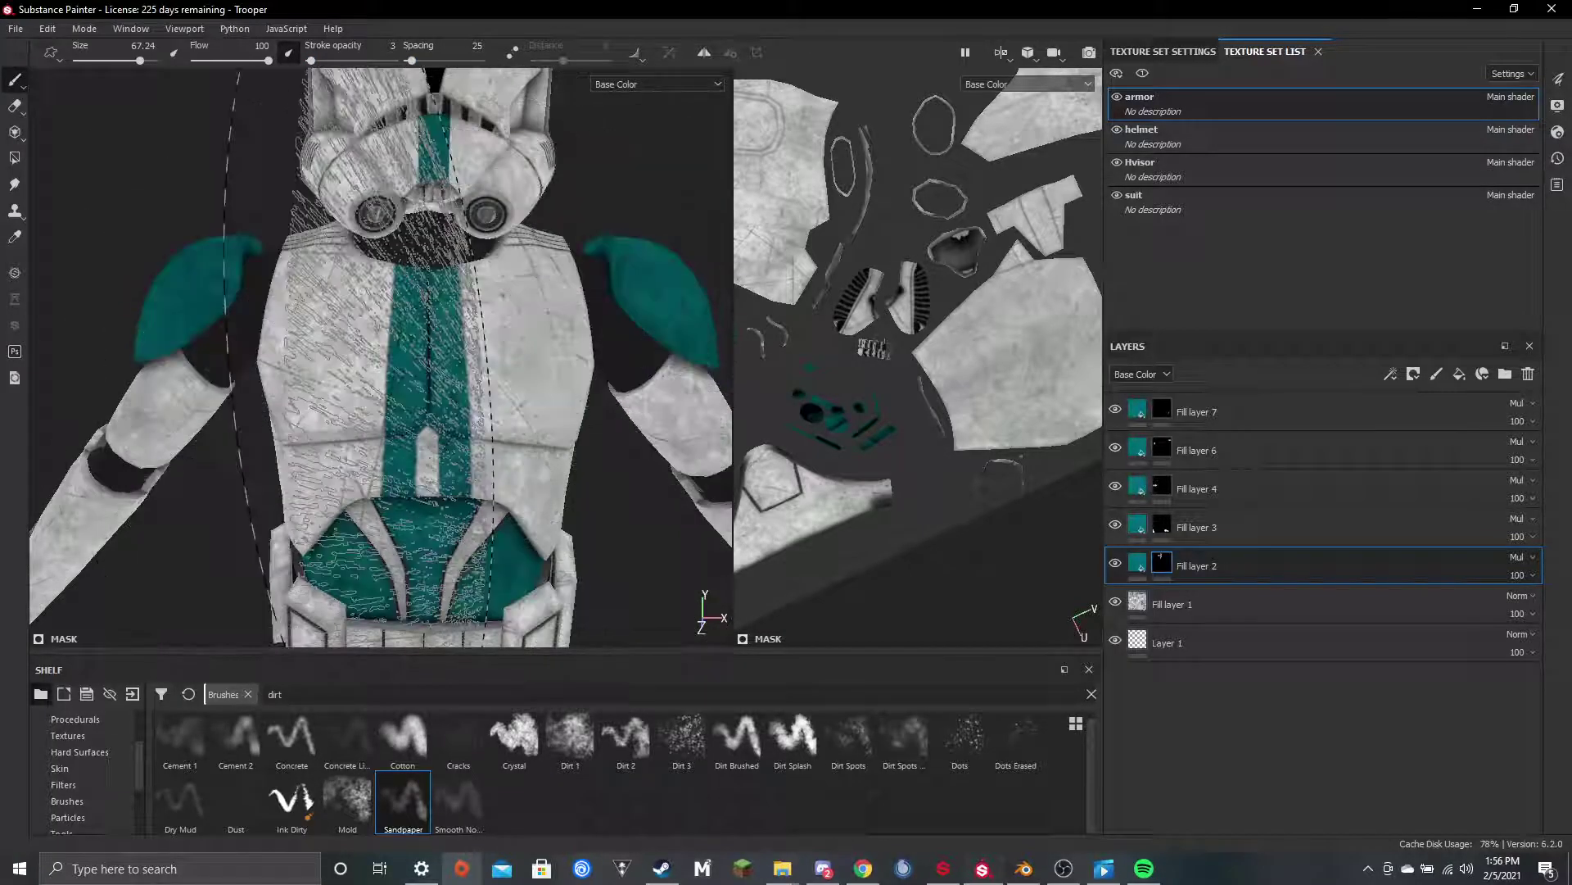
{"action": "left_click_drag", "start_coordinate": [561, 390], "coordinate": [612, 410], "text": "alt"}
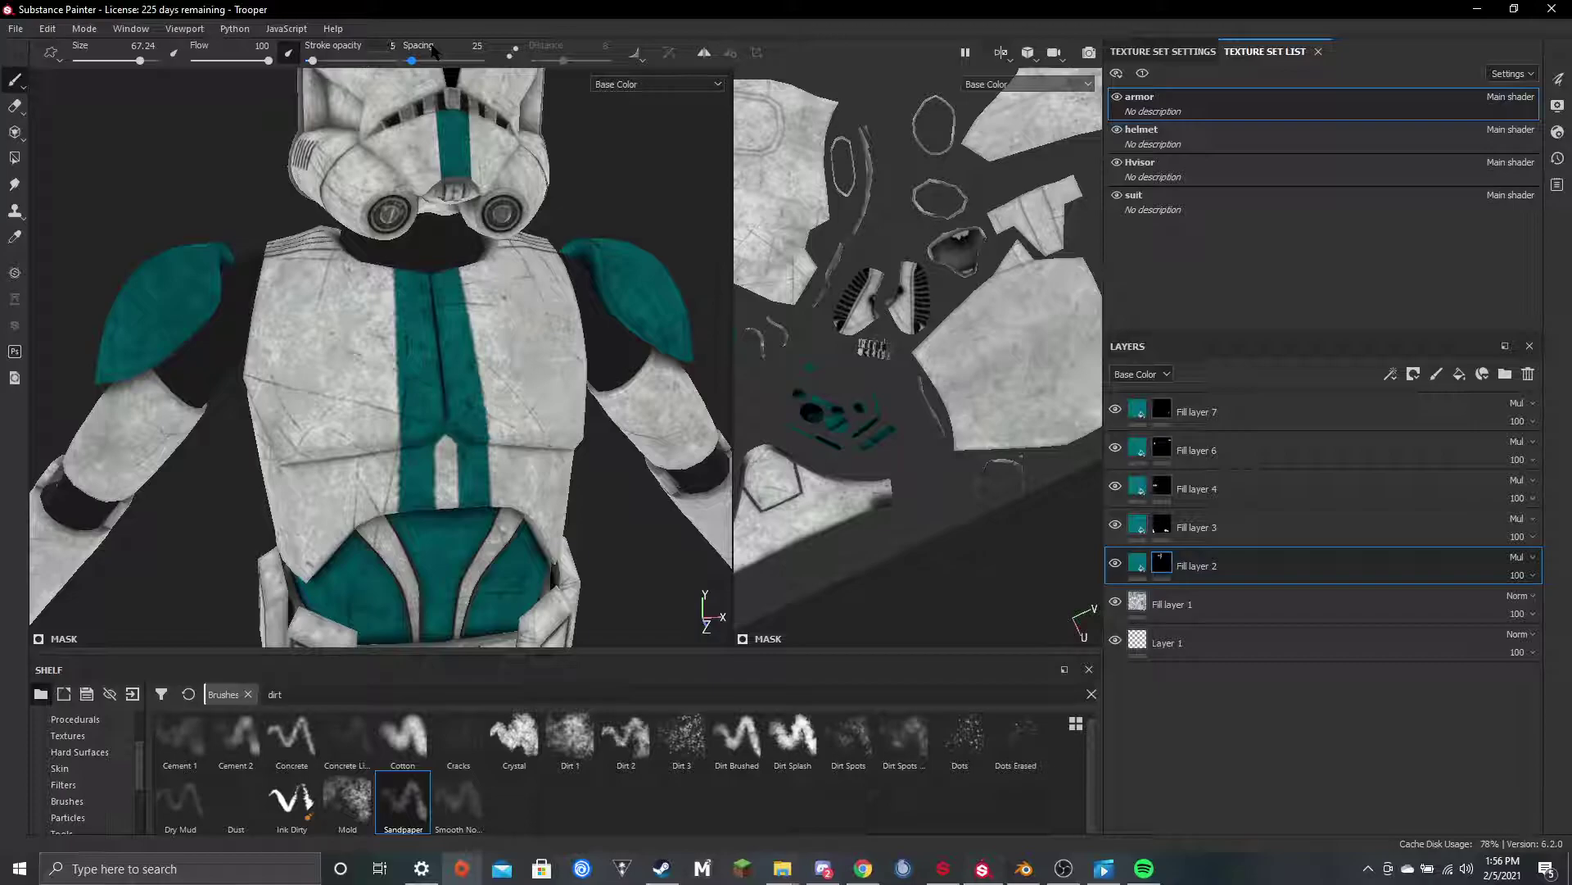
{"action": "left_click_drag", "start_coordinate": [562, 336], "coordinate": [484, 348], "text": "alt"}
{"action": "left_click", "coordinate": [464, 445]}
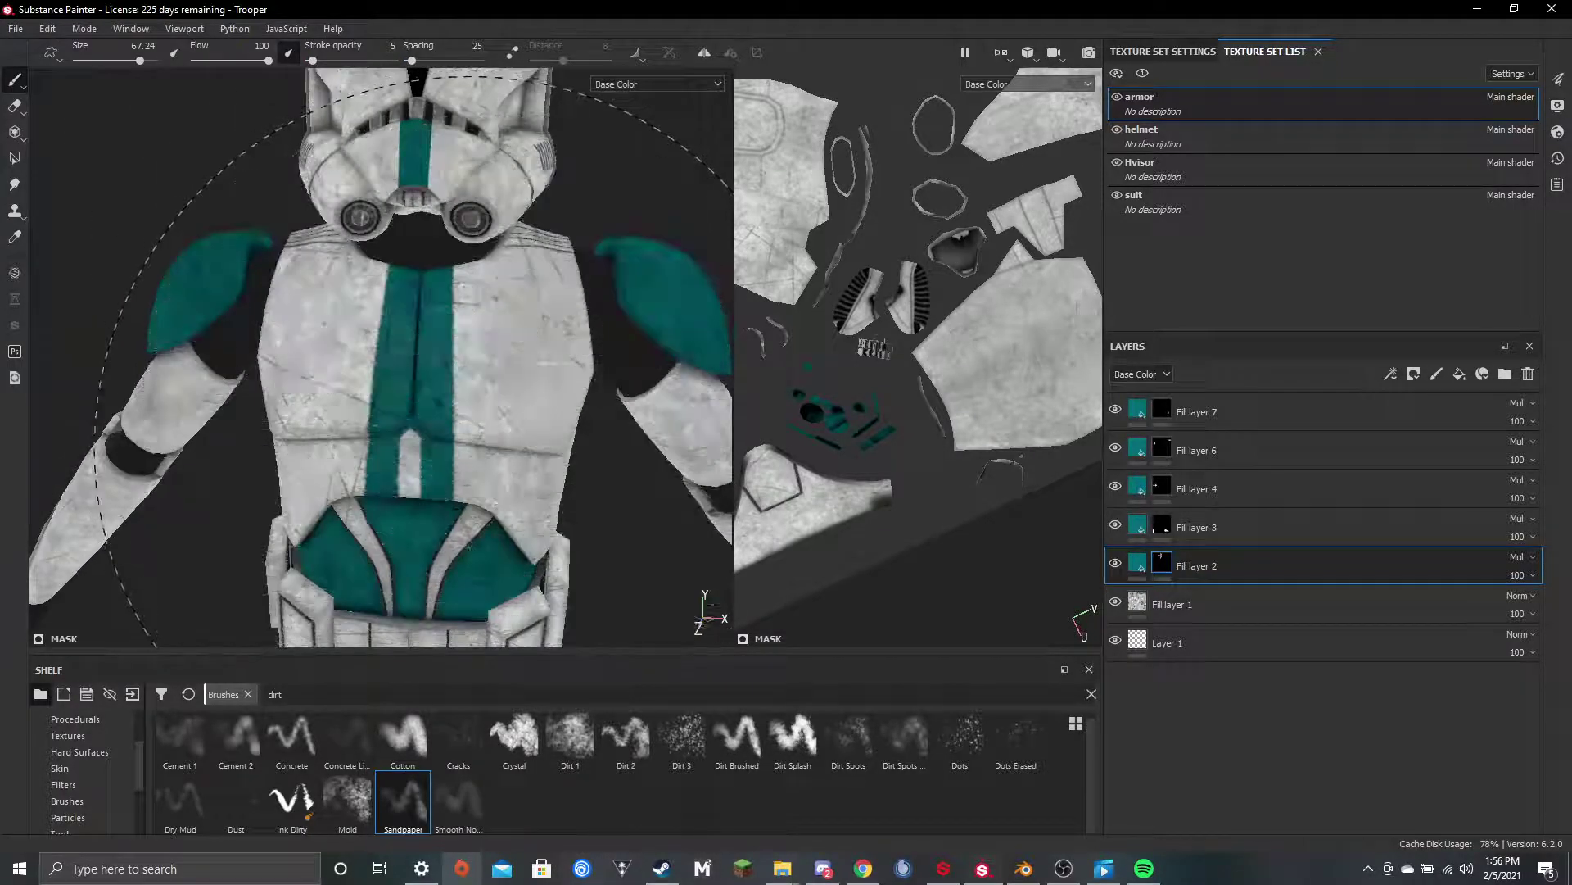
{"action": "left_click_drag", "start_coordinate": [465, 444], "coordinate": [565, 448], "text": "alt"}
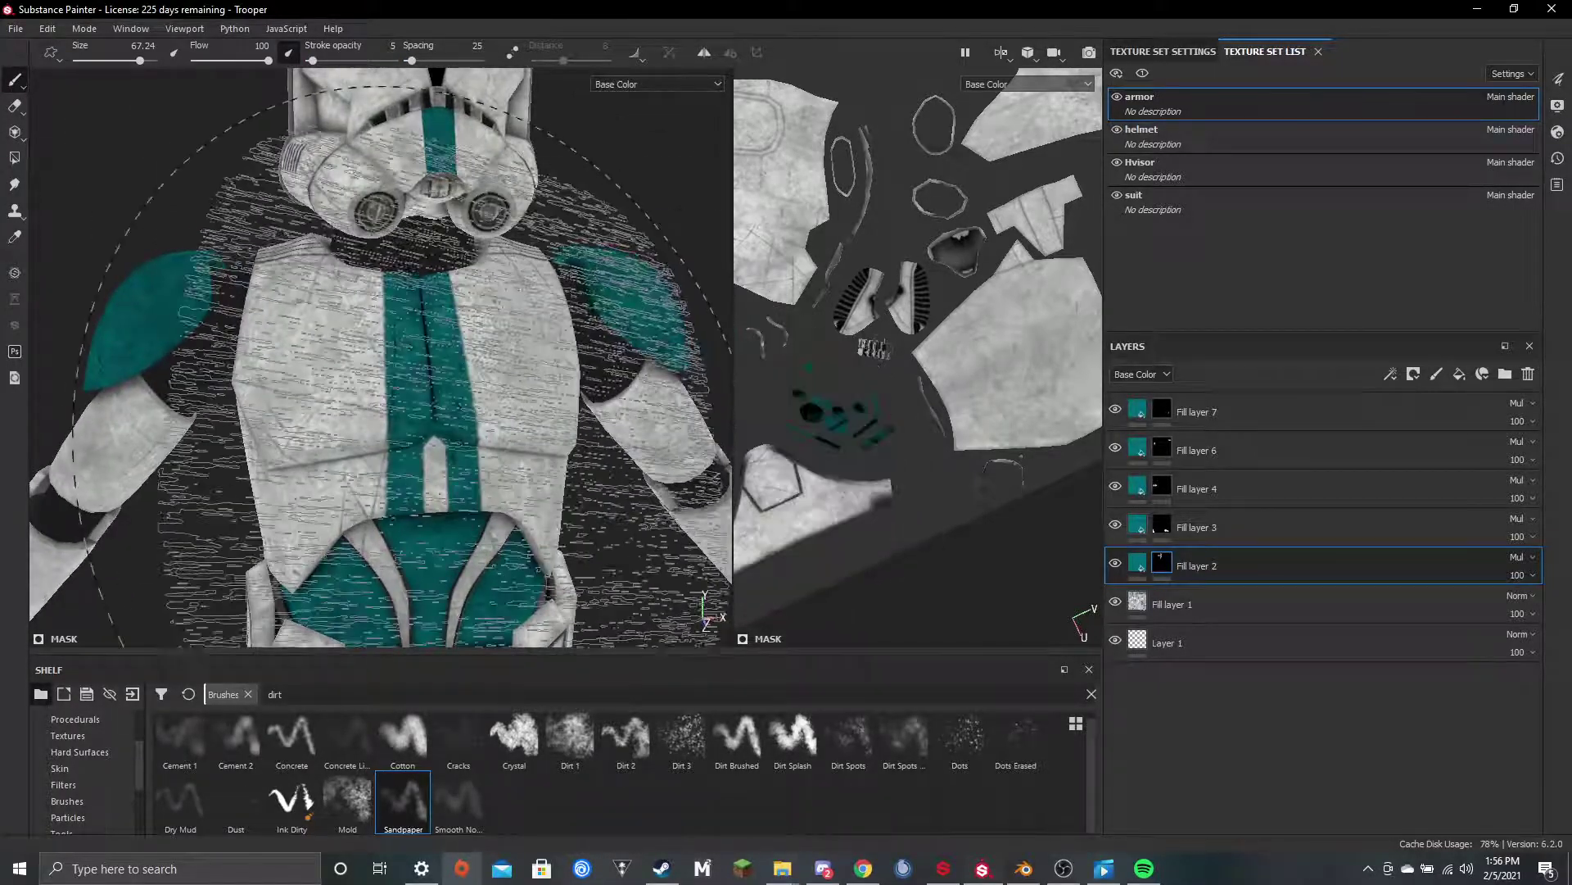
Shrink the brush to 0.1 and examine the wear on the chest stripe and teal abdomen up close and from a distance
{"action": "right_click_drag", "start_coordinate": [658, 401], "coordinate": [508, 401], "text": "ctrl"}
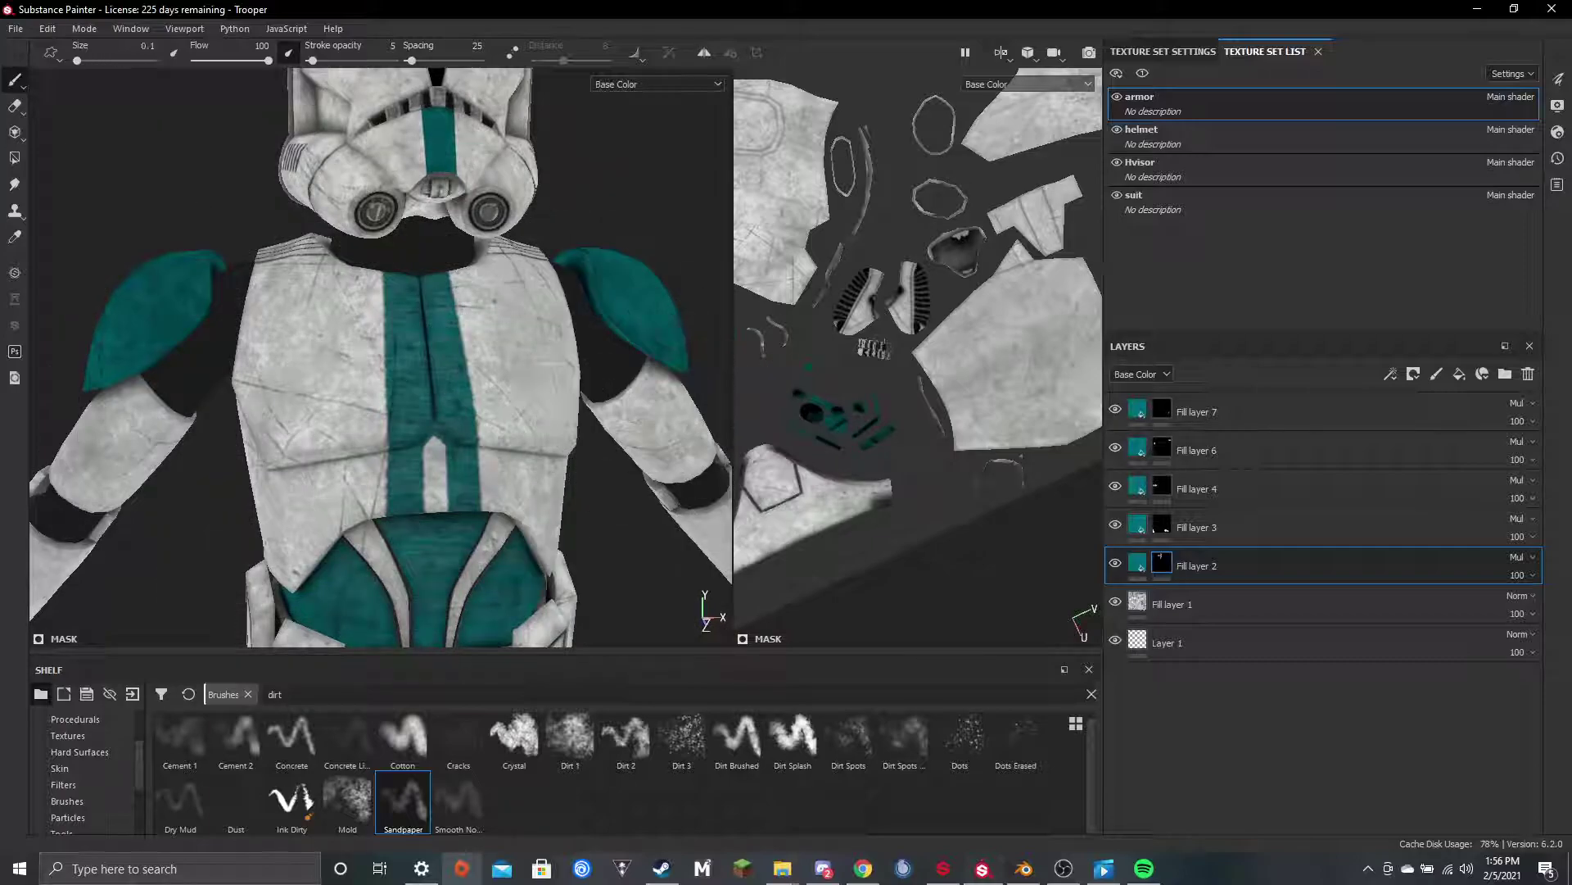
{"action": "scroll", "coordinate": [442, 333], "scroll_direction": "up", "scroll_amount": 8}
{"action": "left_click_drag", "start_coordinate": [443, 331], "coordinate": [336, 370], "text": "alt"}
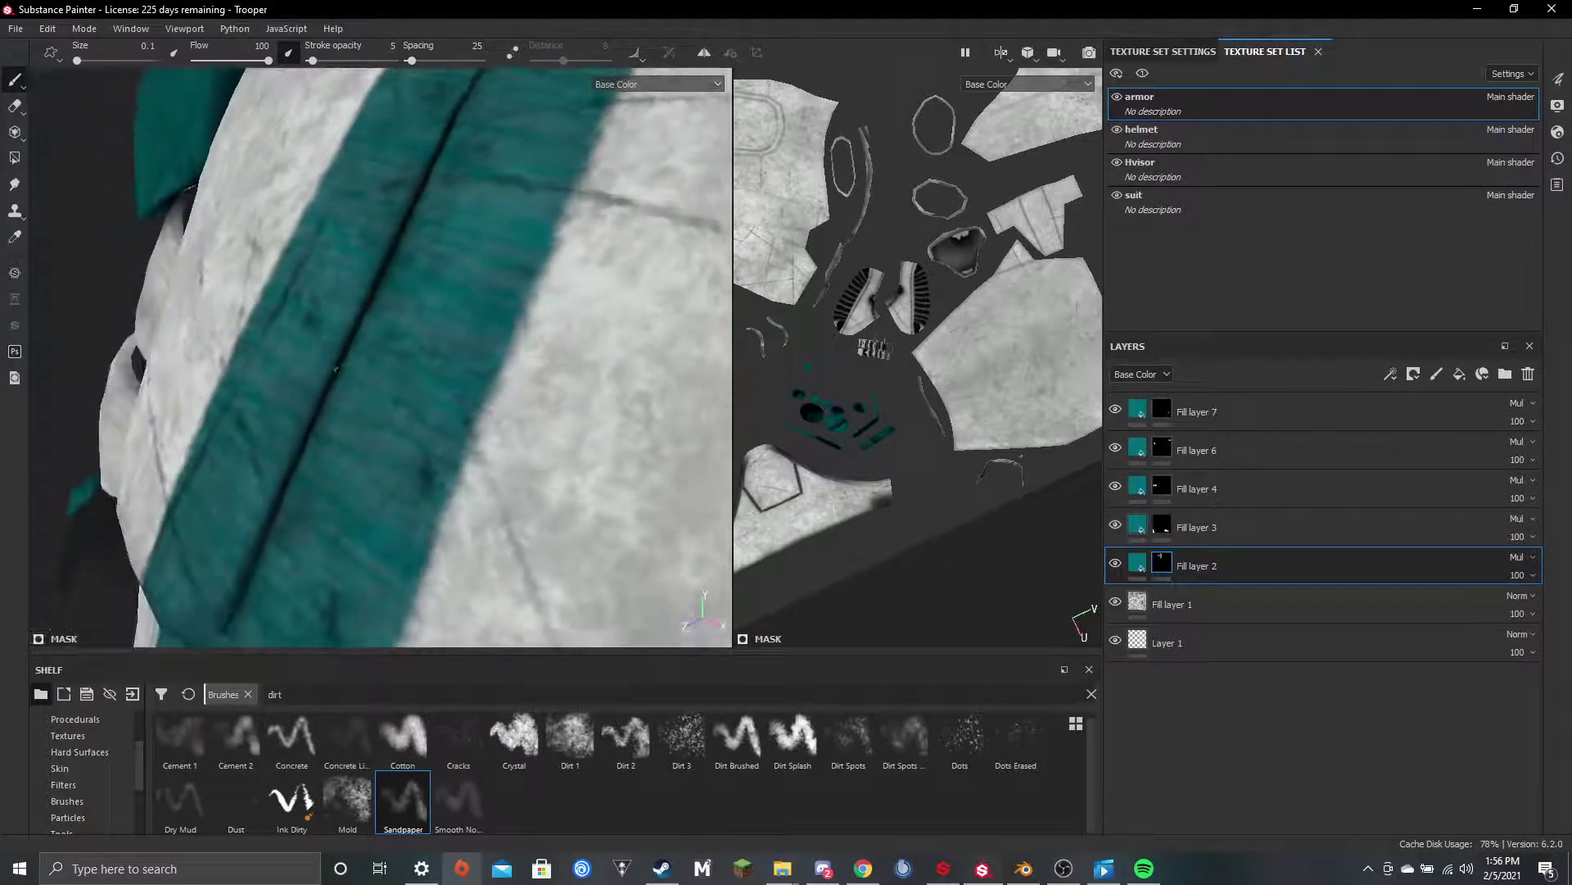
{"action": "scroll", "coordinate": [338, 366], "scroll_direction": "down", "scroll_amount": 10}
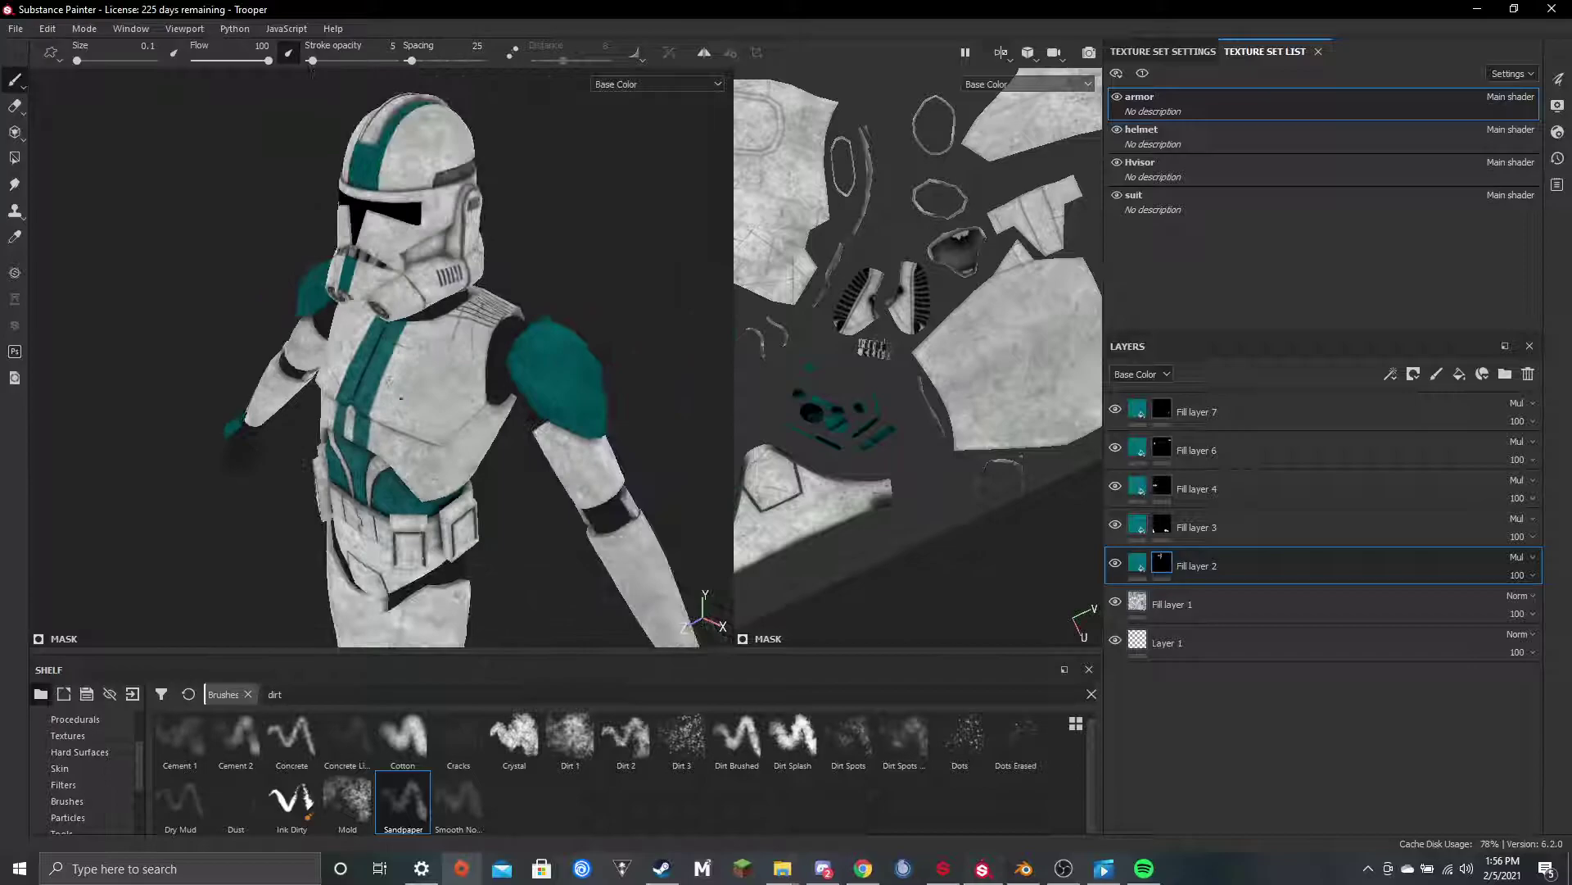
{"action": "middle_click_drag", "start_coordinate": [452, 409], "coordinate": [502, 362], "text": "alt"}
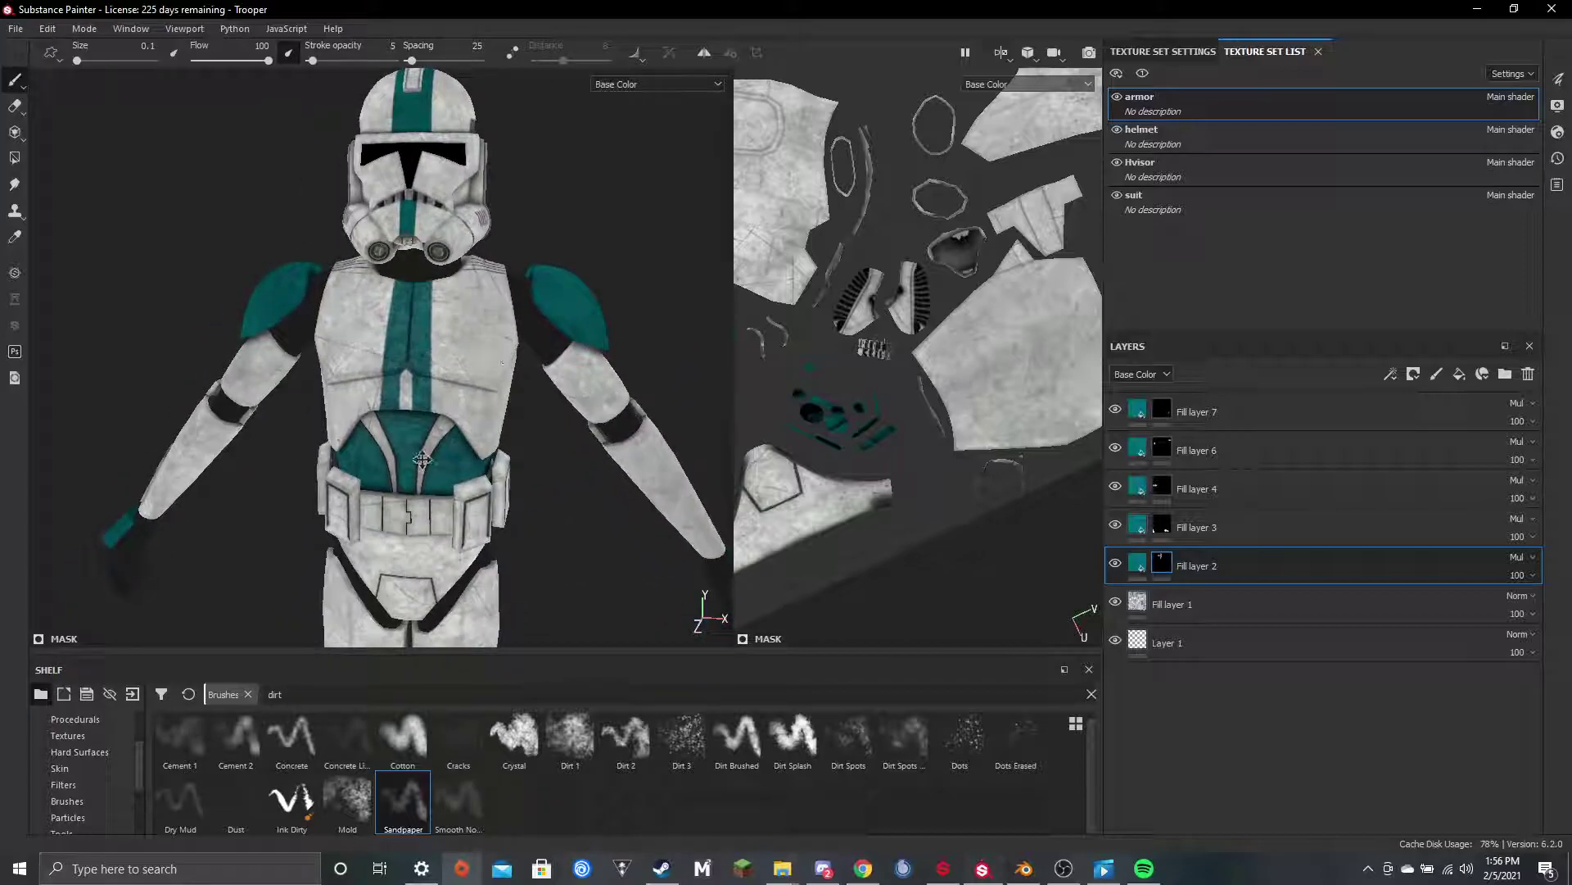
{"action": "middle_click_drag", "start_coordinate": [421, 458], "coordinate": [444, 448]}
{"action": "left_click_drag", "start_coordinate": [445, 447], "coordinate": [465, 419], "text": "alt"}
{"action": "scroll", "coordinate": [458, 434], "scroll_direction": "up", "scroll_amount": 10}
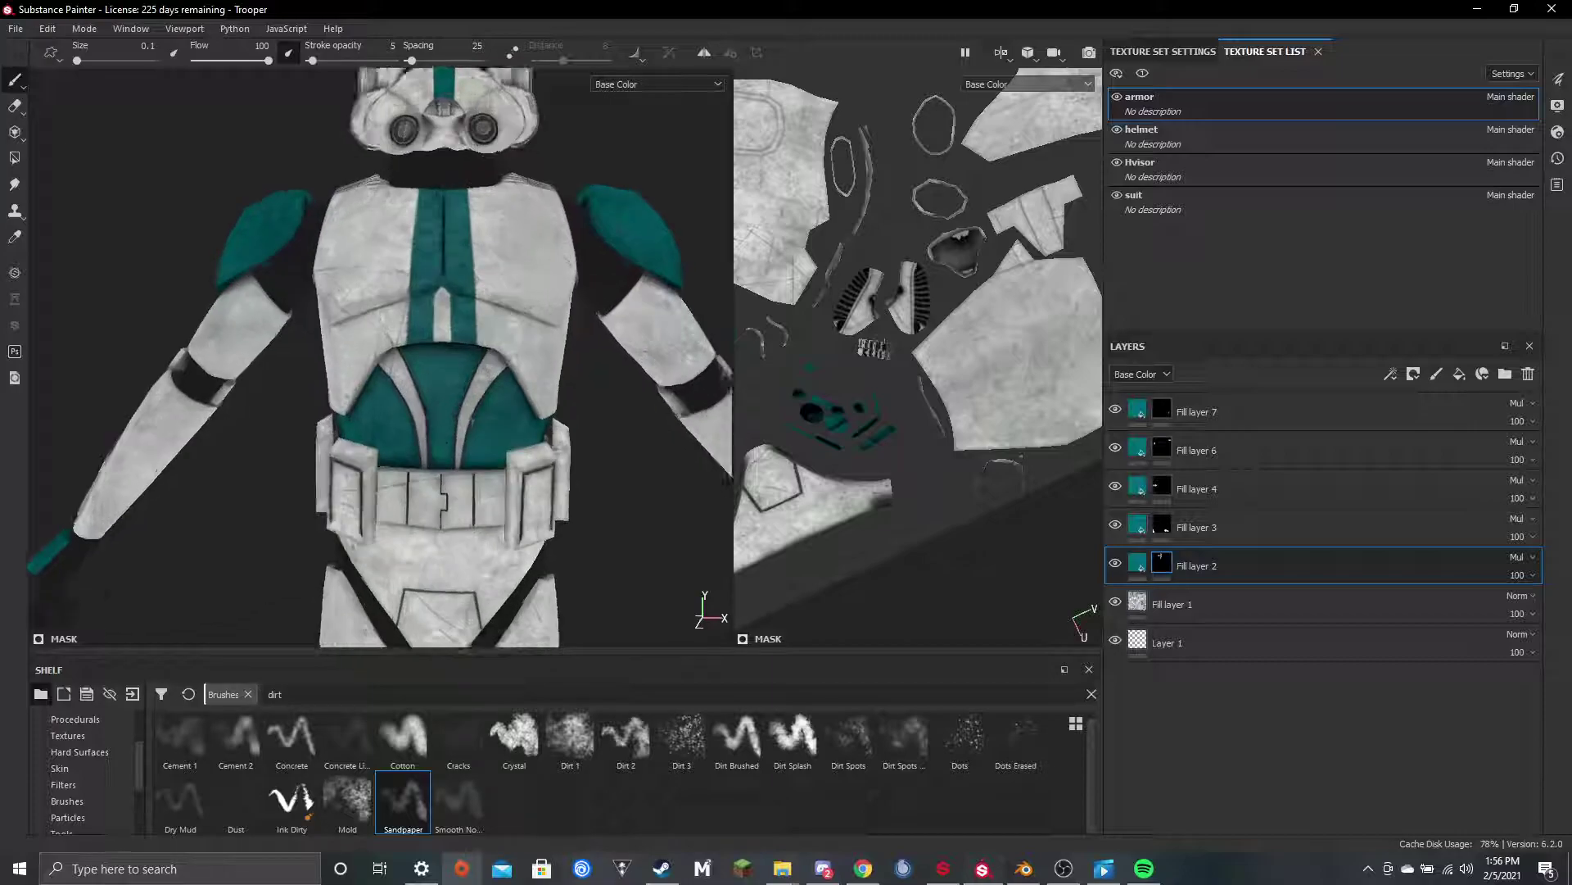
{"action": "left_click_drag", "start_coordinate": [434, 333], "coordinate": [440, 341], "text": "alt"}
{"action": "scroll", "coordinate": [439, 342], "scroll_direction": "up", "scroll_amount": 2}
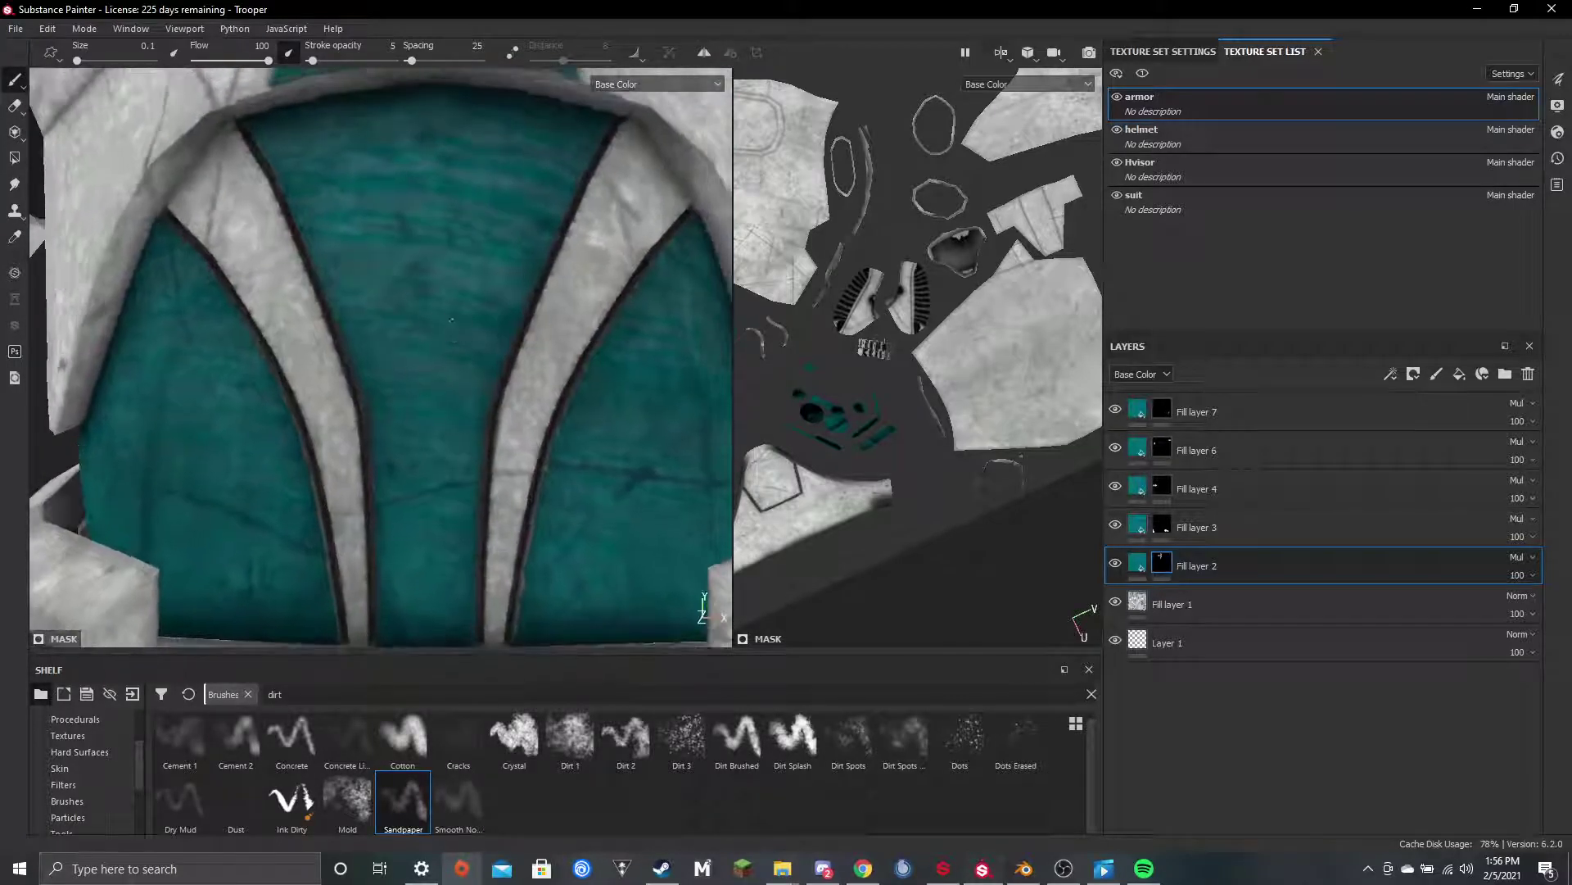
{"action": "scroll", "coordinate": [351, 410], "scroll_direction": "down", "scroll_amount": 3}
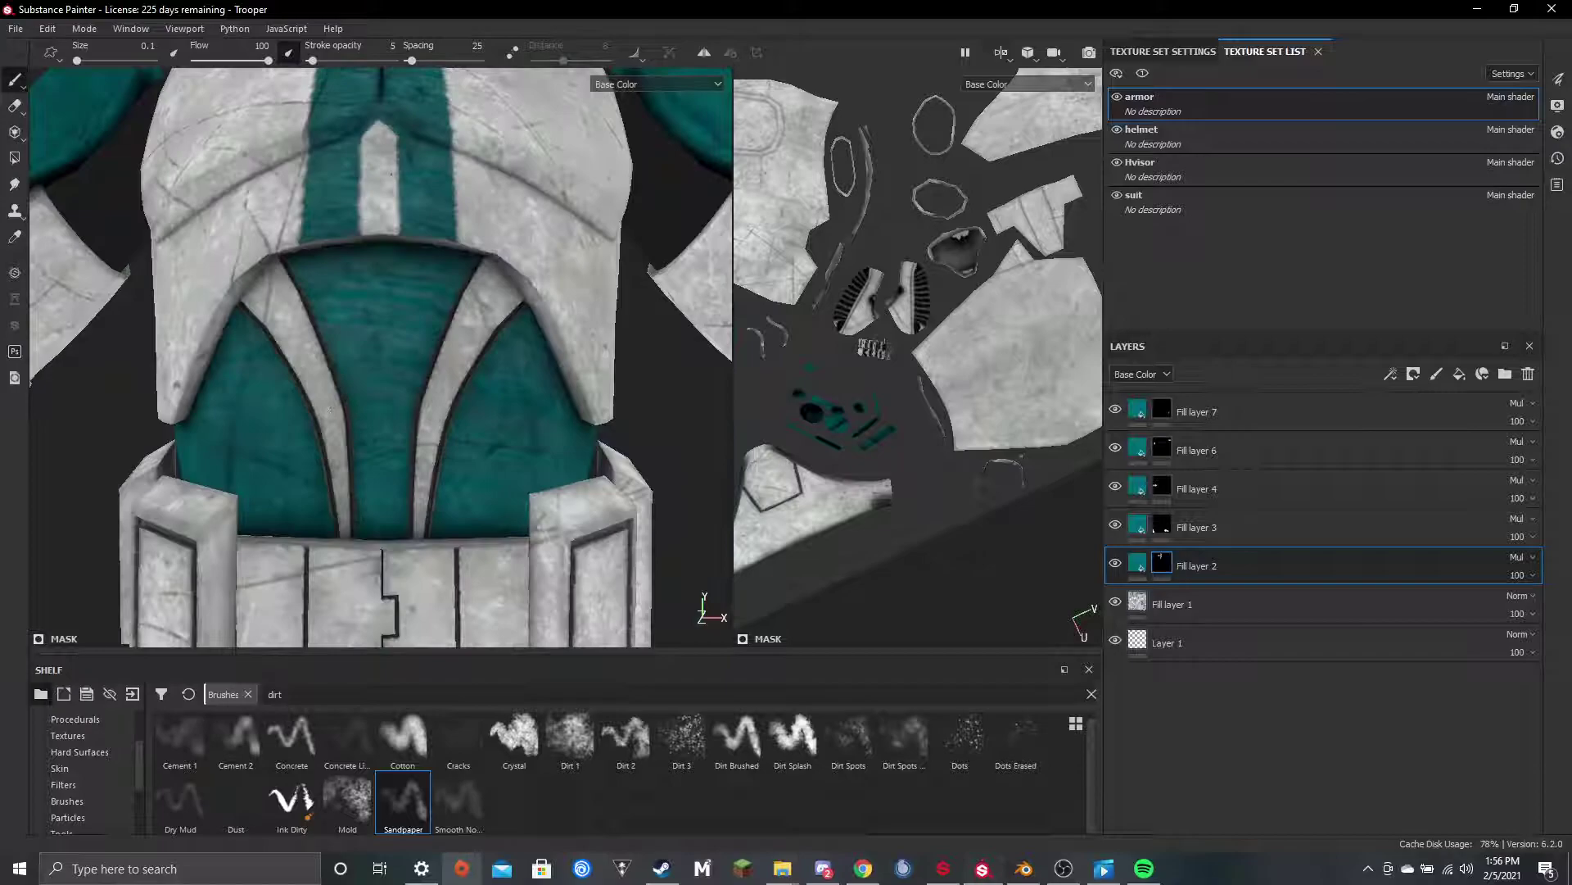
{"action": "scroll", "coordinate": [483, 501], "scroll_direction": "down", "scroll_amount": 5}
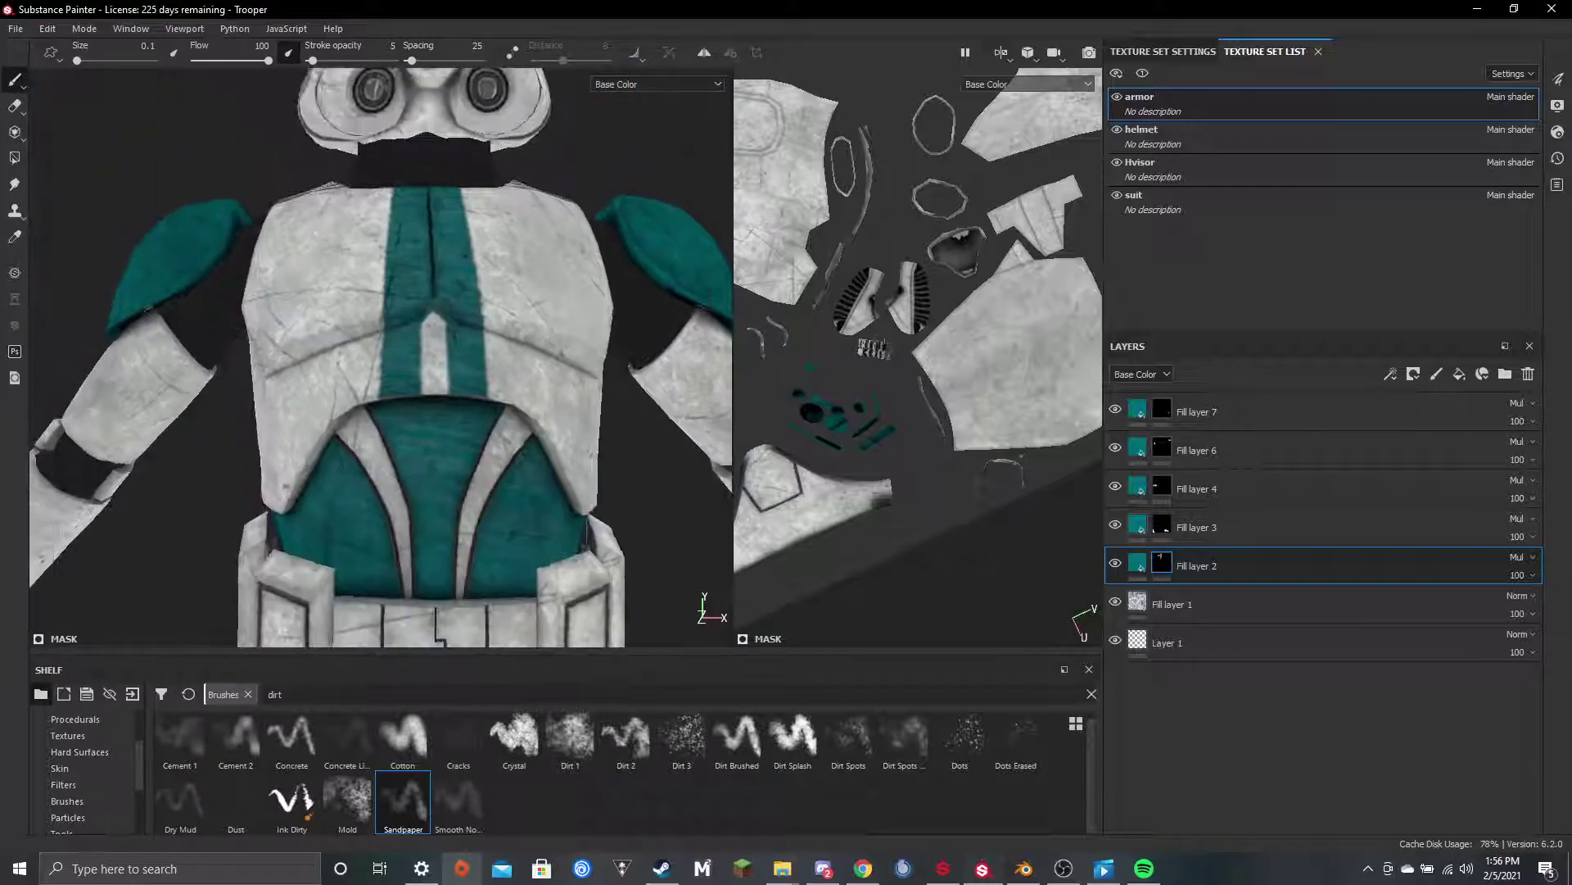
{"action": "scroll", "coordinate": [483, 502], "scroll_direction": "up", "scroll_amount": 3}
{"action": "left_click_drag", "start_coordinate": [485, 467], "coordinate": [483, 496], "text": "alt"}
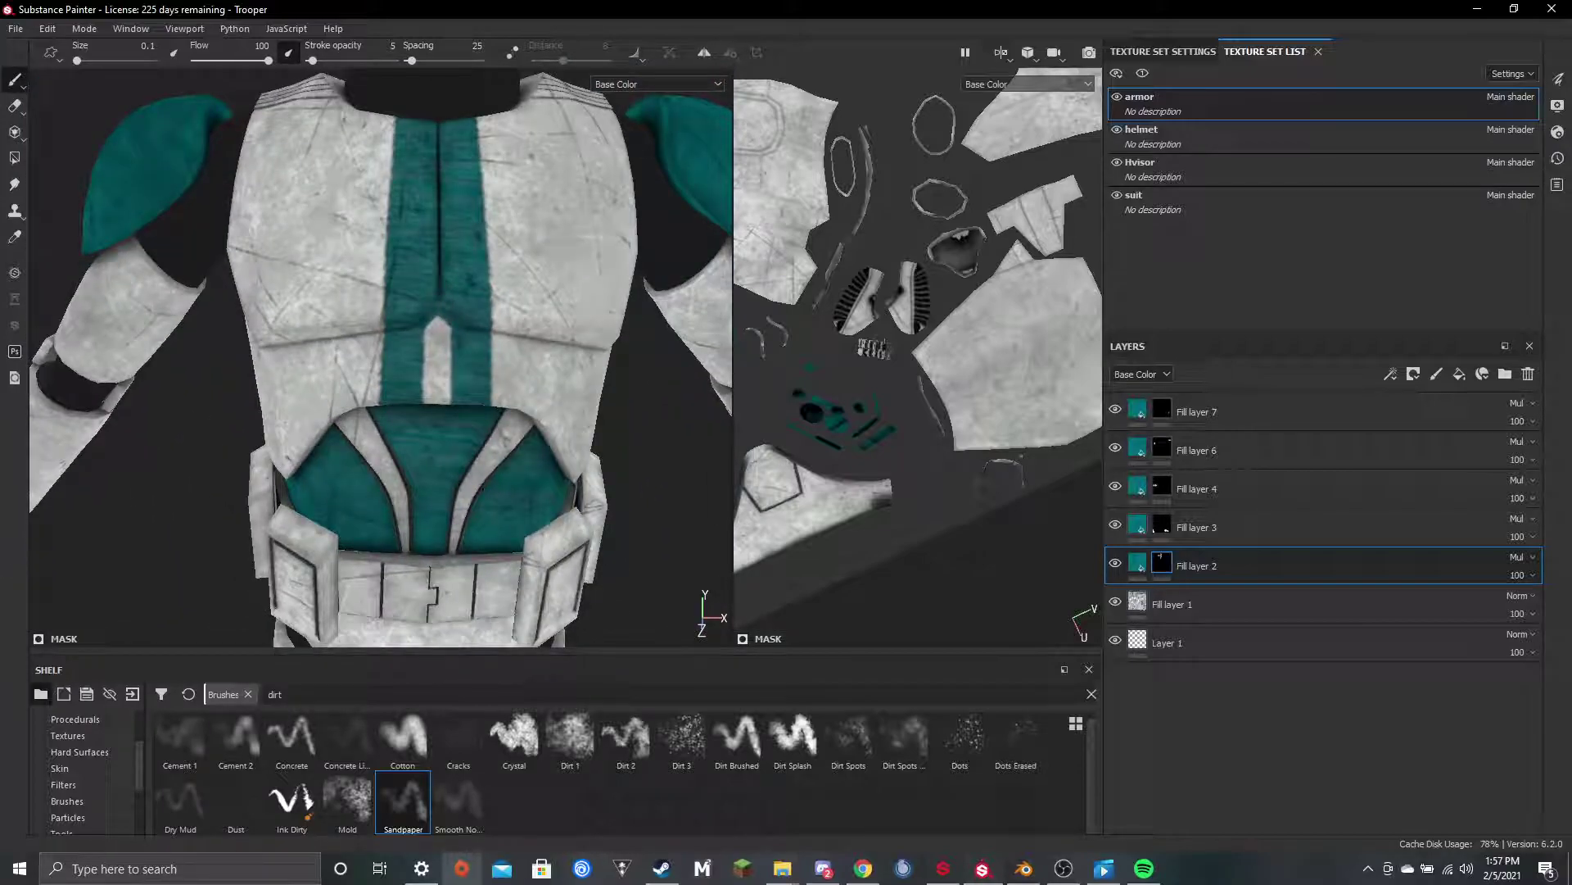
{"action": "scroll", "coordinate": [306, 396], "scroll_direction": "down", "scroll_amount": 6}
{"action": "left_click_drag", "start_coordinate": [433, 434], "coordinate": [410, 403], "text": "alt"}
{"action": "scroll", "coordinate": [791, 415], "scroll_direction": "down", "scroll_amount": 5}
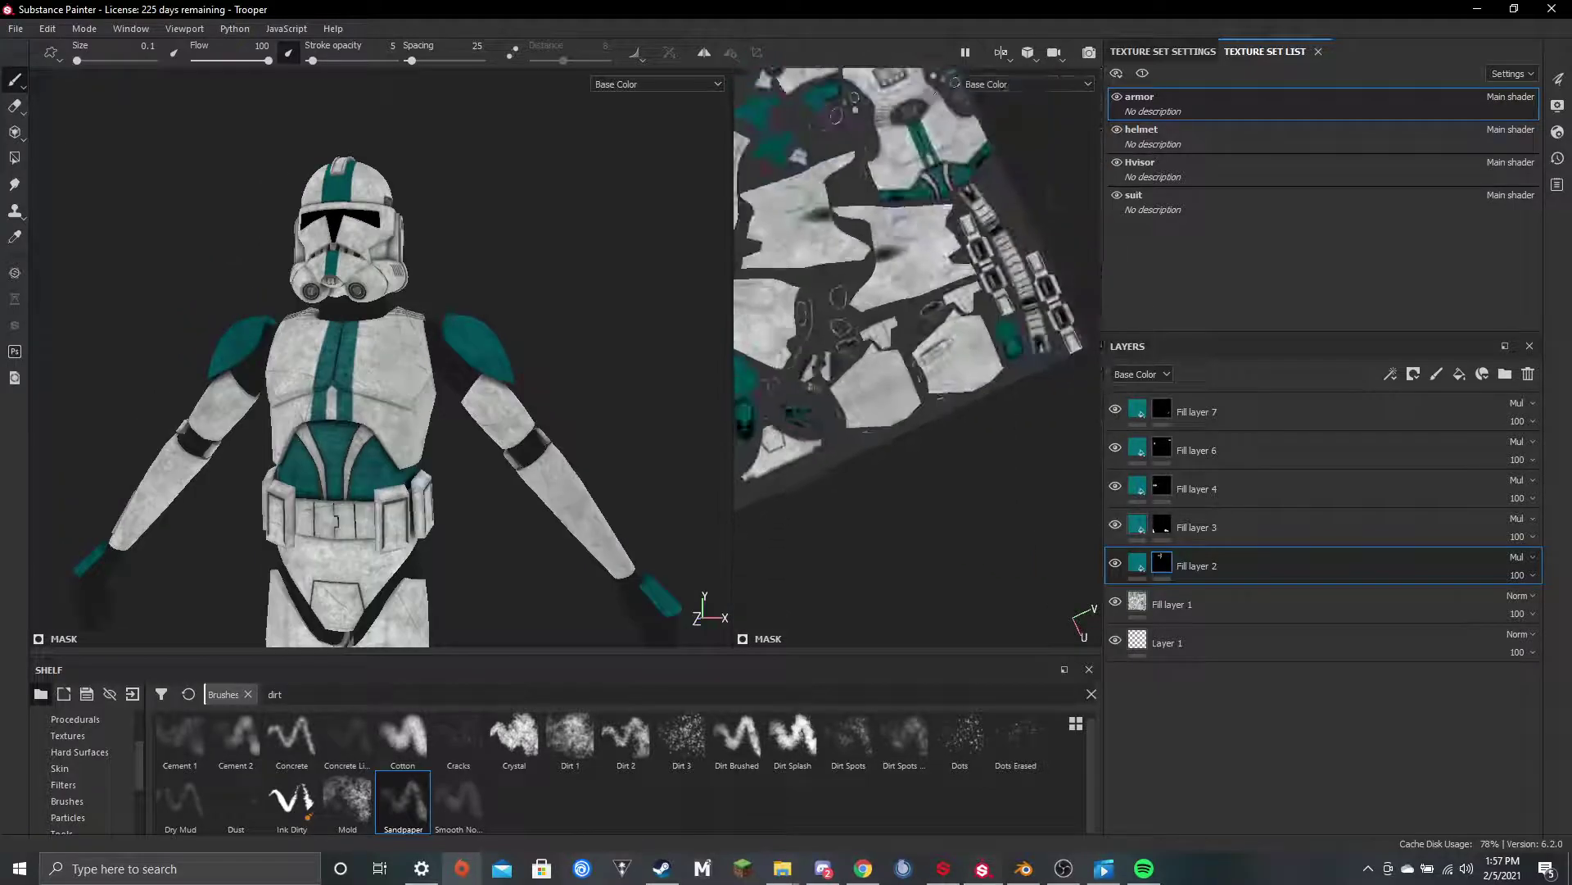
Try sandpaper wear on the teal abdomen in the UV view at size 75.98, undo it, and reduce the brush size to 39.9
{"action": "middle_click_drag", "start_coordinate": [923, 244], "coordinate": [915, 509], "text": "alt"}
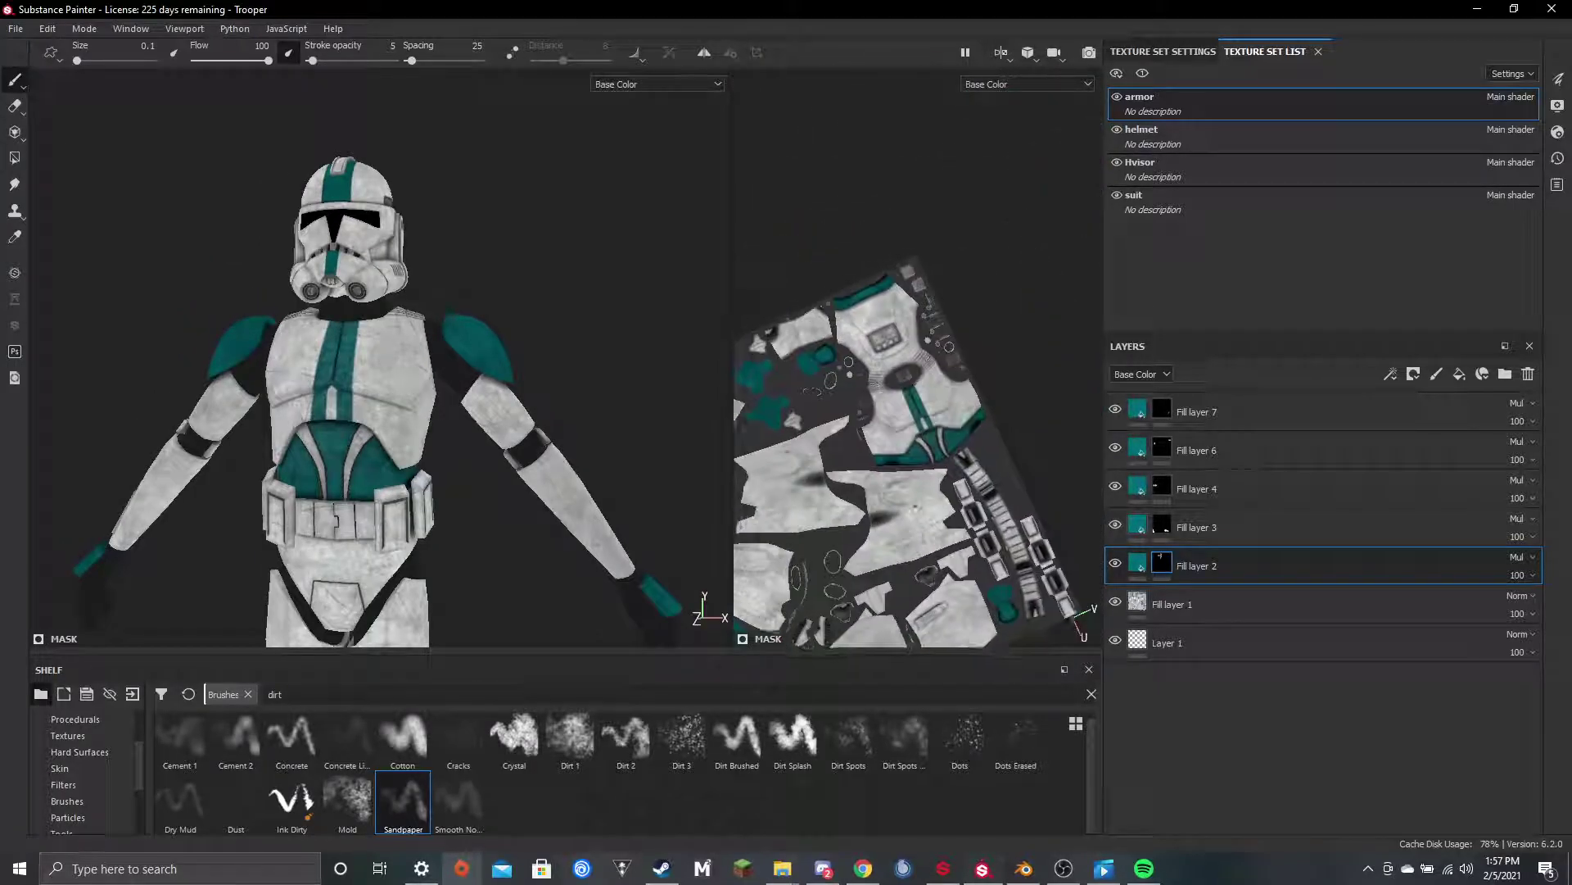
{"action": "scroll", "coordinate": [916, 509], "scroll_direction": "up", "scroll_amount": 5}
{"action": "middle_click_drag", "start_coordinate": [925, 442], "coordinate": [930, 554], "text": "alt"}
{"action": "mouse_move", "coordinate": [907, 520]}
{"action": "left_mouse_down", "text": "alt"}
{"action": "mouse_move", "coordinate": [923, 524]}
{"action": "mouse_move", "coordinate": [898, 512]}
{"action": "left_mouse_up", "text": "alt"}
{"action": "right_click_drag", "start_coordinate": [897, 512], "coordinate": [966, 509], "text": "ctrl"}
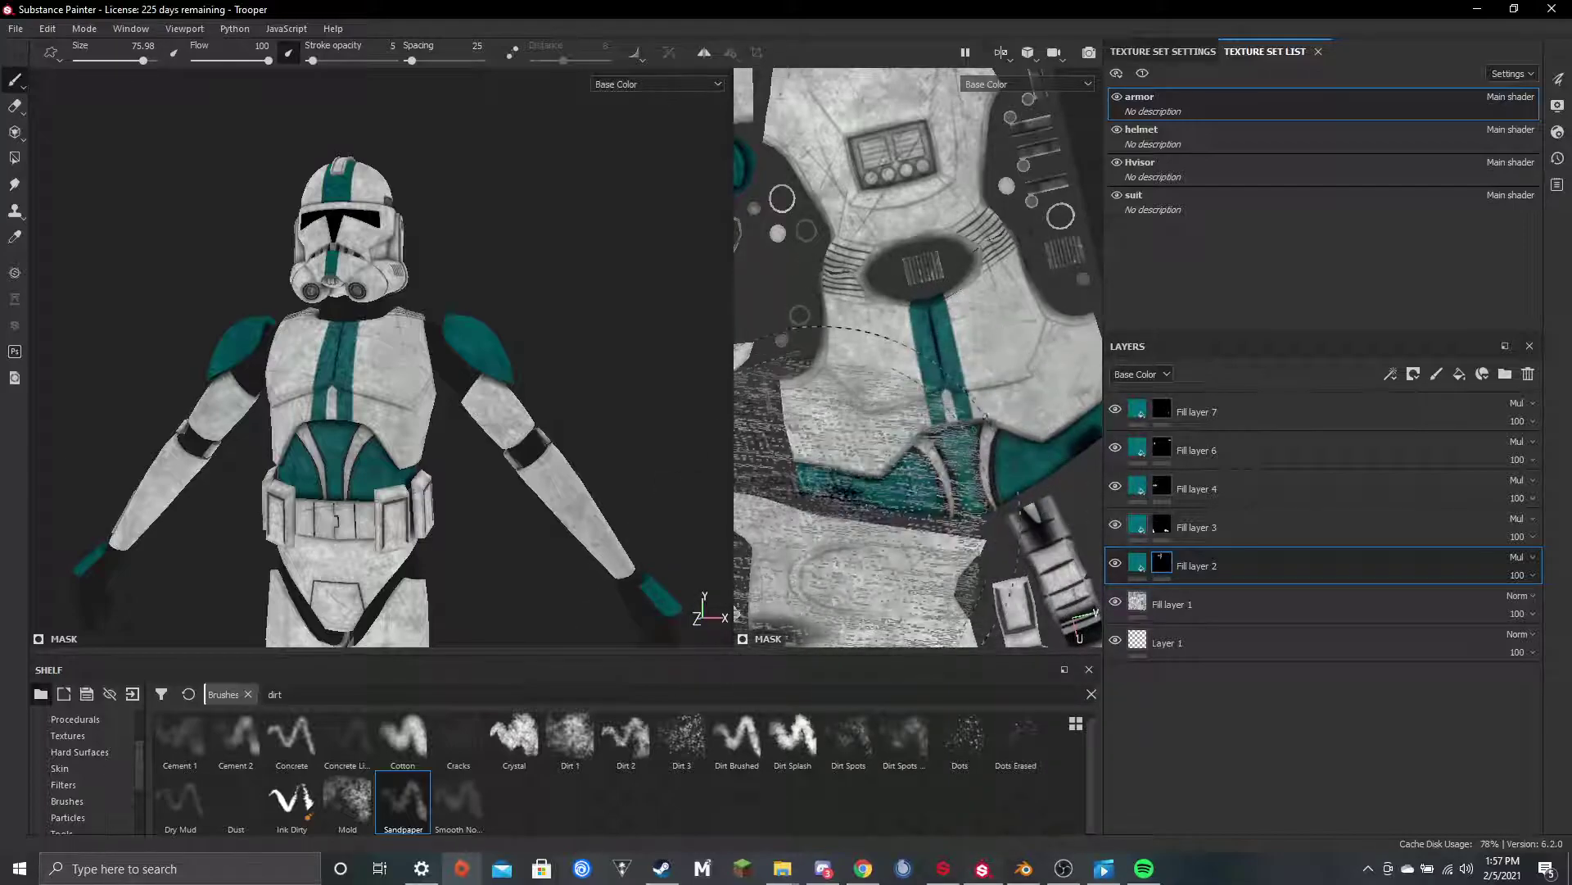
{"action": "key", "text": "ctrl+z"}
{"action": "right_click_drag", "start_coordinate": [856, 504], "coordinate": [835, 504], "text": "ctrl"}
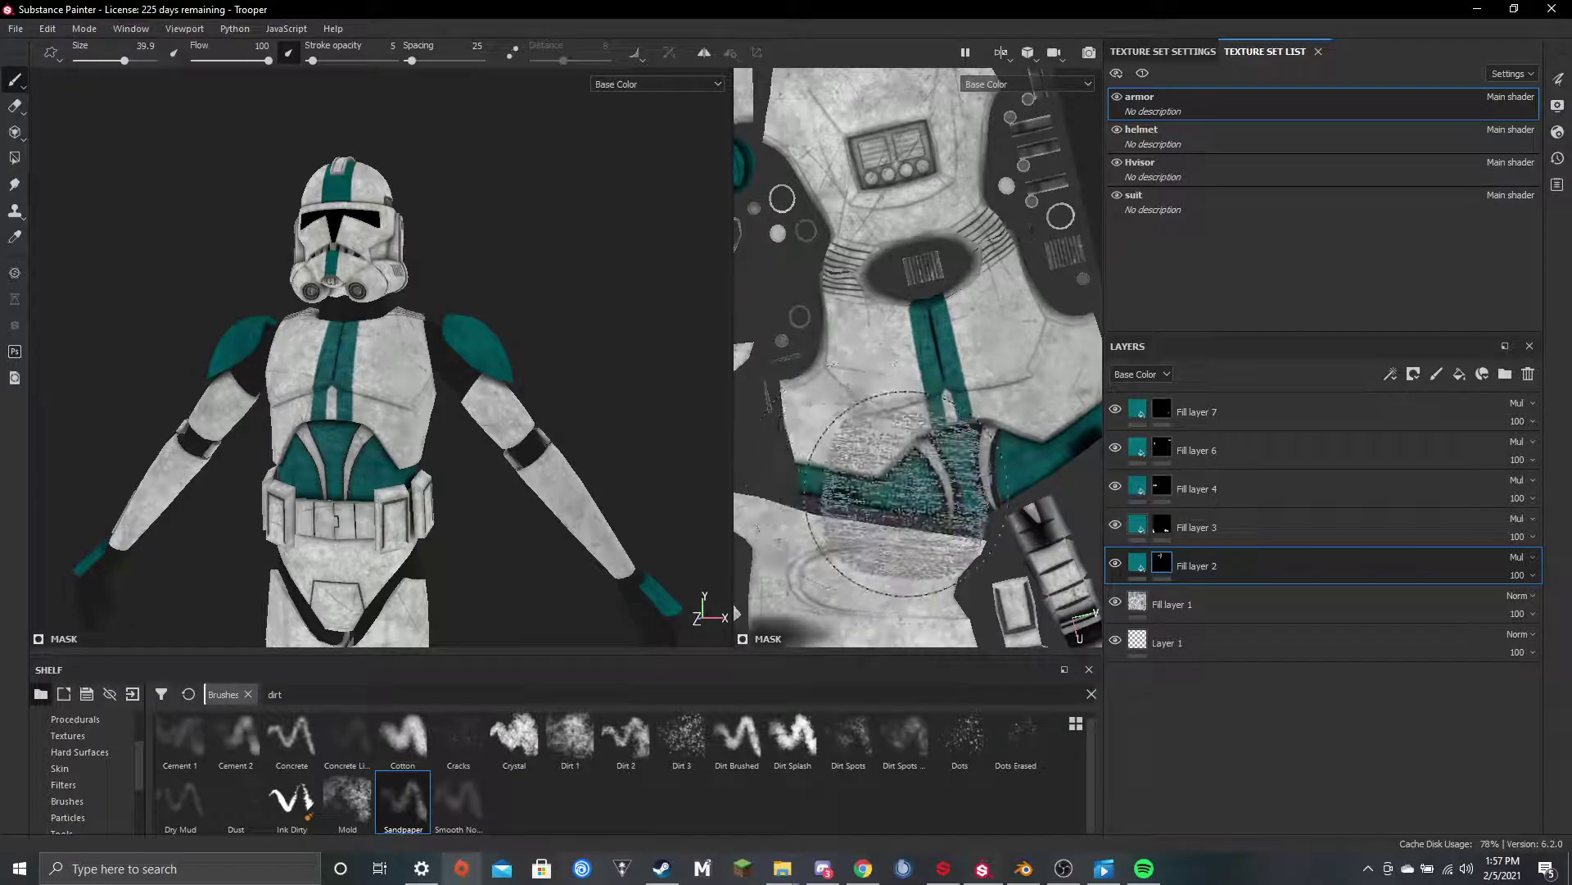
{"action": "middle_click_drag", "start_coordinate": [906, 493], "coordinate": [806, 510], "text": "alt"}
{"action": "left_click_drag", "start_coordinate": [806, 509], "coordinate": [896, 489], "text": "alt"}
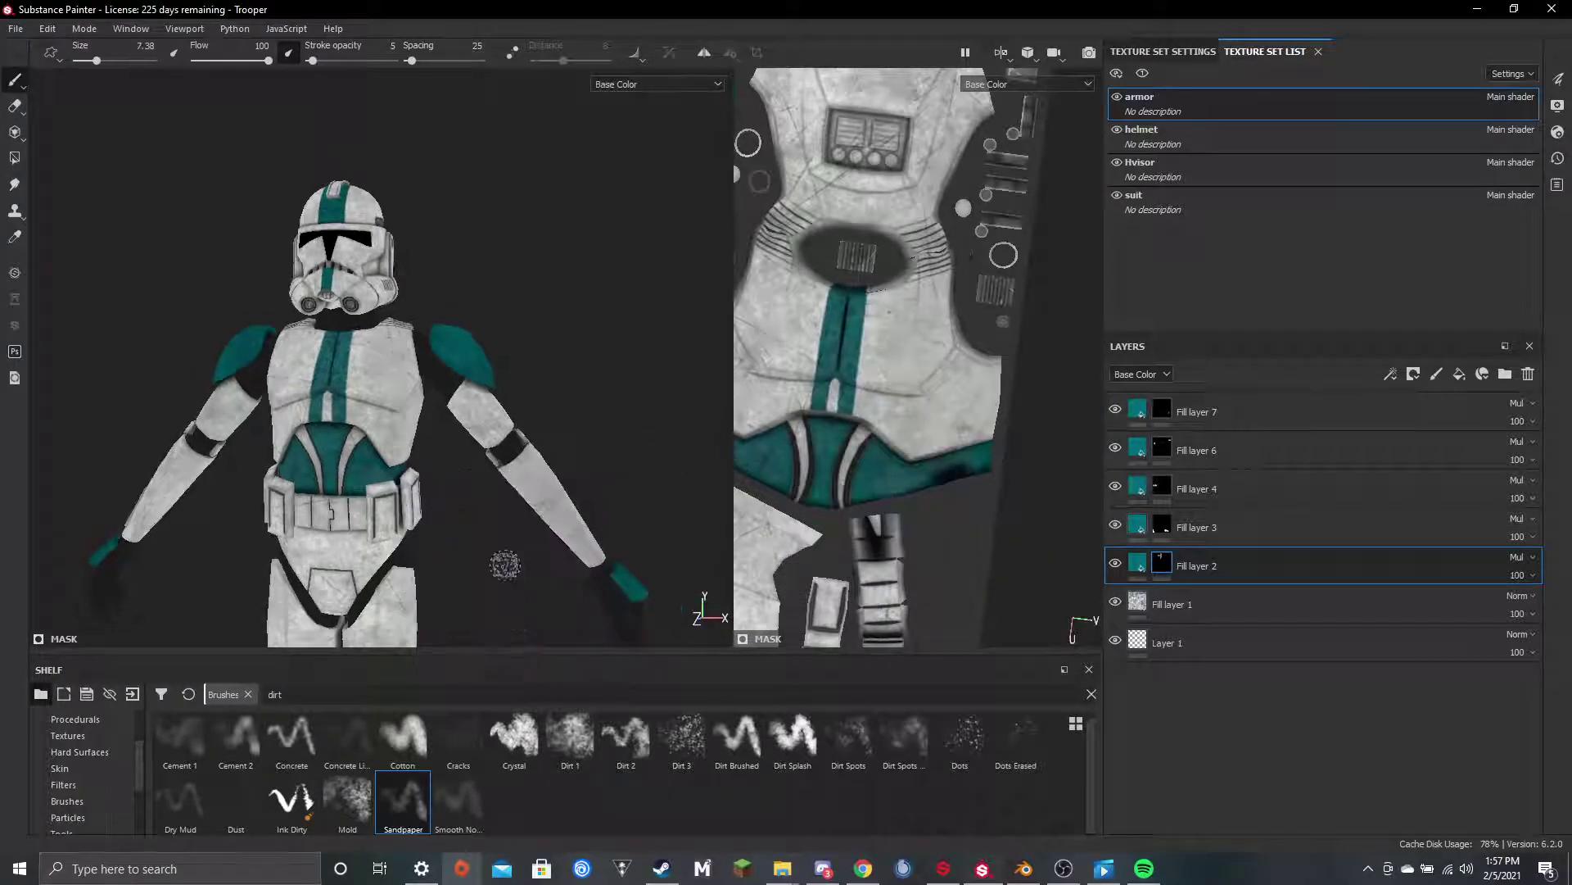
Scuff the teal waist band around the trooper's back and side with the Sandpaper brush at size 75.98
{"action": "scroll", "coordinate": [430, 490], "scroll_direction": "up", "scroll_amount": 5}
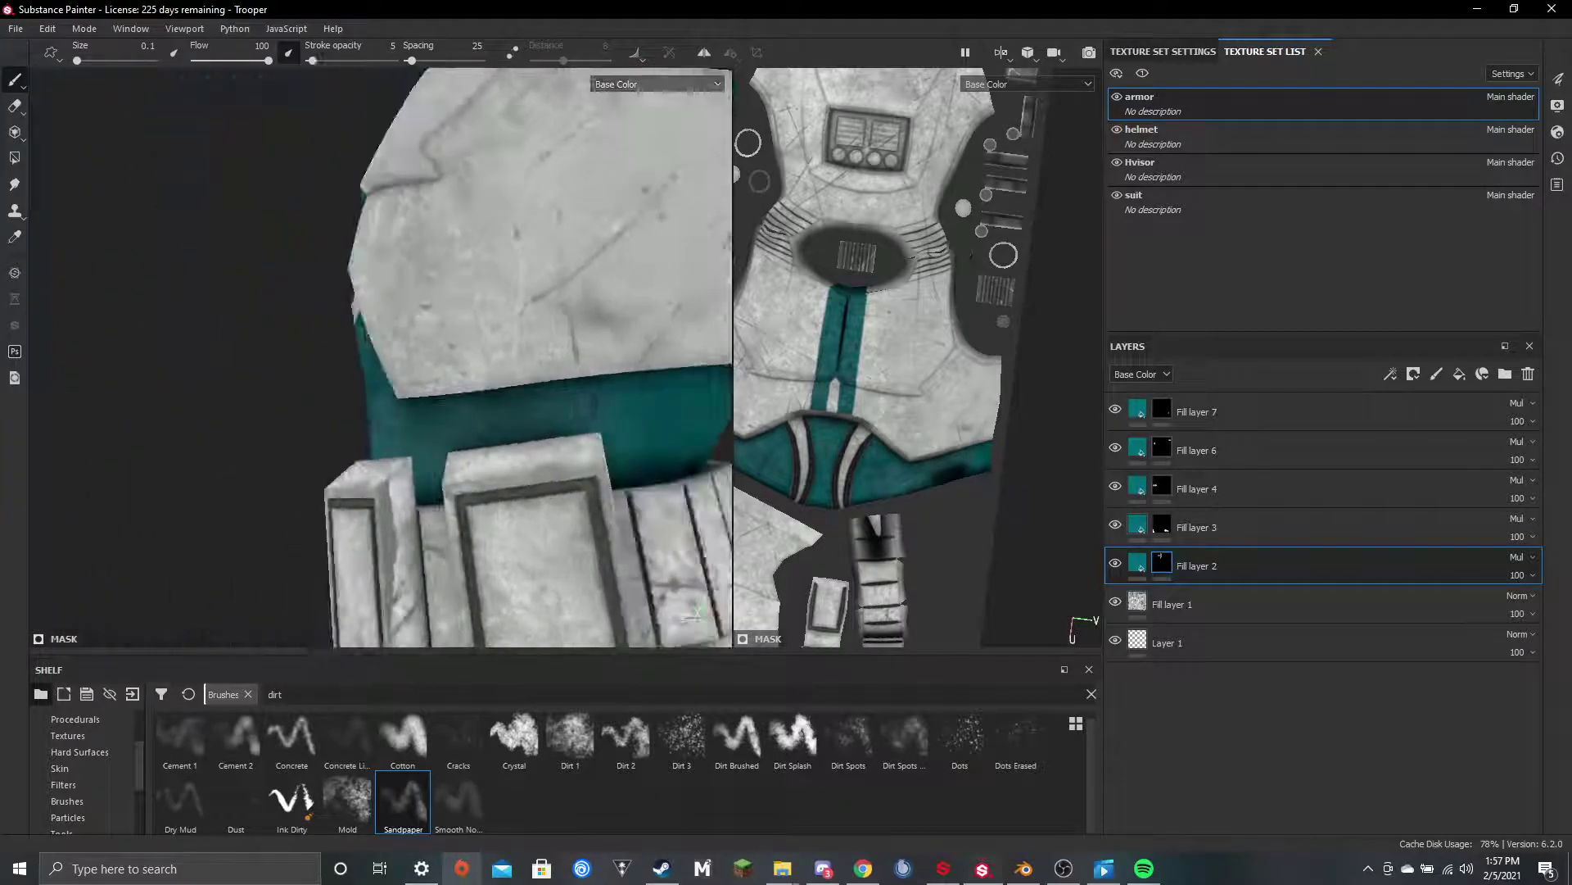
{"action": "left_click_drag", "start_coordinate": [207, 463], "coordinate": [106, 465], "text": "alt"}
{"action": "scroll", "coordinate": [328, 468], "scroll_direction": "down", "scroll_amount": 4}
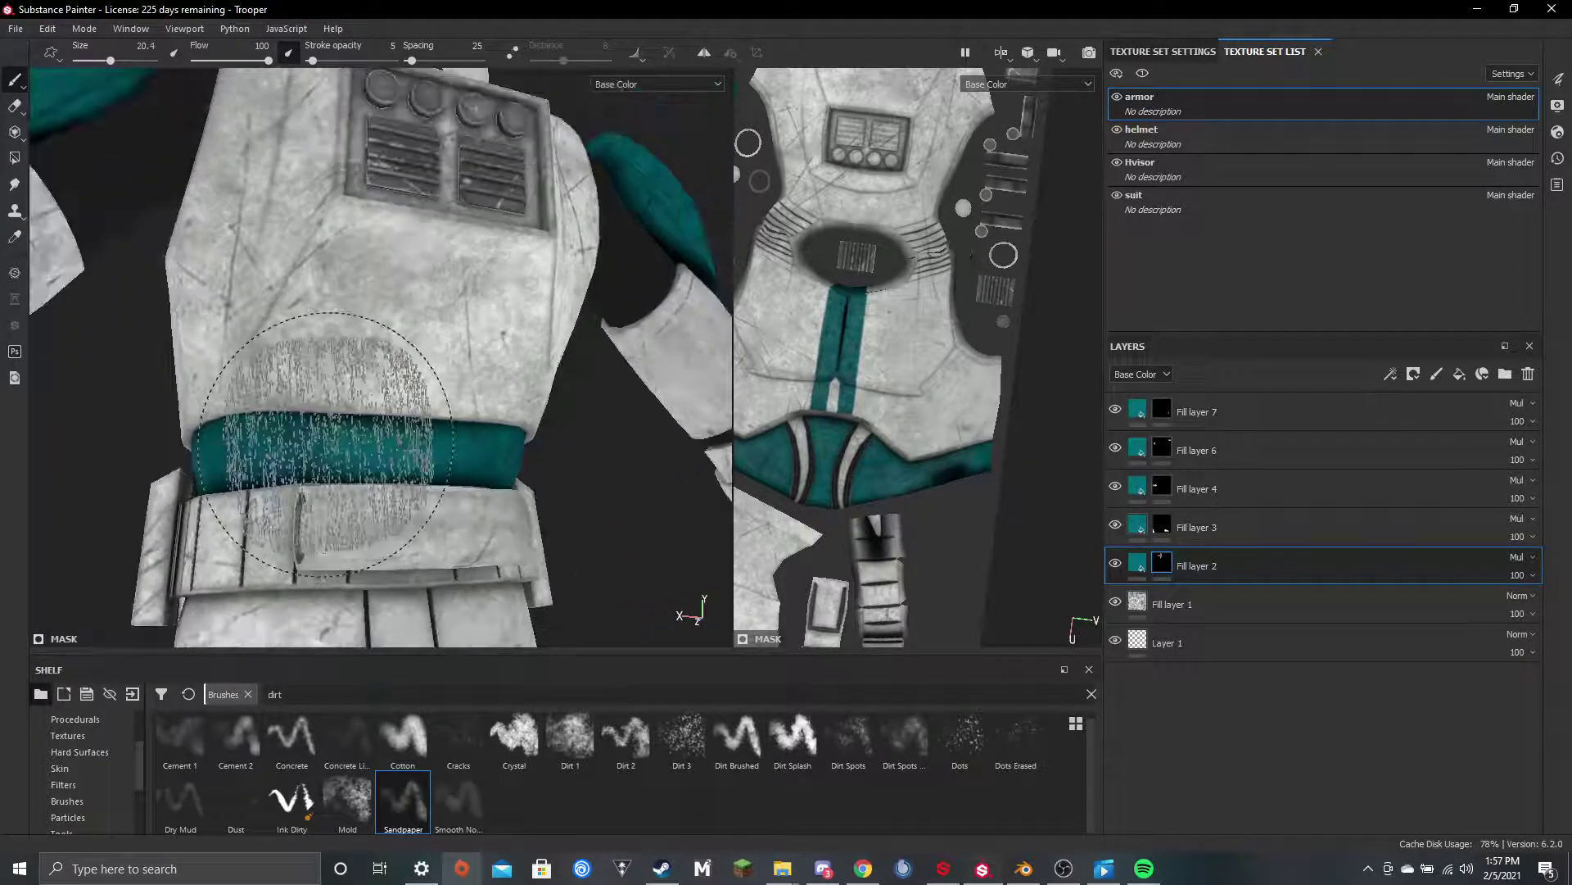
{"action": "right_click_drag", "start_coordinate": [326, 445], "coordinate": [402, 446], "text": "ctrl"}
{"action": "mouse_move", "coordinate": [352, 487]}
{"action": "left_mouse_down", "text": "alt"}
{"action": "mouse_move", "coordinate": [435, 491]}
{"action": "mouse_move", "coordinate": [89, 375]}
{"action": "mouse_move", "coordinate": [81, 348]}
{"action": "mouse_move", "coordinate": [57, 359]}
{"action": "mouse_move", "coordinate": [318, 293]}
{"action": "left_mouse_up", "text": "alt"}
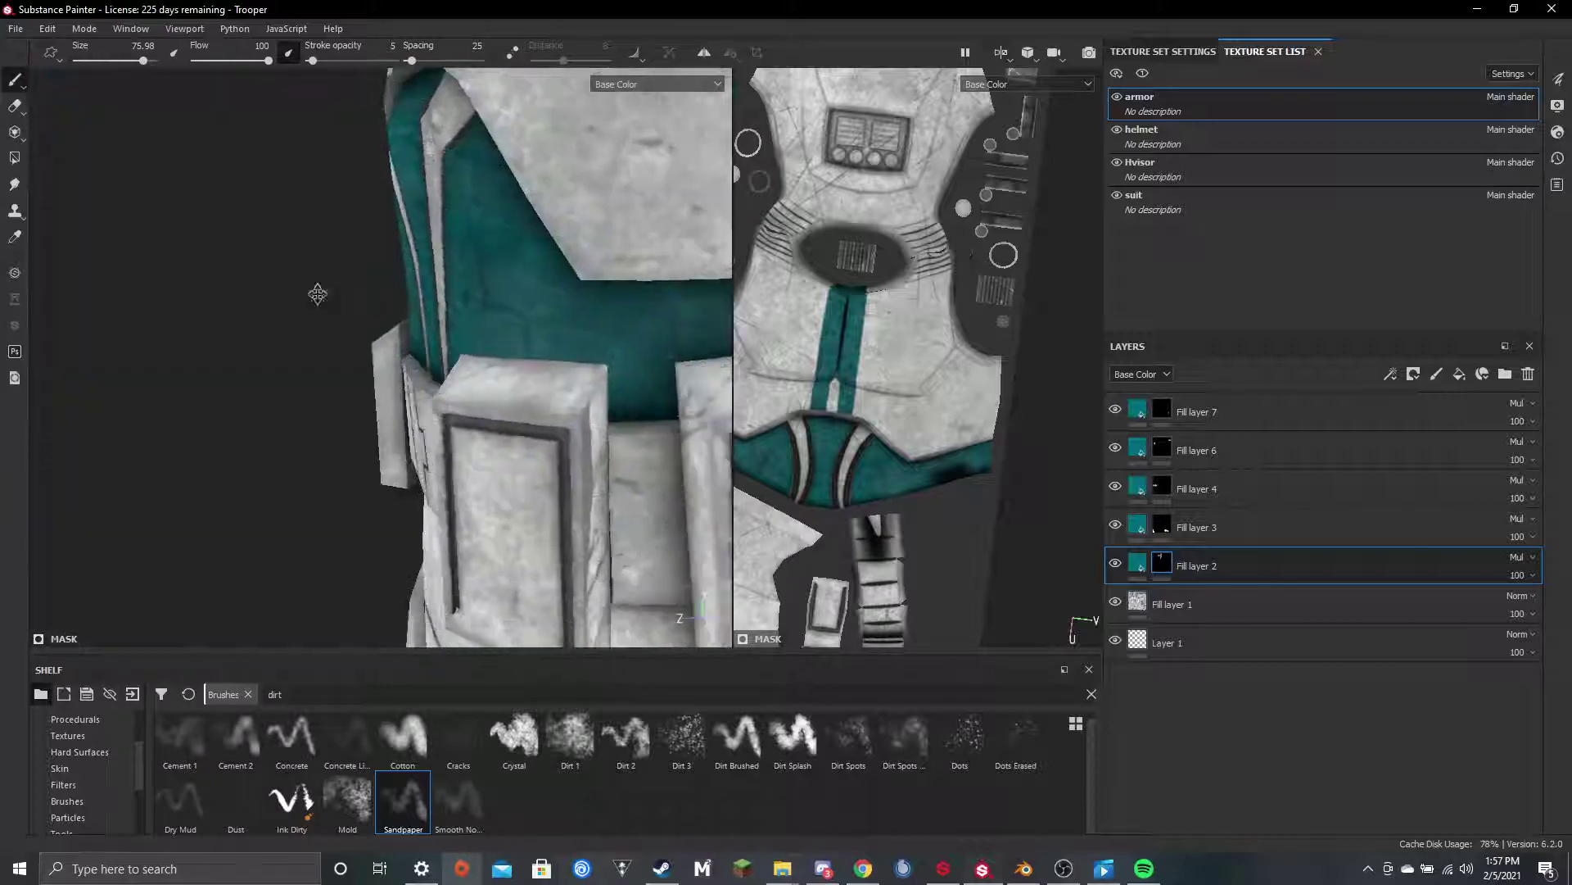
Reduce the brush size to 0.1 and examine the worn teal markings on the trooper from the side and front
{"action": "middle_click_drag", "start_coordinate": [318, 293], "coordinate": [147, 266], "text": "alt"}
{"action": "scroll", "coordinate": [393, 321], "scroll_direction": "down", "scroll_amount": 9}
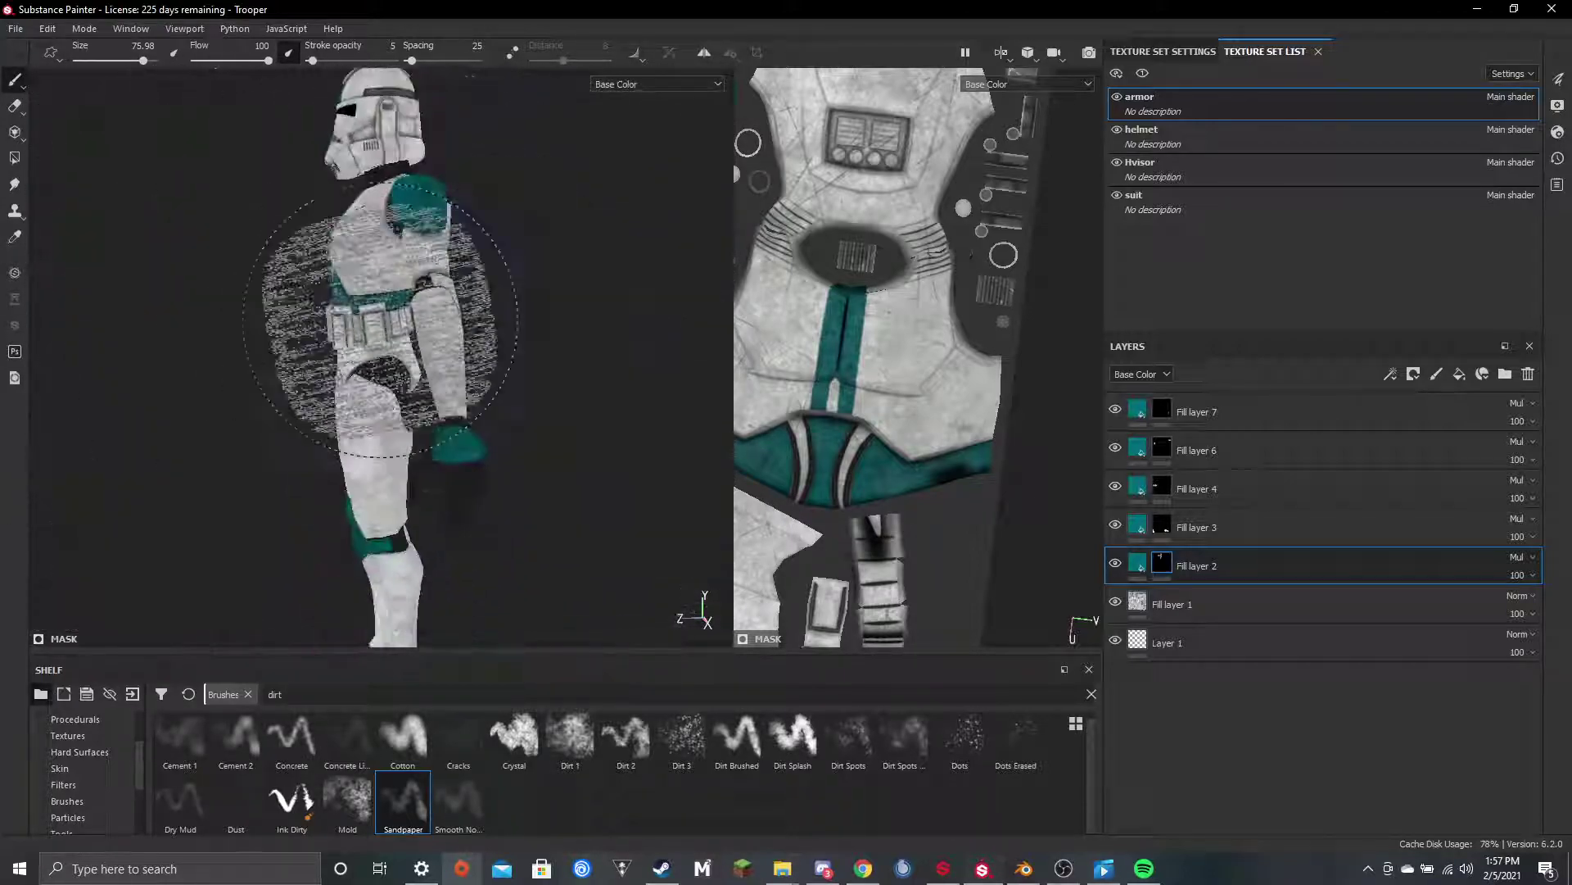
{"action": "left_click_drag", "start_coordinate": [381, 326], "coordinate": [447, 307], "text": "alt"}
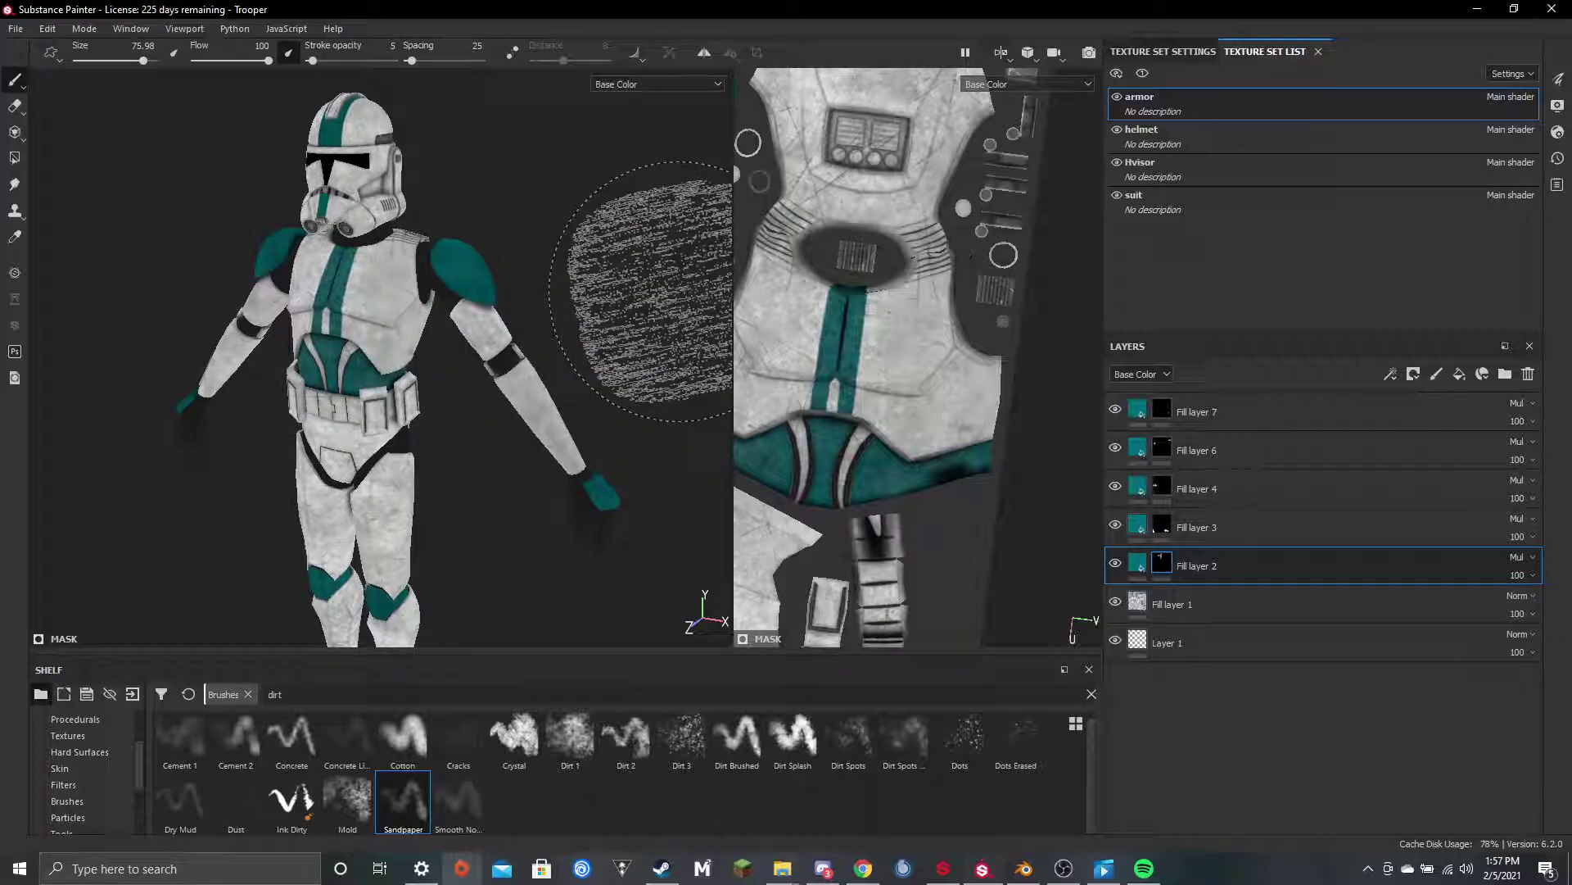
{"action": "left_click_drag", "start_coordinate": [562, 333], "coordinate": [483, 323], "text": "alt"}
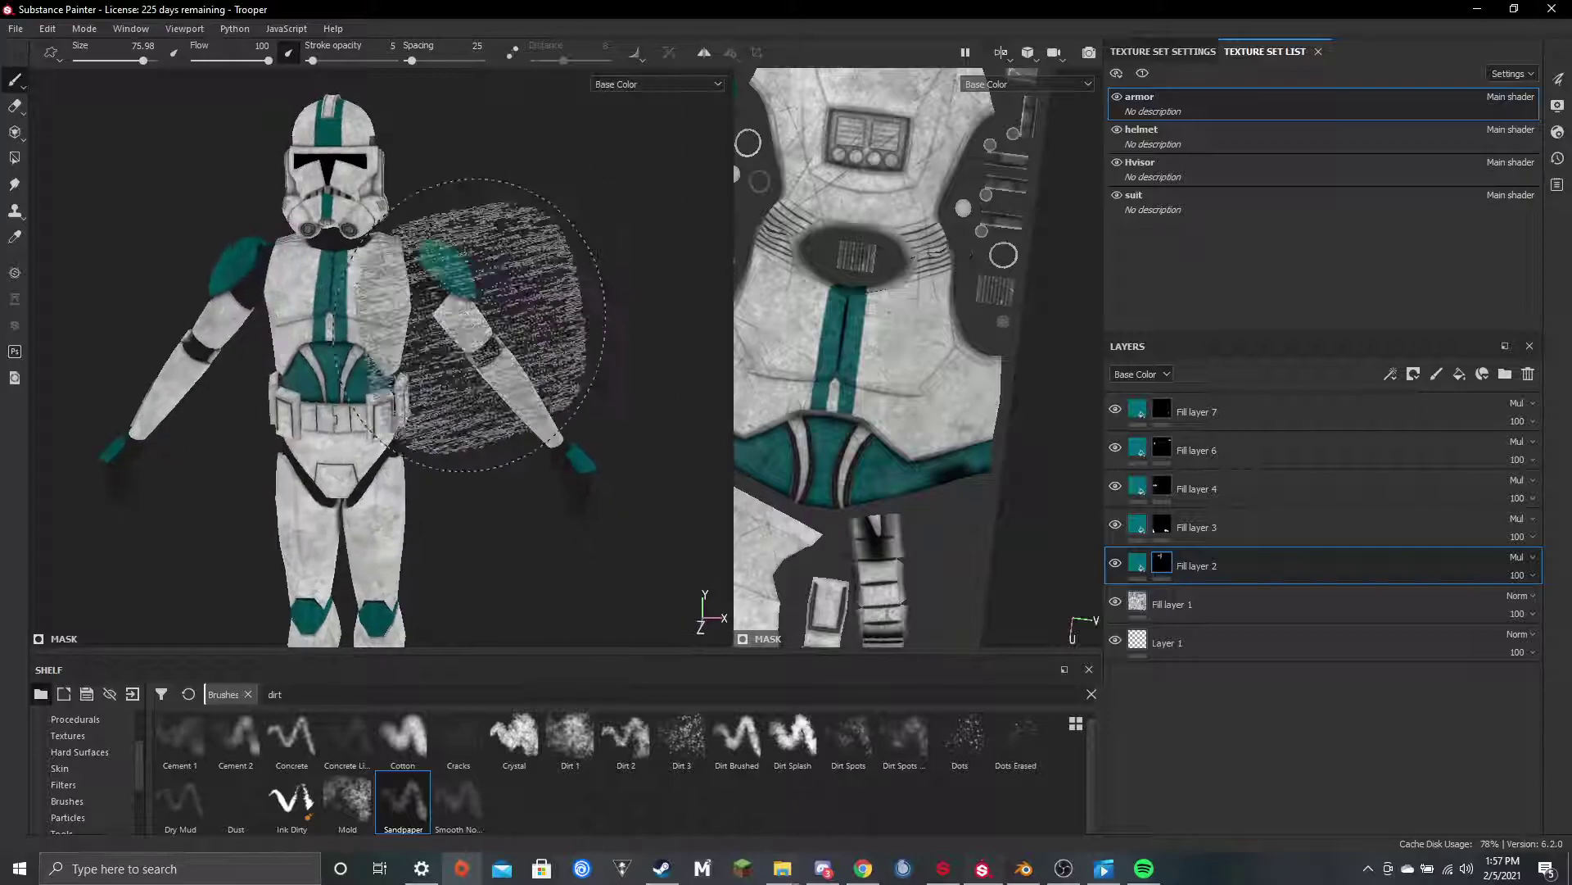
{"action": "right_click_drag", "start_coordinate": [530, 412], "coordinate": [402, 412], "text": "ctrl"}
{"action": "scroll", "coordinate": [530, 413], "scroll_direction": "down", "scroll_amount": 3}
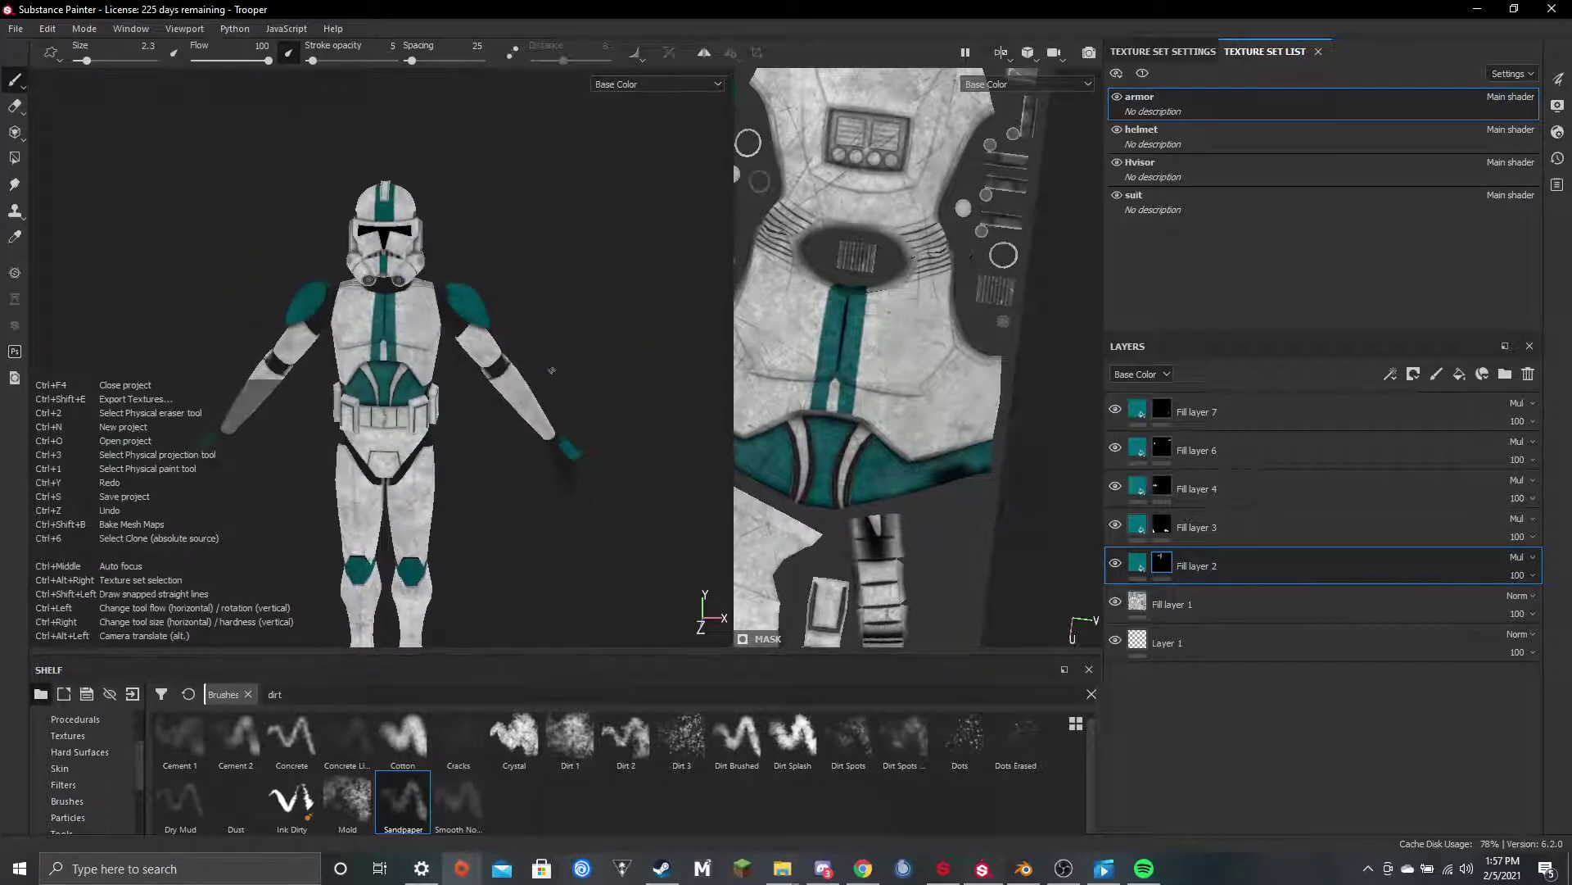
{"action": "right_click_drag", "start_coordinate": [551, 370], "coordinate": [533, 370], "text": "ctrl"}
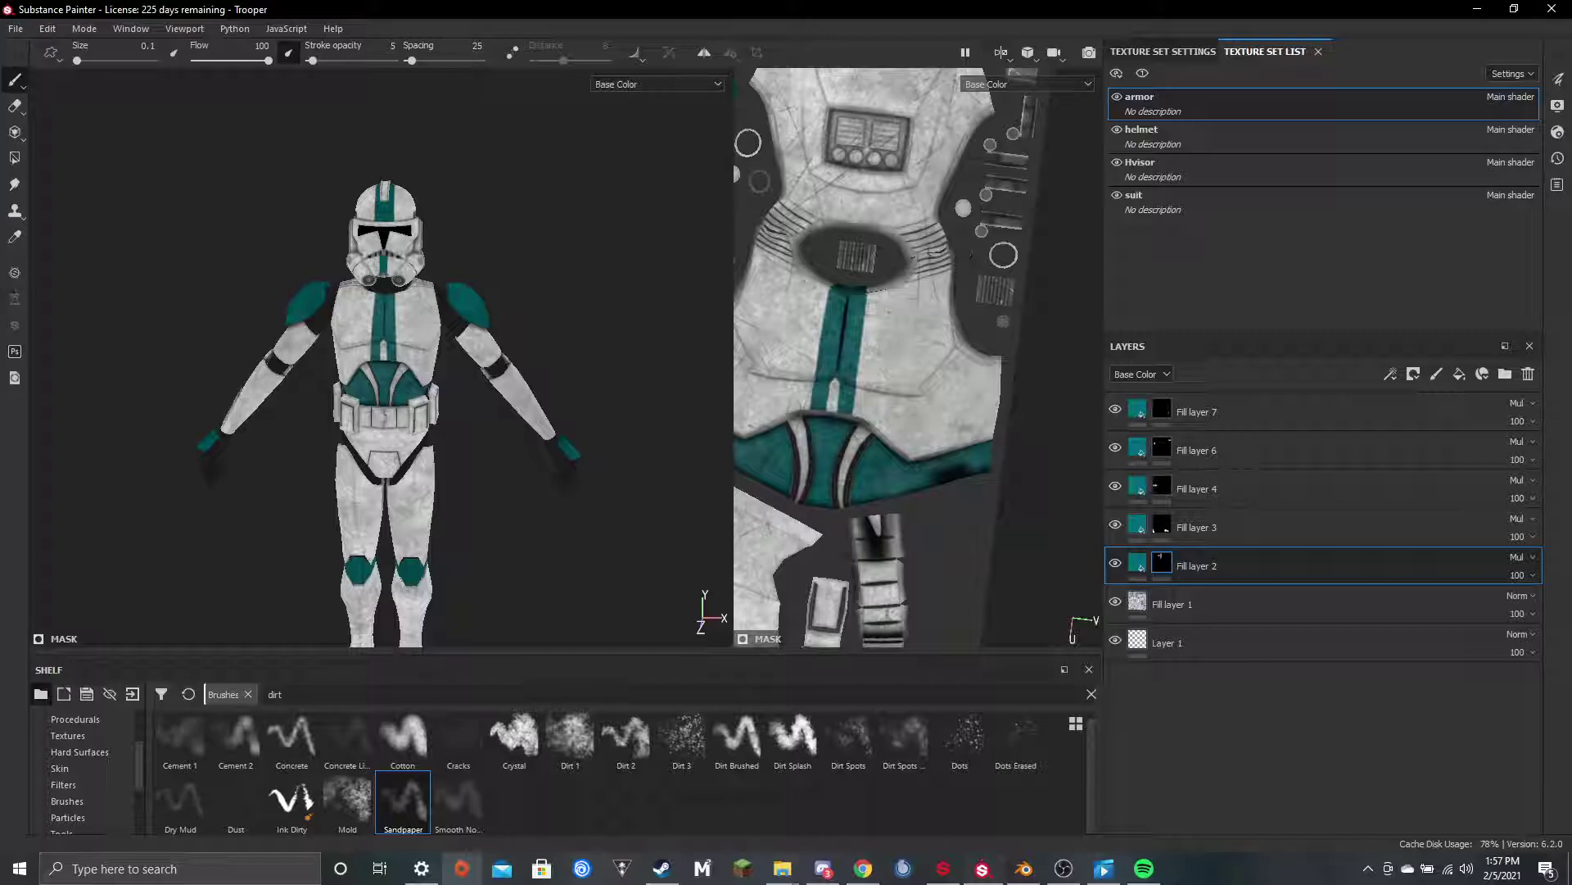
{"action": "scroll", "coordinate": [360, 258], "scroll_direction": "up", "scroll_amount": 4}
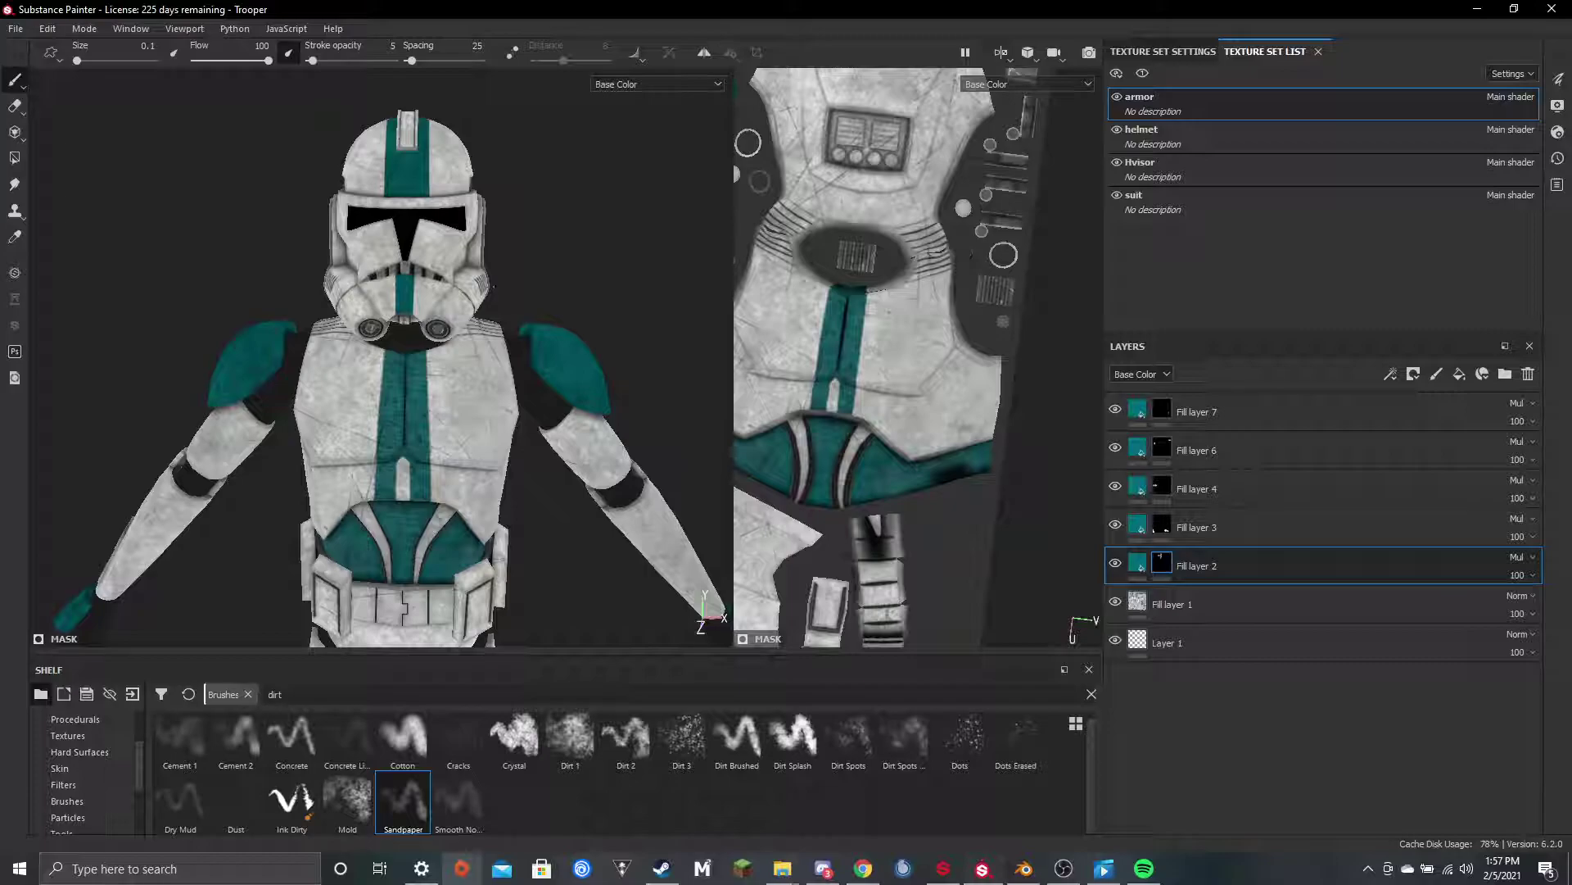
{"action": "scroll", "coordinate": [493, 286], "scroll_direction": "up", "scroll_amount": 5}
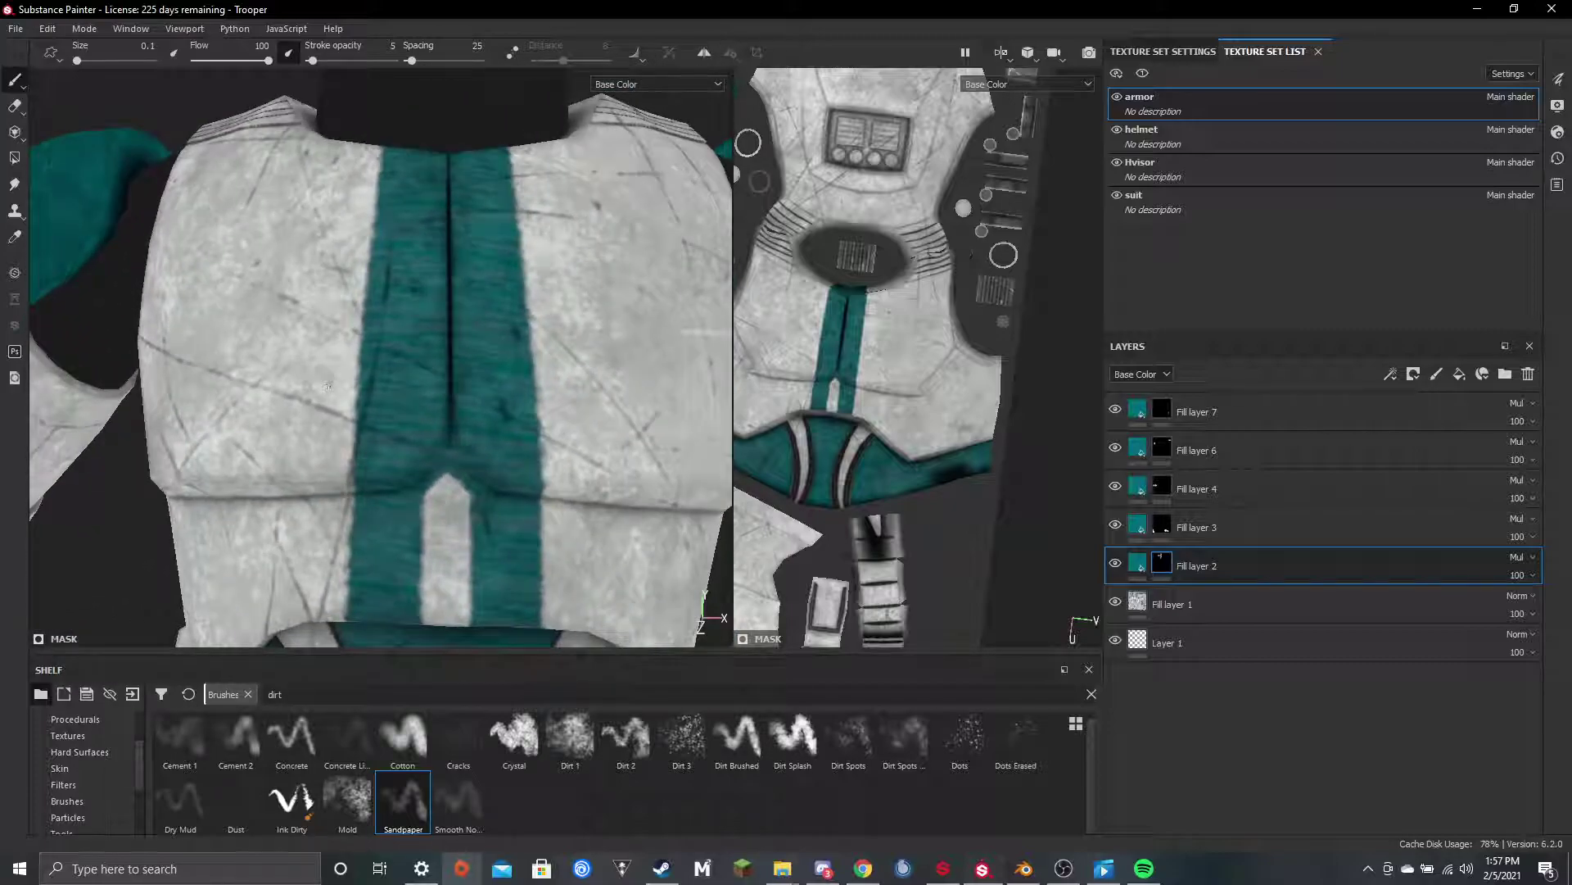
{"action": "scroll", "coordinate": [327, 387], "scroll_direction": "down", "scroll_amount": 5}
{"action": "scroll", "coordinate": [617, 416], "scroll_direction": "down", "scroll_amount": 5}
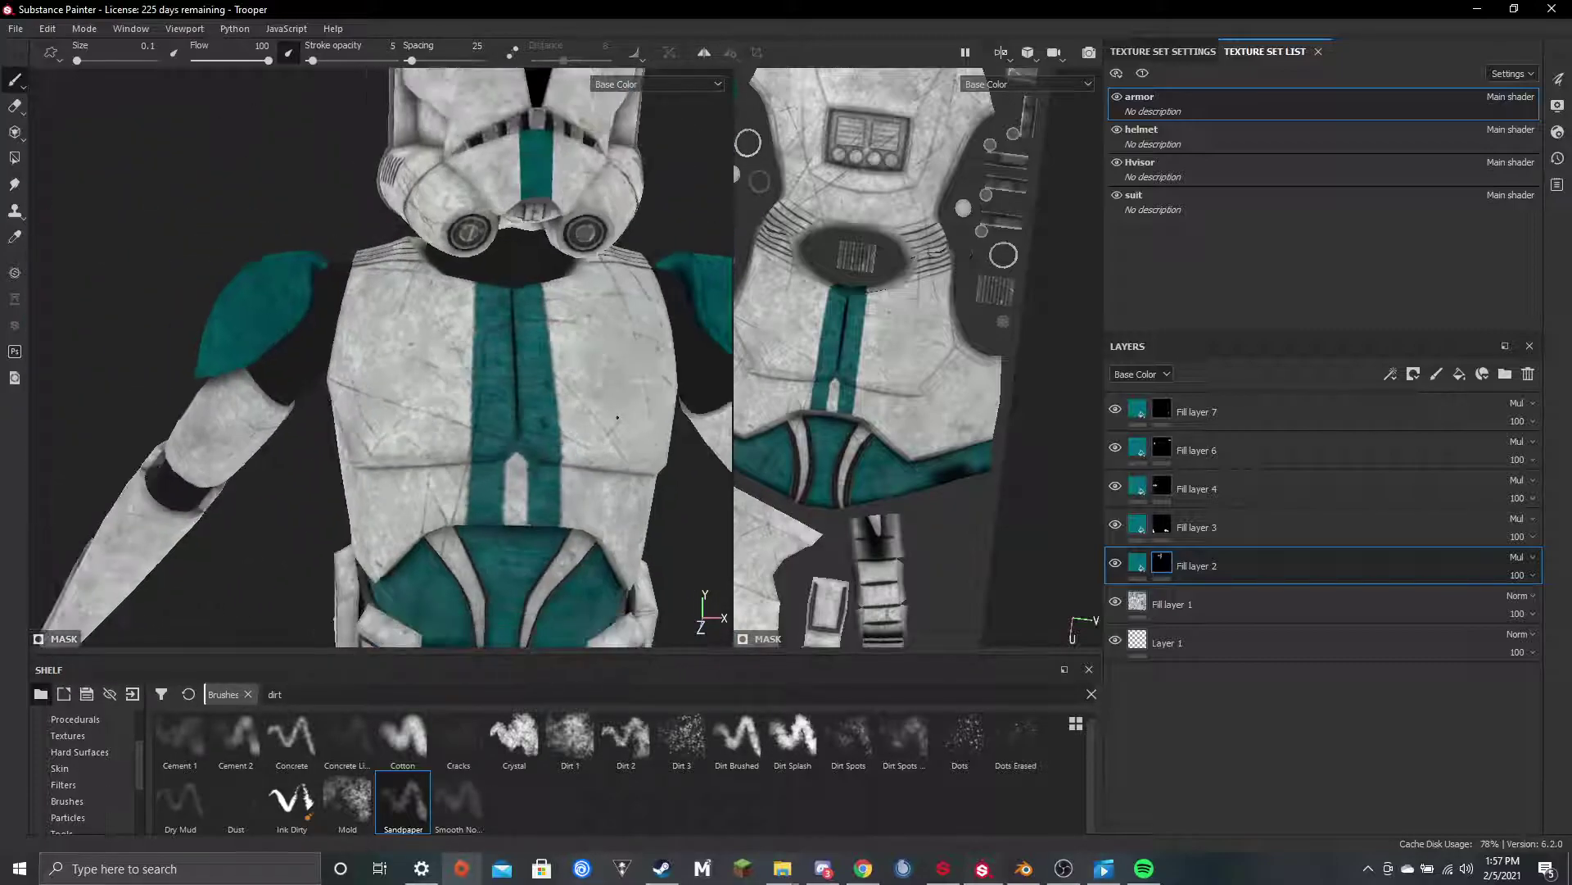
Scratch the teal chest stripe with thin straight marks using the Dirt Brushed brush at size 0.1
{"action": "scroll", "coordinate": [381, 356], "scroll_direction": "up", "scroll_amount": 5}
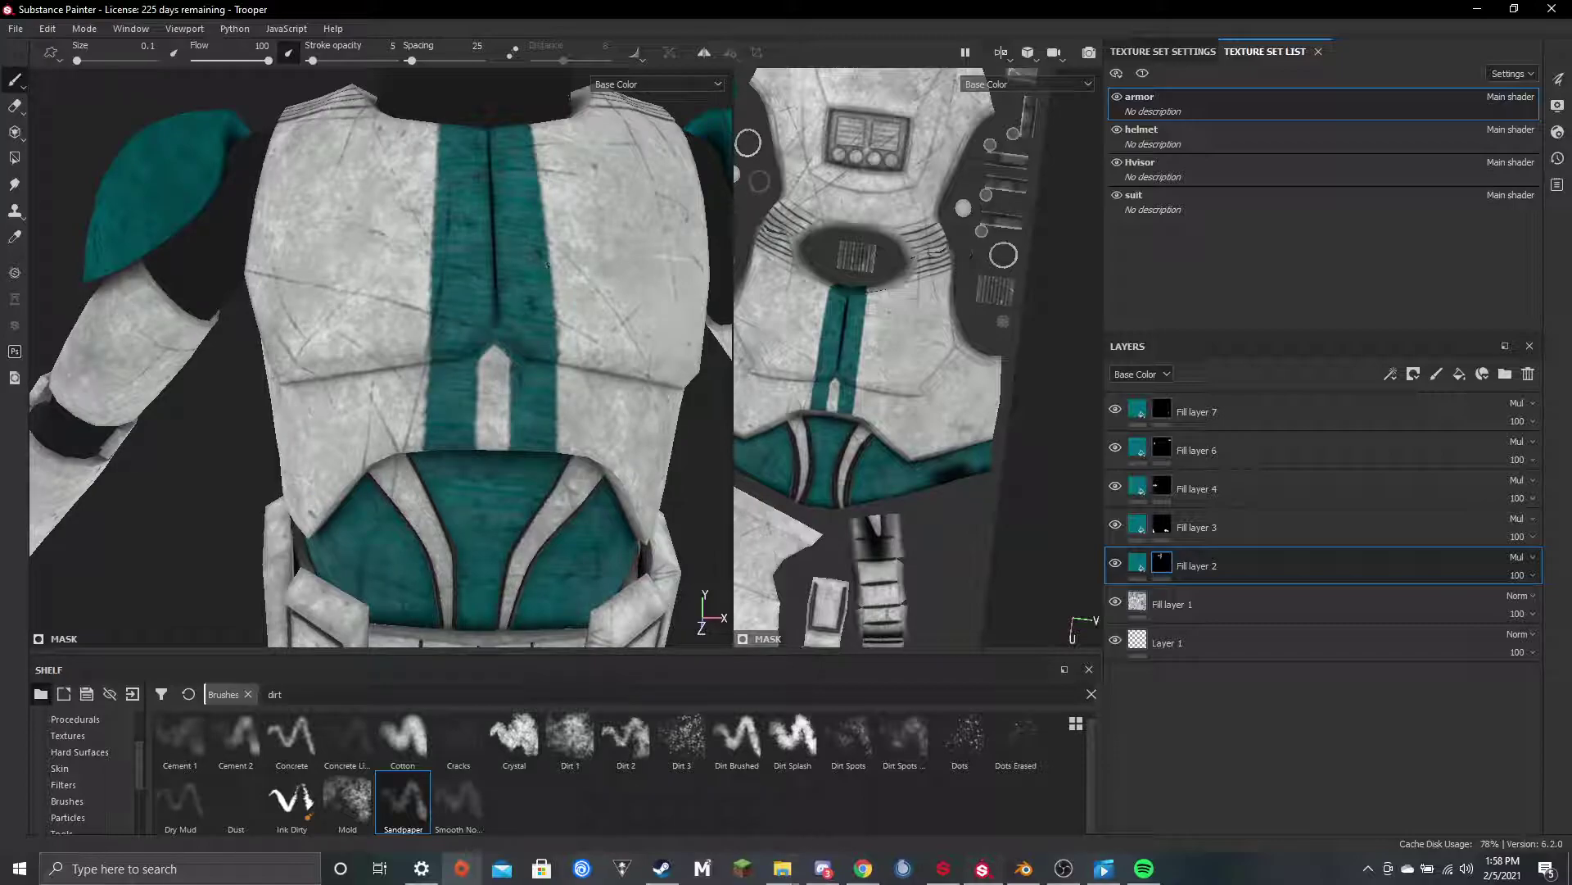
{"action": "left_click", "coordinate": [736, 741]}
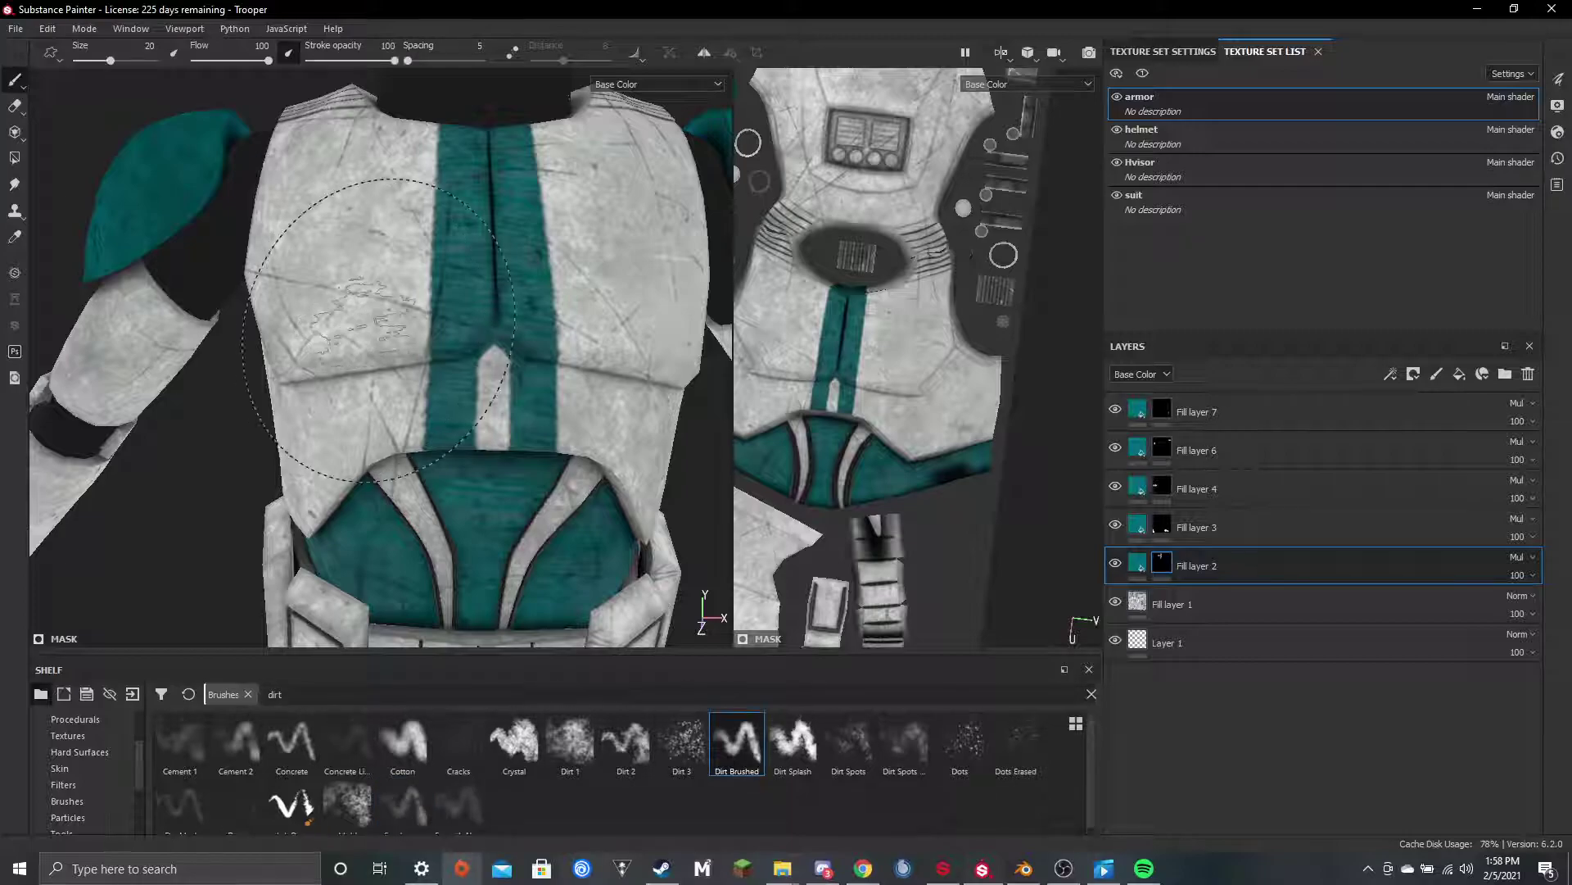
{"action": "key", "text": "ctrl"}
{"action": "right_click_drag", "start_coordinate": [378, 234], "coordinate": [366, 239], "text": "ctrl"}
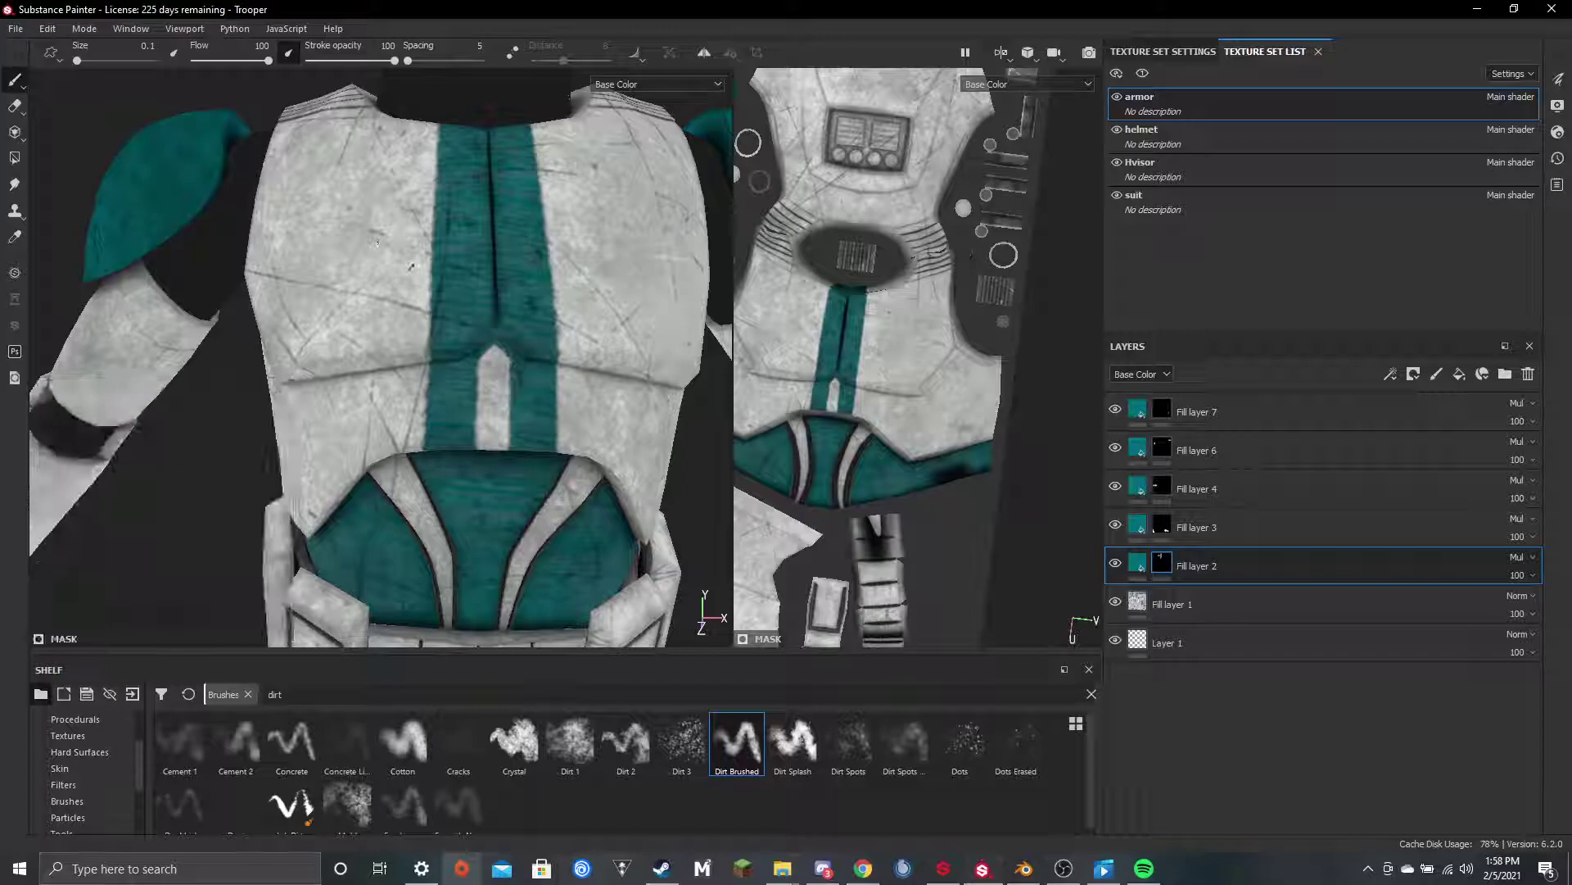
{"action": "key", "text": "shift"}
{"action": "middle_click_drag", "start_coordinate": [618, 246], "coordinate": [530, 283], "text": "alt"}
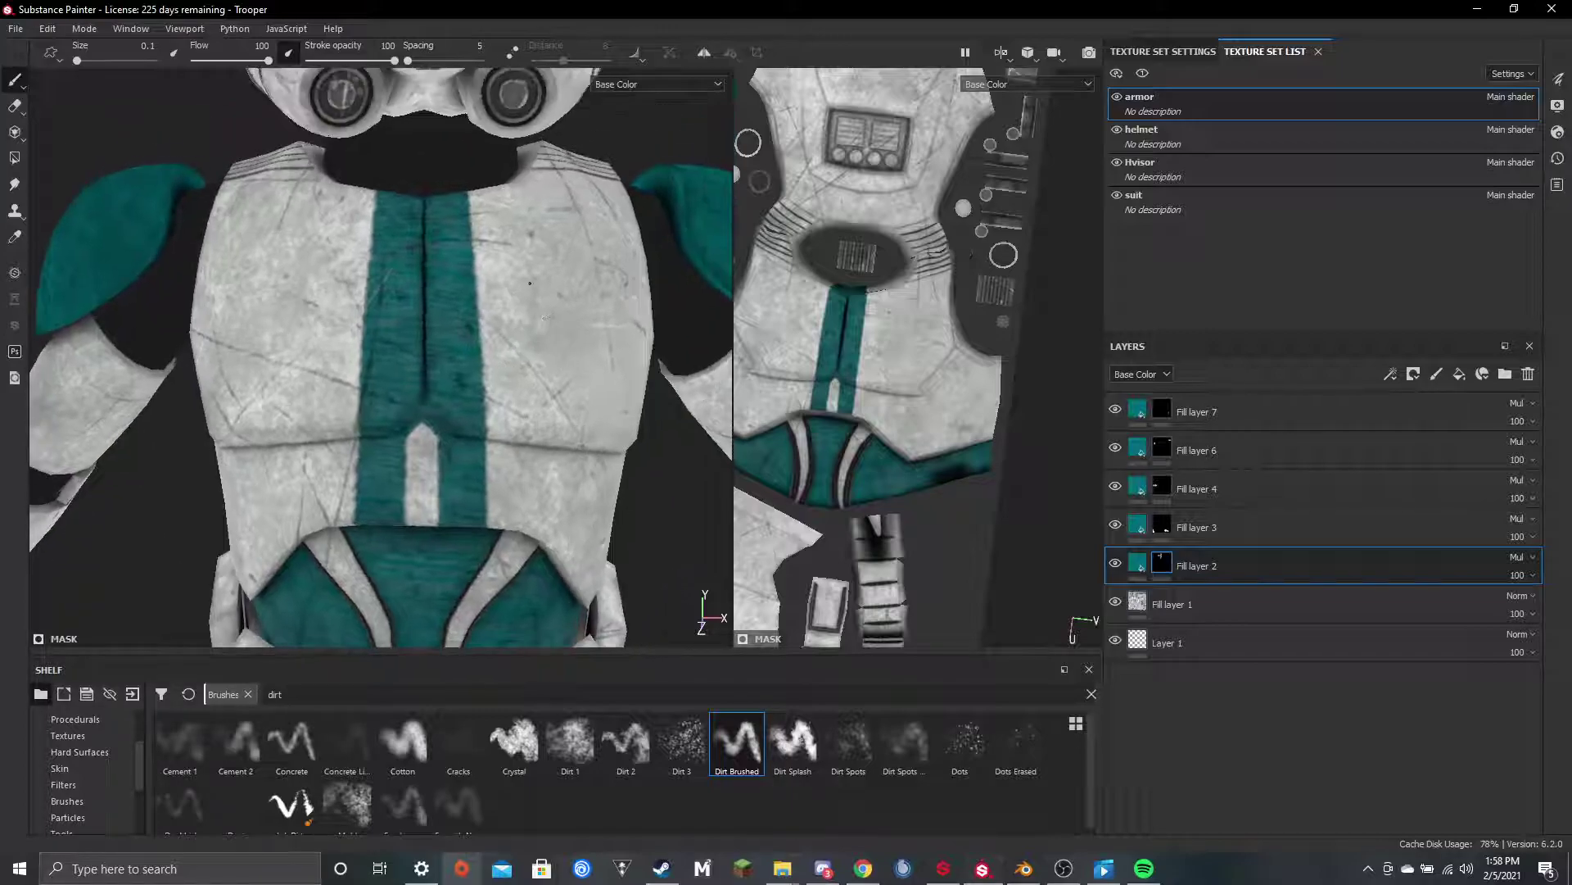
{"action": "left_click_drag", "start_coordinate": [459, 376], "coordinate": [477, 353]}
{"action": "middle_click_drag", "start_coordinate": [565, 533], "coordinate": [561, 431], "text": "alt"}
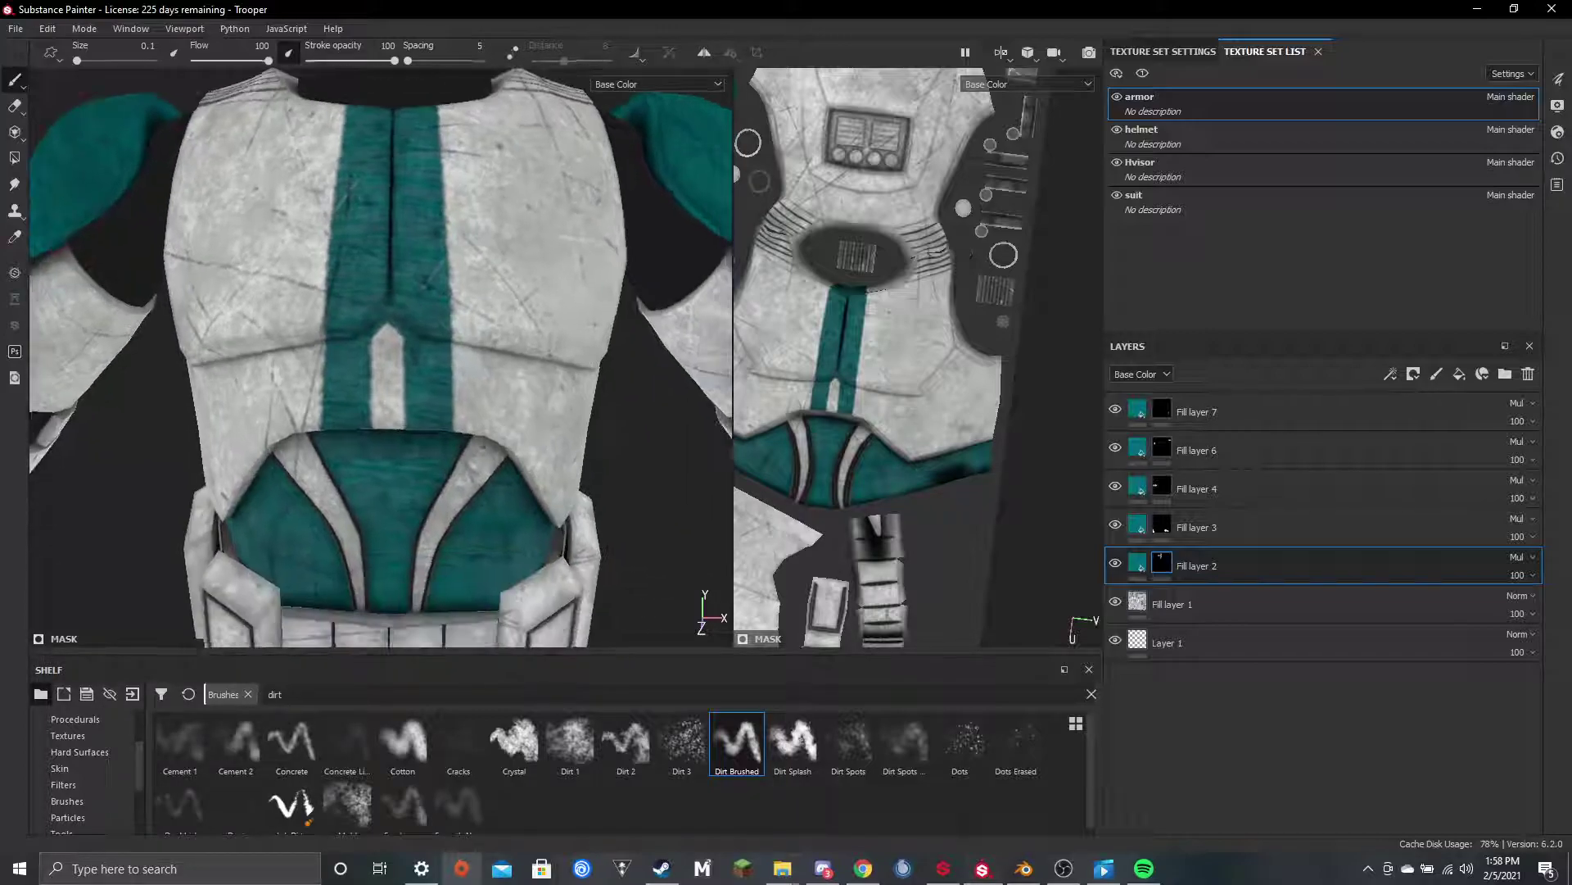
{"action": "left_click_drag", "start_coordinate": [561, 431], "coordinate": [545, 393], "text": "alt"}
{"action": "scroll", "coordinate": [312, 380], "scroll_direction": "up", "scroll_amount": 3}
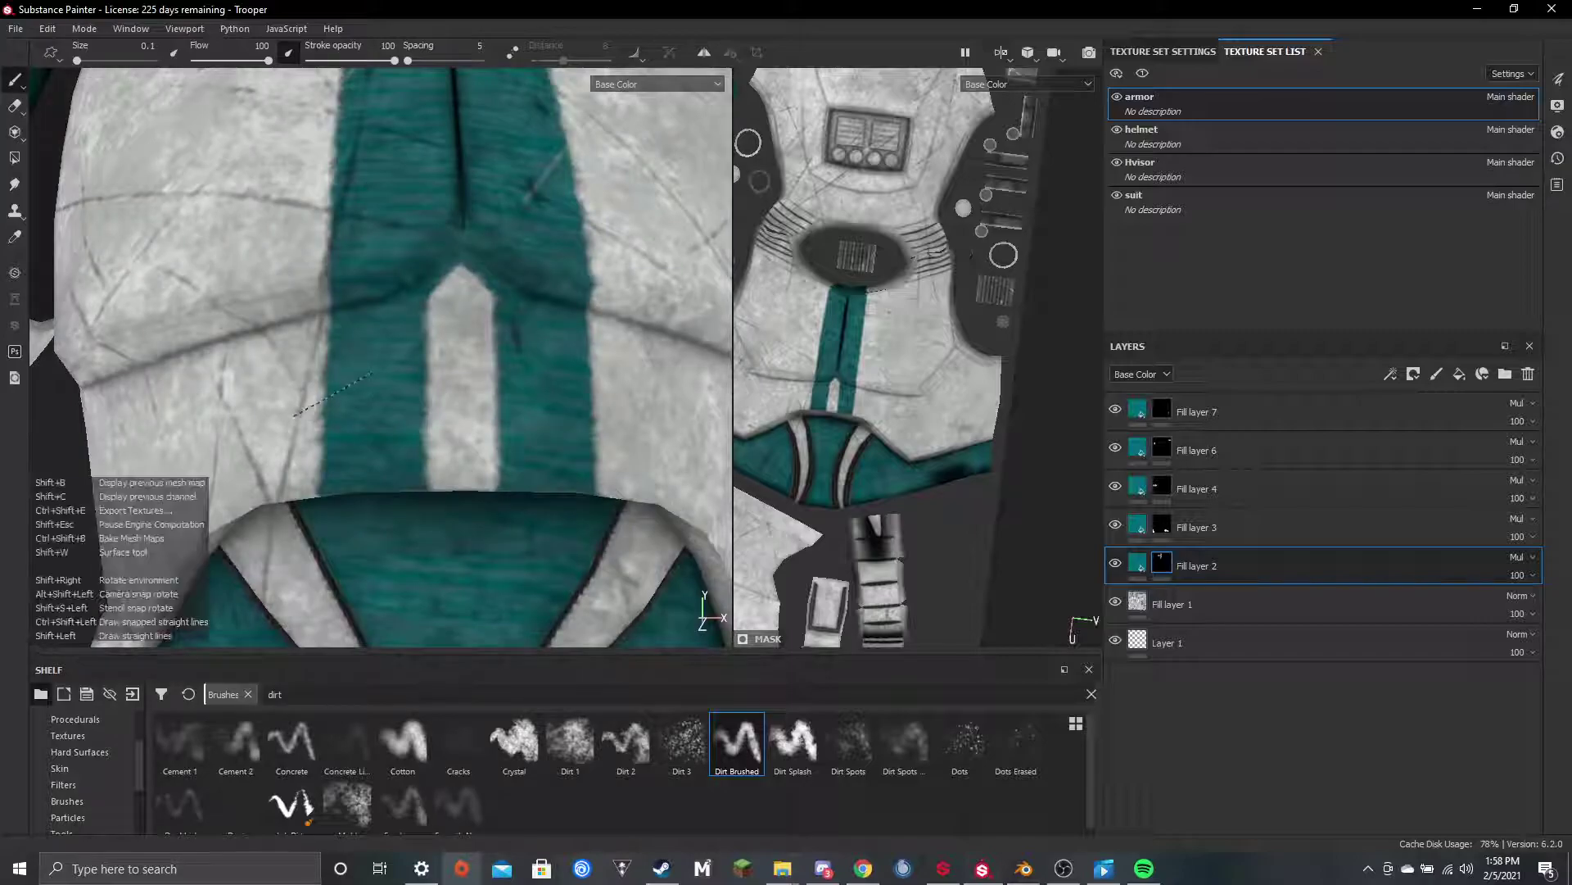
Add thin scratches across the front and side of the teal abdomen with the Dirt Brushed brush
{"action": "scroll", "coordinate": [525, 385], "scroll_direction": "down", "scroll_amount": 6}
{"action": "left_click_drag", "start_coordinate": [573, 362], "coordinate": [587, 386], "text": "alt"}
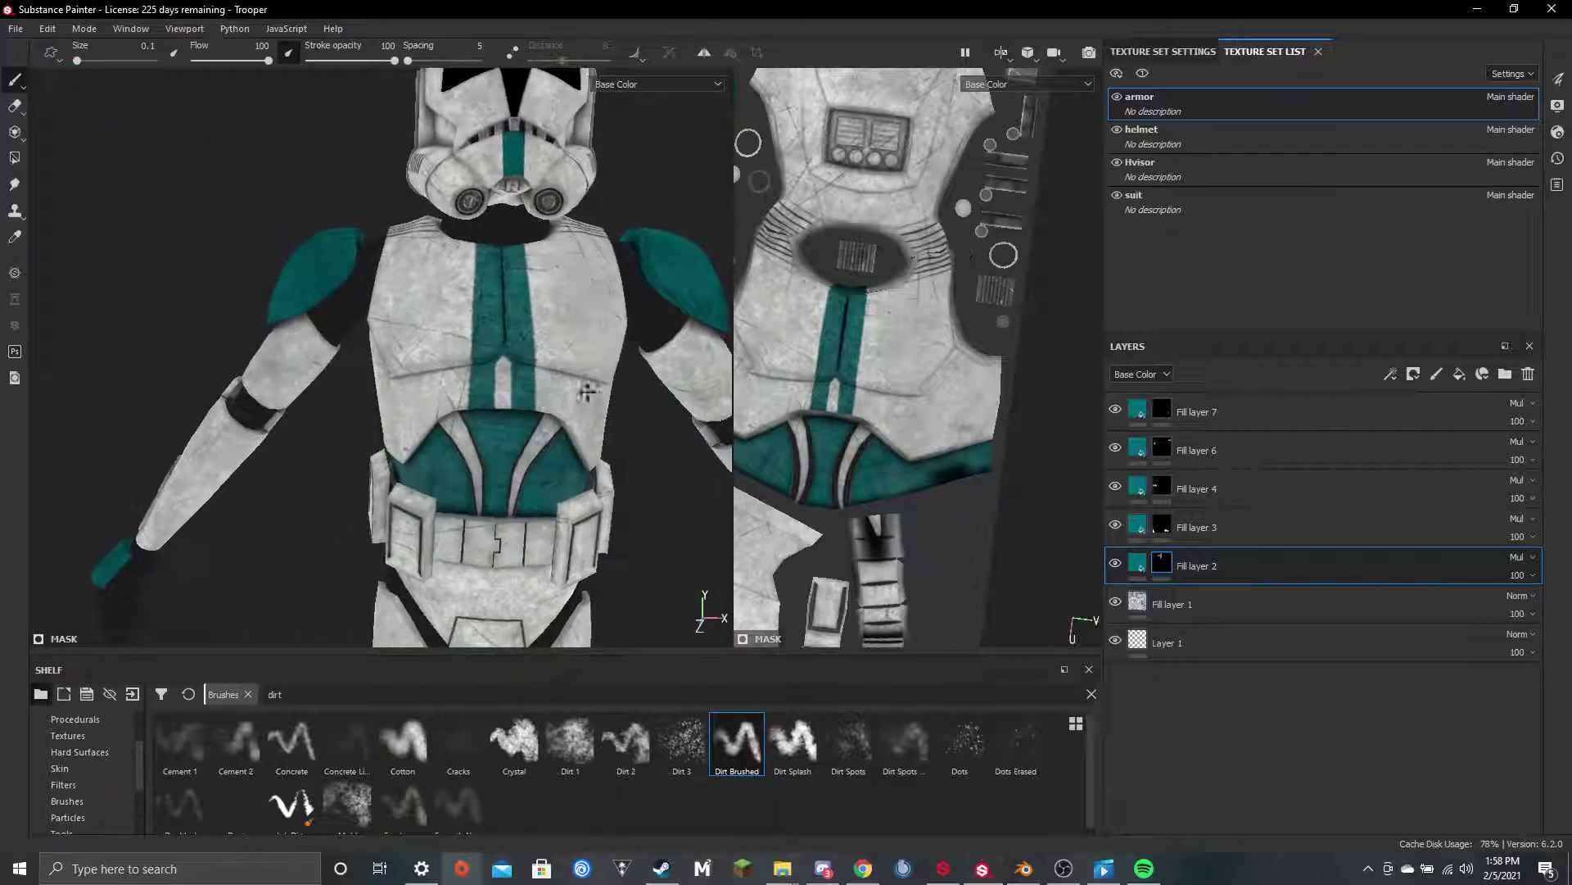
{"action": "middle_click_drag", "start_coordinate": [586, 386], "coordinate": [495, 404], "text": "alt"}
{"action": "left_click_drag", "start_coordinate": [494, 404], "coordinate": [415, 505], "text": "alt"}
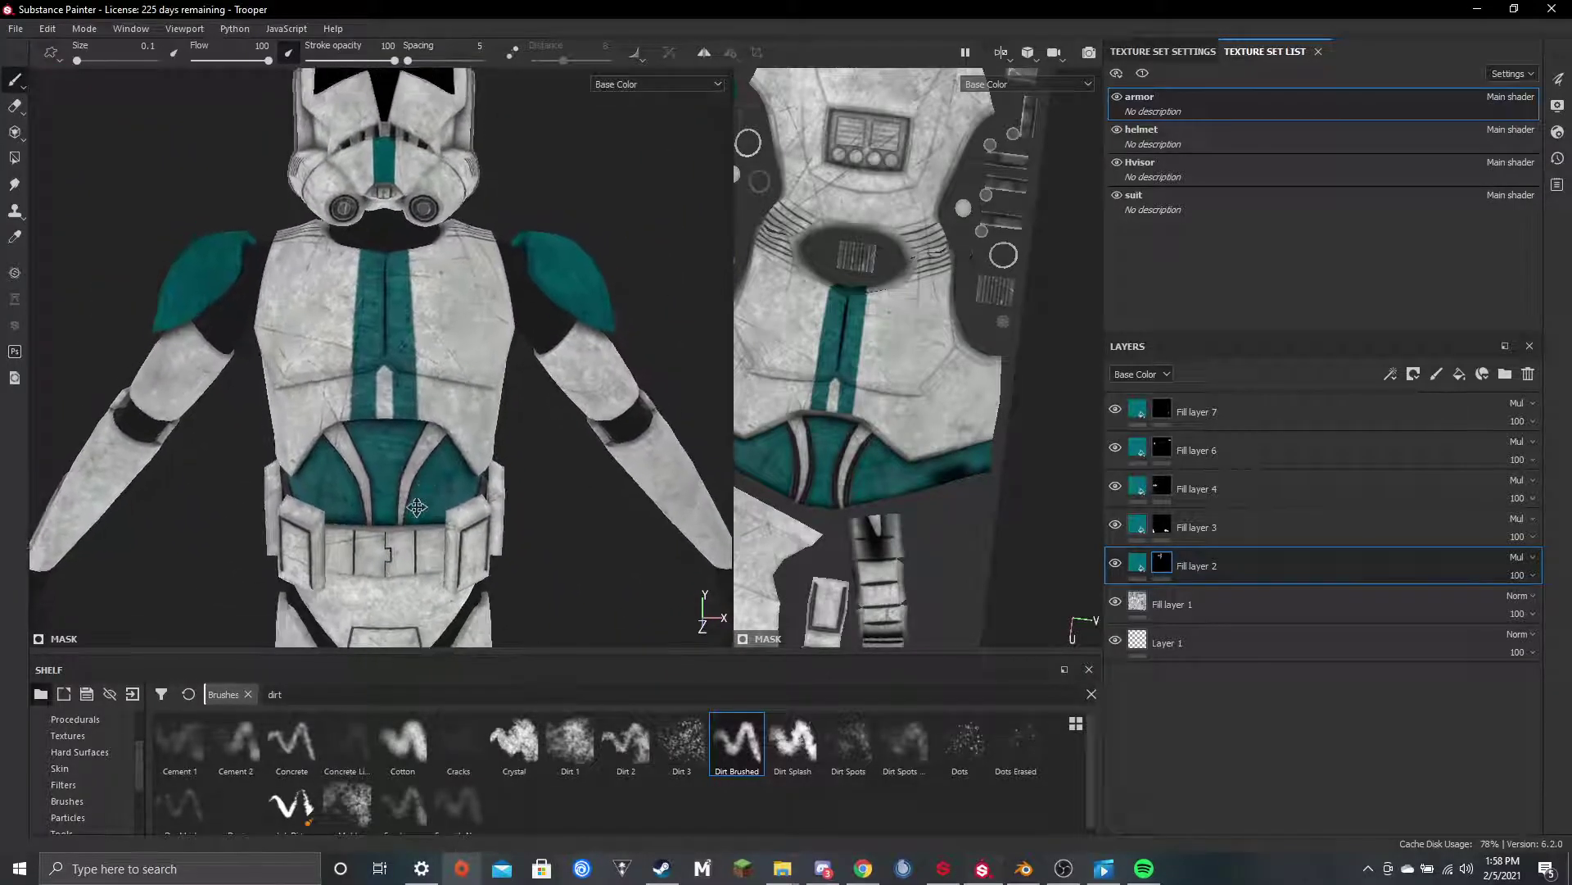
{"action": "middle_click_drag", "start_coordinate": [415, 506], "coordinate": [427, 450], "text": "alt"}
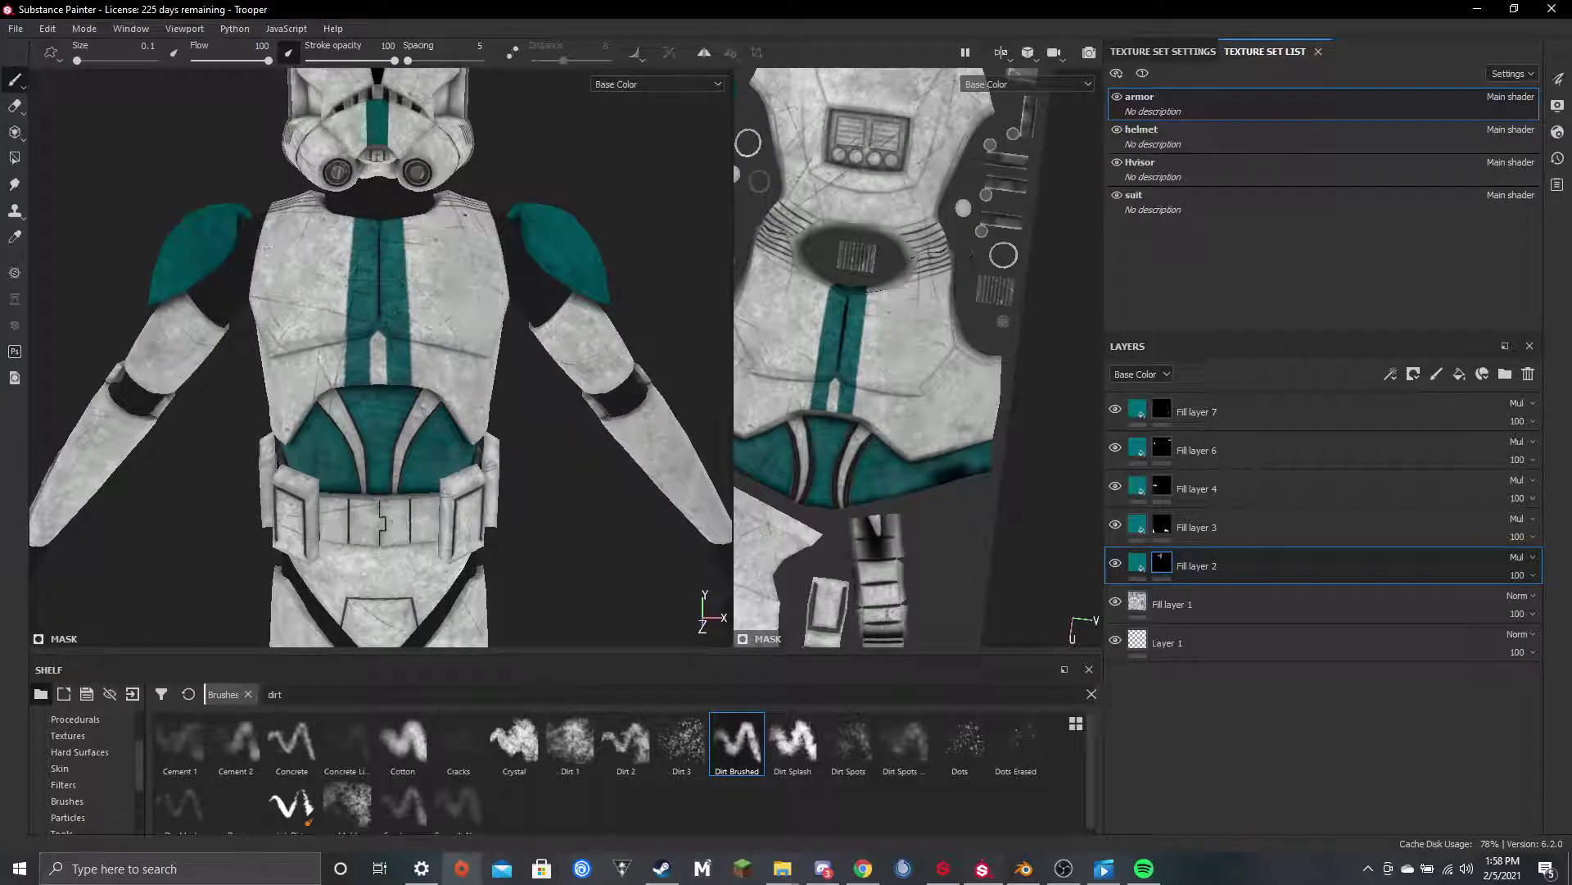
{"action": "scroll", "coordinate": [399, 404], "scroll_direction": "up", "scroll_amount": 8}
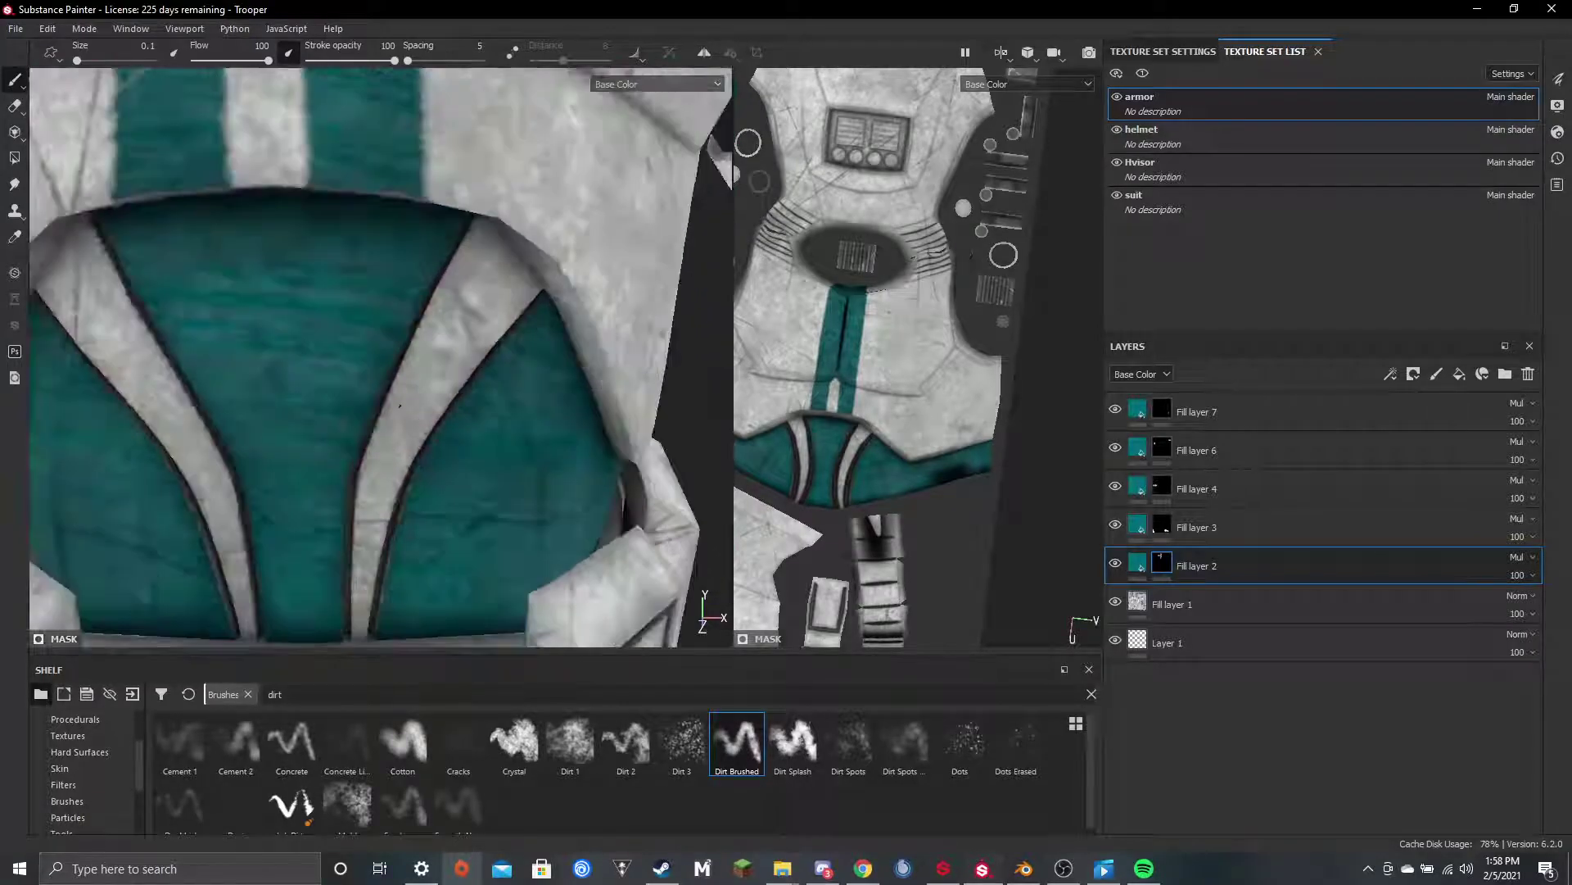
{"action": "scroll", "coordinate": [399, 404], "scroll_direction": "down", "scroll_amount": 8}
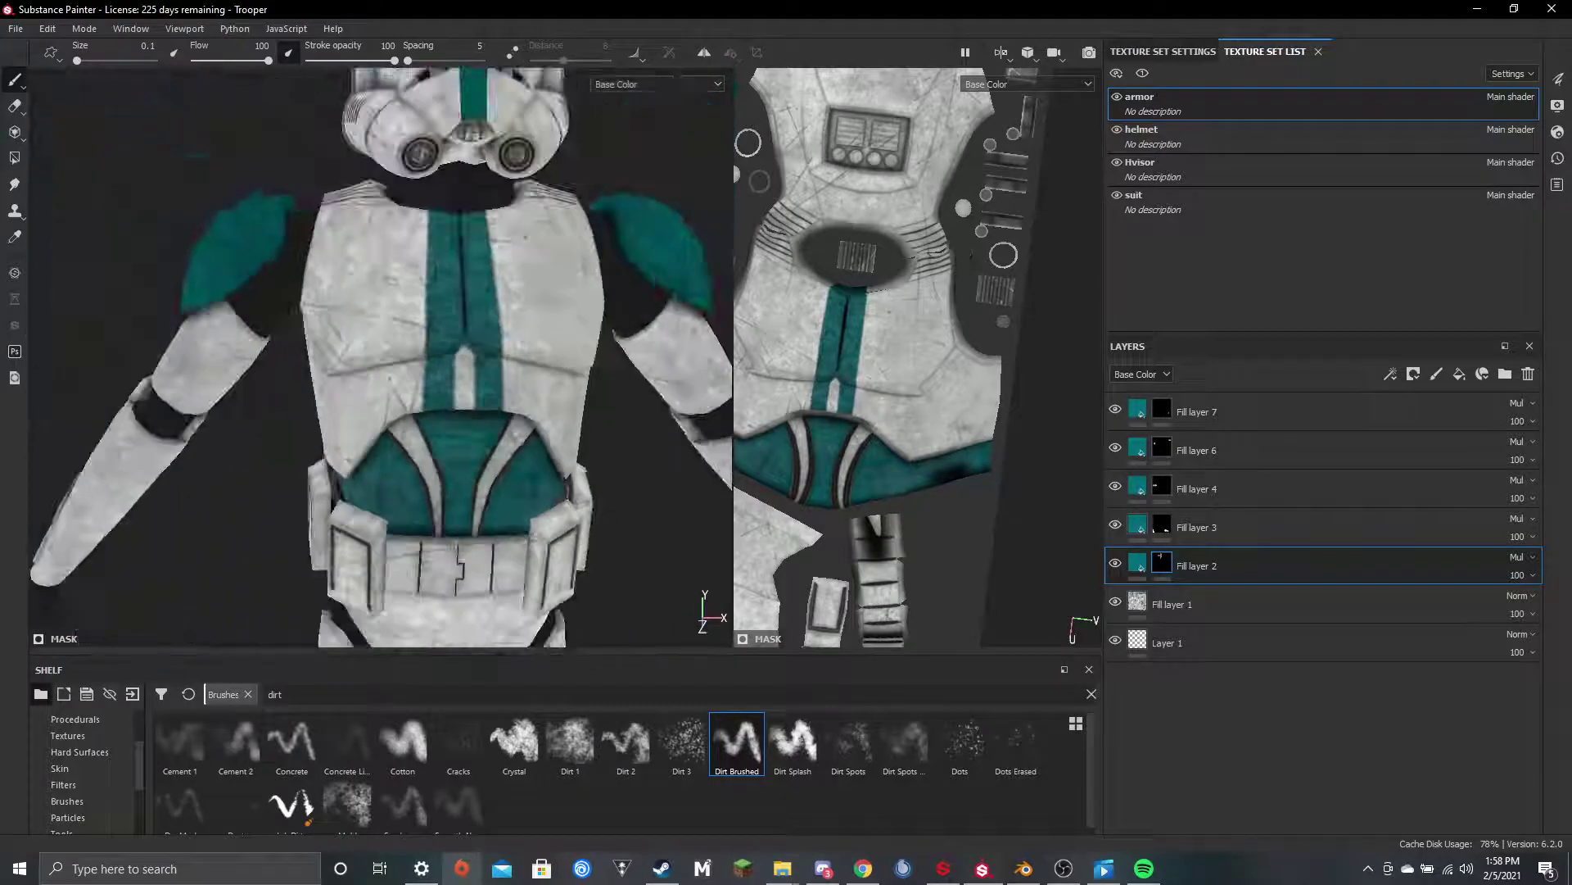
{"action": "scroll", "coordinate": [539, 461], "scroll_direction": "up", "scroll_amount": 8}
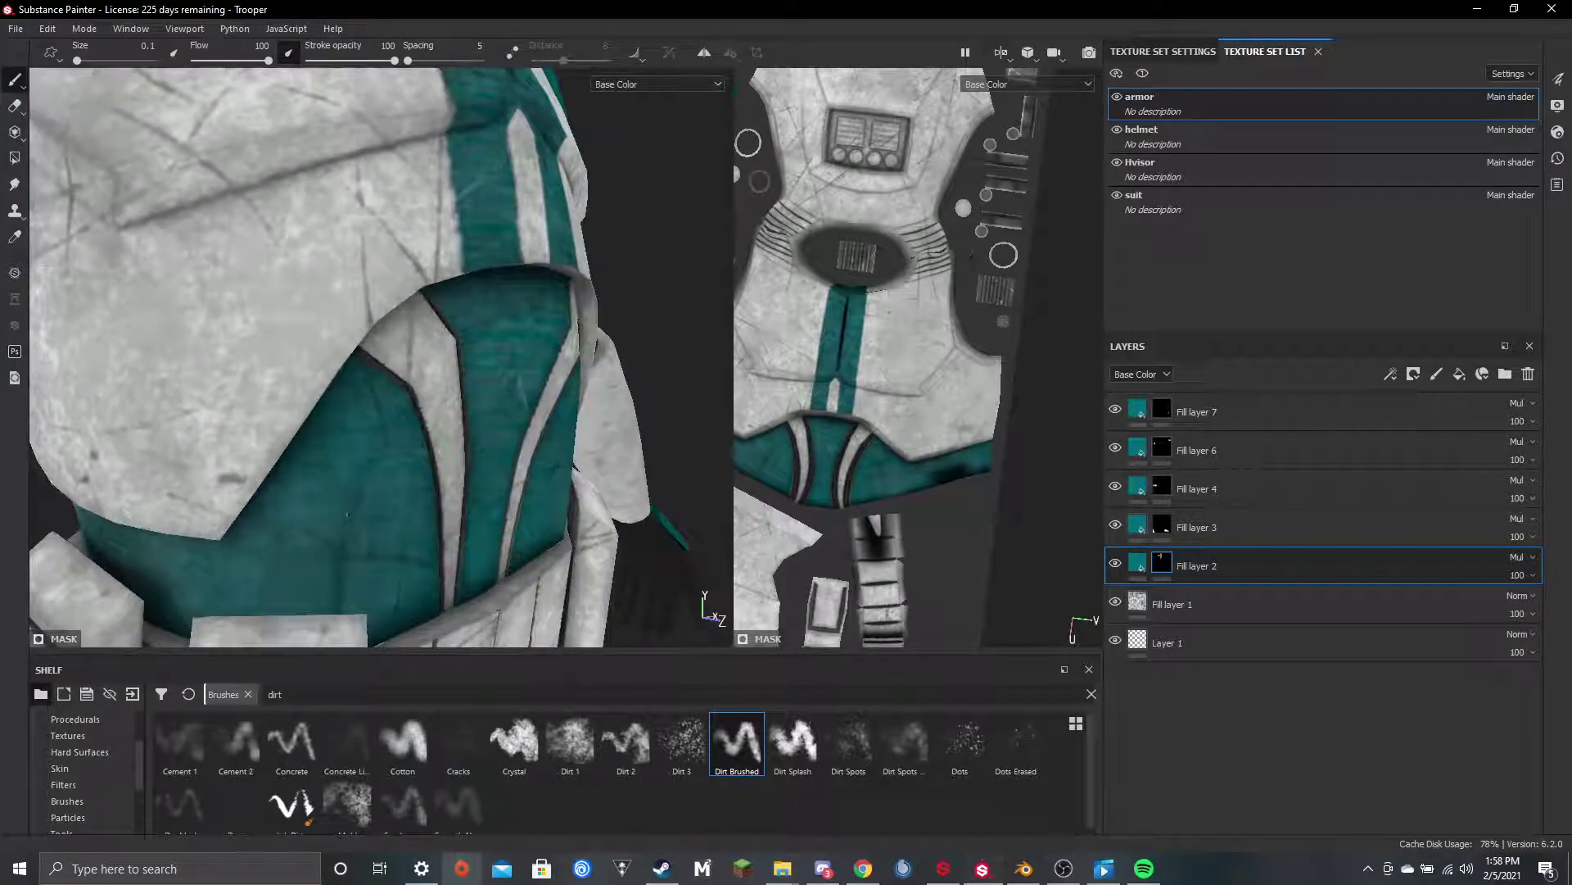
{"action": "scroll", "coordinate": [347, 515], "scroll_direction": "down", "scroll_amount": 8}
Scratch the teal waist band on the trooper's back with a short thin stroke
{"action": "left_click_drag", "start_coordinate": [582, 483], "coordinate": [197, 438], "text": "alt"}
{"action": "scroll", "coordinate": [402, 448], "scroll_direction": "up", "scroll_amount": 6}
{"action": "scroll", "coordinate": [414, 433], "scroll_direction": "down", "scroll_amount": 10}
{"action": "scroll", "coordinate": [381, 357], "scroll_direction": "up", "scroll_amount": 8}
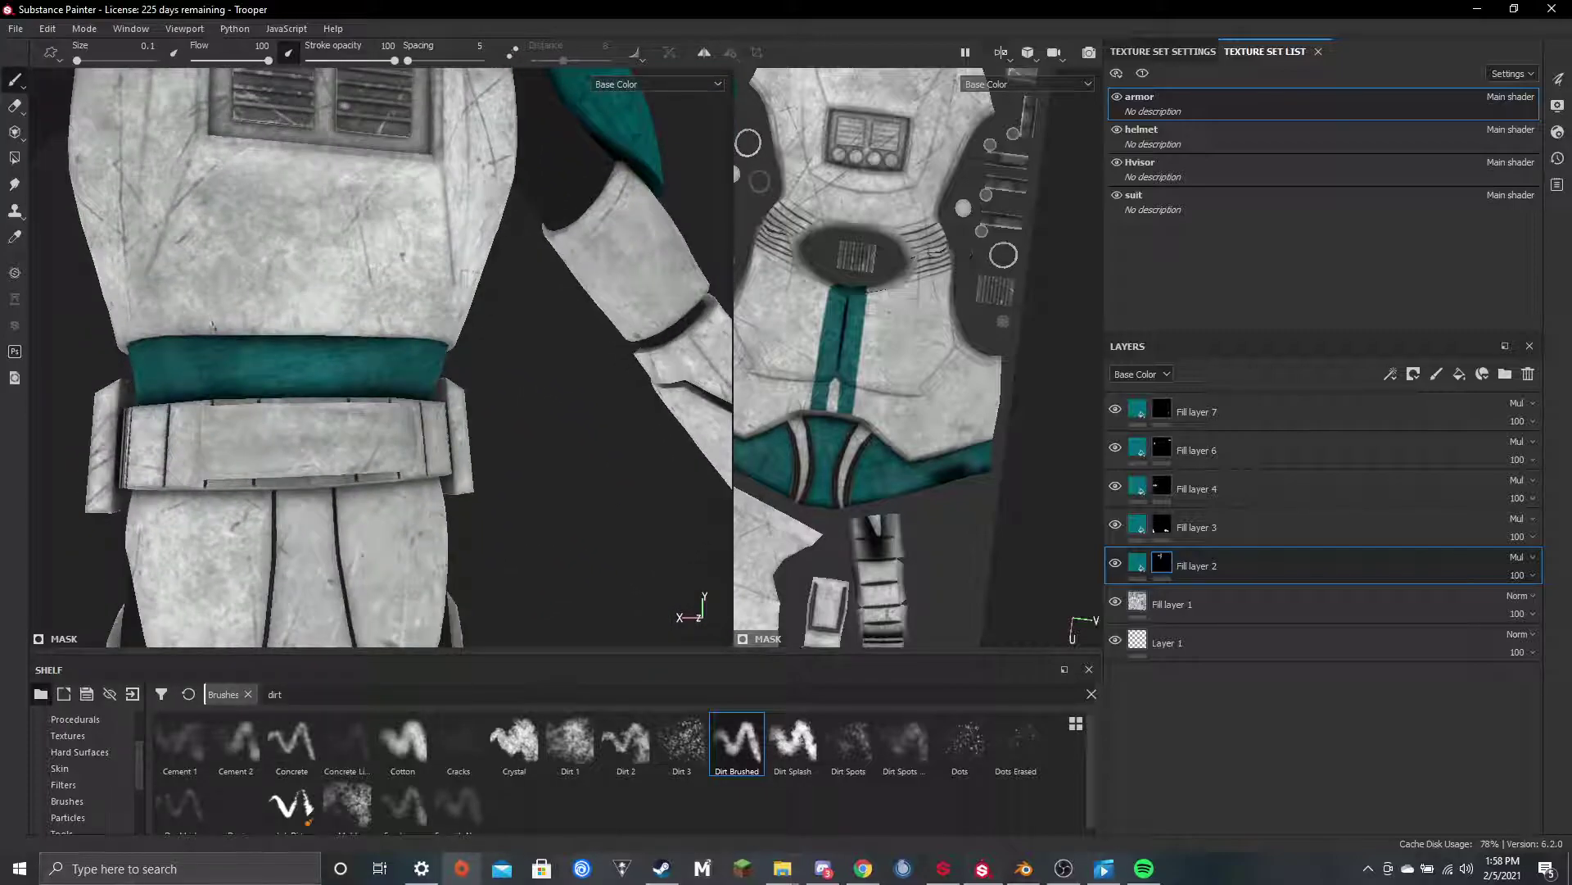
{"action": "left_click_drag", "start_coordinate": [235, 357], "coordinate": [244, 373]}
{"action": "middle_click_drag", "start_coordinate": [431, 376], "coordinate": [304, 427], "text": "alt"}
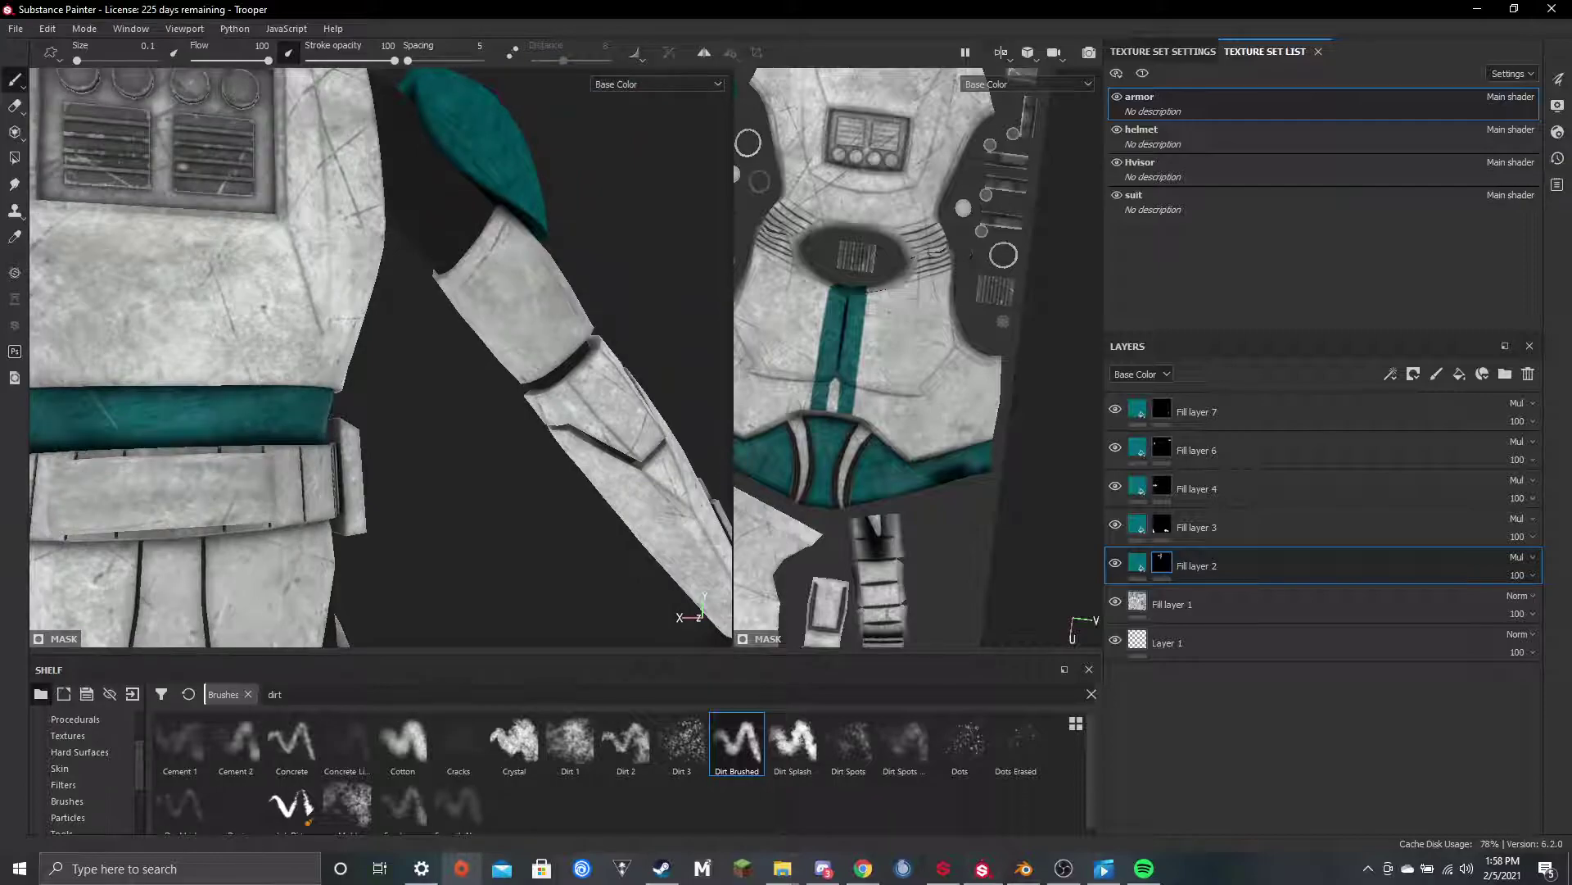
Scratch the side of the teal waist band above the belt pouches on the trooper's right
{"action": "scroll", "coordinate": [304, 427], "scroll_direction": "down", "scroll_amount": 5}
{"action": "left_click_drag", "start_coordinate": [271, 446], "coordinate": [225, 466], "text": "alt"}
{"action": "scroll", "coordinate": [278, 453], "scroll_direction": "up", "scroll_amount": 8}
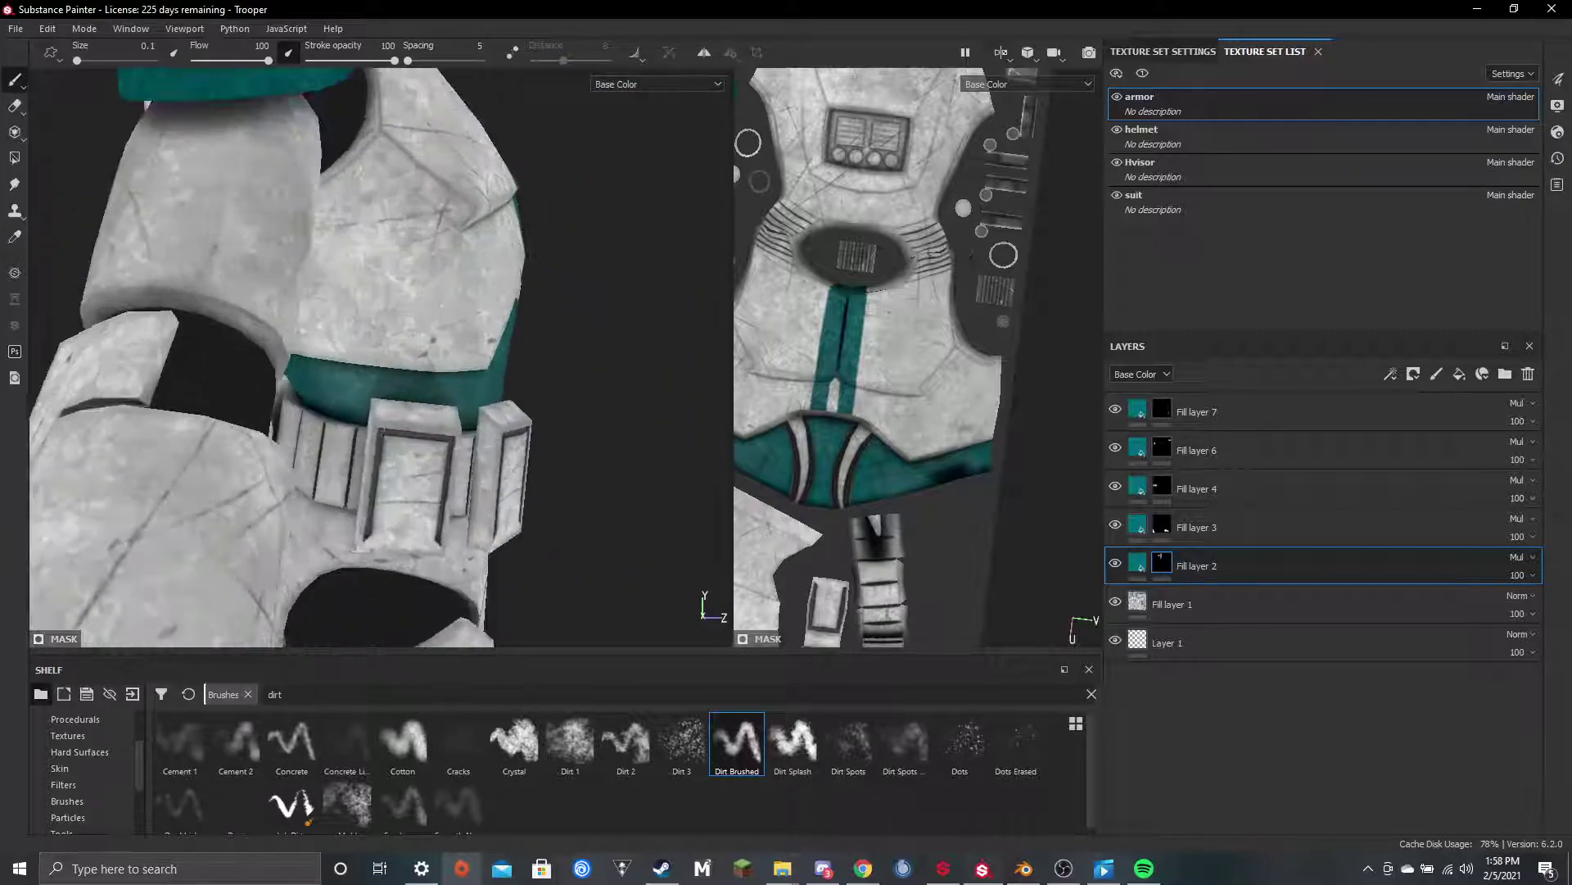
{"action": "middle_click_drag", "start_coordinate": [327, 347], "coordinate": [161, 394], "text": "alt"}
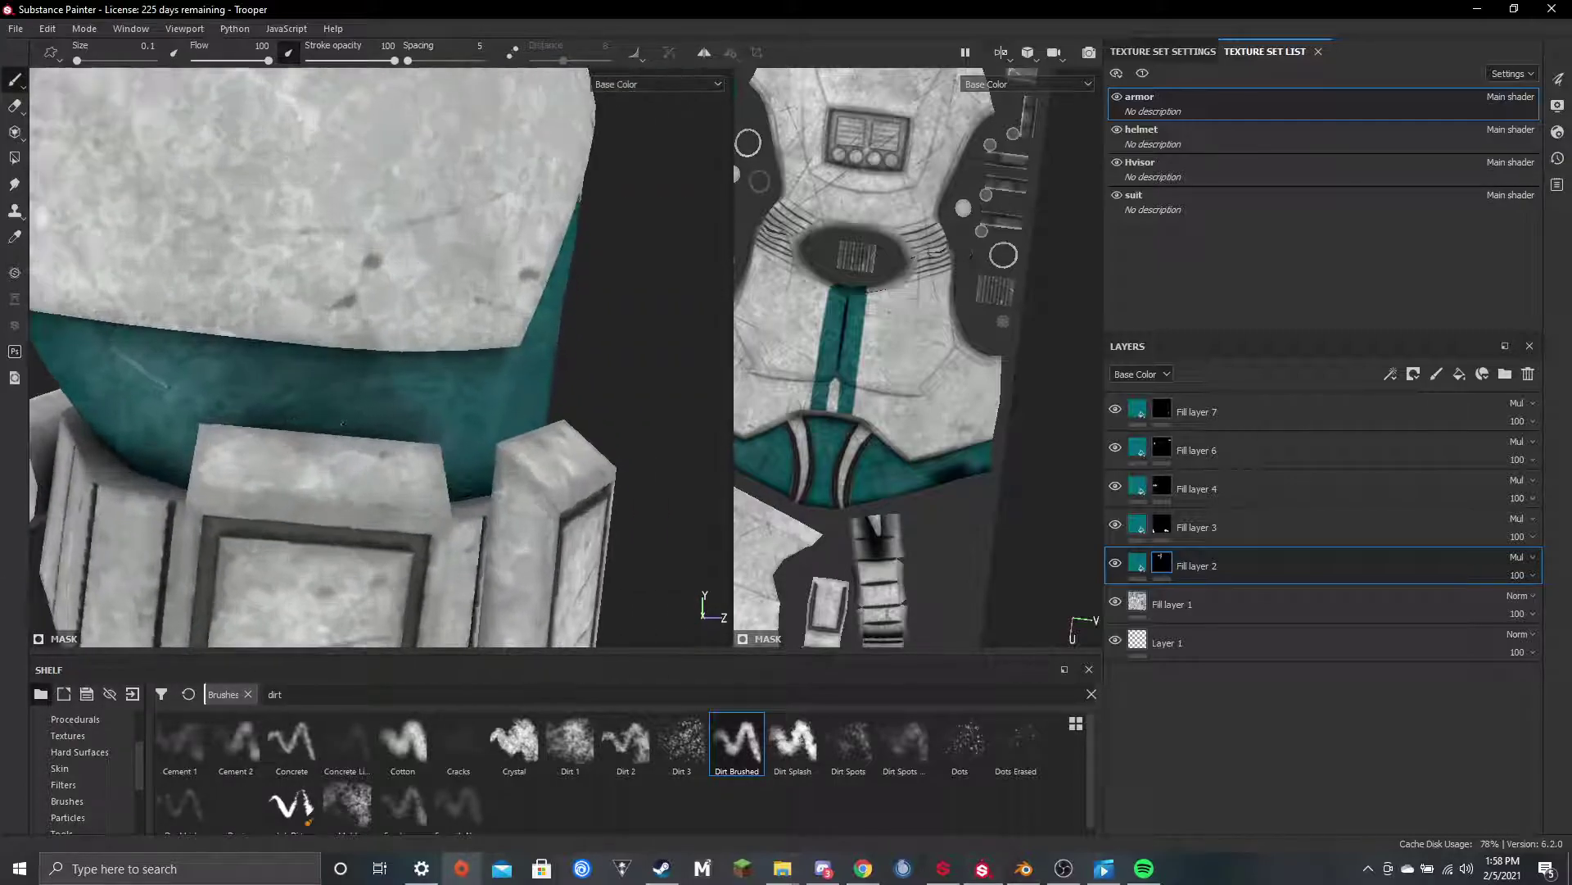
{"action": "left_click_drag", "start_coordinate": [162, 394], "coordinate": [122, 397], "text": "alt"}
{"action": "scroll", "coordinate": [477, 457], "scroll_direction": "down", "scroll_amount": 8}
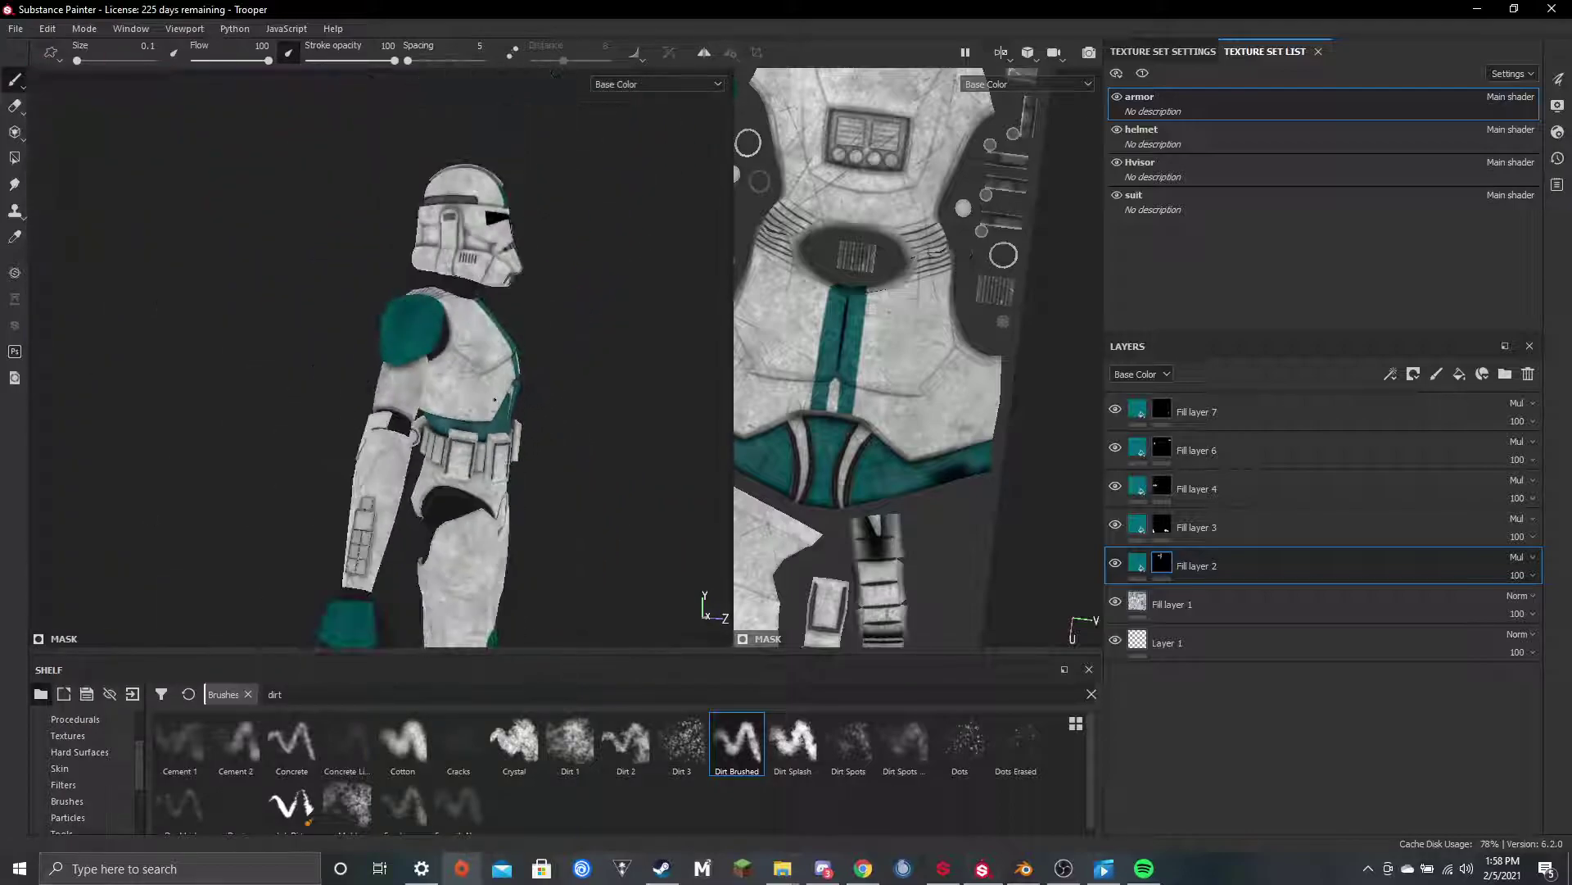
Scratch the opposite side of the teal waist band above the belt pouches on the trooper's left
{"action": "left_click_drag", "start_coordinate": [477, 457], "coordinate": [369, 467], "text": "alt"}
{"action": "middle_click_drag", "start_coordinate": [688, 498], "coordinate": [444, 491], "text": "alt"}
{"action": "left_click_drag", "start_coordinate": [444, 492], "coordinate": [218, 466], "text": "alt"}
{"action": "scroll", "coordinate": [245, 463], "scroll_direction": "up", "scroll_amount": 8}
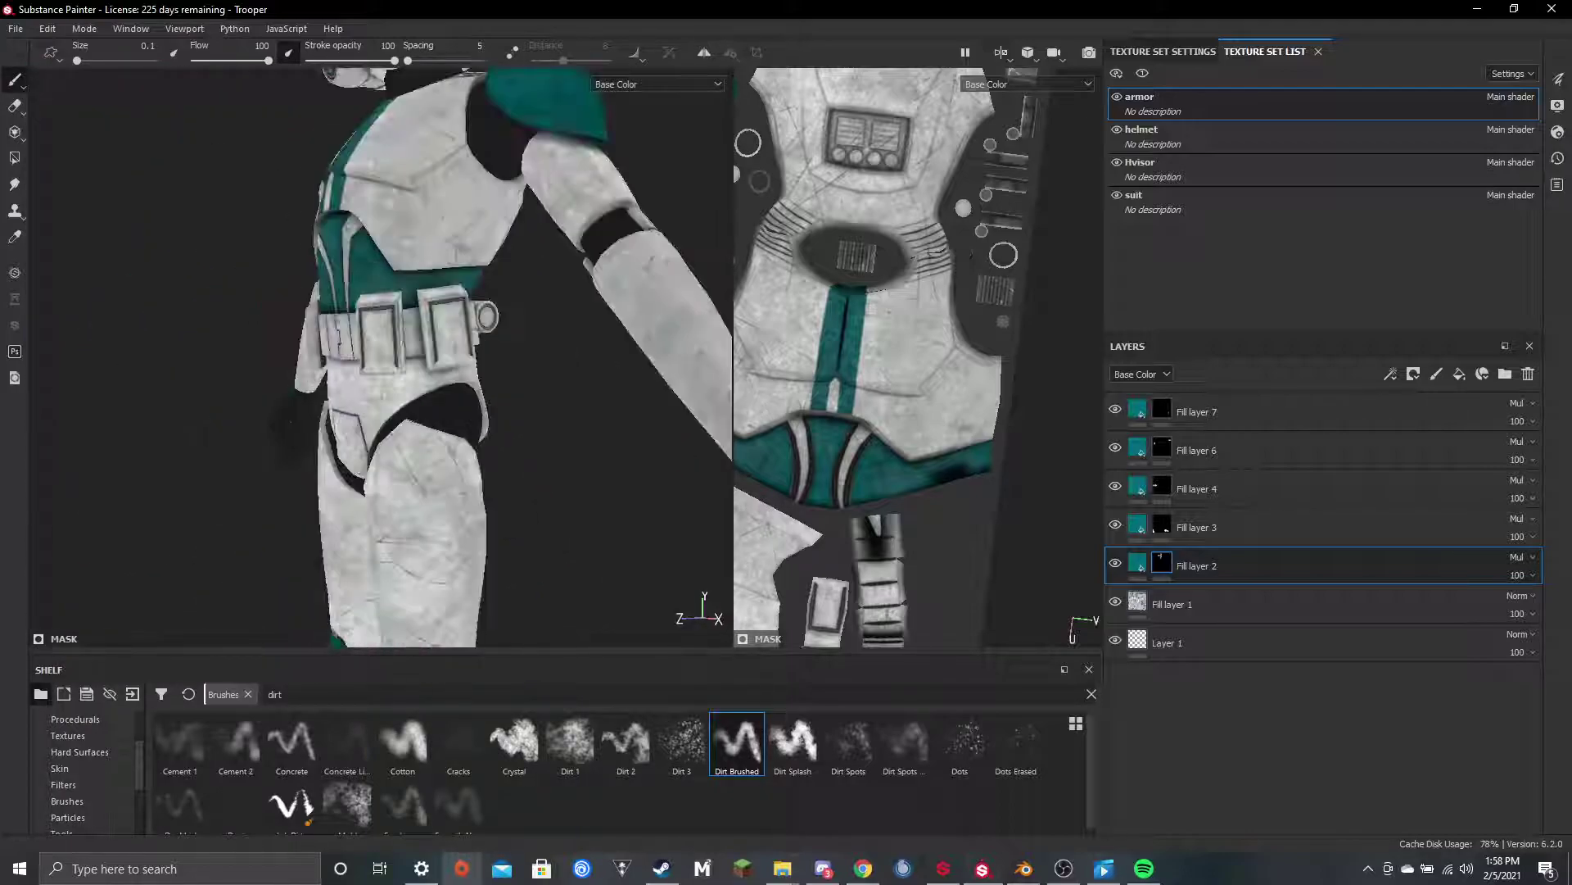
{"action": "middle_click_drag", "start_coordinate": [302, 453], "coordinate": [330, 443], "text": "alt"}
{"action": "scroll", "coordinate": [331, 444], "scroll_direction": "down", "scroll_amount": 4}
{"action": "middle_click_drag", "start_coordinate": [352, 344], "coordinate": [263, 459], "text": "alt"}
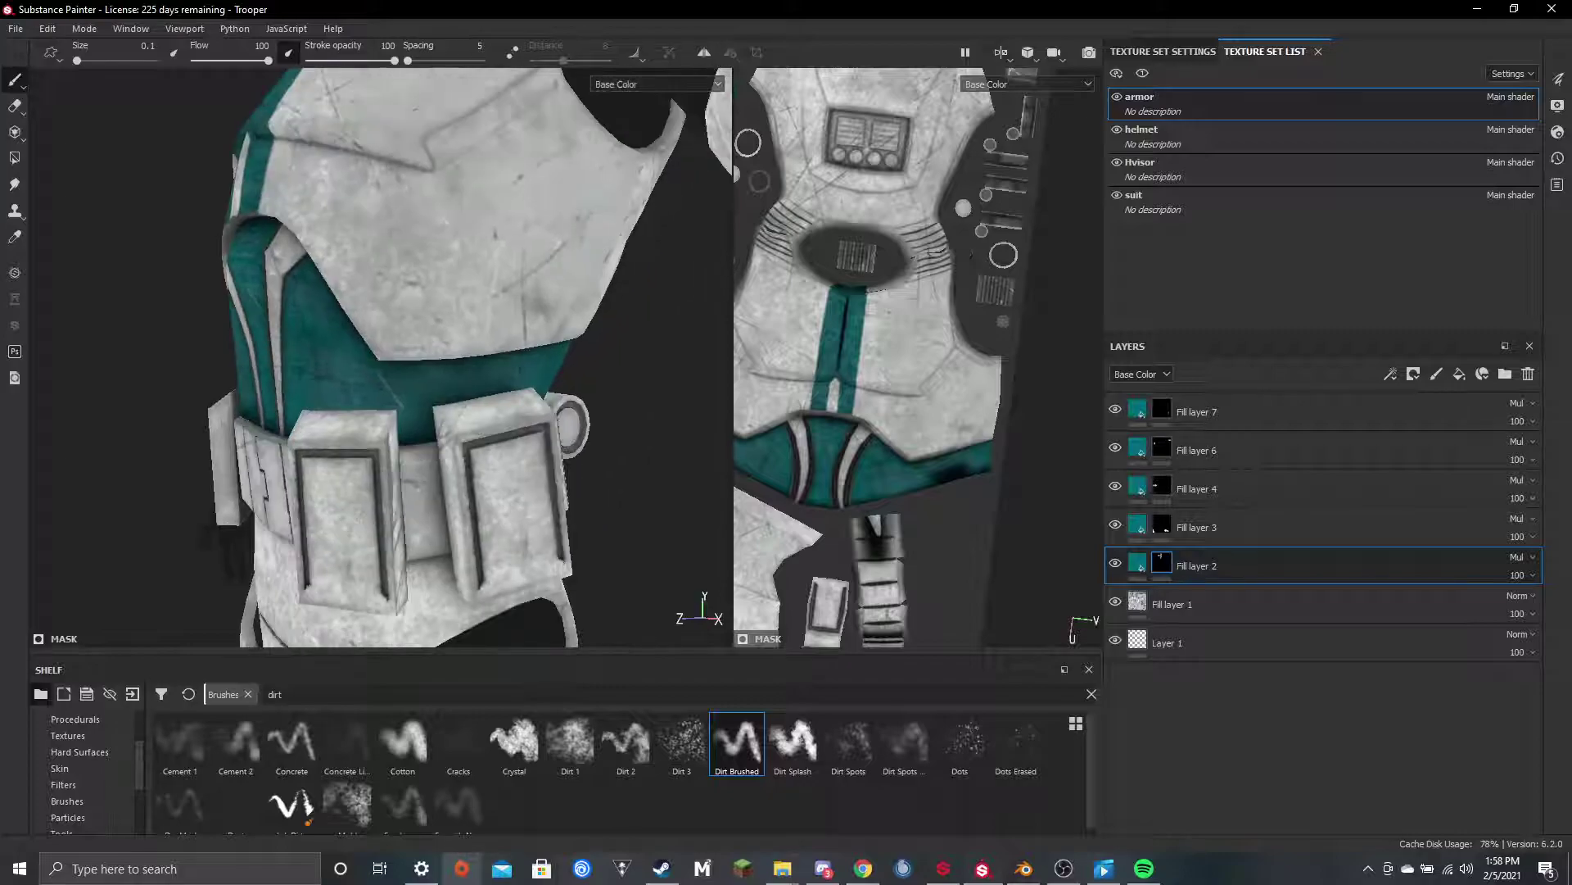
Add small scratches to the central and side panels of the teal abdomen and check the whole trooper from a distance
{"action": "left_click_drag", "start_coordinate": [262, 459], "coordinate": [408, 406], "text": "alt"}
{"action": "scroll", "coordinate": [507, 415], "scroll_direction": "down", "scroll_amount": 4}
{"action": "scroll", "coordinate": [408, 406], "scroll_direction": "up", "scroll_amount": 8}
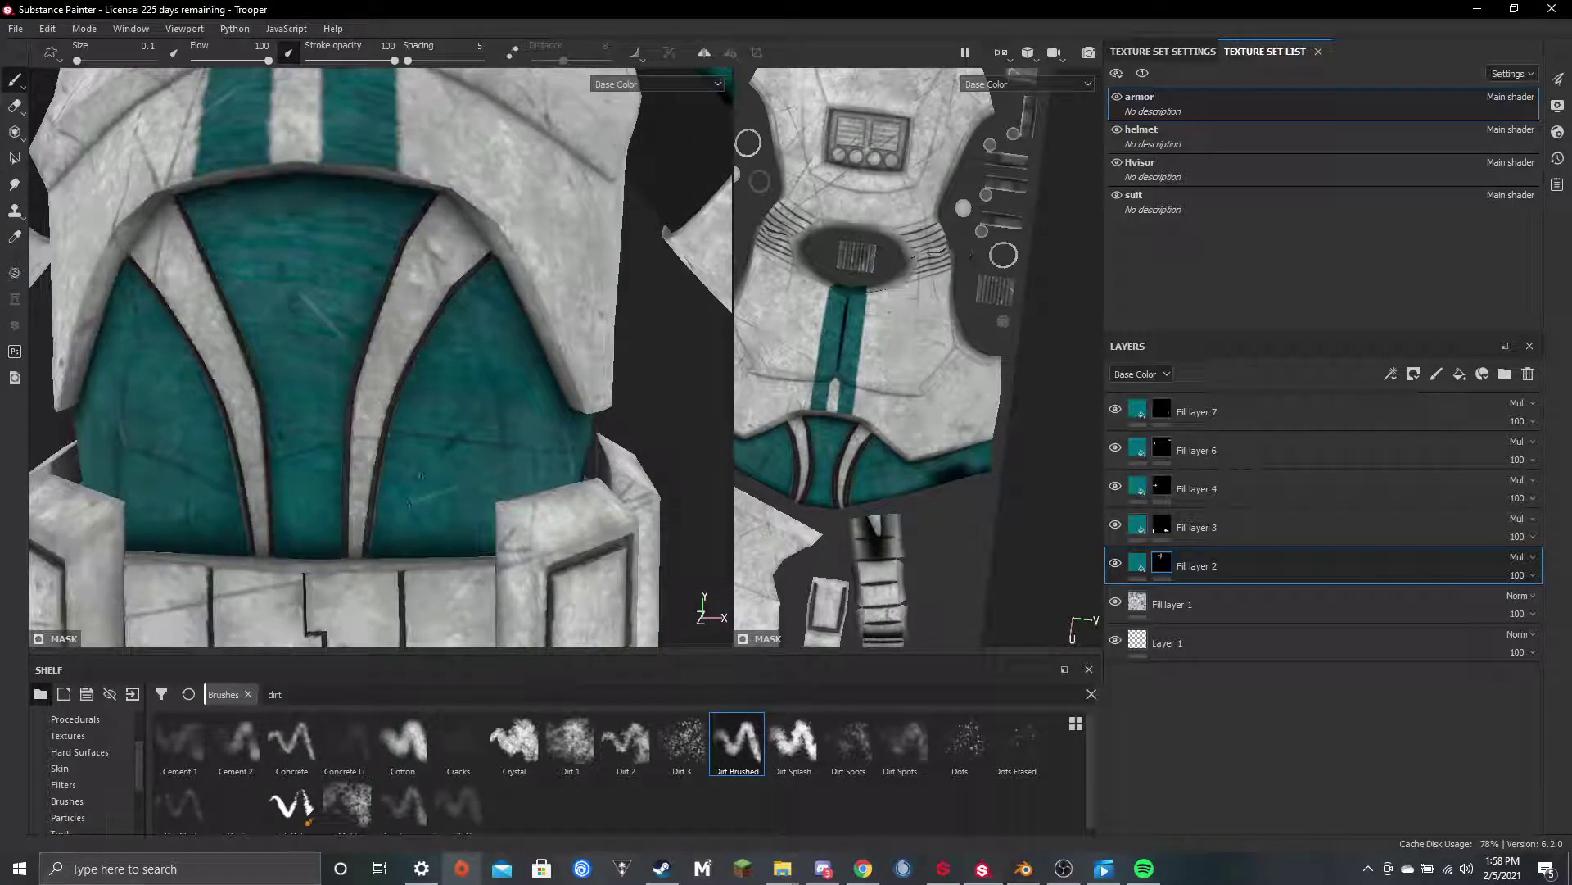
{"action": "left_click_drag", "start_coordinate": [421, 476], "coordinate": [532, 471], "text": "alt"}
{"action": "scroll", "coordinate": [379, 425], "scroll_direction": "down", "scroll_amount": 15}
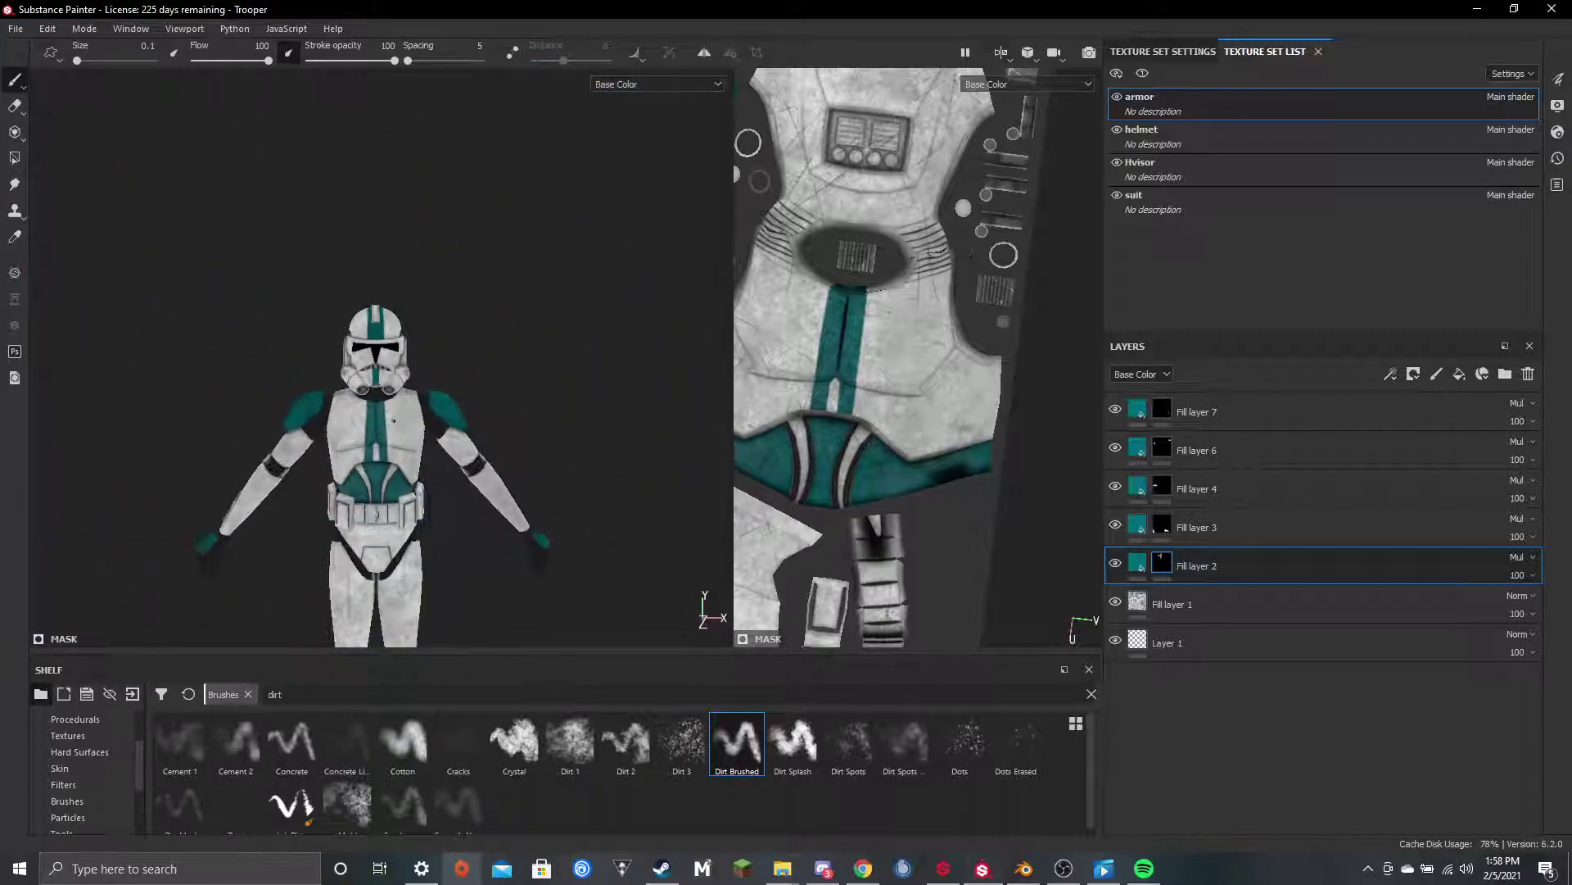
{"action": "scroll", "coordinate": [401, 384], "scroll_direction": "up", "scroll_amount": 5}
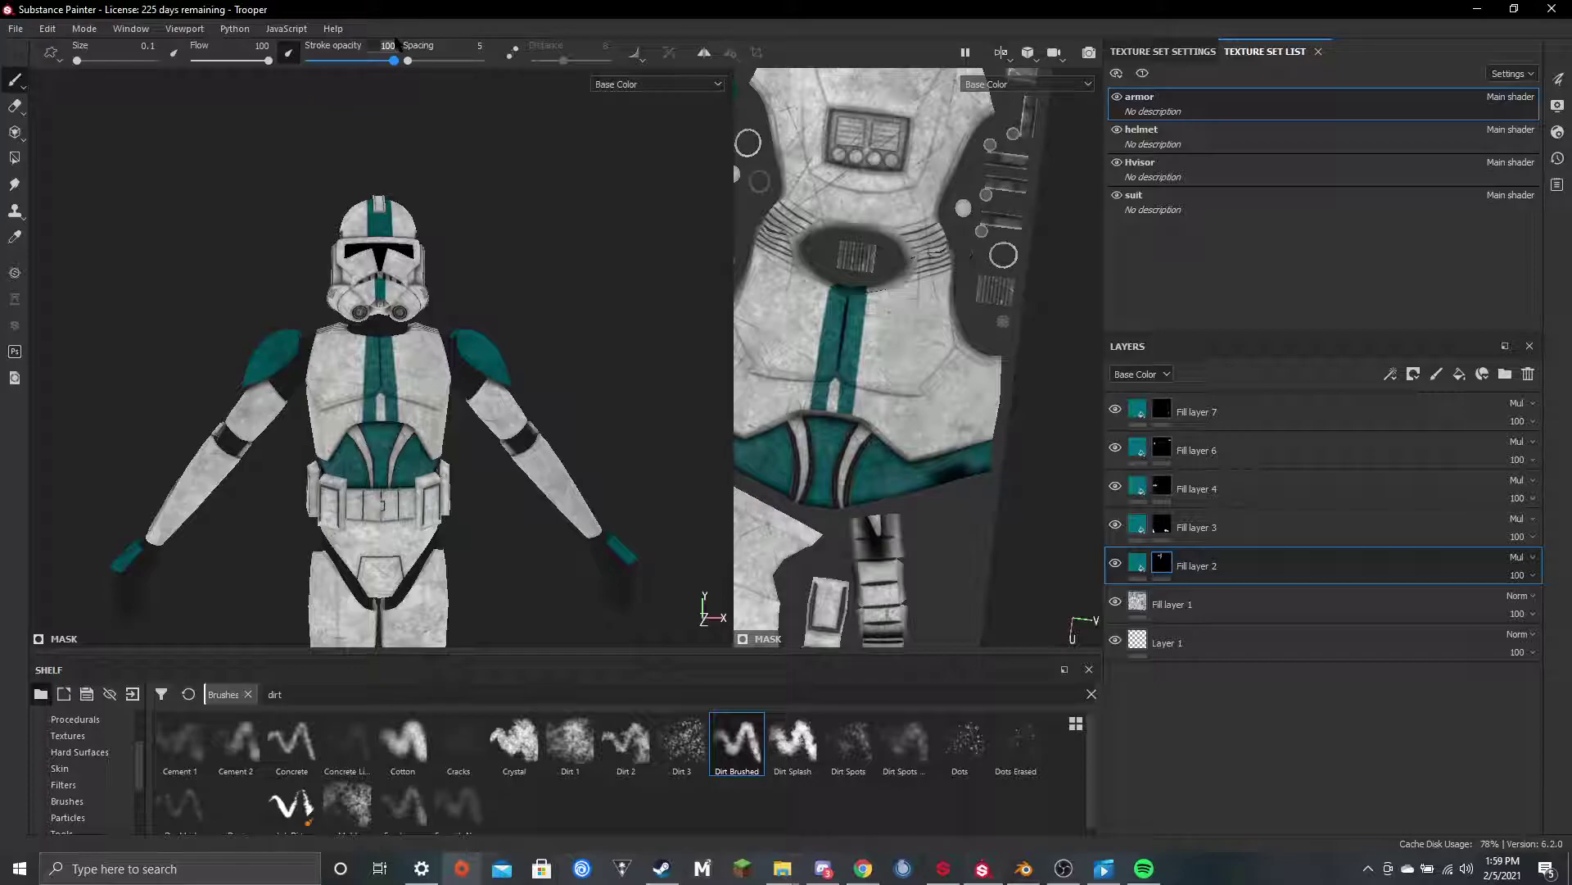
Wear the chest stripe's upper edge along the collar with straight Dirt Brushed strokes at 30 stroke opacity and size 0.84
{"action": "key", "text": "Return"}
{"action": "scroll", "coordinate": [456, 377], "scroll_direction": "up", "scroll_amount": 10}
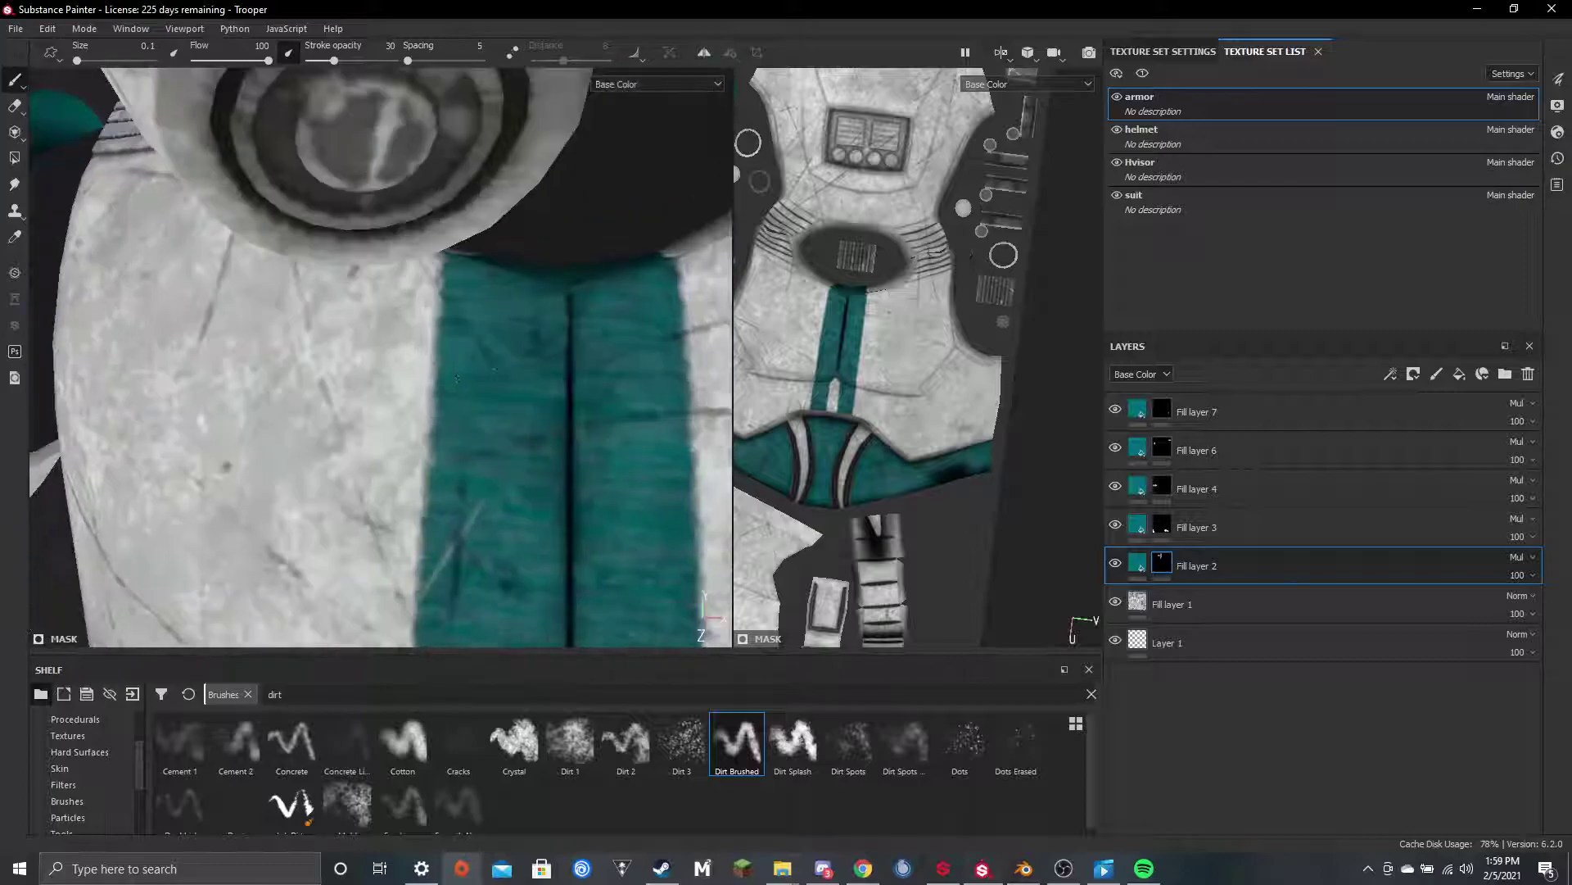
{"action": "scroll", "coordinate": [458, 377], "scroll_direction": "up", "scroll_amount": 2}
{"action": "middle_click_drag", "start_coordinate": [488, 358], "coordinate": [435, 420], "text": "alt"}
{"action": "right_click_drag", "start_coordinate": [429, 305], "coordinate": [437, 305], "text": "ctrl"}
{"action": "scroll", "coordinate": [393, 274], "scroll_direction": "up", "scroll_amount": 4}
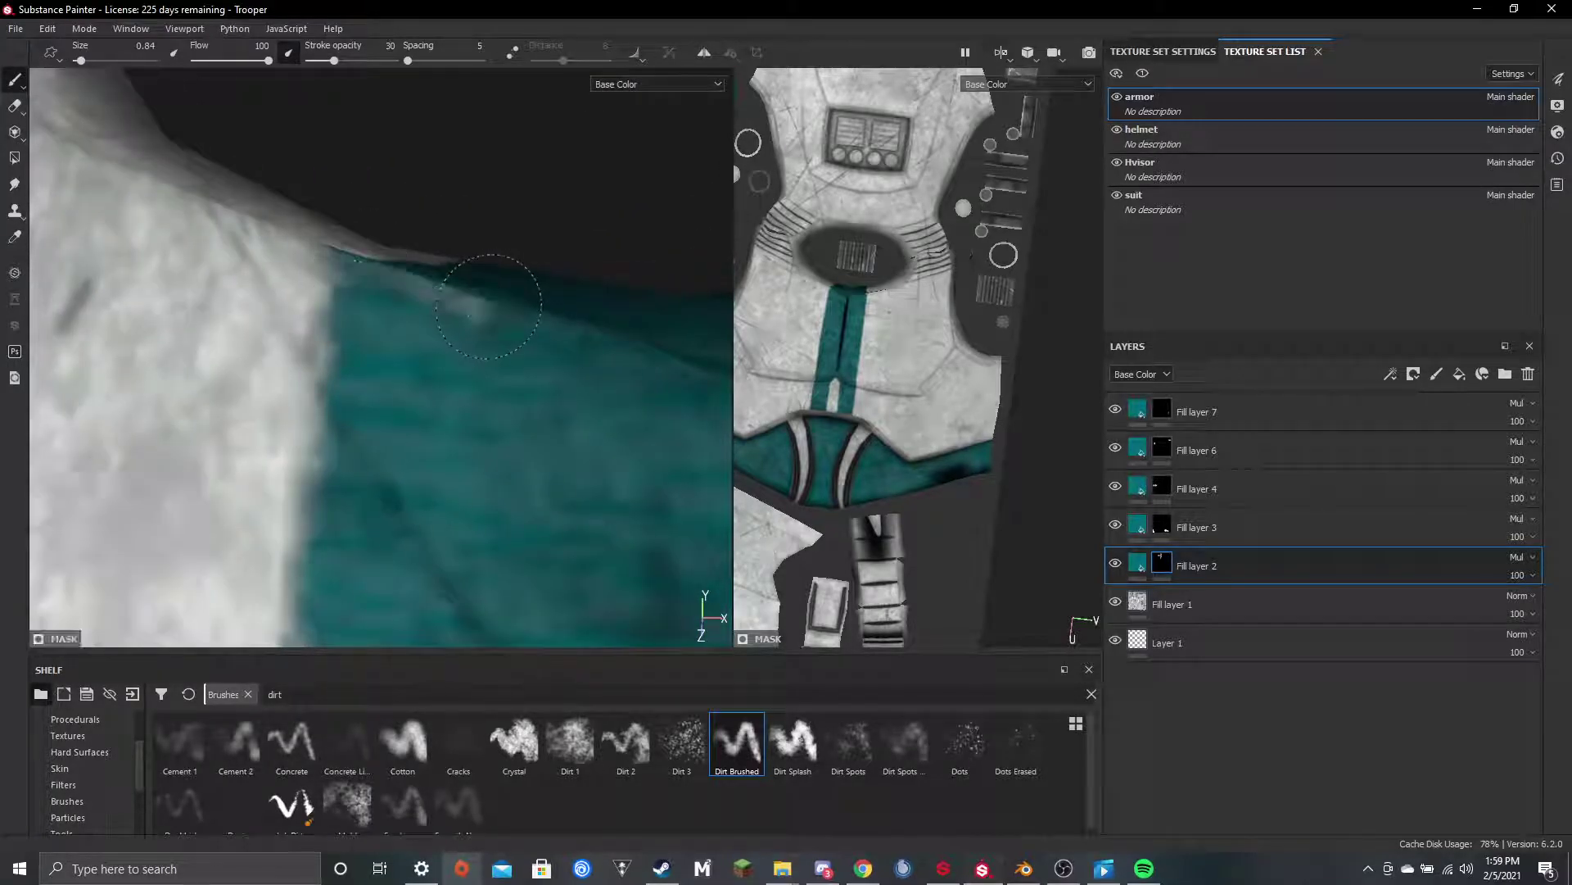
{"action": "middle_click_drag", "start_coordinate": [488, 306], "coordinate": [313, 295], "text": "alt"}
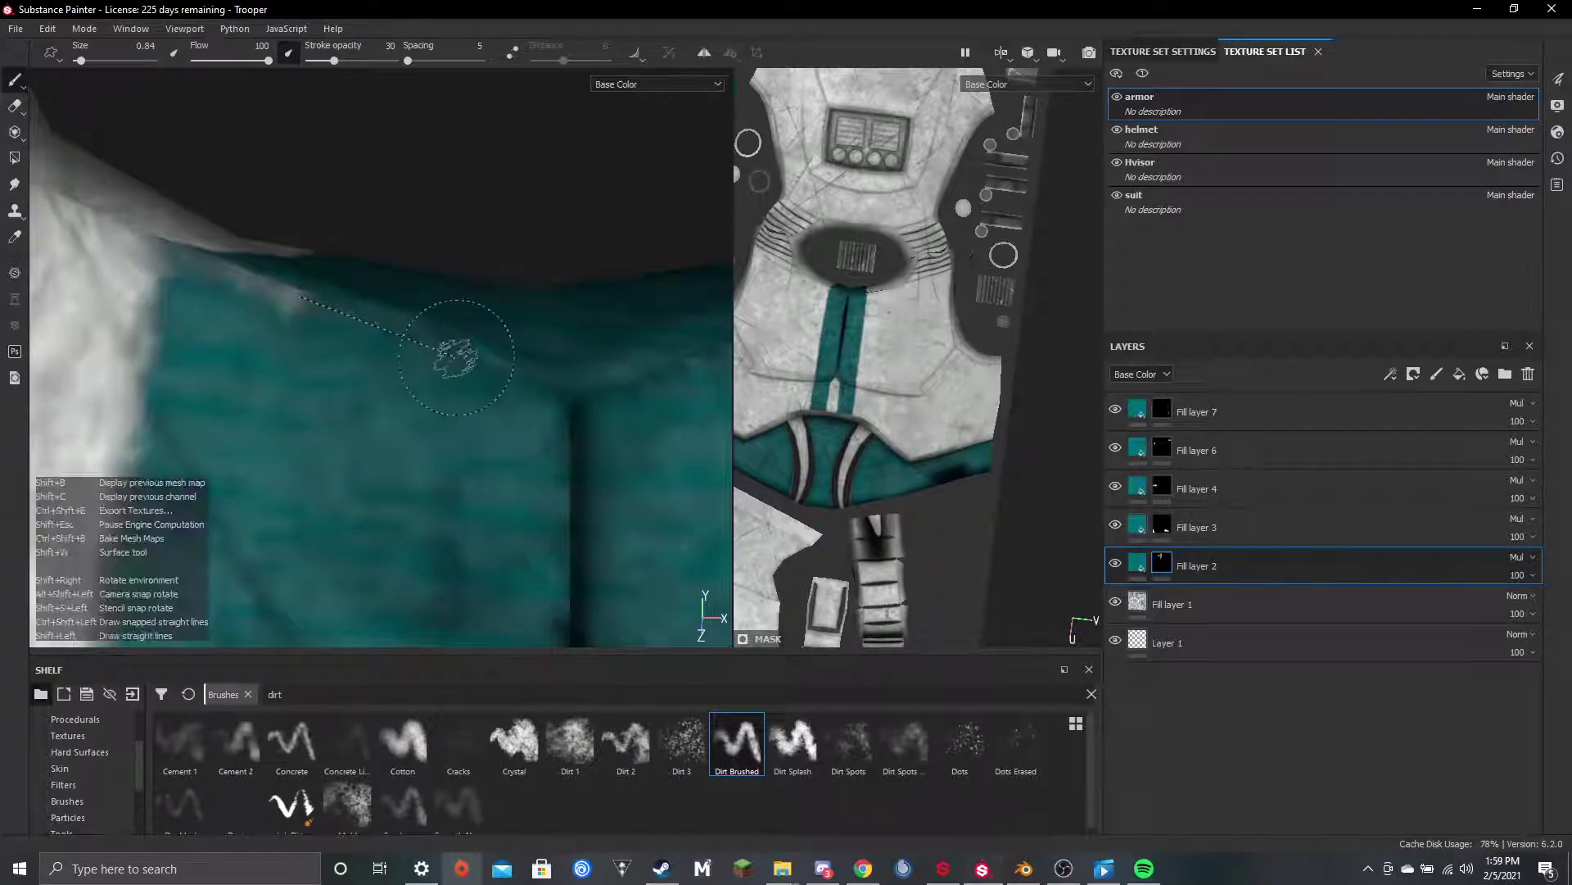
{"action": "left_click", "coordinate": [555, 396], "text": "shift"}
{"action": "mouse_move", "coordinate": [557, 396]}
{"action": "left_mouse_down", "text": "alt"}
{"action": "mouse_move", "coordinate": [401, 372]}
{"action": "mouse_move", "coordinate": [584, 435]}
{"action": "left_mouse_up", "text": "alt"}
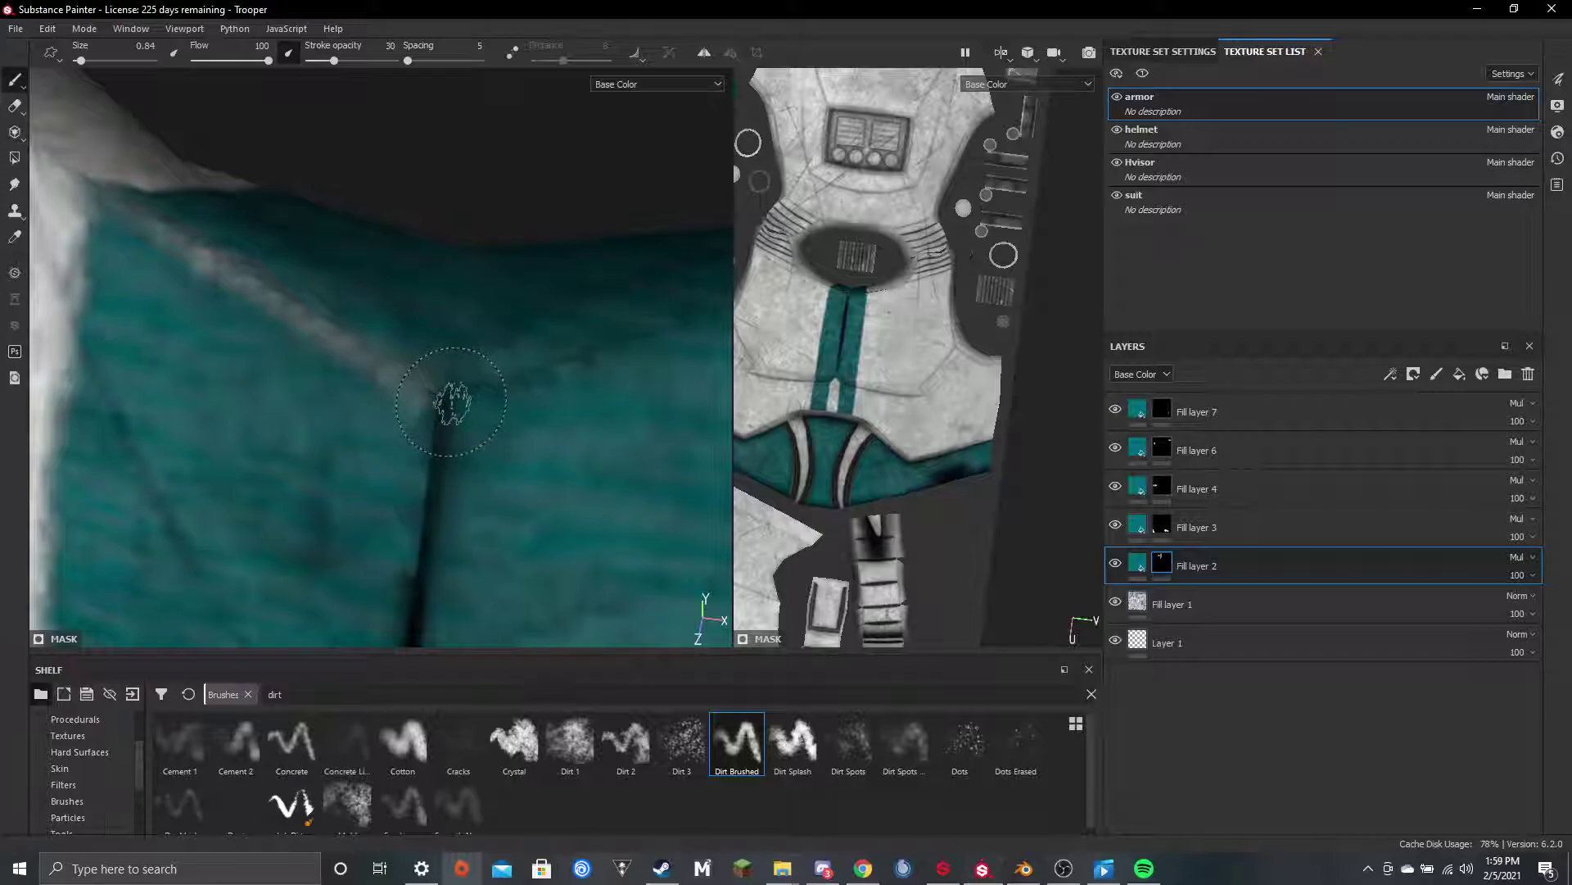
{"action": "left_click_drag", "start_coordinate": [589, 354], "coordinate": [278, 391], "text": "alt"}
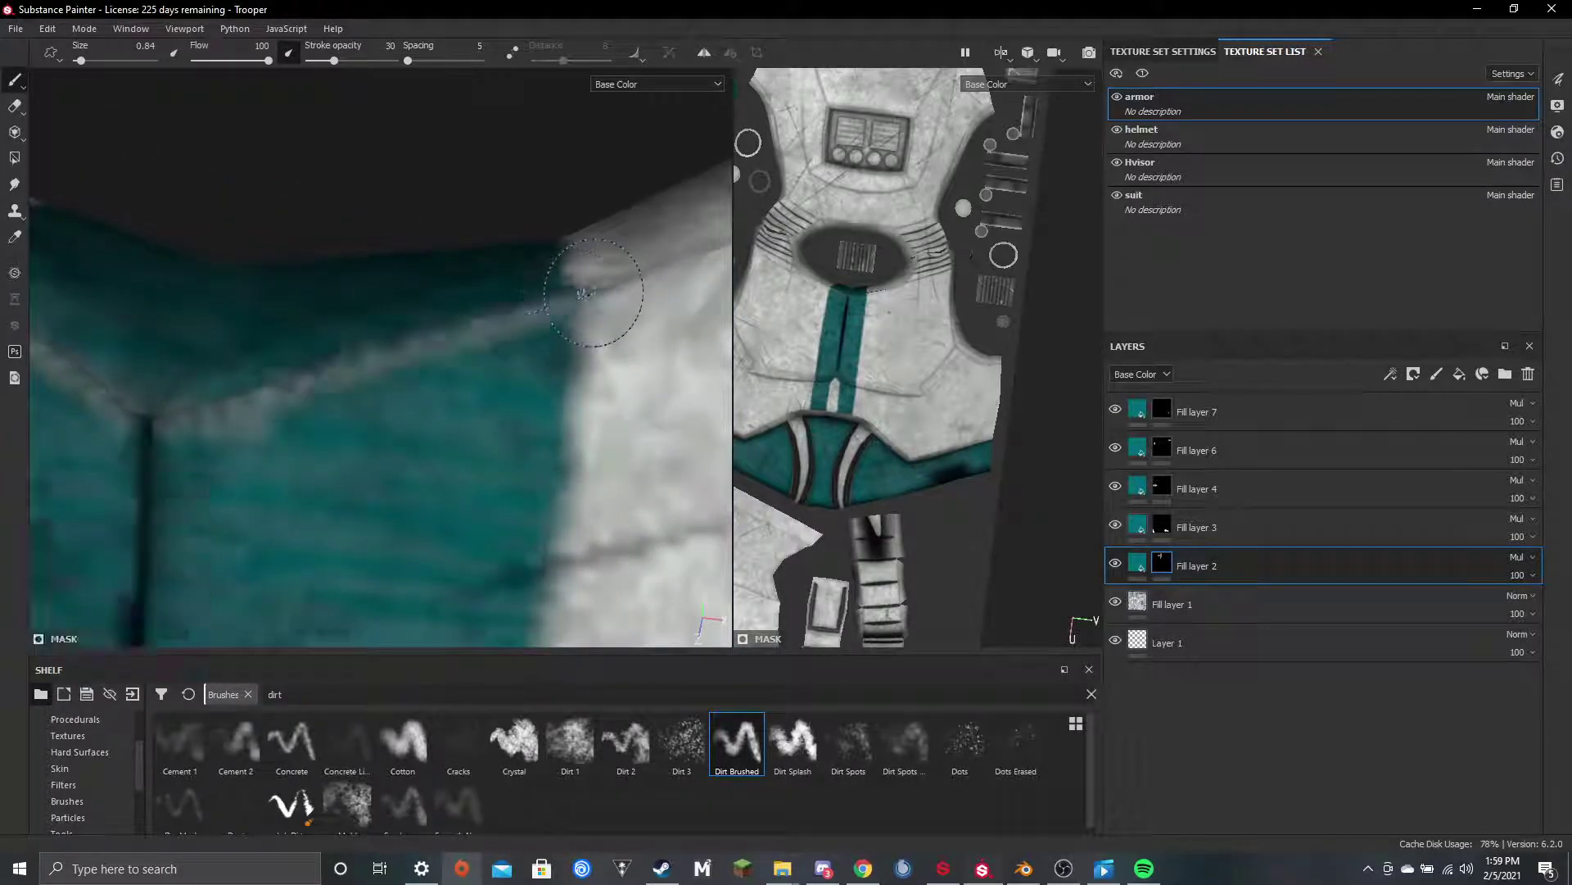
{"action": "scroll", "coordinate": [594, 292], "scroll_direction": "down", "scroll_amount": 6}
{"action": "scroll", "coordinate": [569, 311], "scroll_direction": "up", "scroll_amount": 1}
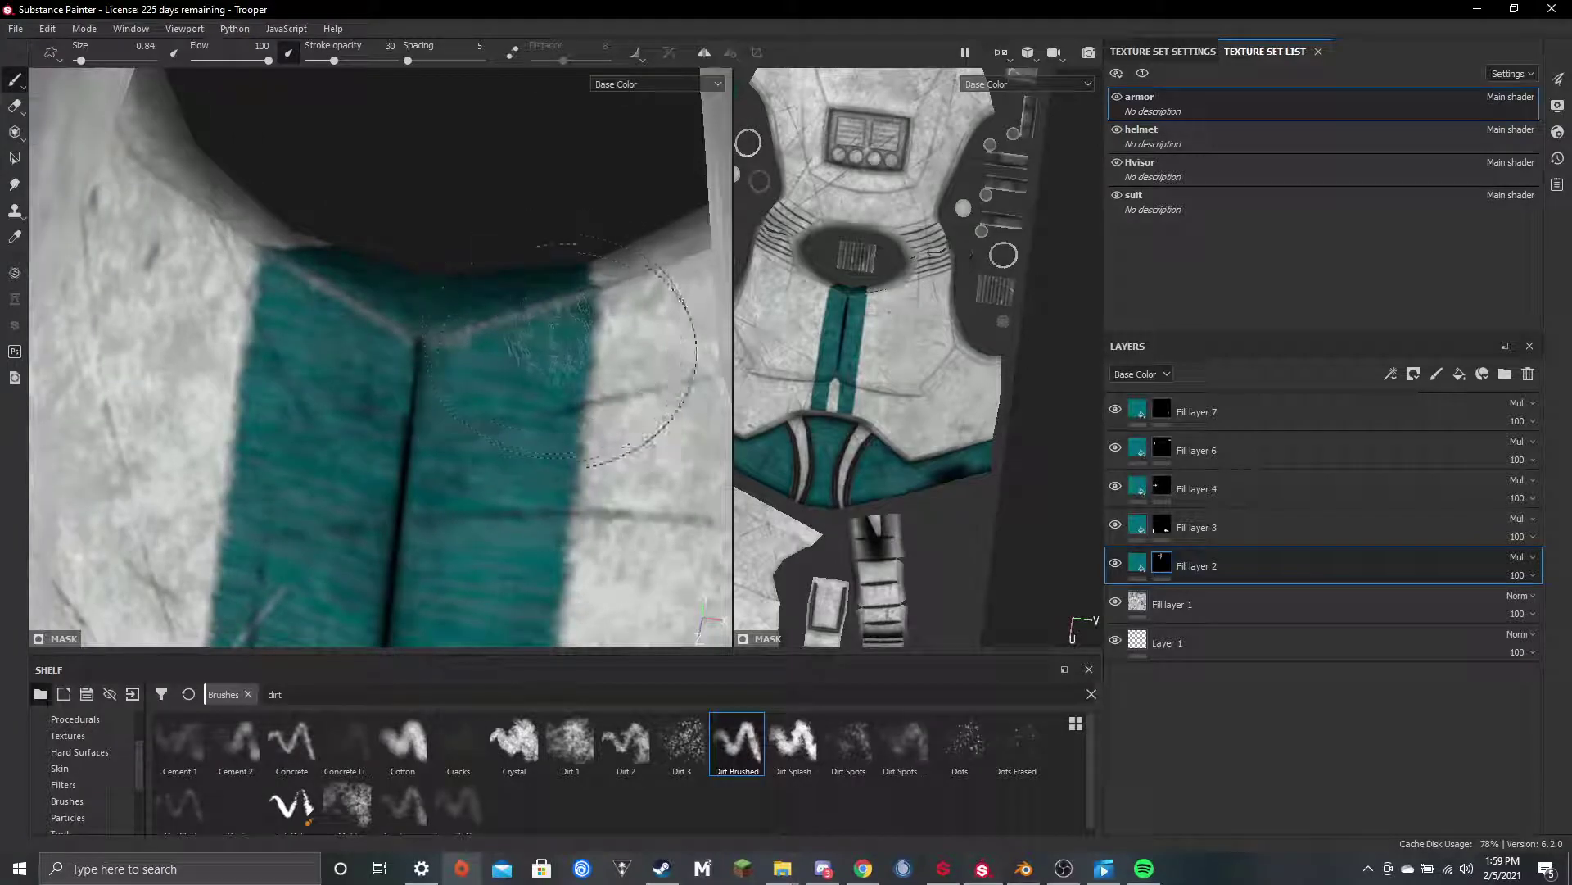
Wear the lower chest ridge across the stripe on the trooper's left, from the outer edge to the centre groove
{"action": "scroll", "coordinate": [557, 337], "scroll_direction": "down", "scroll_amount": 2}
{"action": "scroll", "coordinate": [516, 358], "scroll_direction": "down", "scroll_amount": 5}
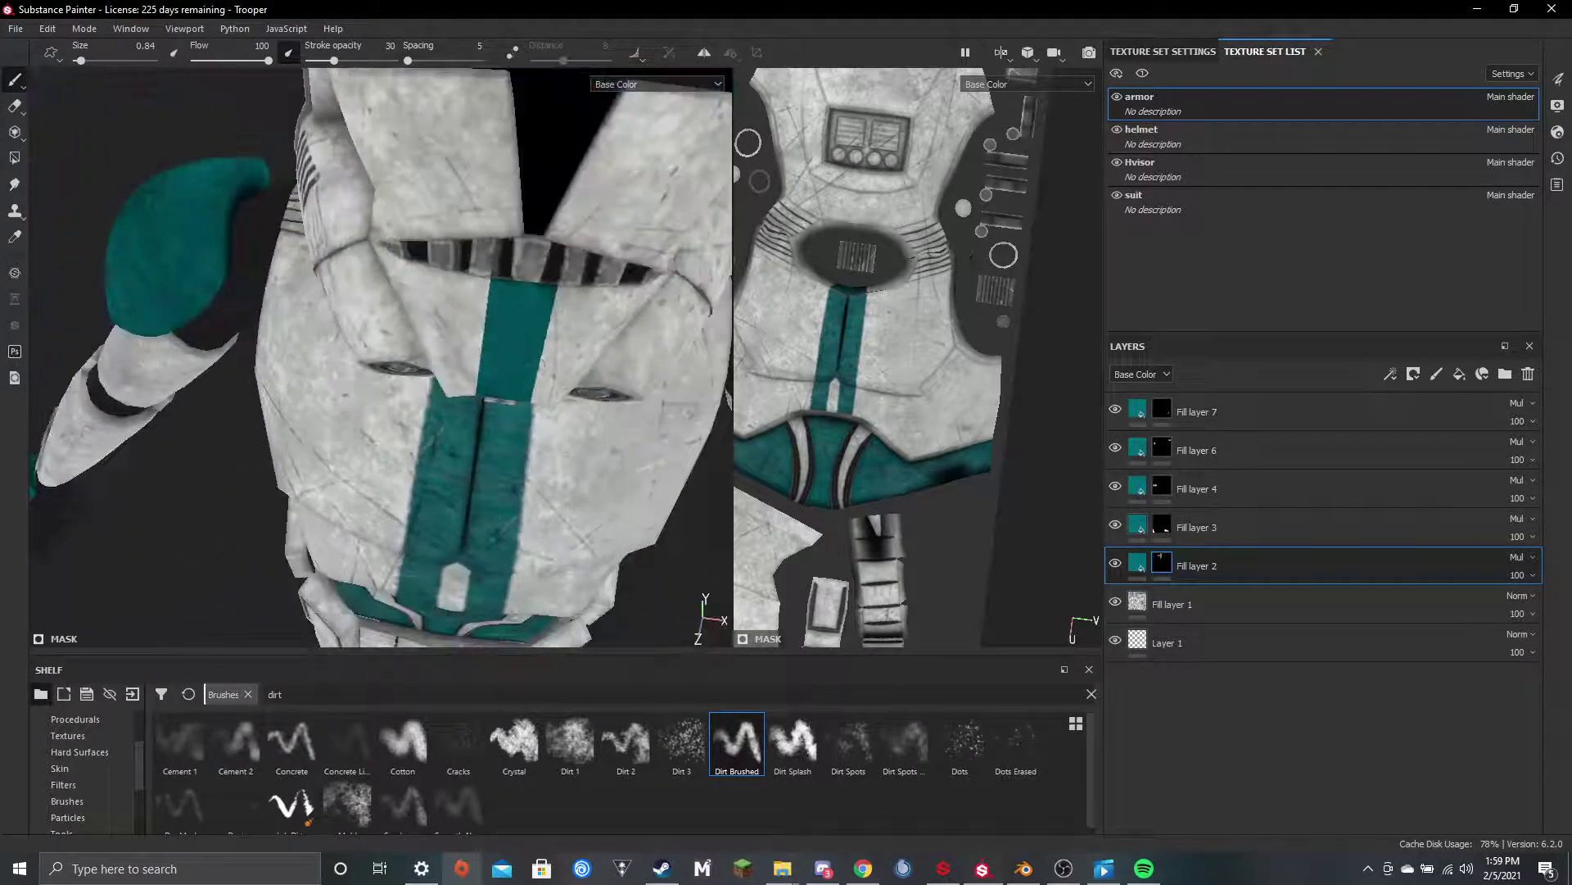
{"action": "scroll", "coordinate": [524, 360], "scroll_direction": "down", "scroll_amount": 3}
{"action": "middle_click_drag", "start_coordinate": [602, 405], "coordinate": [512, 281], "text": "alt"}
{"action": "left_click_drag", "start_coordinate": [513, 281], "coordinate": [462, 258], "text": "alt"}
{"action": "scroll", "coordinate": [452, 314], "scroll_direction": "up", "scroll_amount": 5}
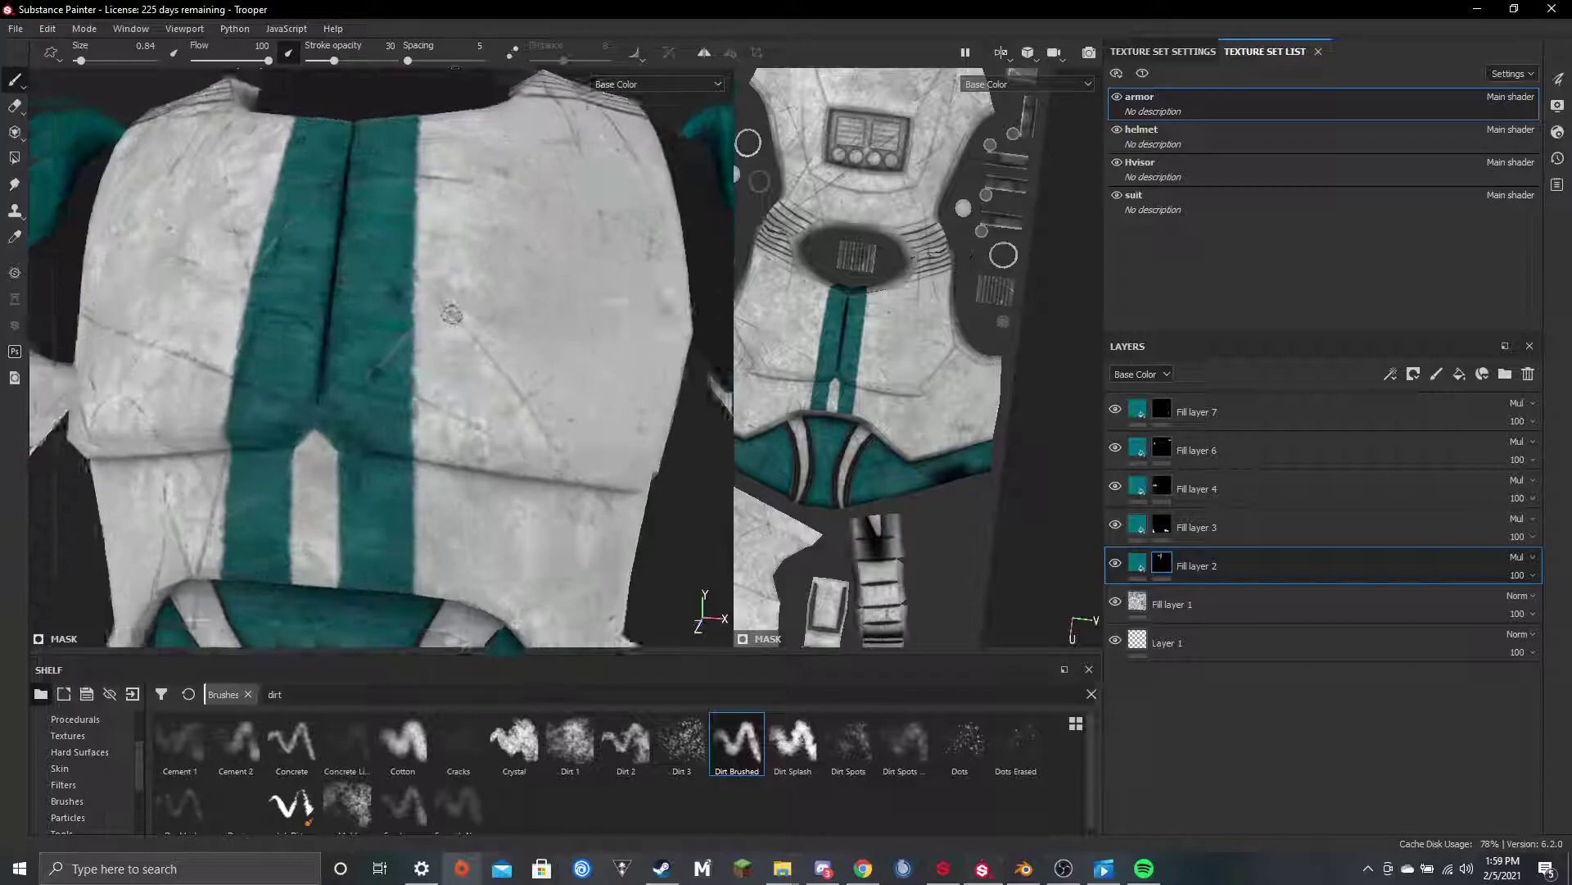
{"action": "mouse_move", "coordinate": [451, 314]}
{"action": "left_mouse_down", "text": "alt"}
{"action": "mouse_move", "coordinate": [481, 161]}
{"action": "mouse_move", "coordinate": [521, 375]}
{"action": "mouse_move", "coordinate": [434, 315]}
{"action": "mouse_move", "coordinate": [450, 373]}
{"action": "mouse_move", "coordinate": [434, 383]}
{"action": "left_mouse_up", "text": "alt"}
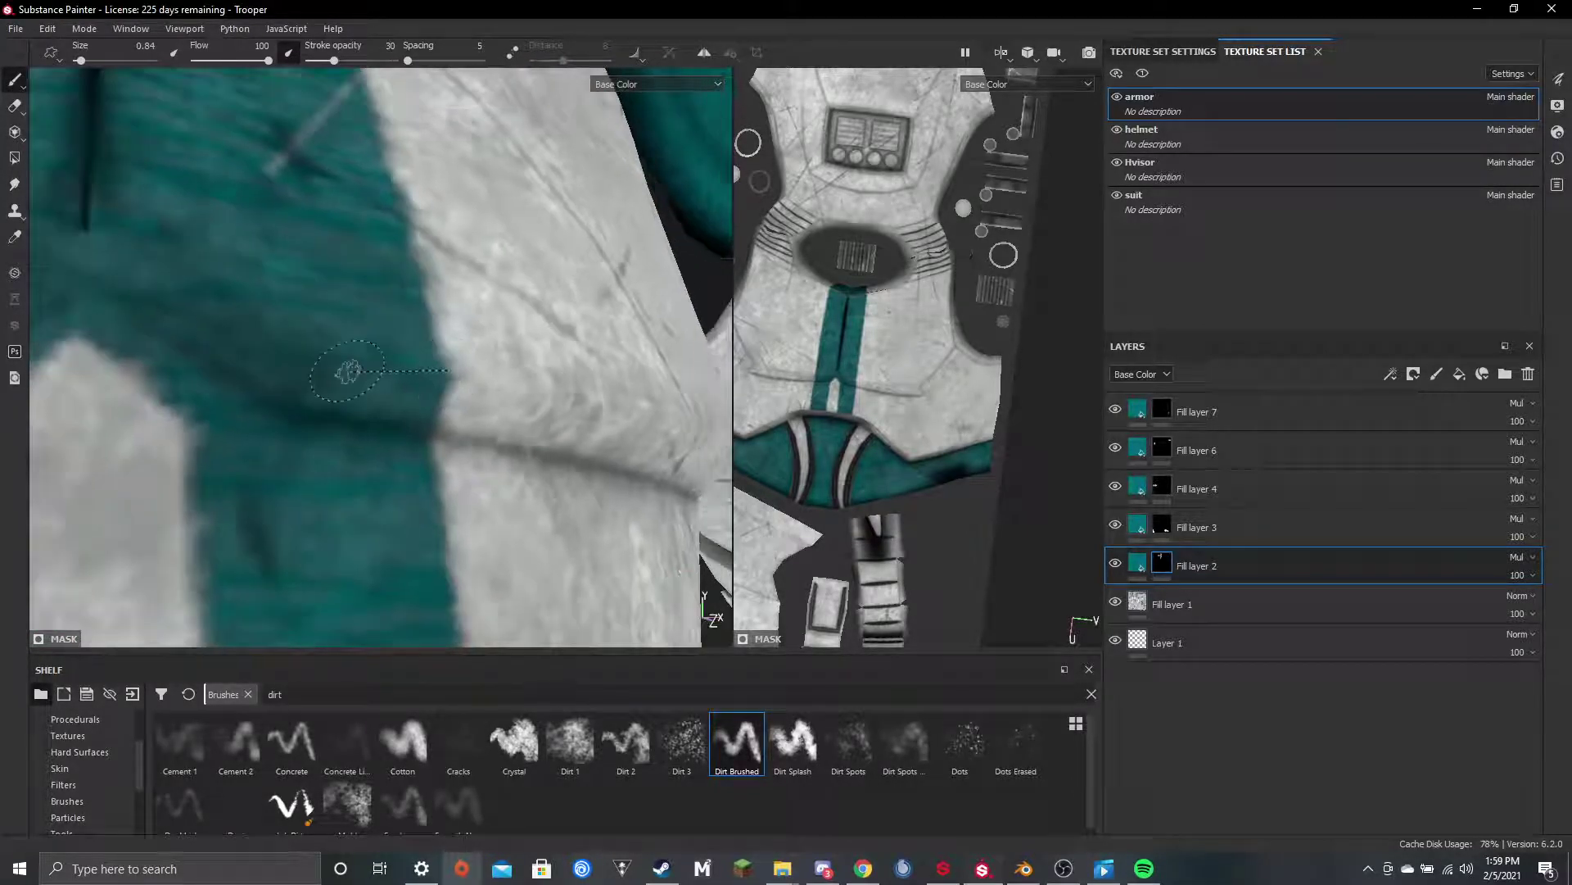
{"action": "mouse_move", "coordinate": [344, 352]}
{"action": "left_mouse_down"}
{"action": "mouse_move", "coordinate": [434, 362]}
{"action": "mouse_move", "coordinate": [439, 410]}
{"action": "mouse_move", "coordinate": [493, 436]}
{"action": "left_mouse_up"}
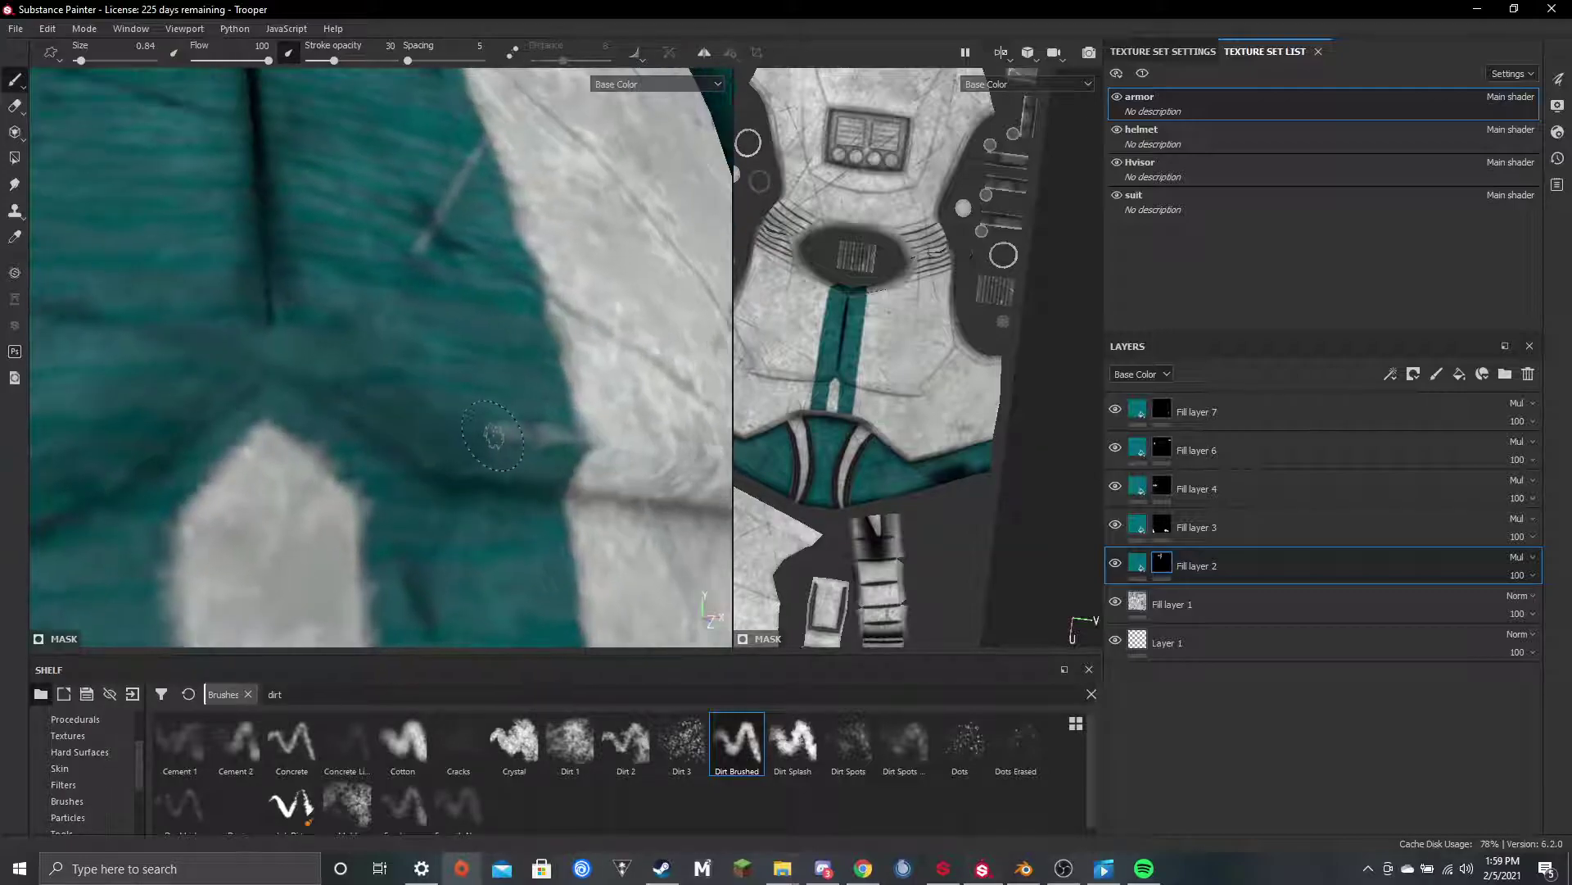
{"action": "left_click", "coordinate": [295, 324], "text": "shift"}
Wear the matching lower chest ridge across the stripe on the trooper's right, from the centre groove outward
{"action": "scroll", "coordinate": [293, 325], "scroll_direction": "down", "scroll_amount": 8}
{"action": "scroll", "coordinate": [271, 331], "scroll_direction": "up", "scroll_amount": 8}
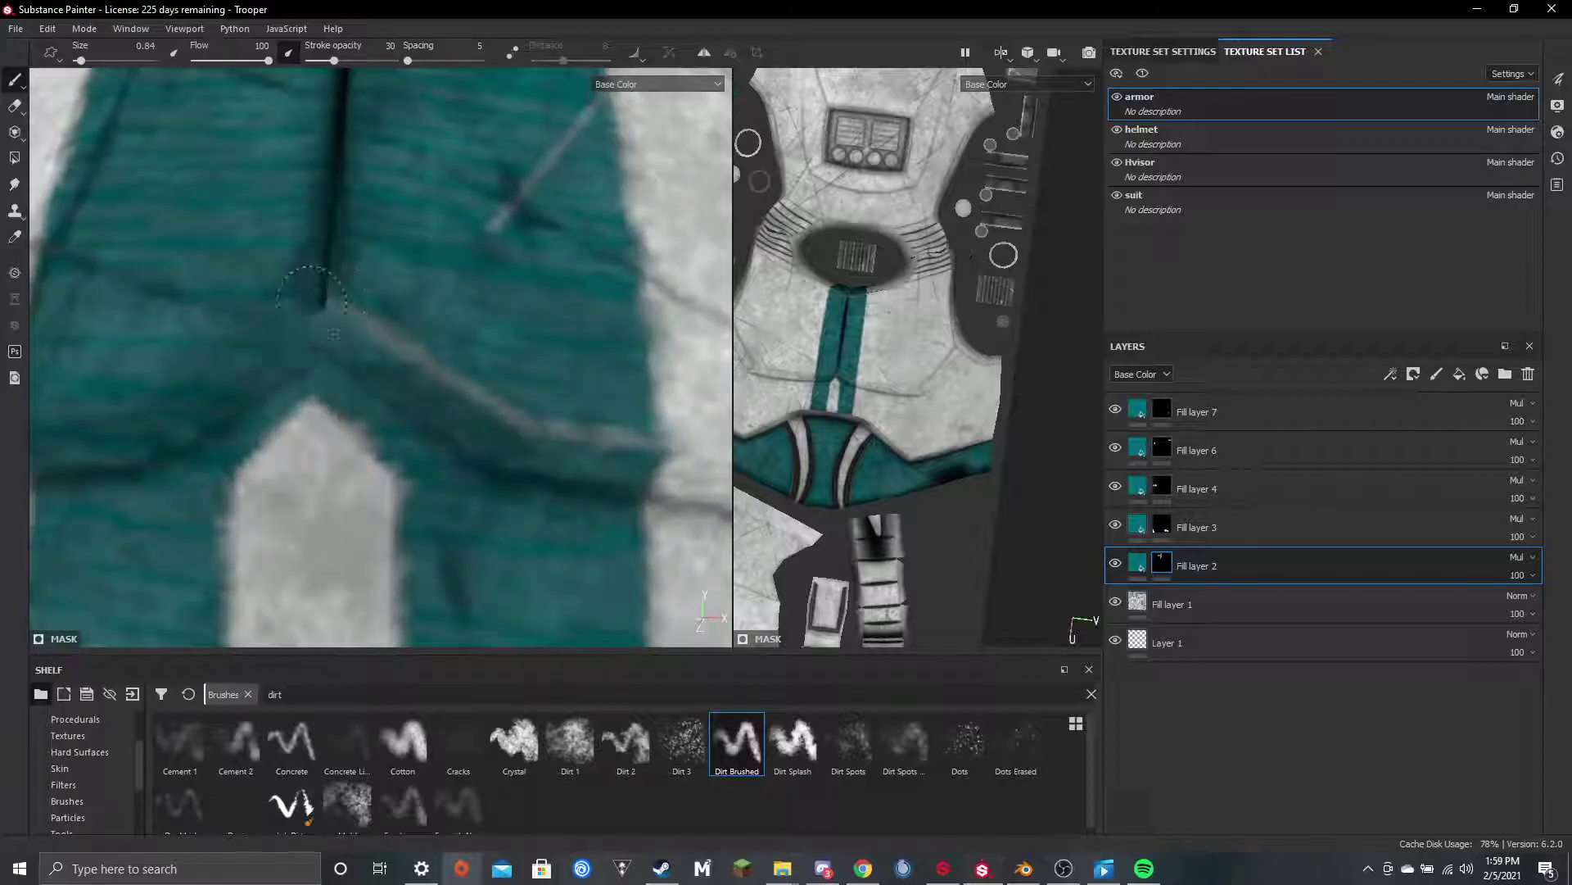
{"action": "scroll", "coordinate": [311, 295], "scroll_direction": "down", "scroll_amount": 3}
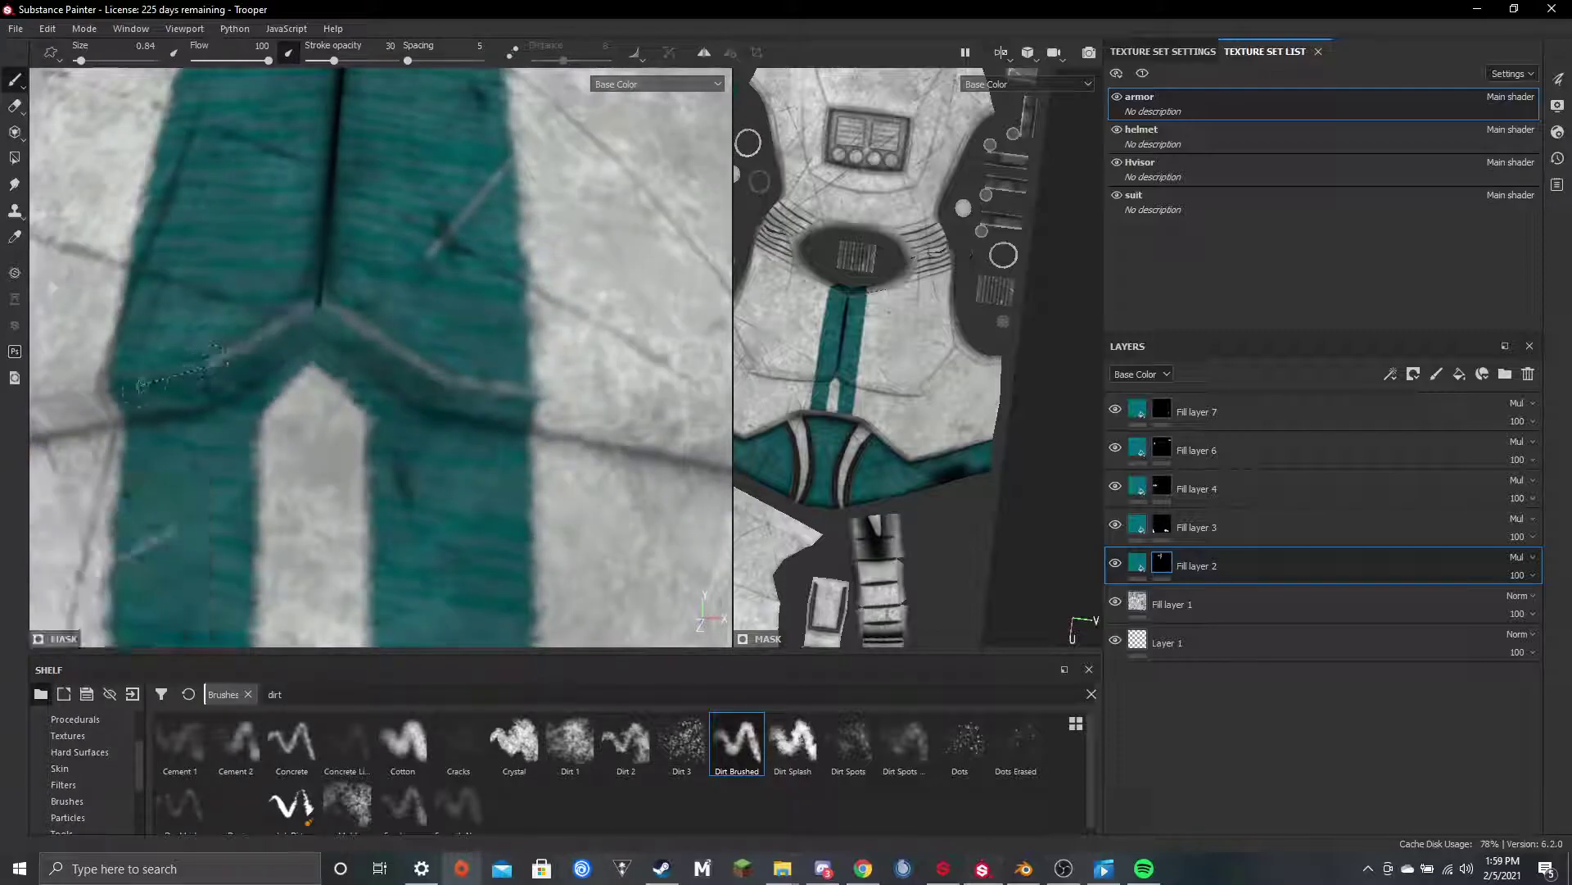
{"action": "scroll", "coordinate": [447, 338], "scroll_direction": "down", "scroll_amount": 10}
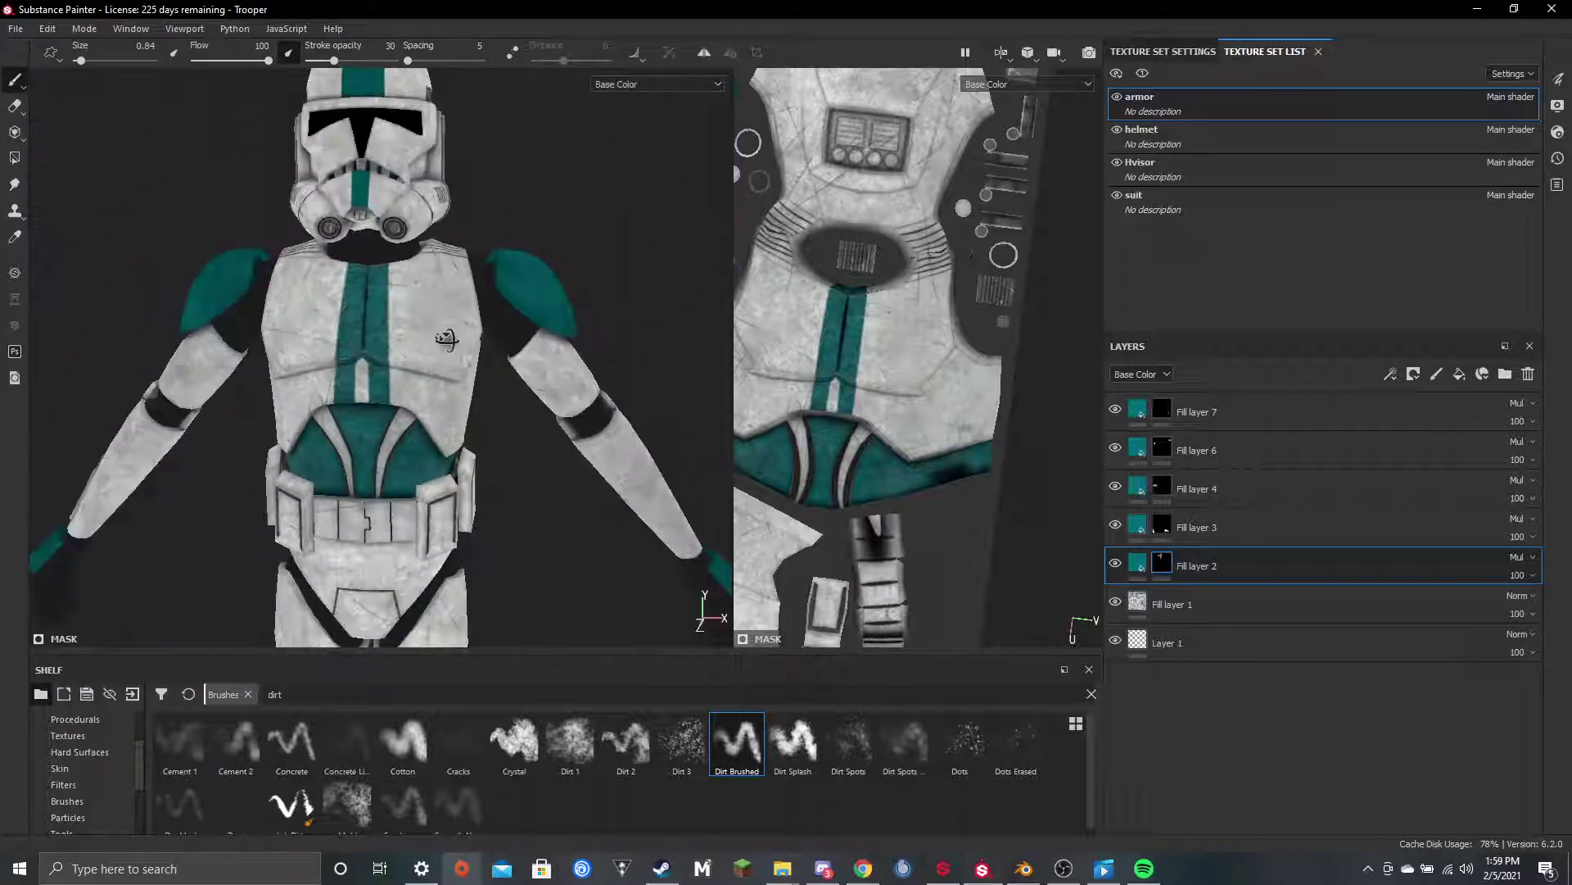
Wear the chest stripe's bottom edge above the abdomen with straight Dirt Brushed strokes across both teal bands
{"action": "scroll", "coordinate": [446, 339], "scroll_direction": "up", "scroll_amount": 10}
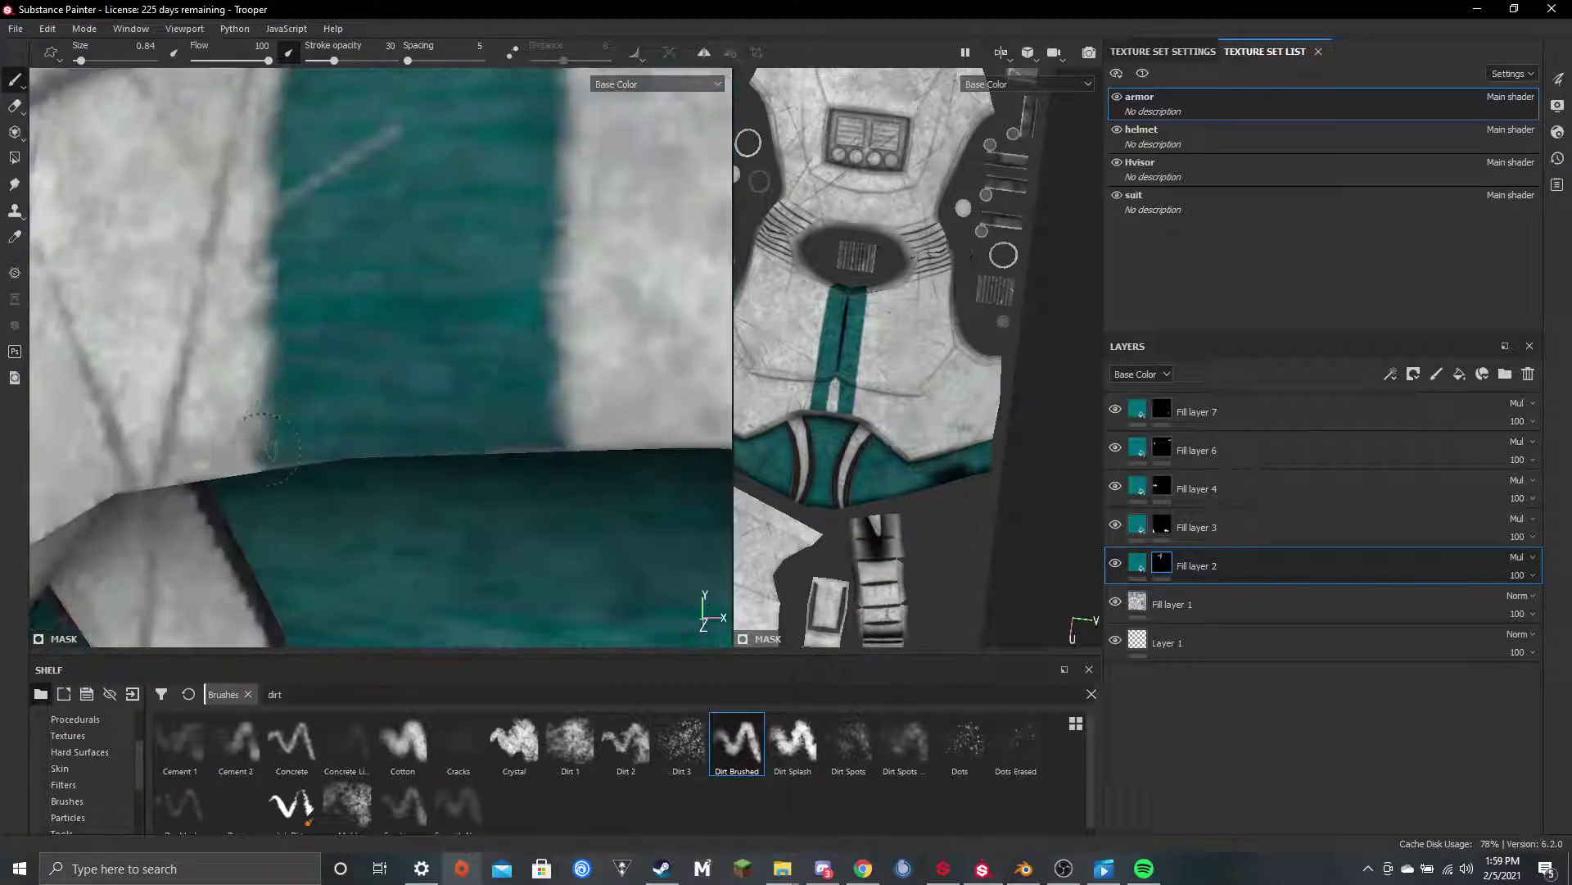
{"action": "left_click", "coordinate": [361, 455], "text": "shift"}
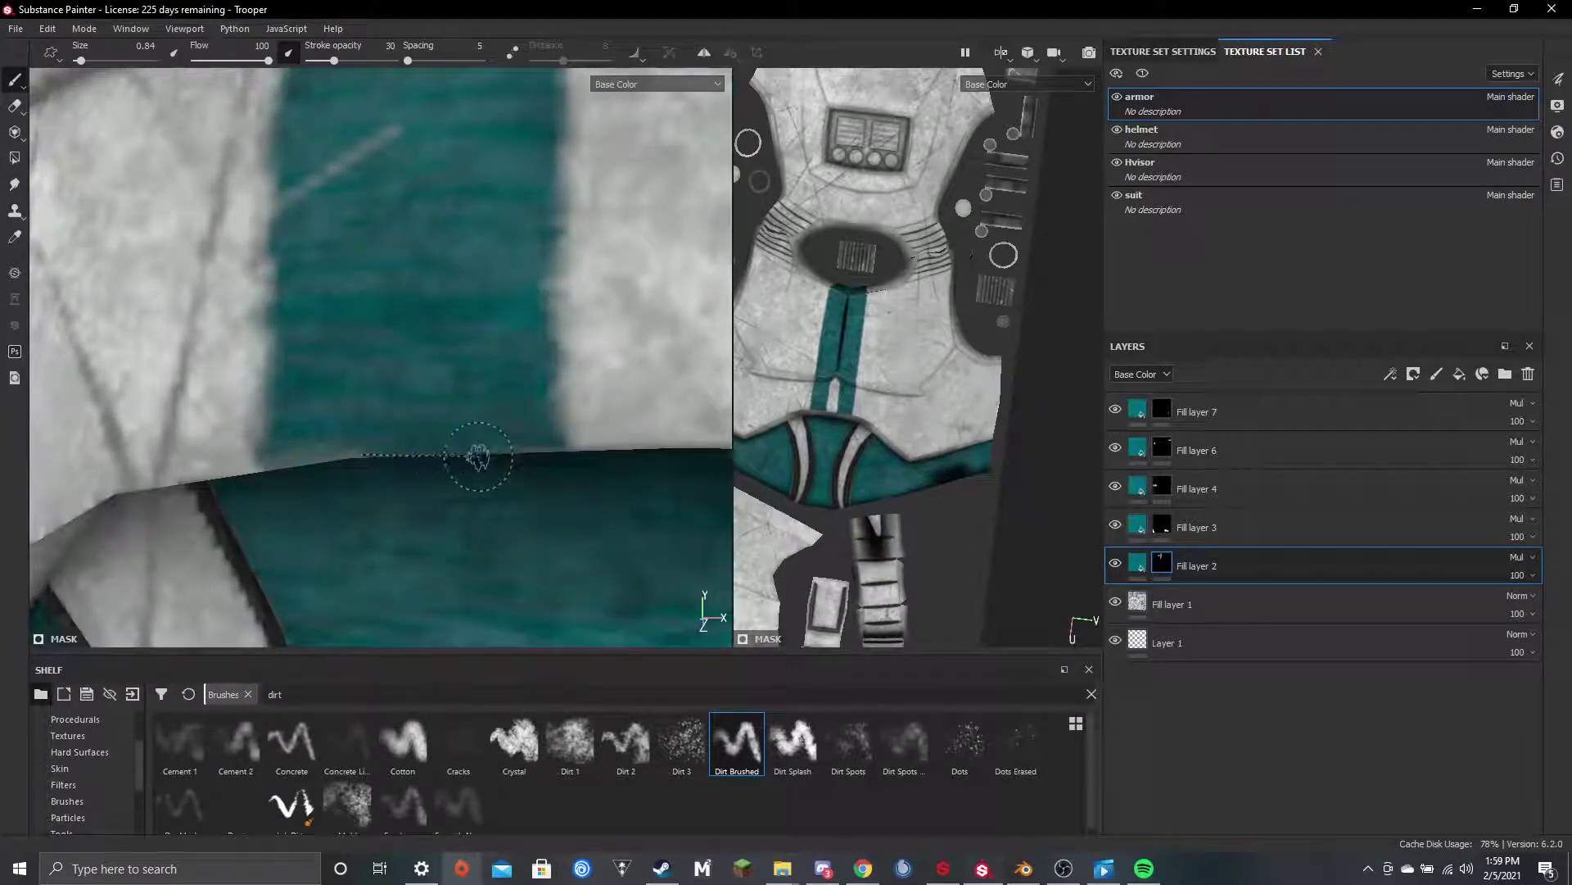
{"action": "left_click", "coordinate": [579, 443], "text": "shift"}
{"action": "scroll", "coordinate": [600, 443], "scroll_direction": "down", "scroll_amount": 3}
{"action": "middle_click_drag", "start_coordinate": [600, 442], "coordinate": [316, 407], "text": "alt"}
{"action": "scroll", "coordinate": [398, 427], "scroll_direction": "up", "scroll_amount": 3}
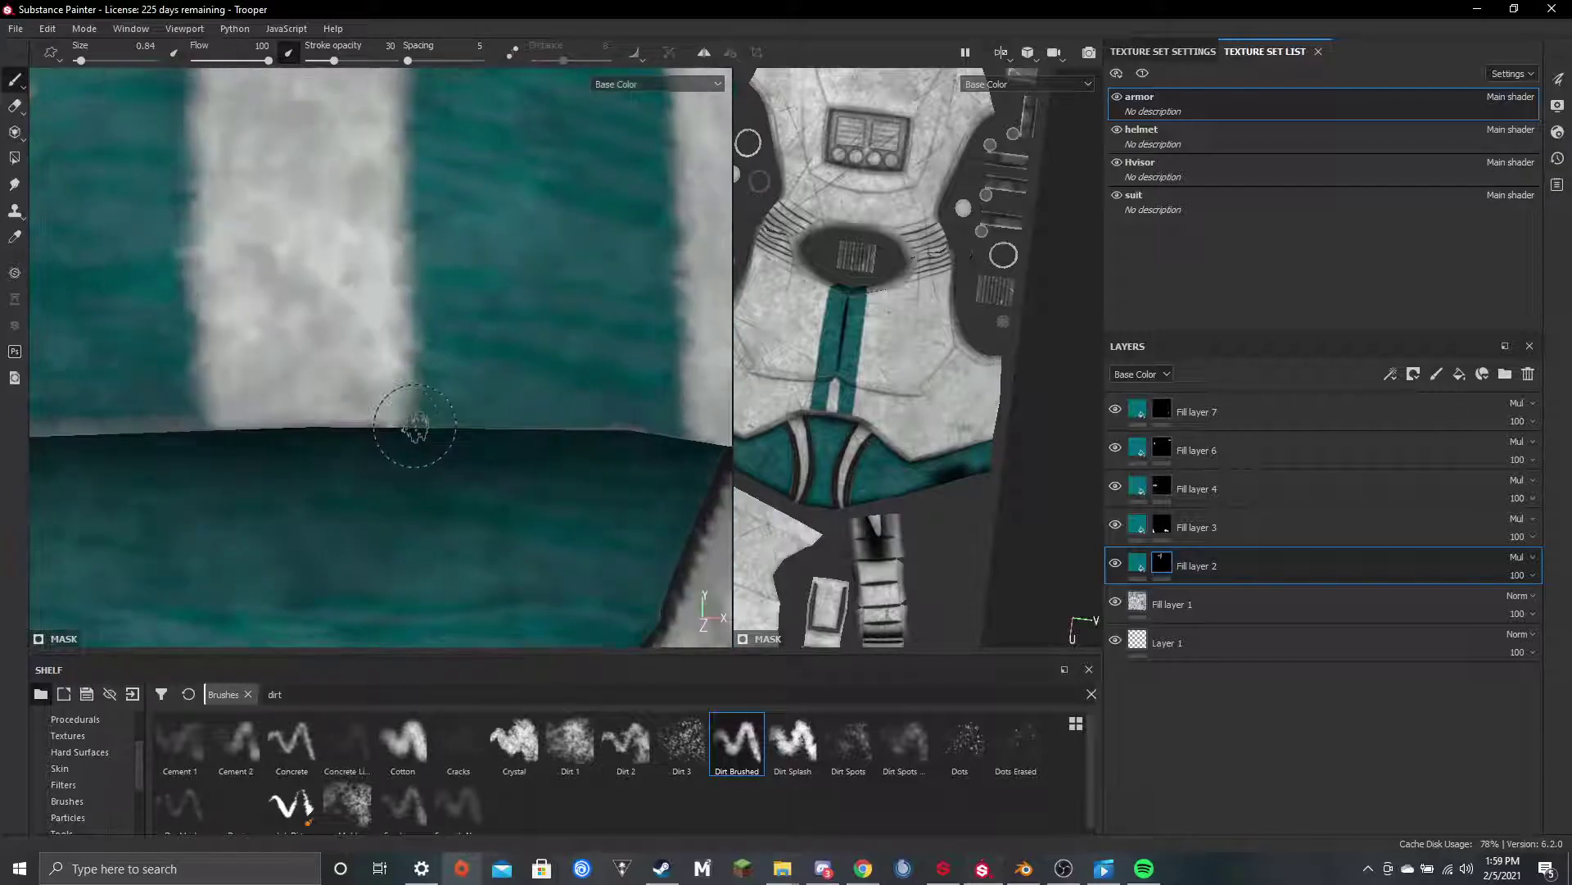
{"action": "left_click", "coordinate": [588, 427], "text": "shift"}
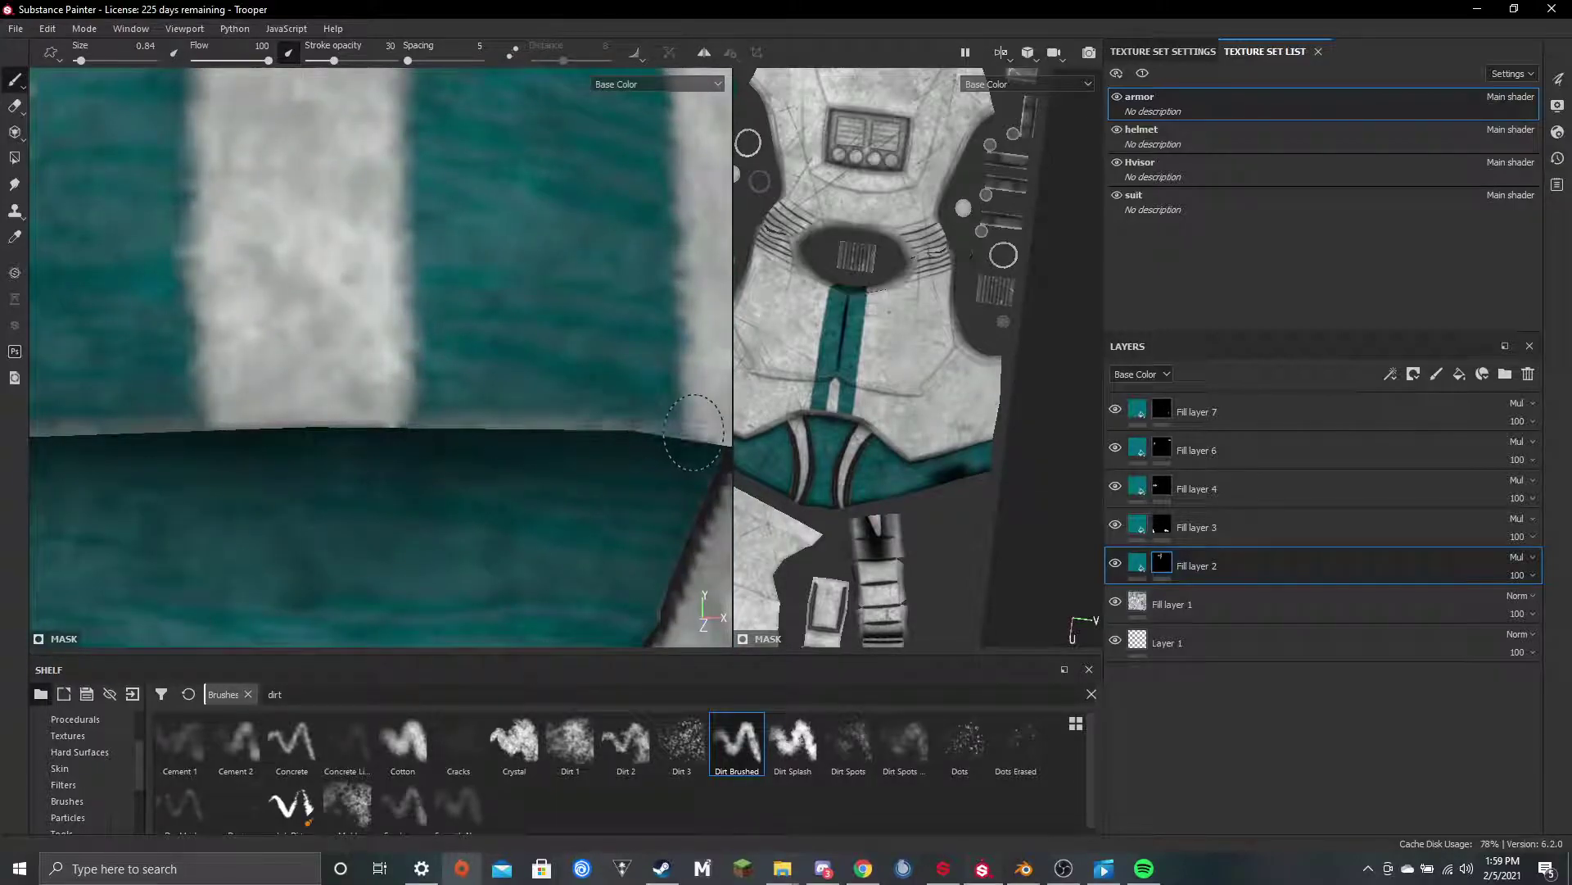
{"action": "scroll", "coordinate": [694, 431], "scroll_direction": "down", "scroll_amount": 10}
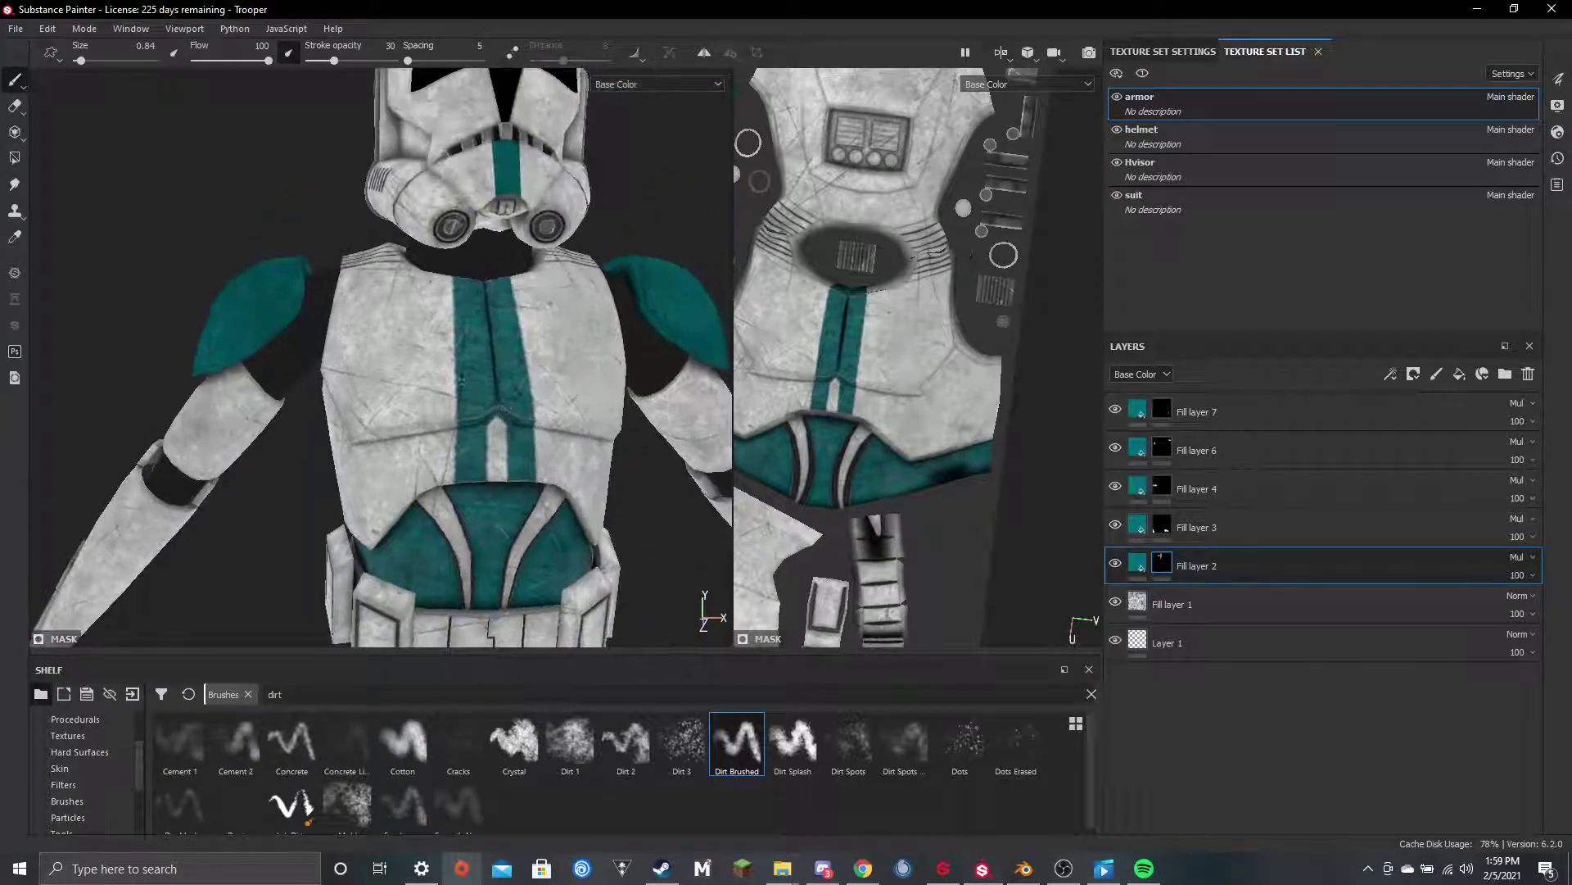
{"action": "scroll", "coordinate": [518, 347], "scroll_direction": "down", "scroll_amount": 8}
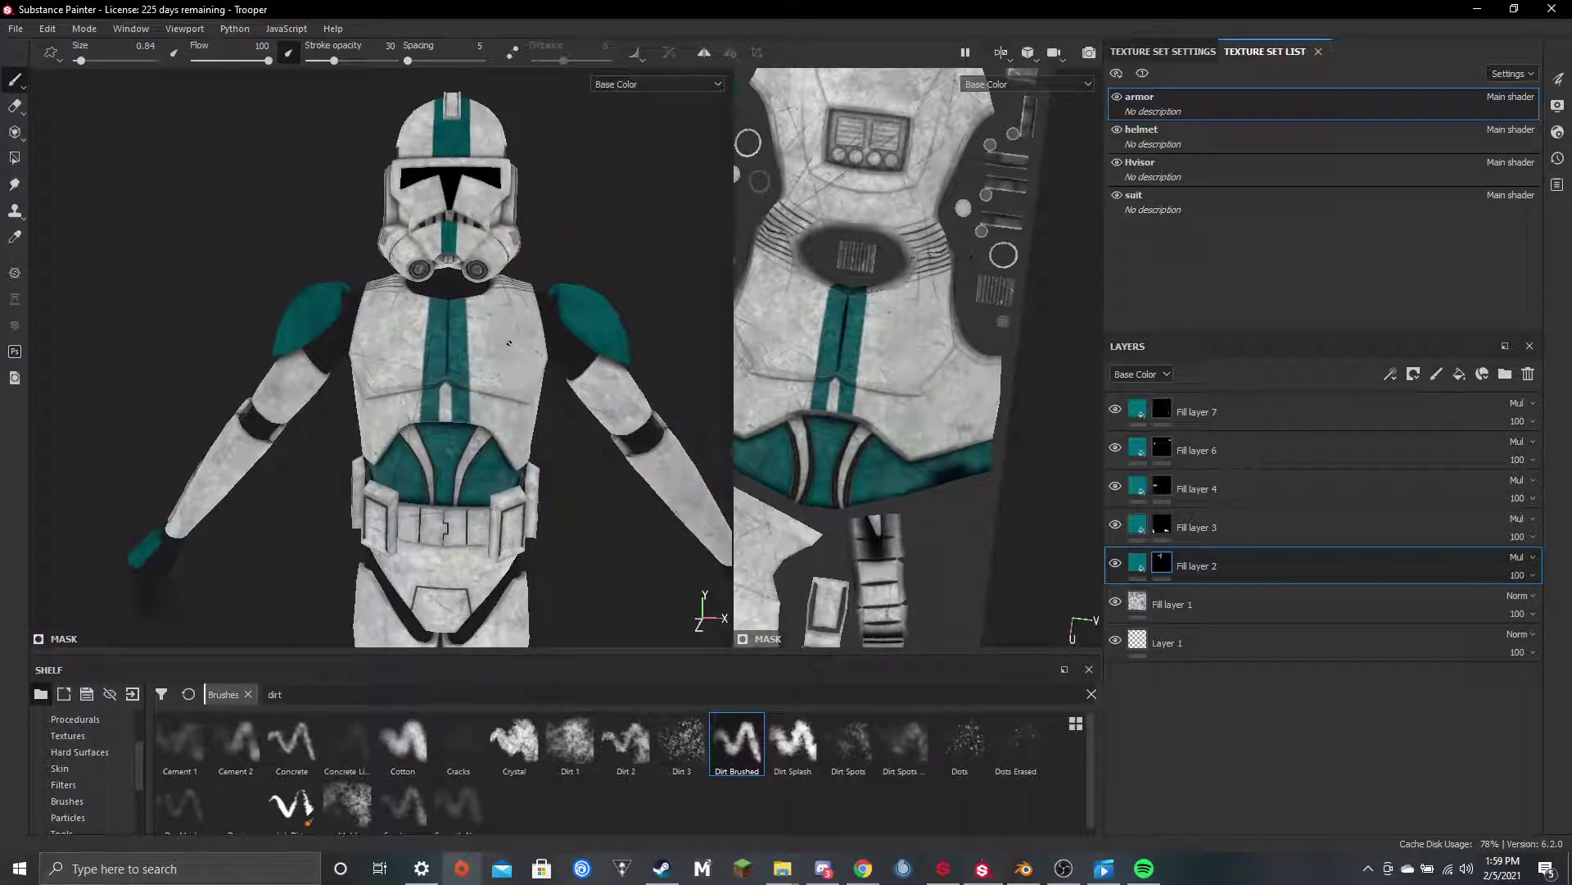
Wear the teal chest stripe along its centre groove with a straight stroke from the collar down to the lower ridge
{"action": "scroll", "coordinate": [381, 357], "scroll_direction": "up", "scroll_amount": 10}
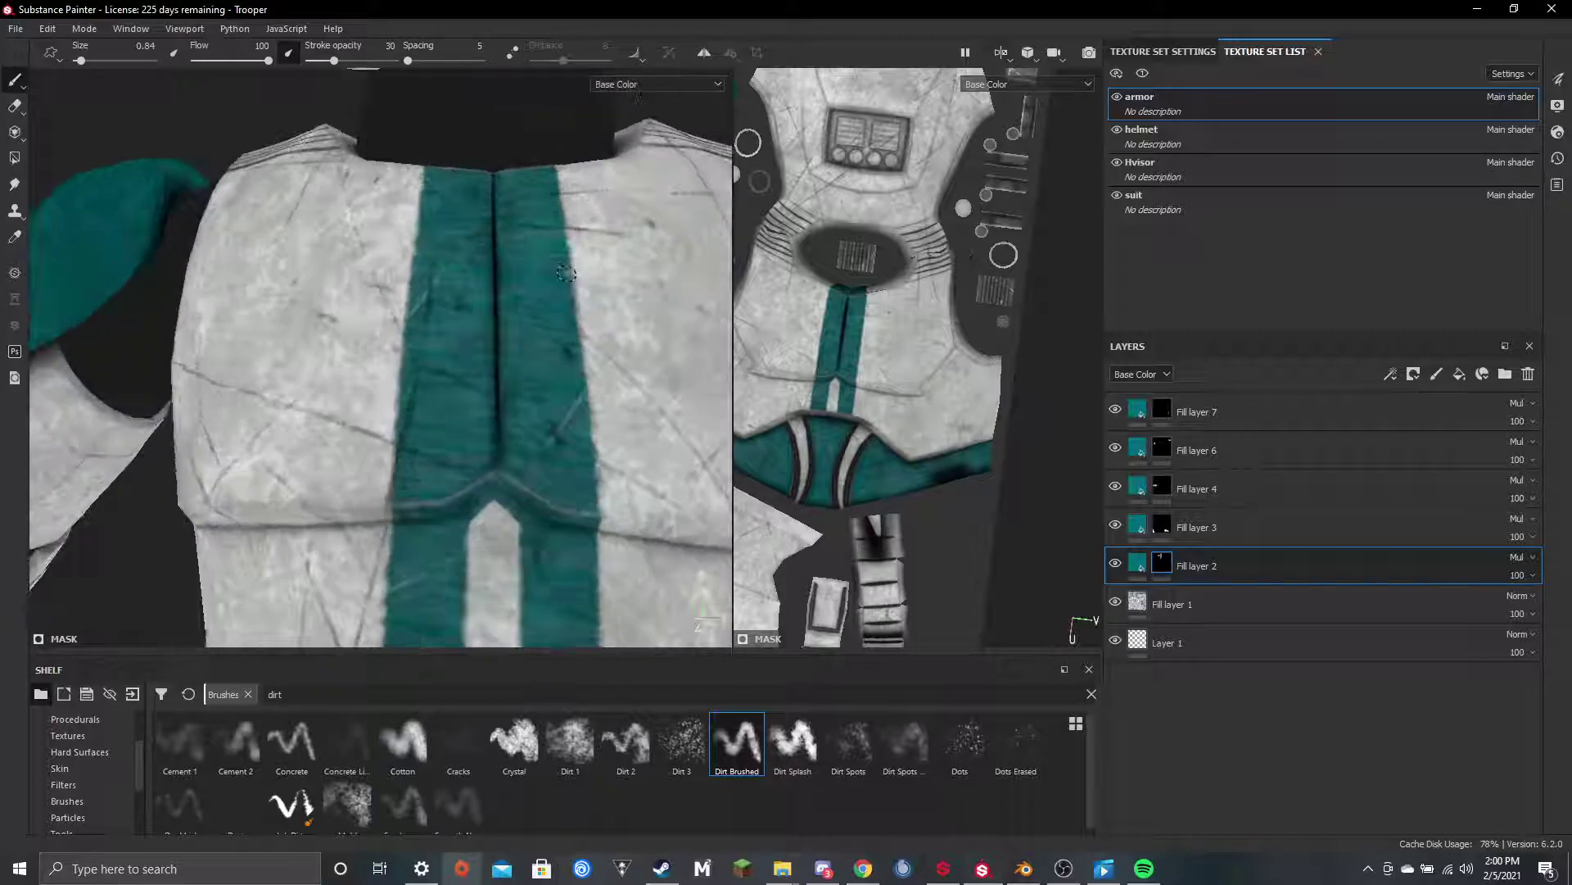
{"action": "scroll", "coordinate": [469, 244], "scroll_direction": "up", "scroll_amount": 3}
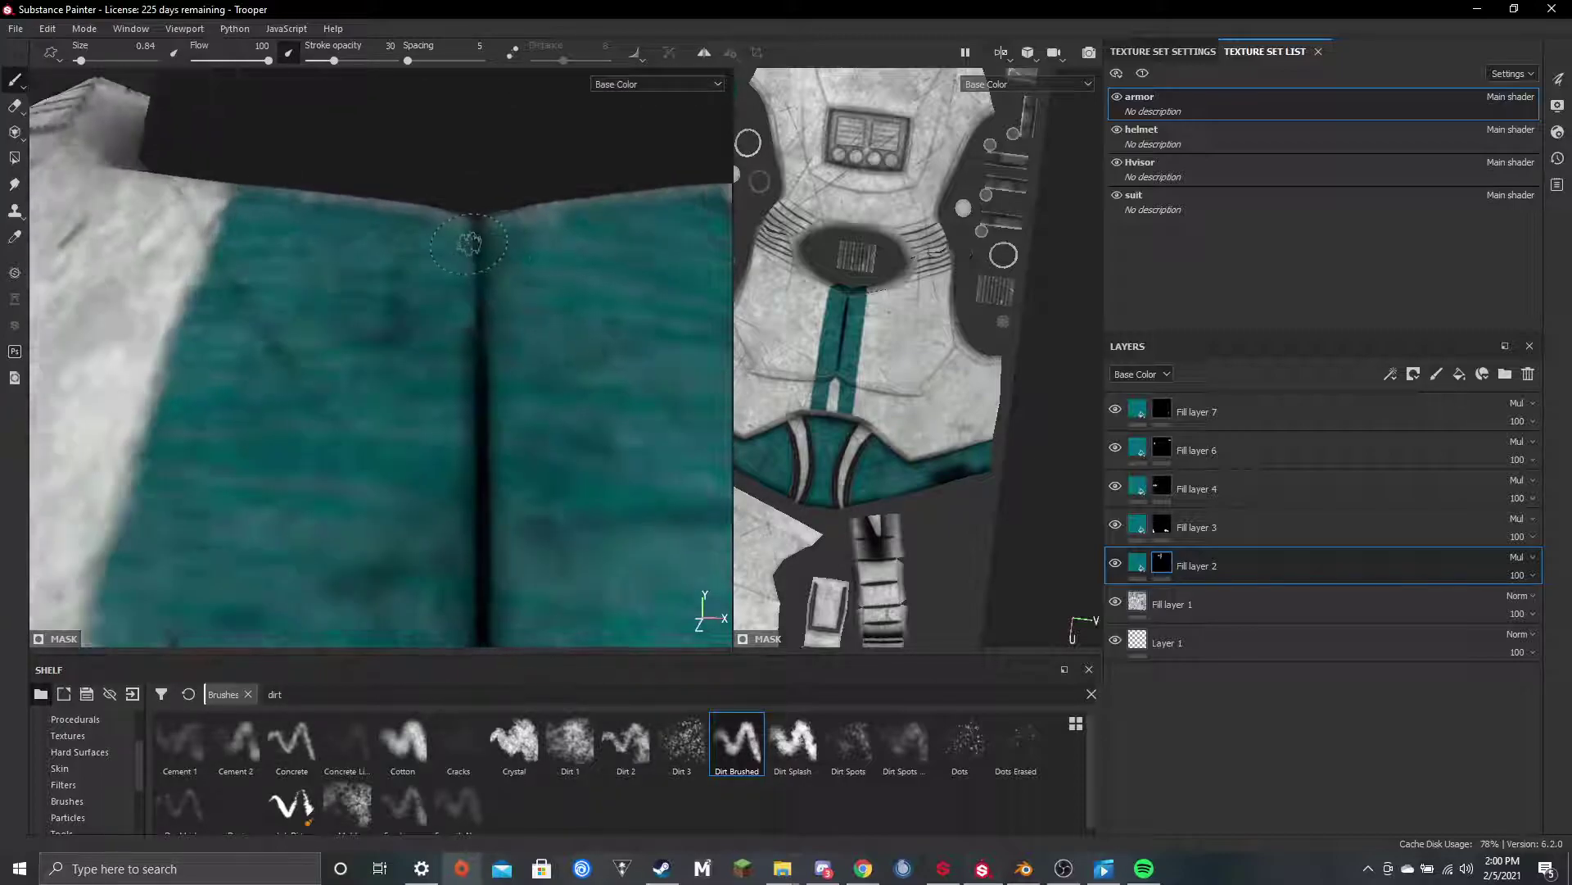
{"action": "scroll", "coordinate": [465, 228], "scroll_direction": "down", "scroll_amount": 3}
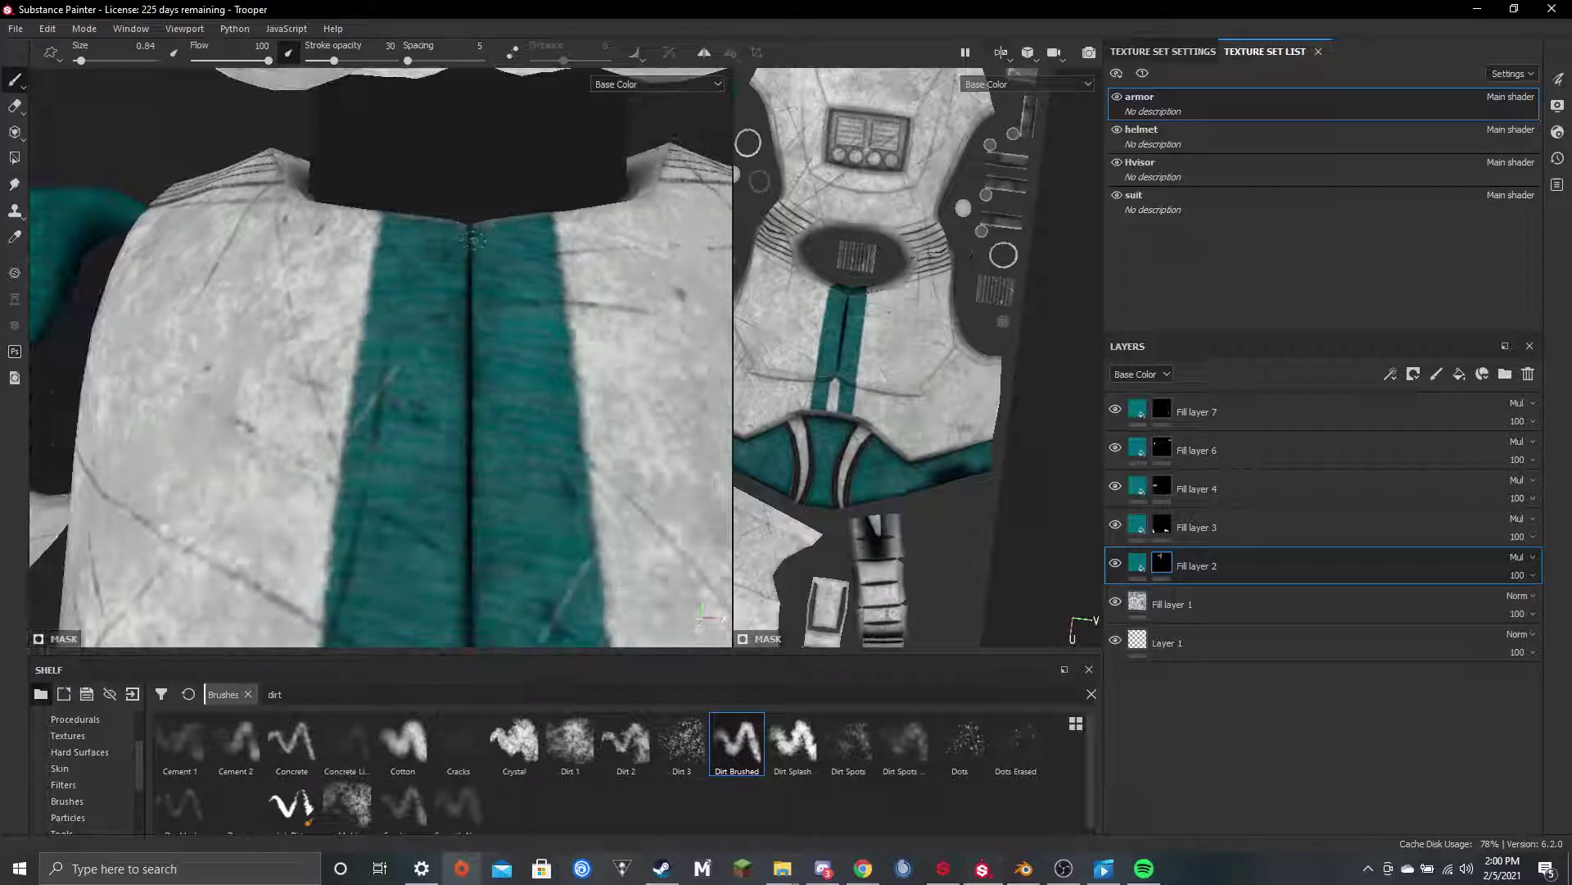
{"action": "scroll", "coordinate": [473, 239], "scroll_direction": "up", "scroll_amount": 4}
{"action": "scroll", "coordinate": [464, 216], "scroll_direction": "down", "scroll_amount": 3}
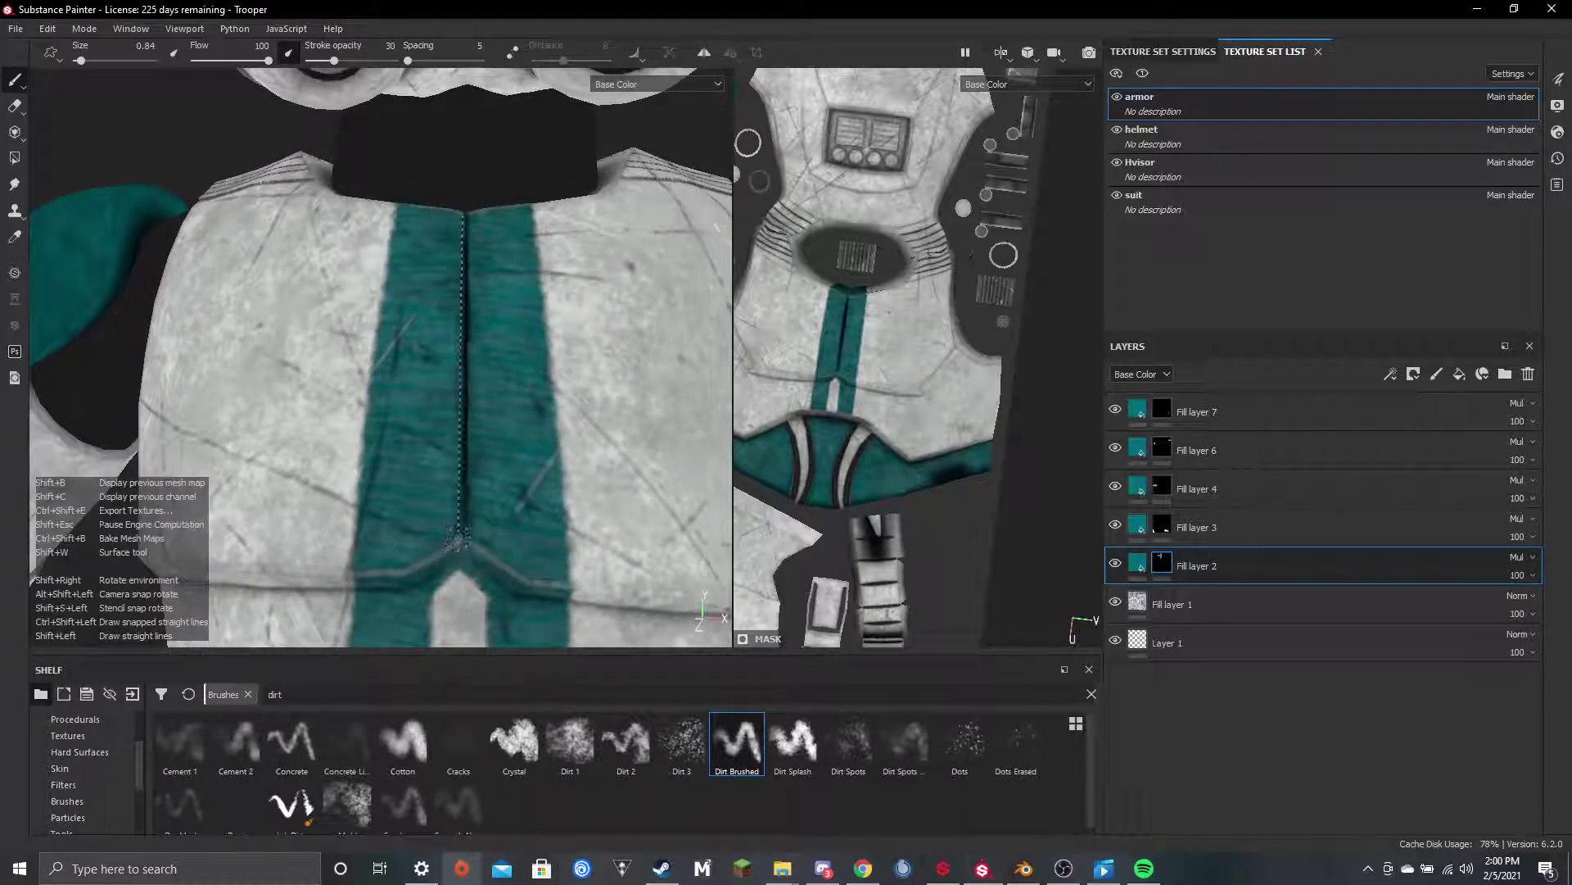
{"action": "left_click", "coordinate": [458, 535], "text": "shift"}
{"action": "scroll", "coordinate": [428, 254], "scroll_direction": "up", "scroll_amount": 4}
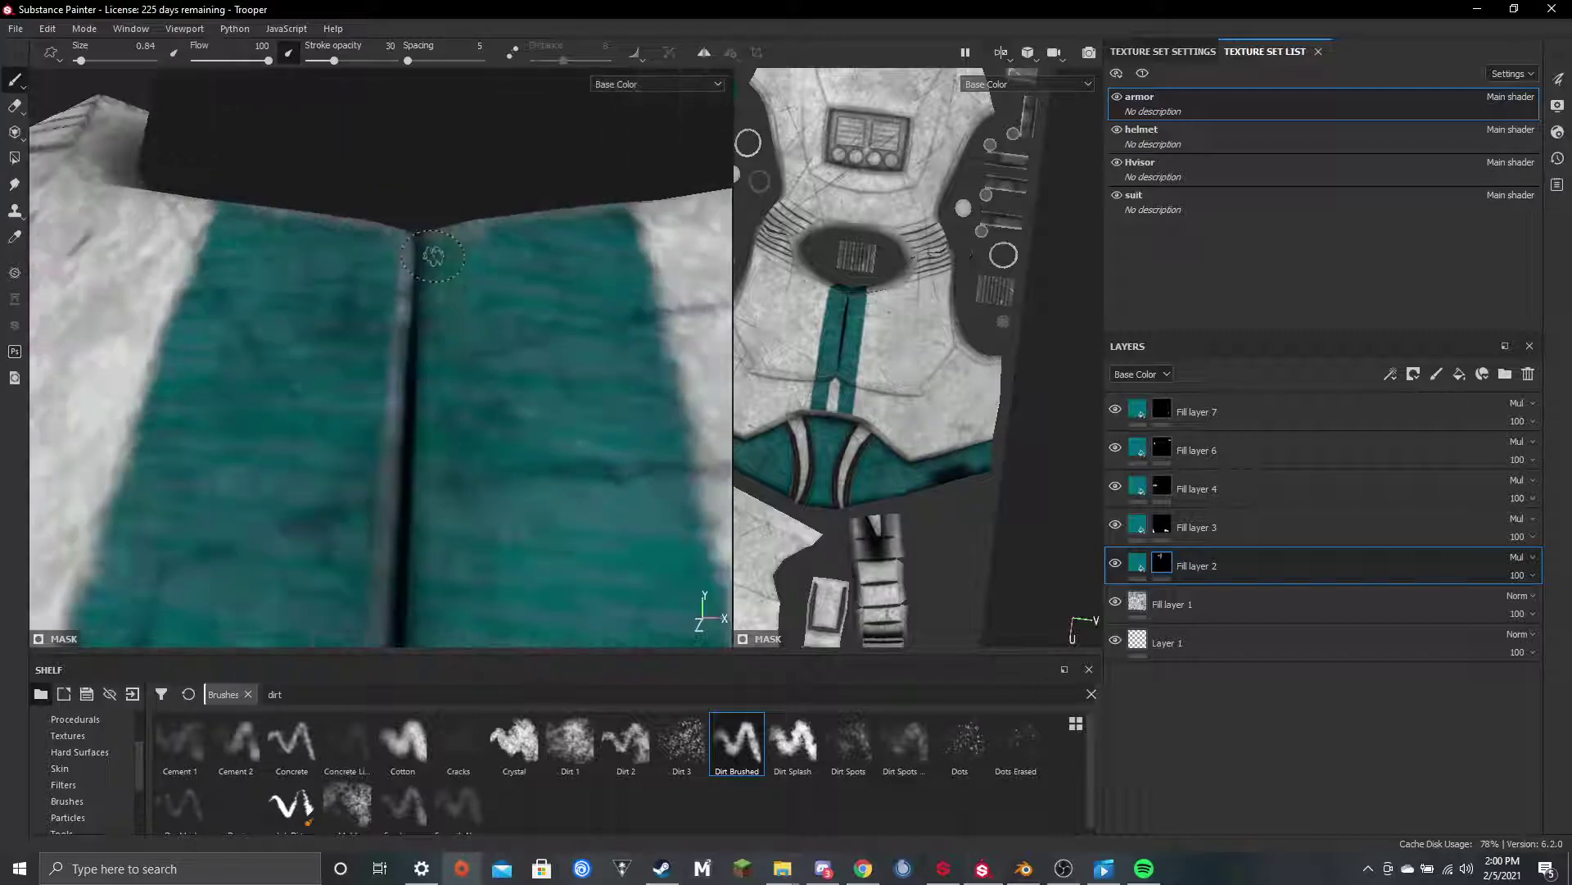
{"action": "scroll", "coordinate": [428, 240], "scroll_direction": "down", "scroll_amount": 6}
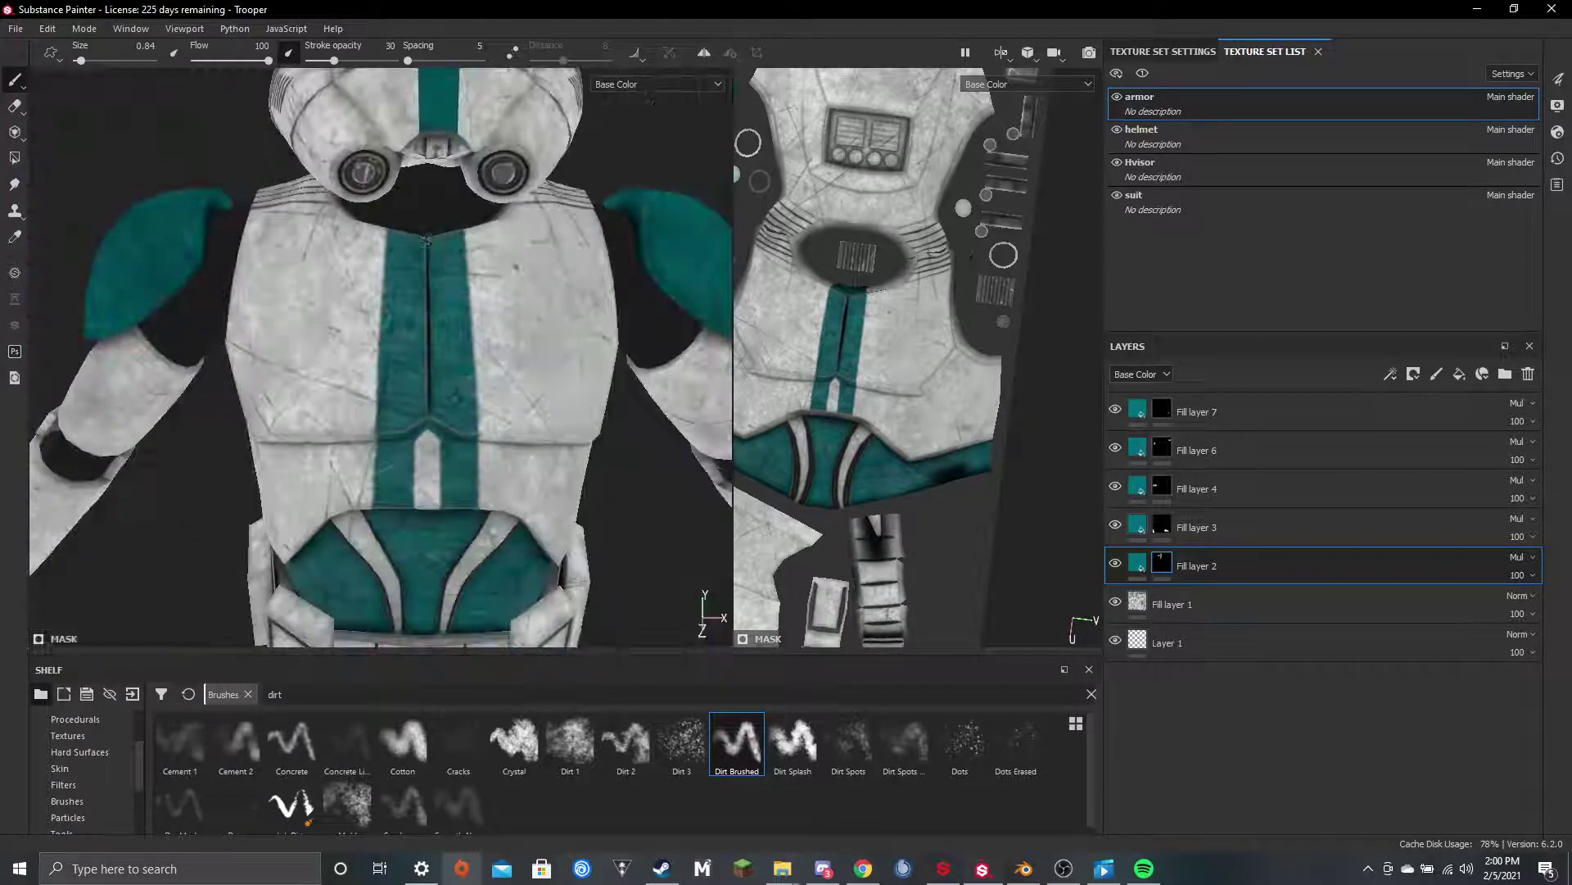
{"action": "key", "text": "shift"}
{"action": "scroll", "coordinate": [516, 399], "scroll_direction": "down", "scroll_amount": 5}
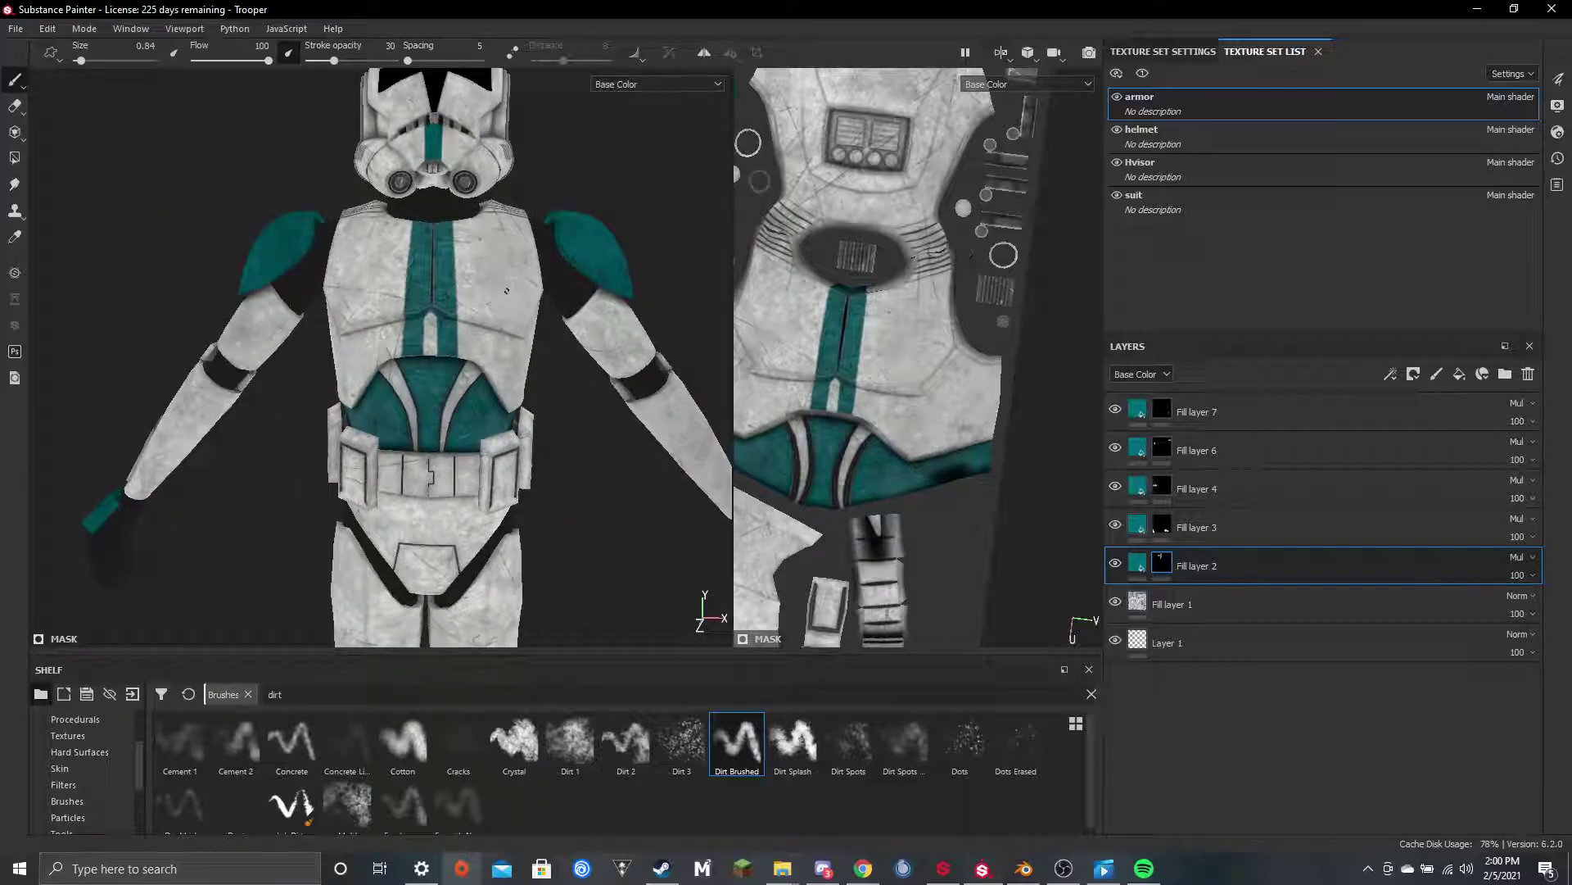
Wear the upper curve of the central abdomen panel's right-hand edge, as viewed from the front, with straight strokes following the black seam
{"action": "scroll", "coordinate": [506, 289], "scroll_direction": "up", "scroll_amount": 10}
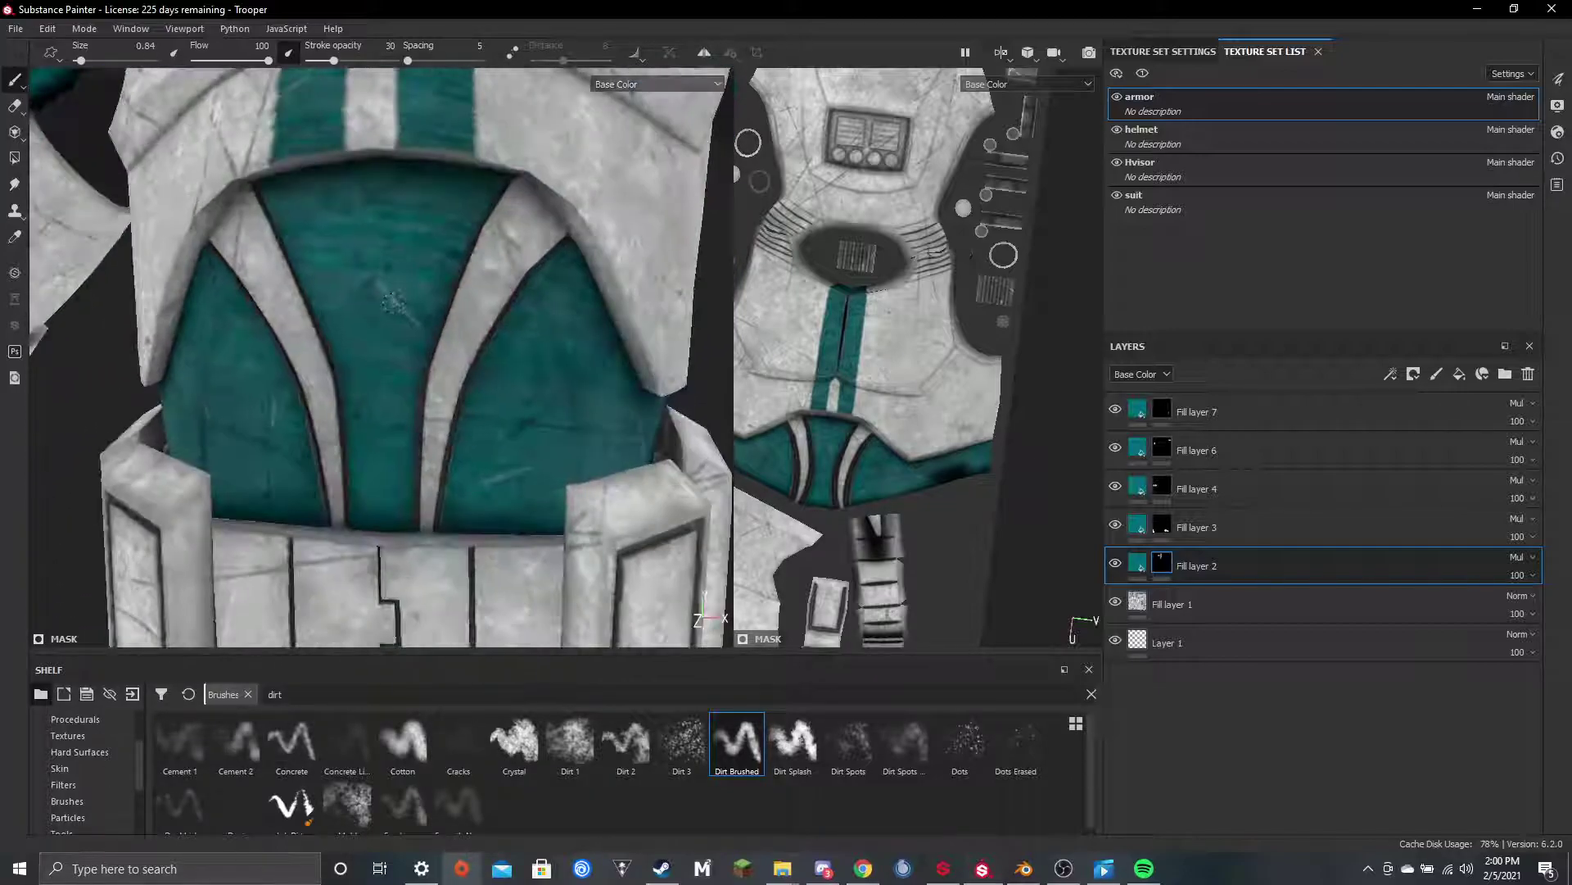
{"action": "scroll", "coordinate": [393, 302], "scroll_direction": "up", "scroll_amount": 8}
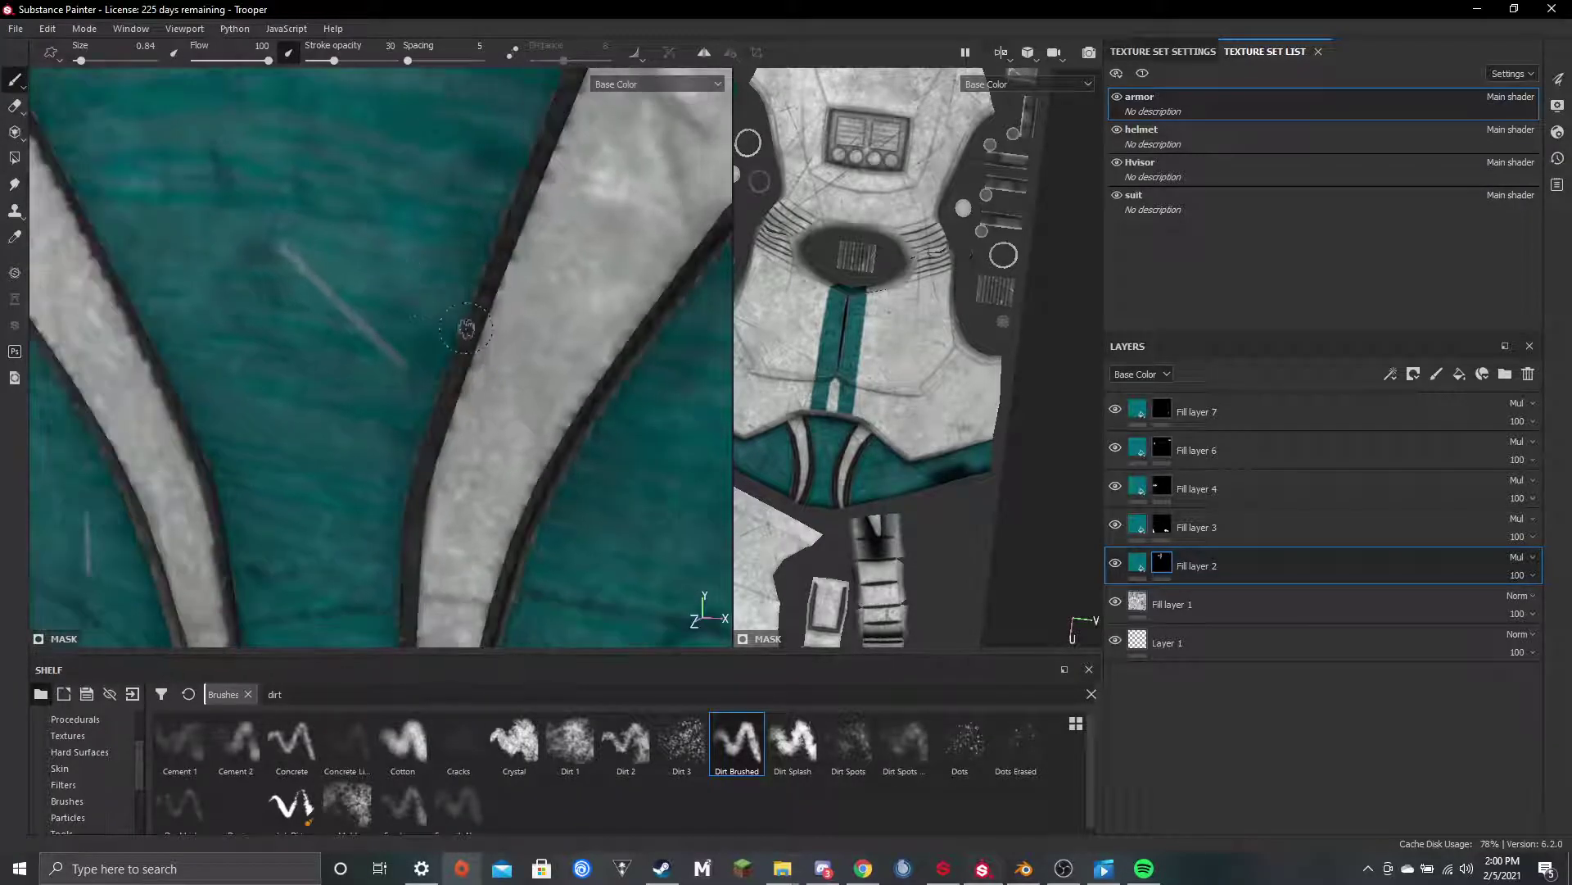
{"action": "scroll", "coordinate": [466, 319], "scroll_direction": "down", "scroll_amount": 5}
{"action": "middle_click_drag", "start_coordinate": [490, 233], "coordinate": [490, 336], "text": "alt"}
{"action": "scroll", "coordinate": [467, 253], "scroll_direction": "up", "scroll_amount": 8}
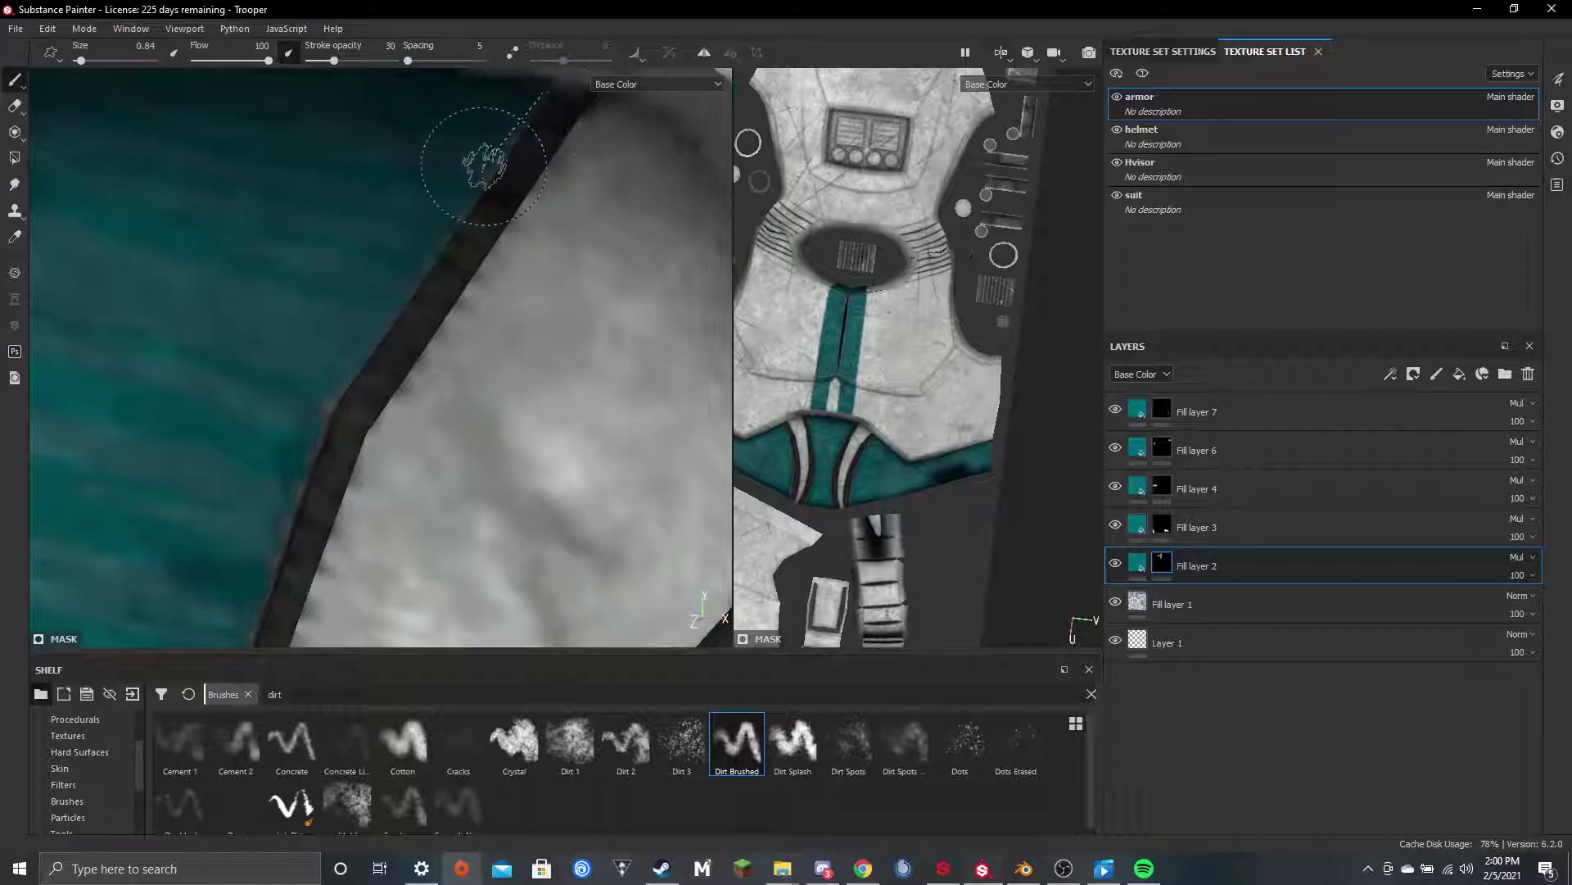
{"action": "left_click", "coordinate": [340, 392], "text": "shift"}
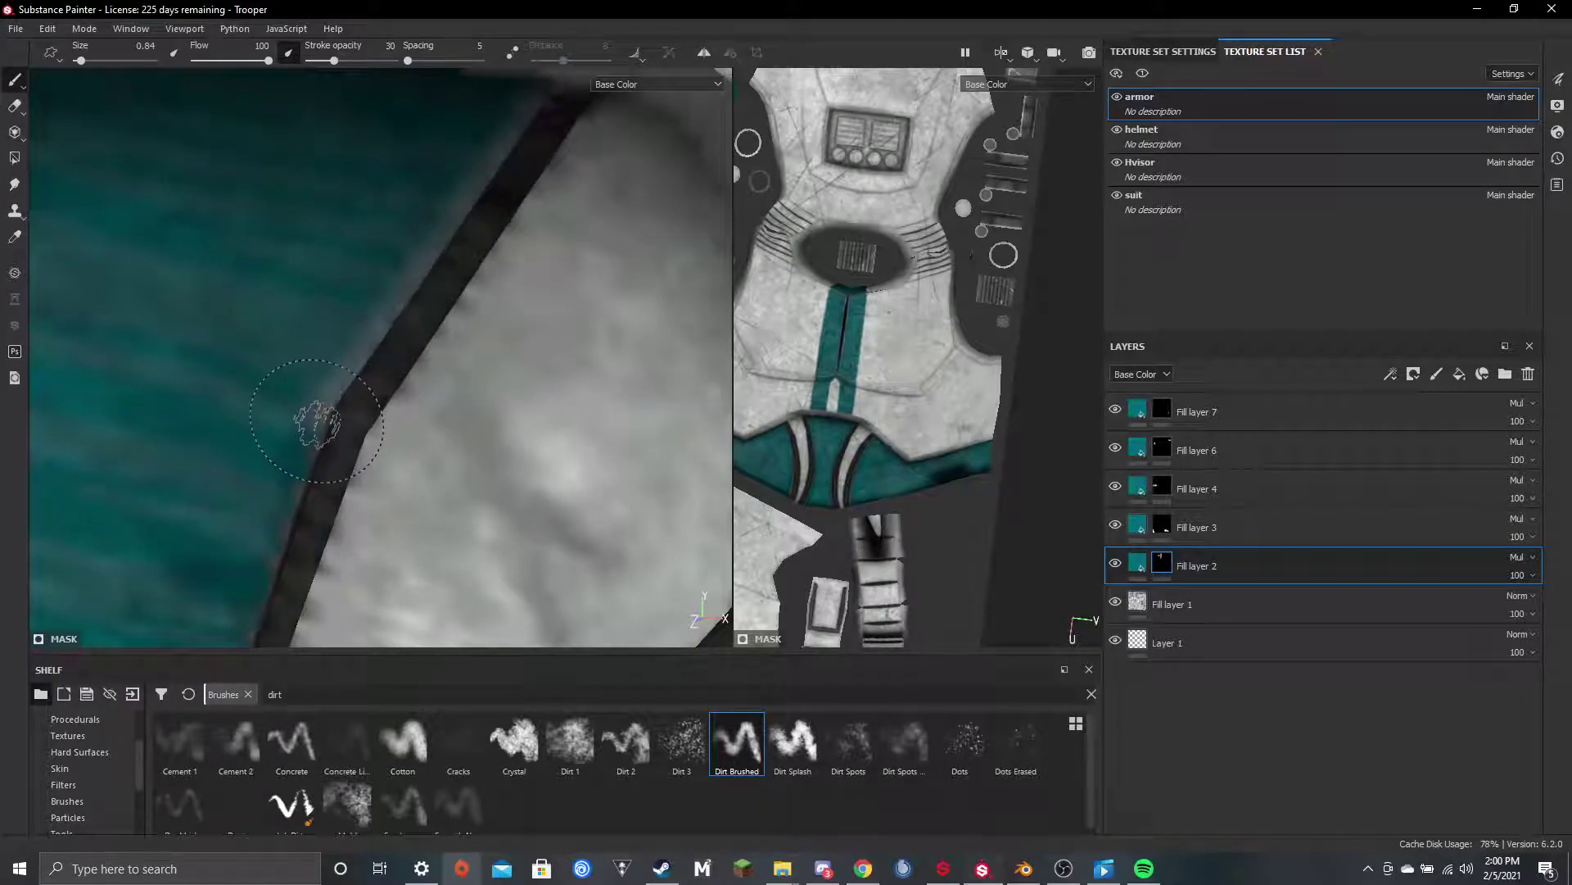
{"action": "left_click_drag", "start_coordinate": [317, 423], "coordinate": [461, 174], "text": "alt"}
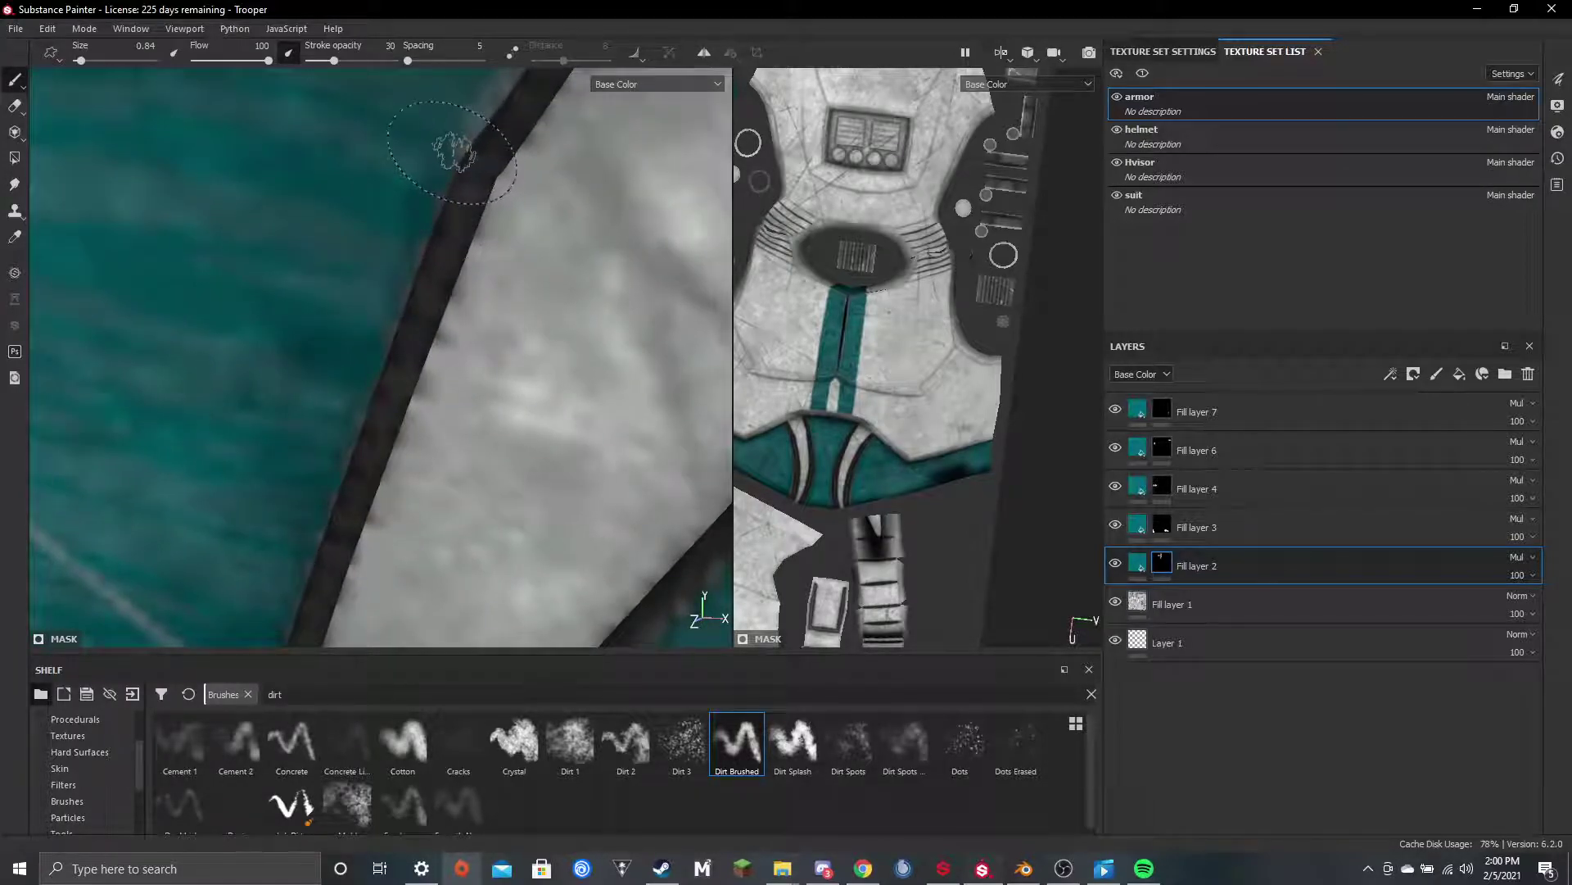
{"action": "scroll", "coordinate": [449, 156], "scroll_direction": "down", "scroll_amount": 5}
{"action": "left_click", "coordinate": [365, 398], "text": "shift"}
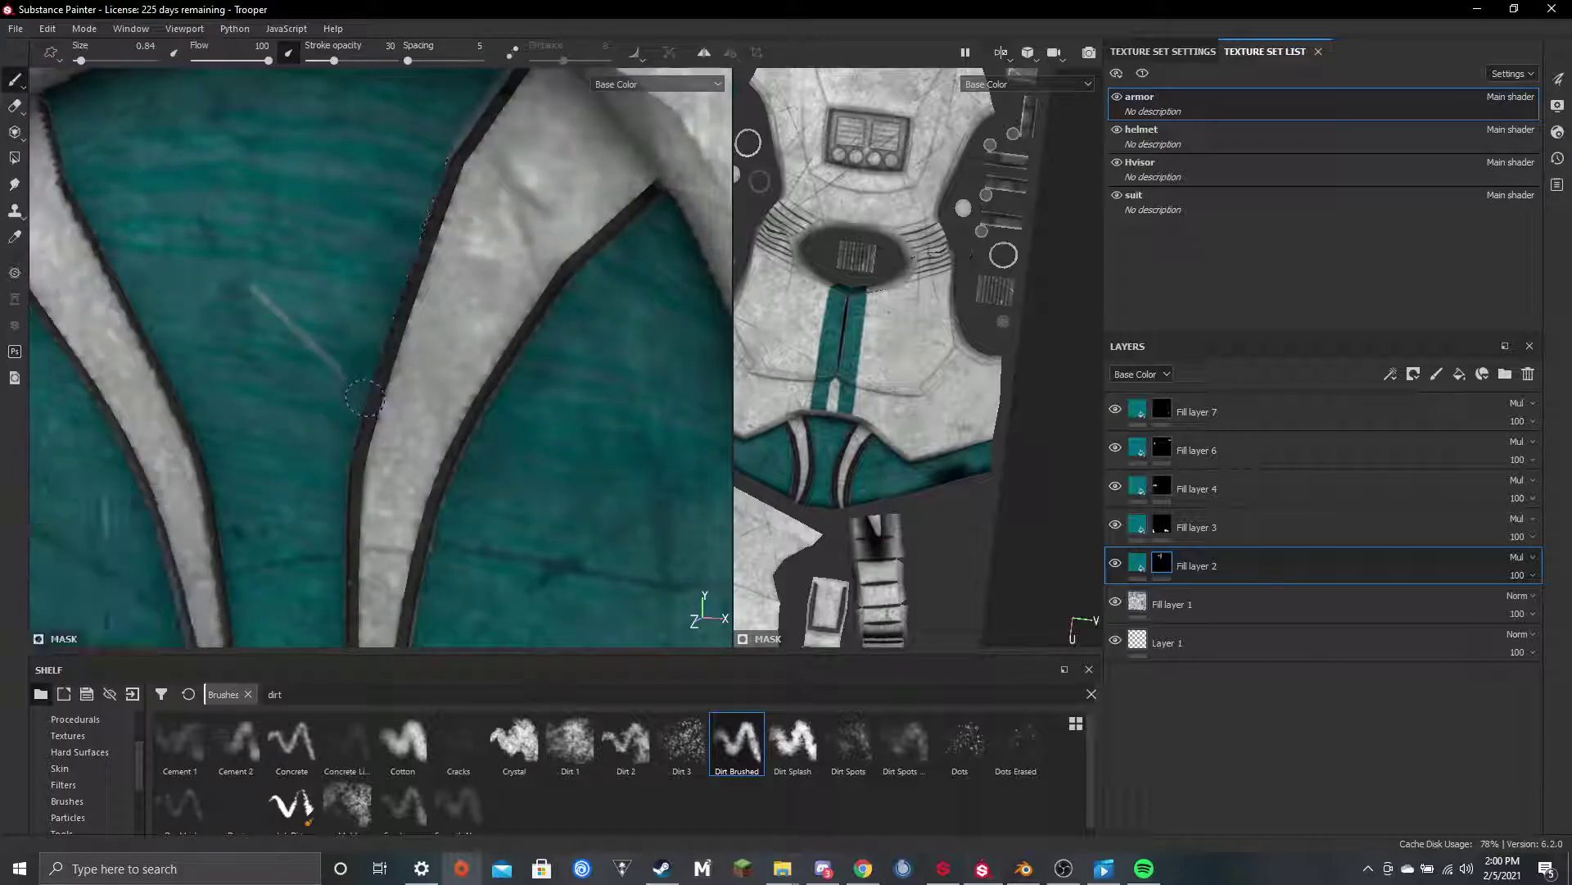
Continue the edge wear down the lower part of the central abdomen panel's right-hand seam to the belt
{"action": "left_click", "coordinate": [340, 595], "text": "shift"}
{"action": "middle_click_drag", "start_coordinate": [340, 518], "coordinate": [342, 200], "text": "alt"}
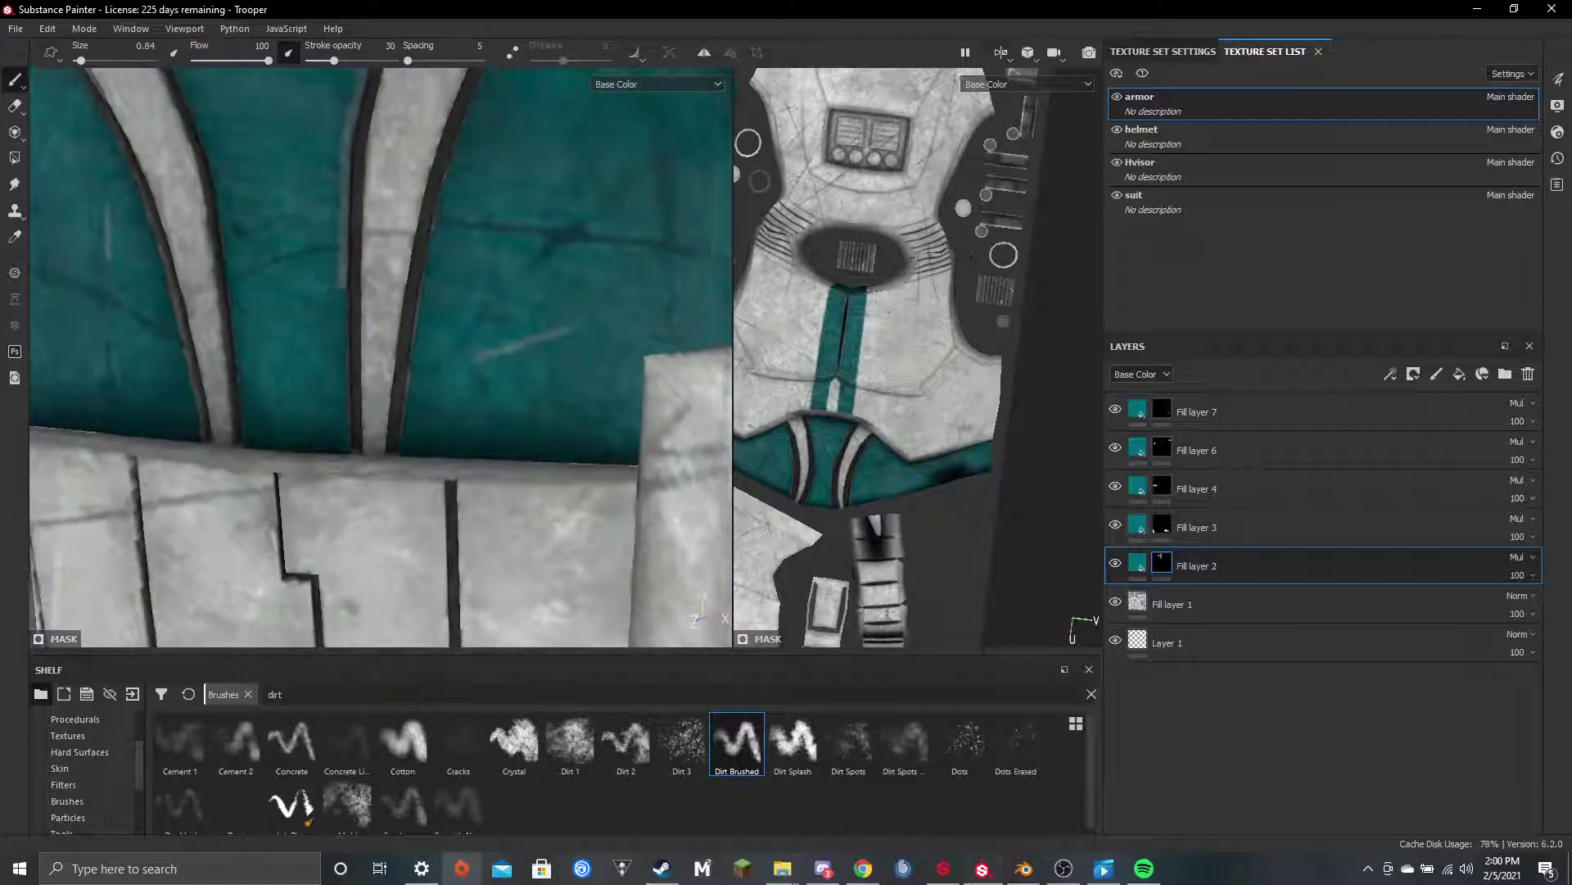
{"action": "scroll", "coordinate": [341, 295], "scroll_direction": "up", "scroll_amount": 4}
{"action": "scroll", "coordinate": [342, 284], "scroll_direction": "down", "scroll_amount": 3}
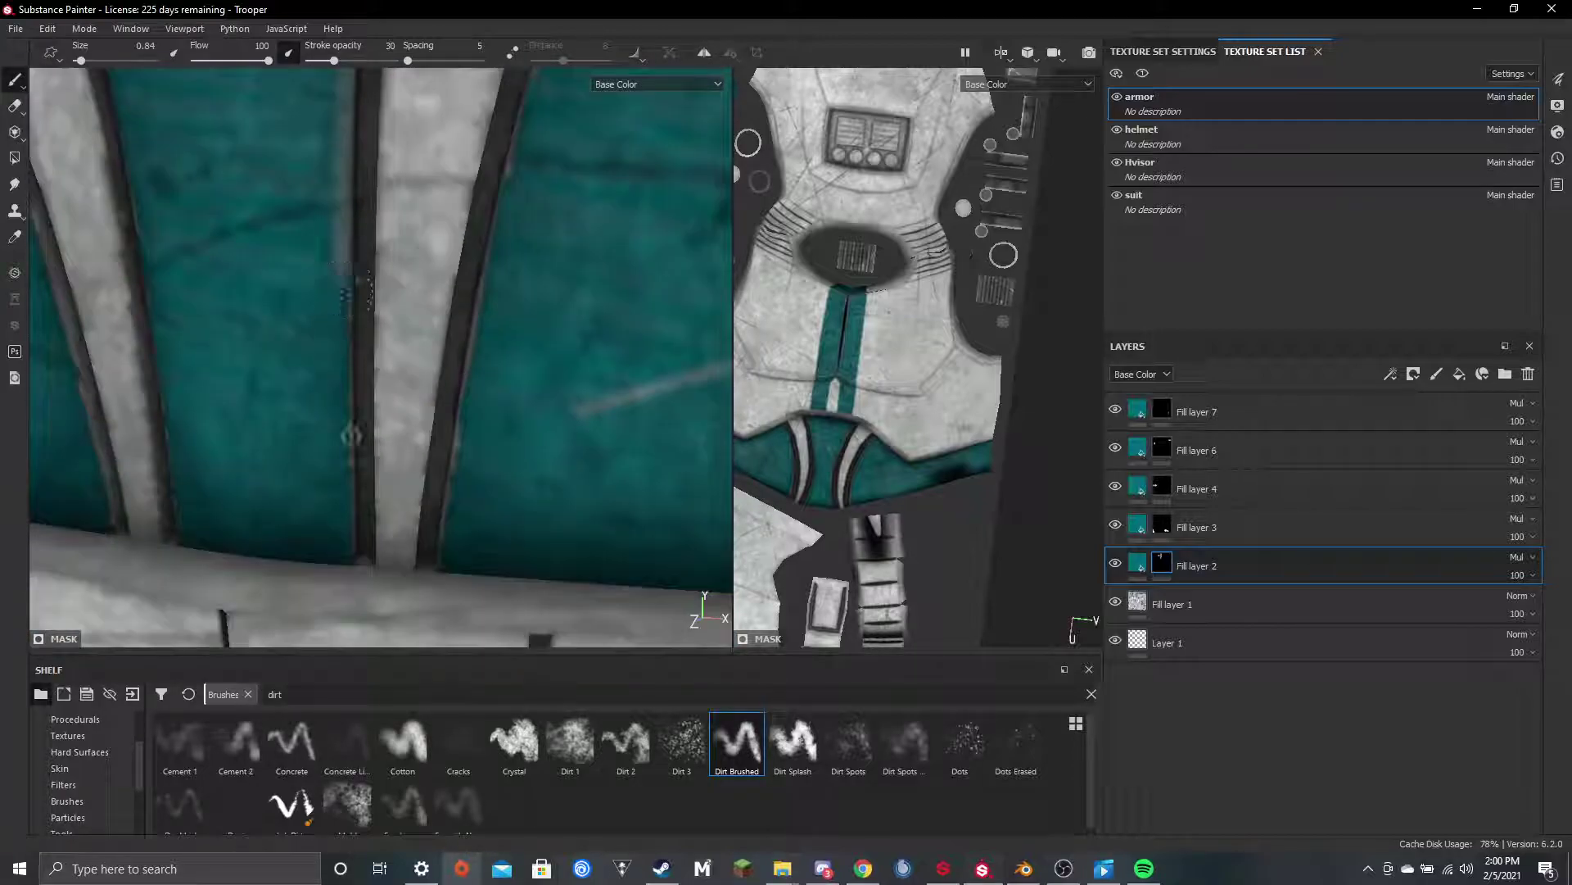
{"action": "left_click", "coordinate": [345, 560], "text": "shift"}
{"action": "scroll", "coordinate": [347, 542], "scroll_direction": "down", "scroll_amount": 8}
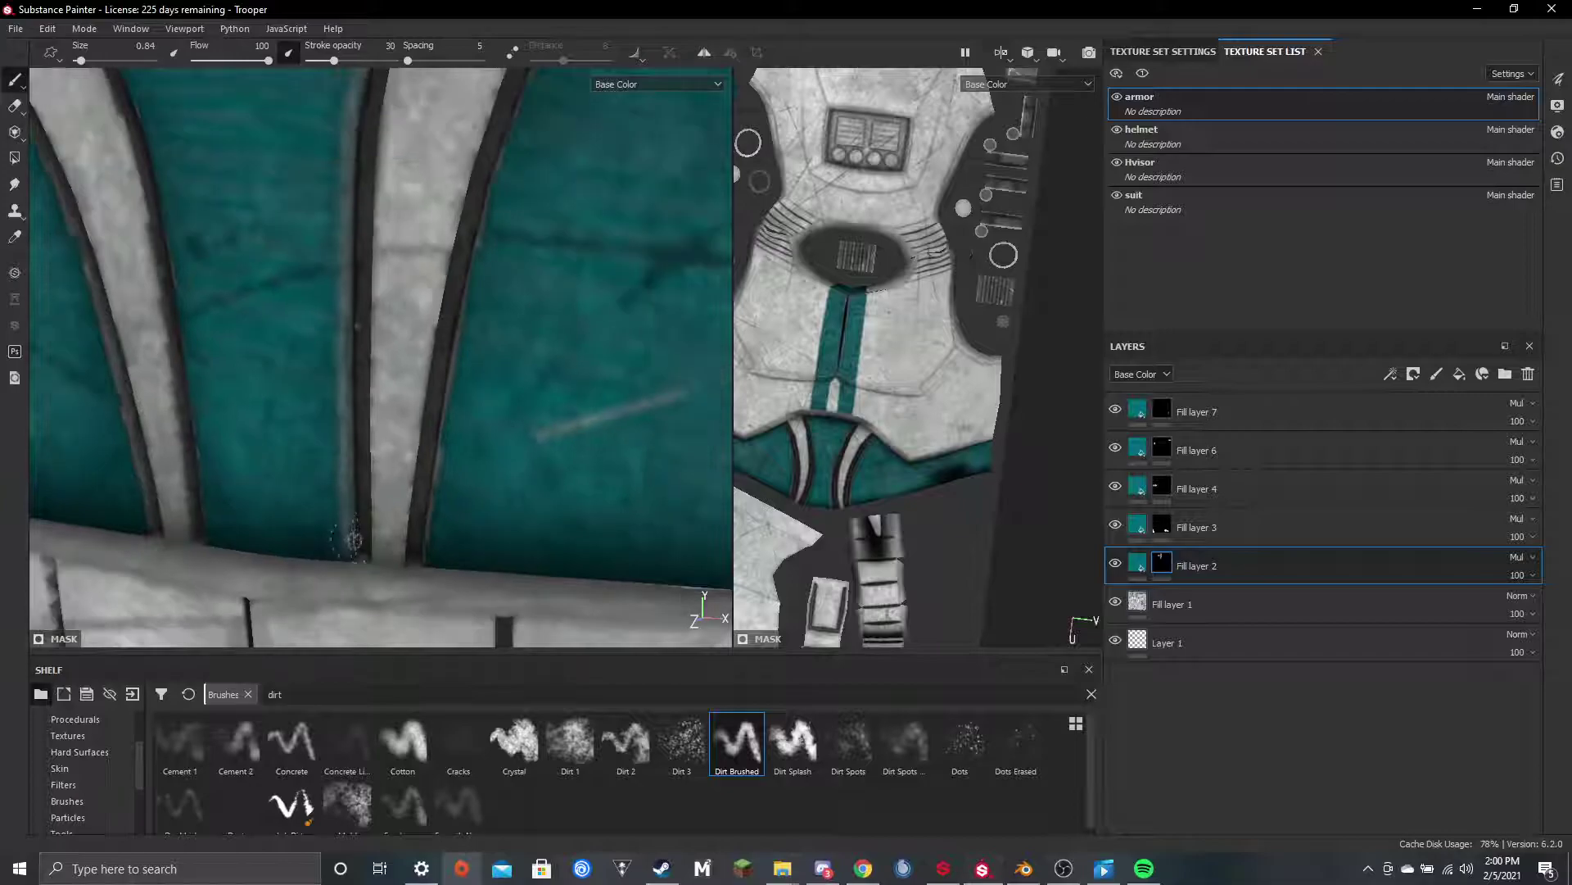
{"action": "left_click_drag", "start_coordinate": [418, 434], "coordinate": [385, 442], "text": "alt"}
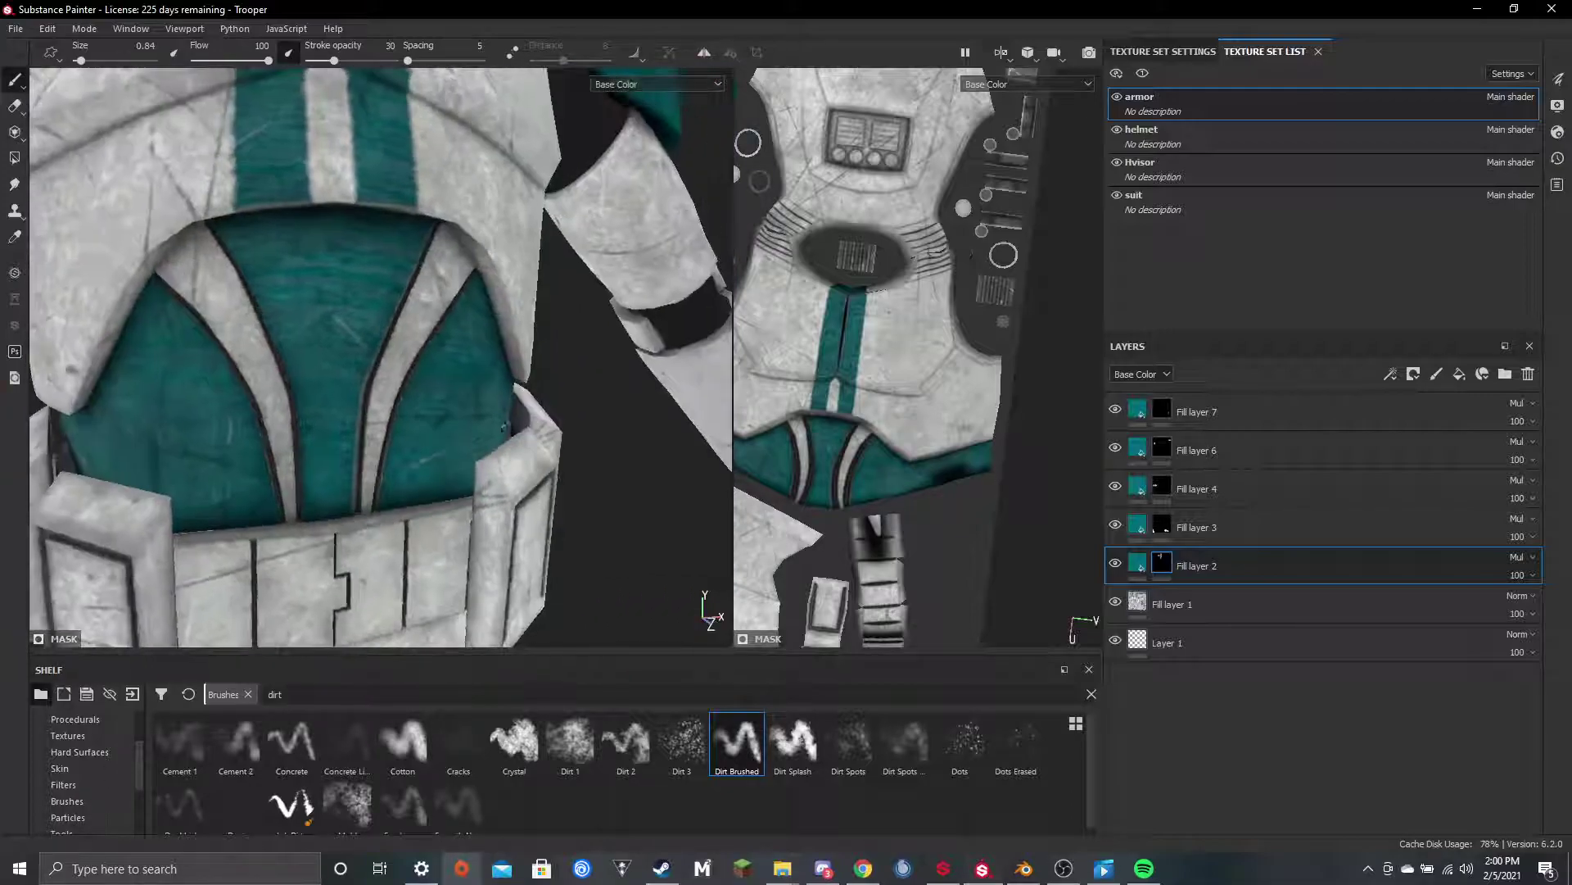
Wear the upper curve of the central abdomen panel's left-hand edge, as viewed from the front, with connected straight strokes along the seam
{"action": "scroll", "coordinate": [362, 290], "scroll_direction": "up", "scroll_amount": 6}
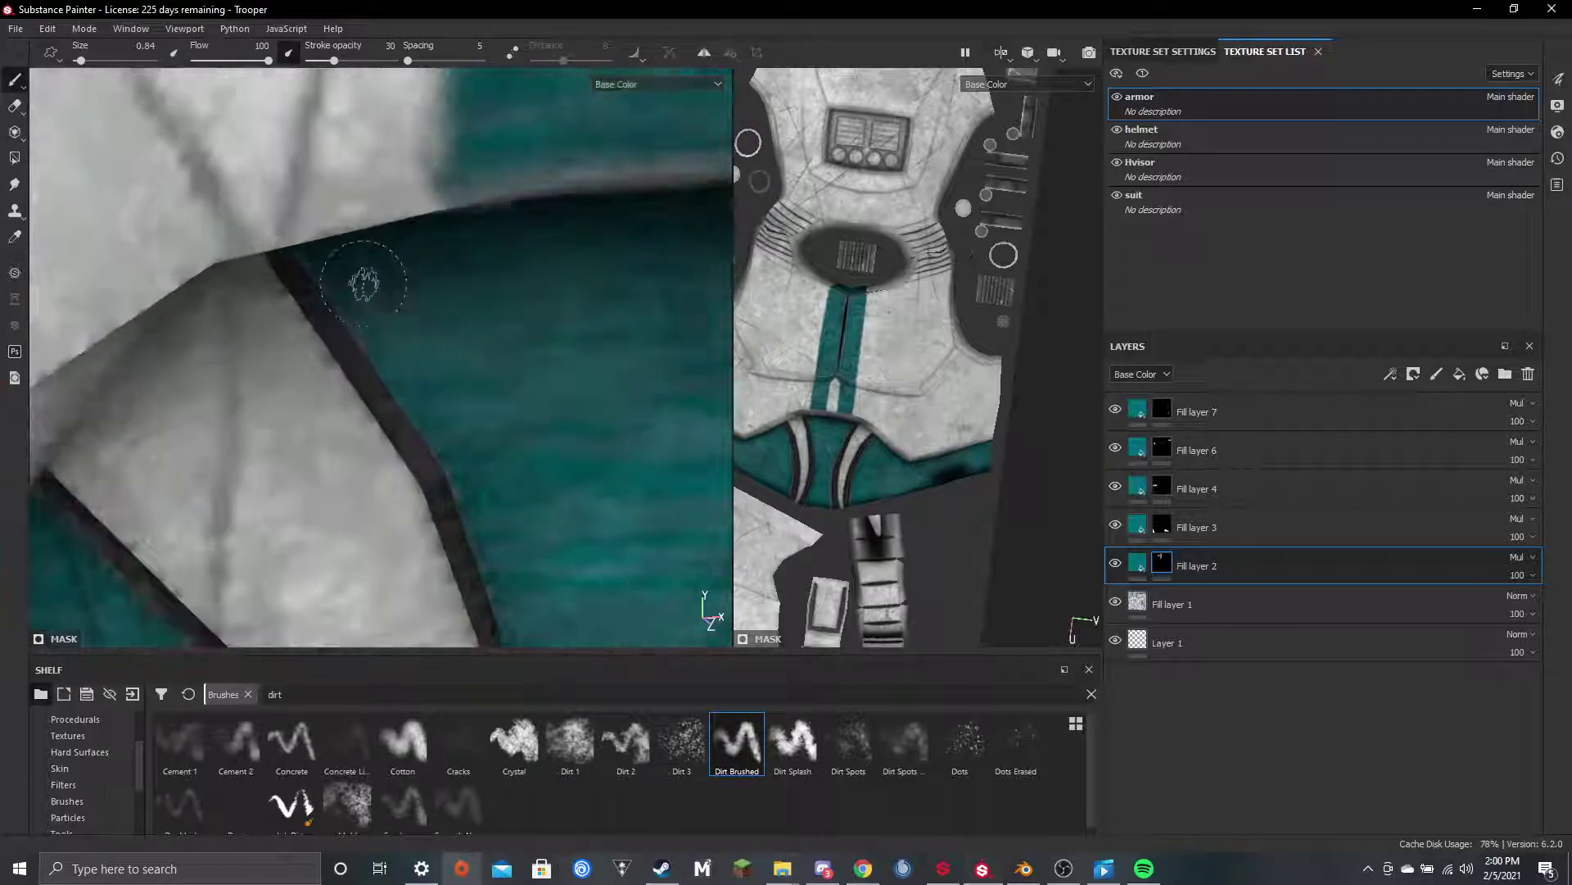
{"action": "left_click_drag", "start_coordinate": [362, 291], "coordinate": [316, 257], "text": "alt"}
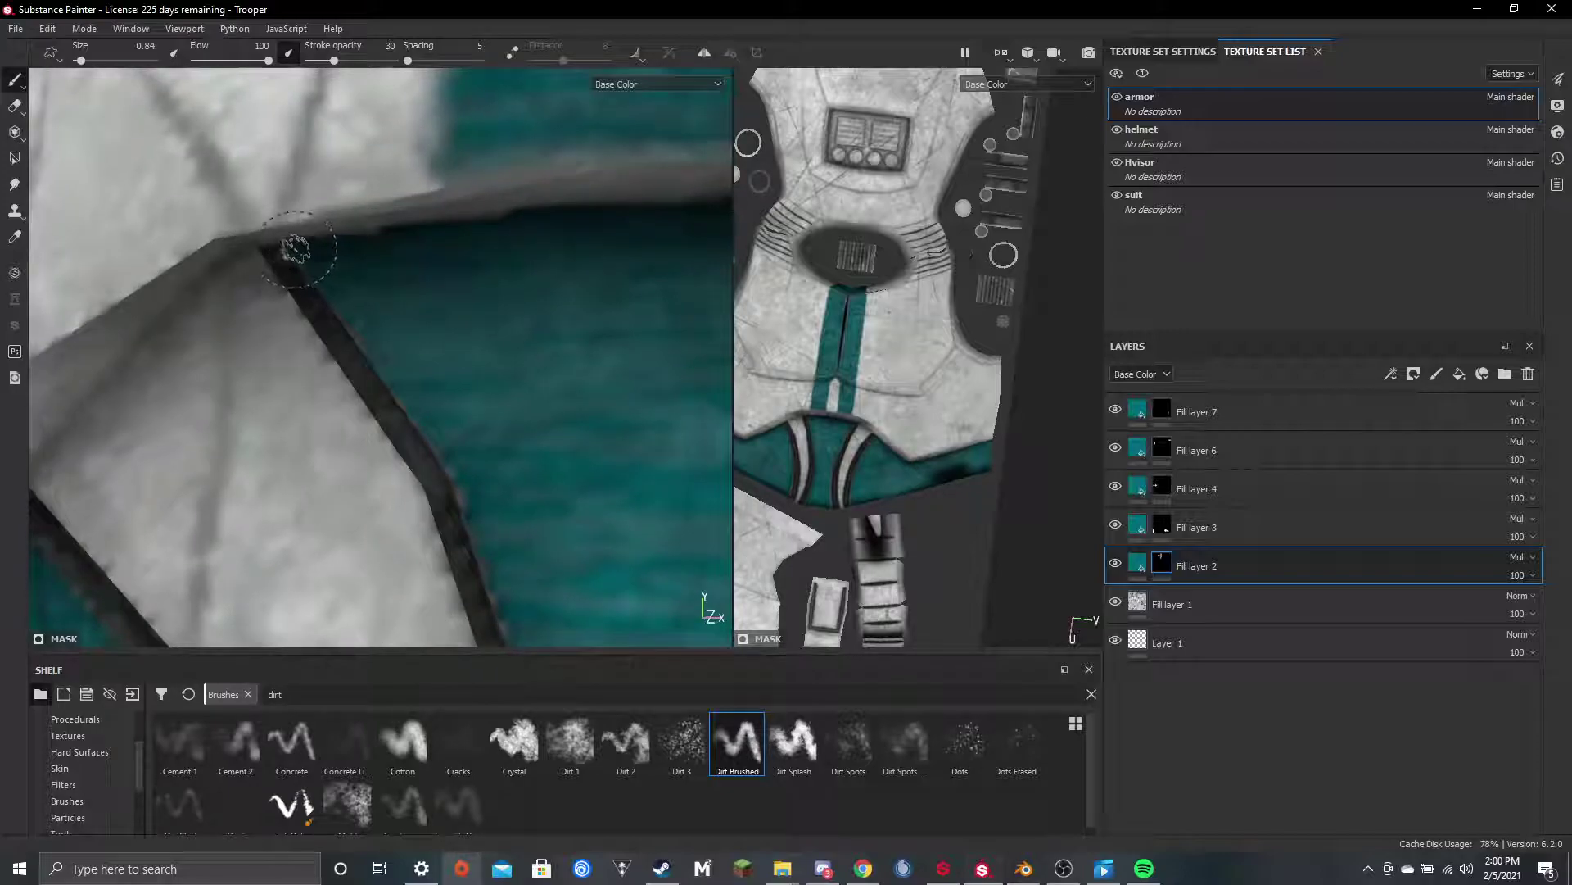
{"action": "scroll", "coordinate": [296, 249], "scroll_direction": "down", "scroll_amount": 3}
{"action": "left_click", "coordinate": [295, 250]}
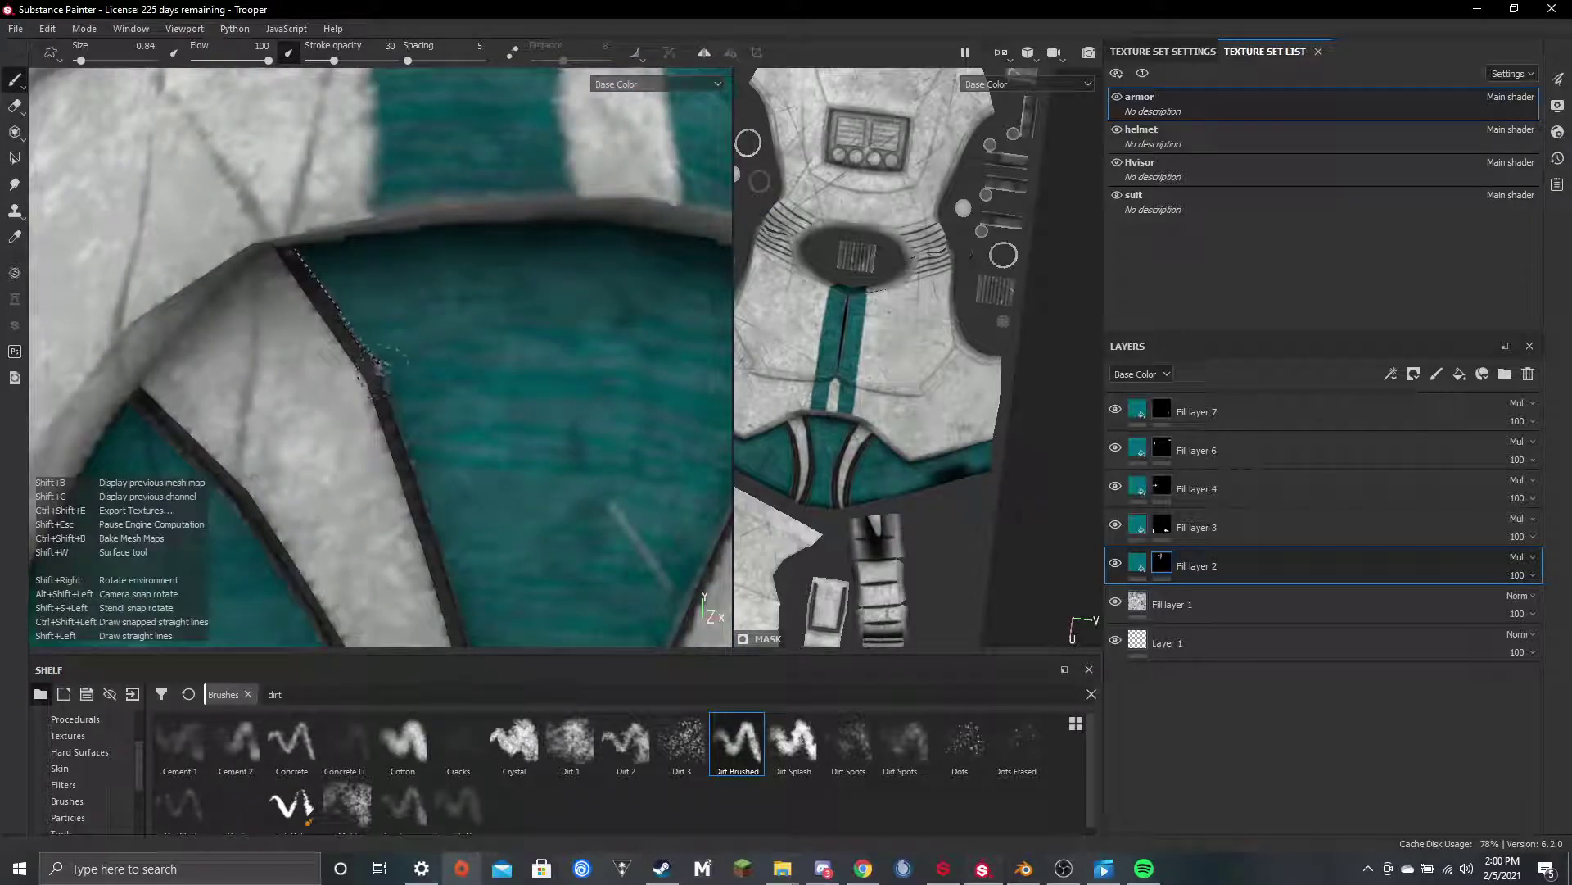
{"action": "left_click", "coordinate": [381, 370], "text": "shift"}
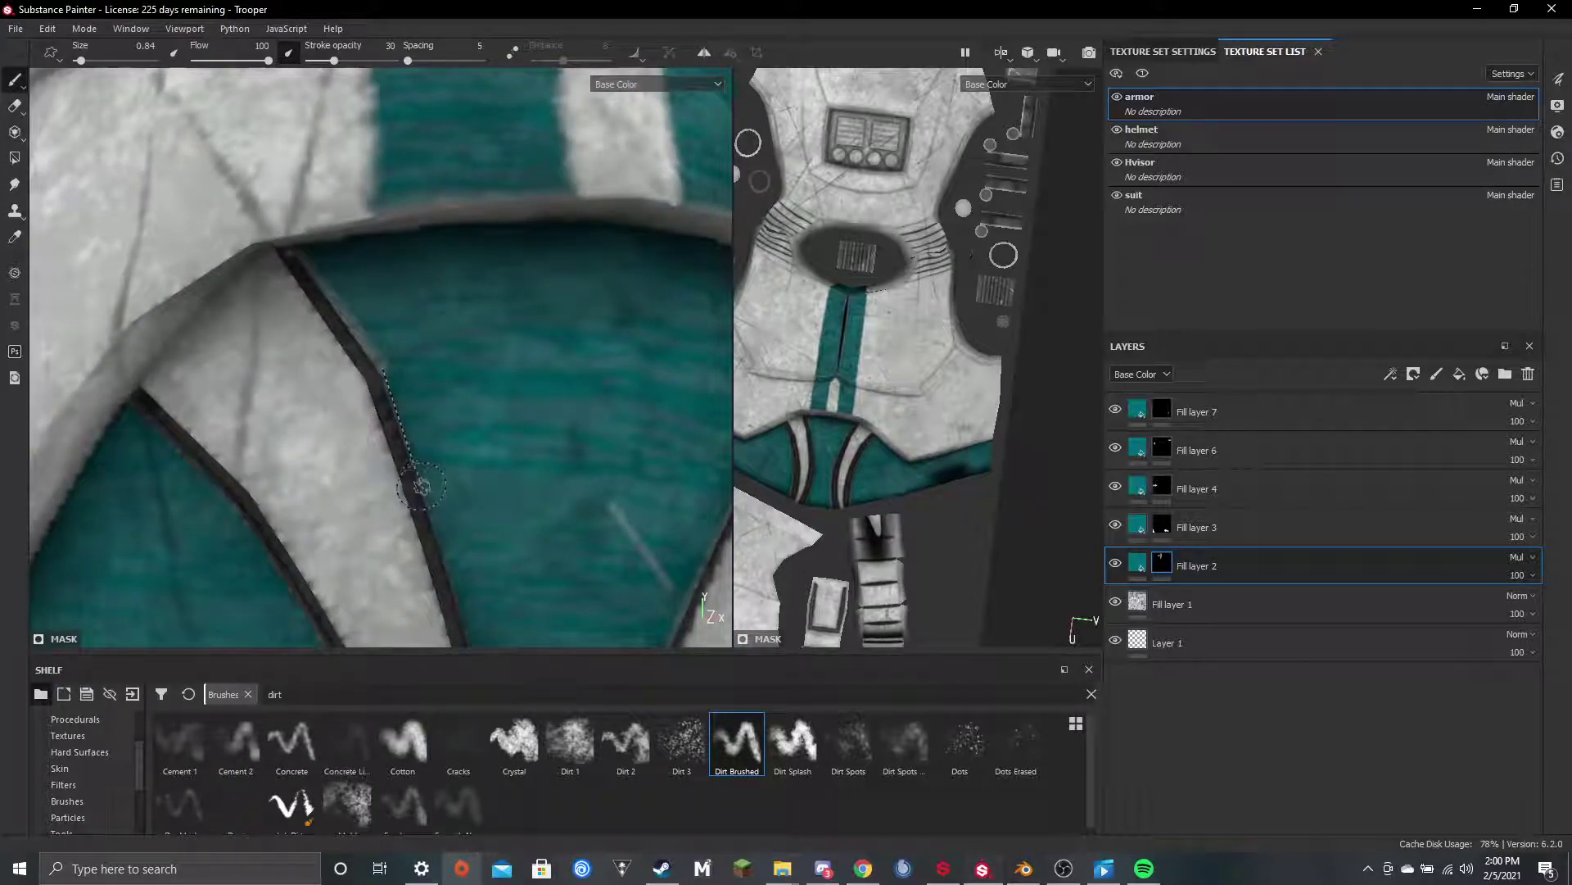
{"action": "middle_click_drag", "start_coordinate": [422, 490], "coordinate": [344, 287], "text": "alt"}
{"action": "scroll", "coordinate": [344, 288], "scroll_direction": "up", "scroll_amount": 3}
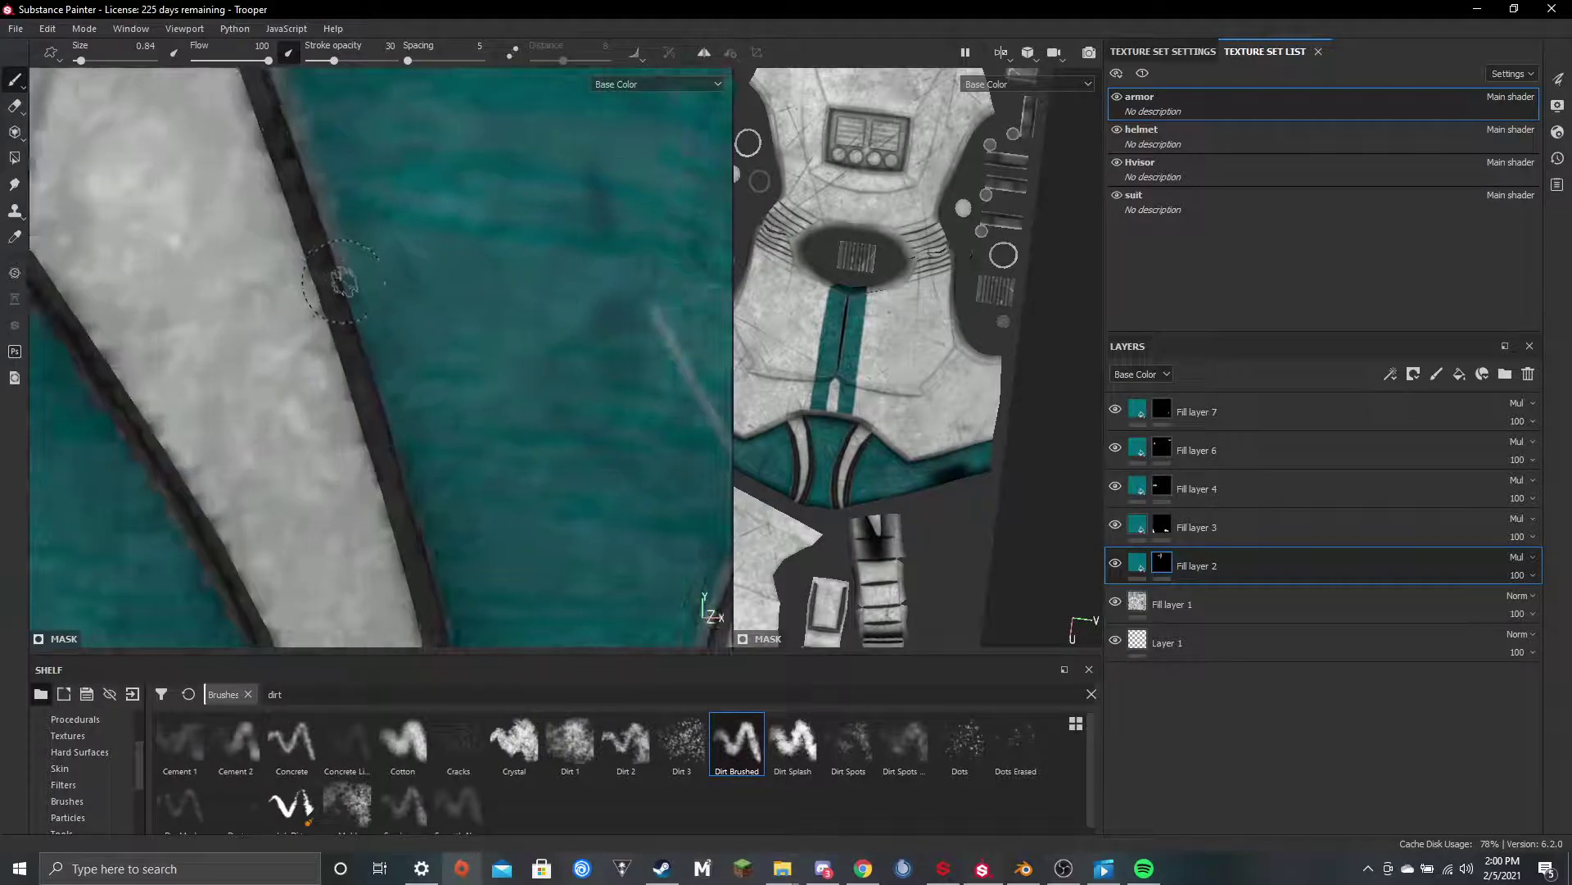
{"action": "scroll", "coordinate": [344, 272], "scroll_direction": "down", "scroll_amount": 5}
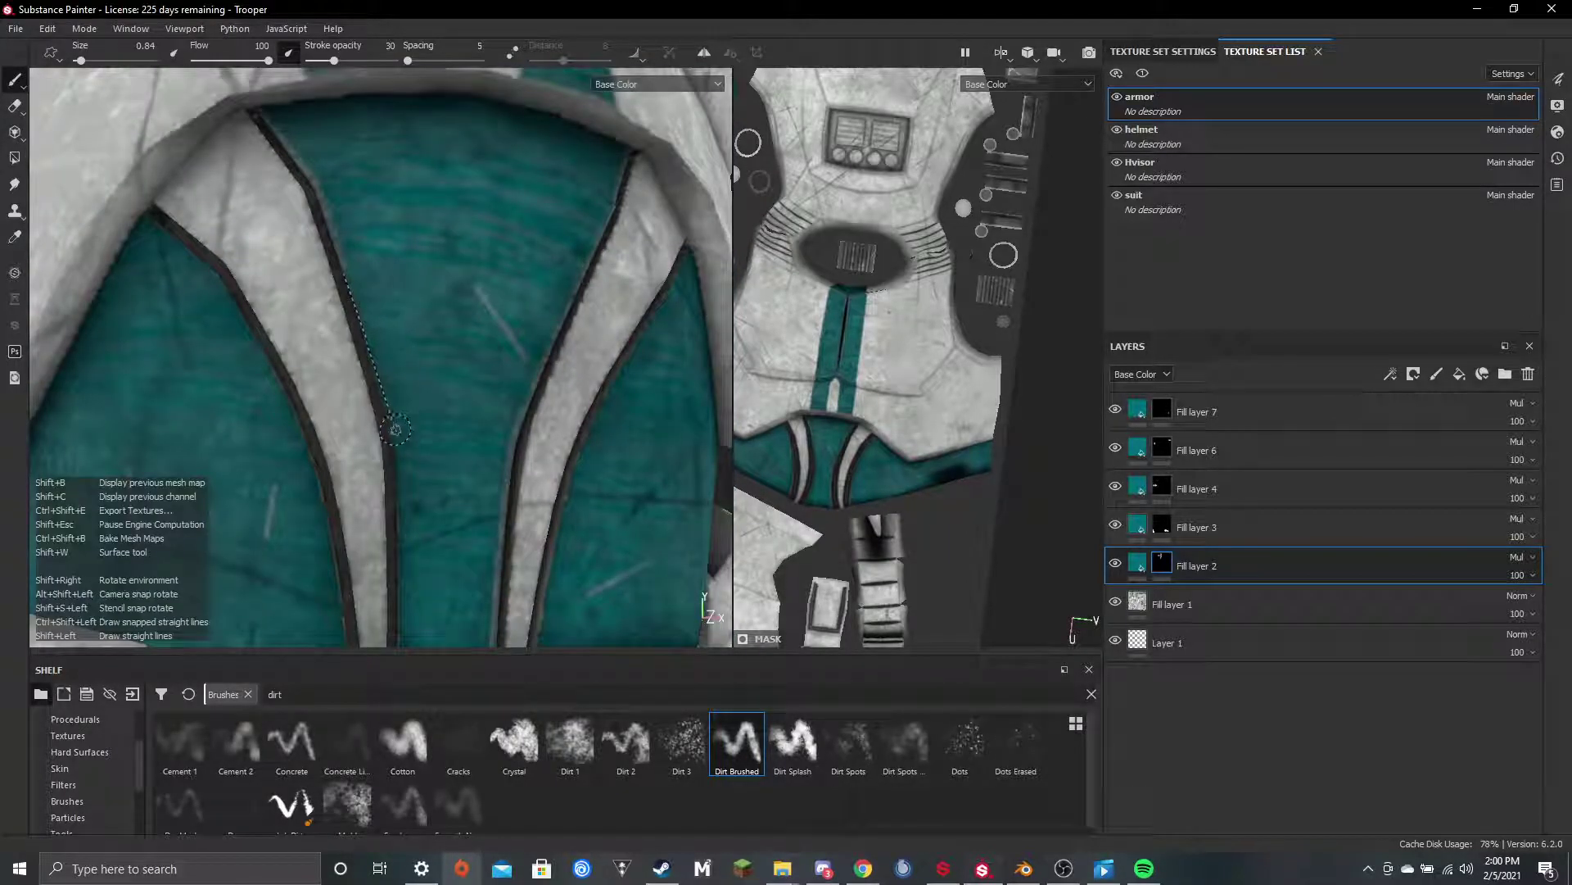
{"action": "scroll", "coordinate": [396, 435], "scroll_direction": "up", "scroll_amount": 5}
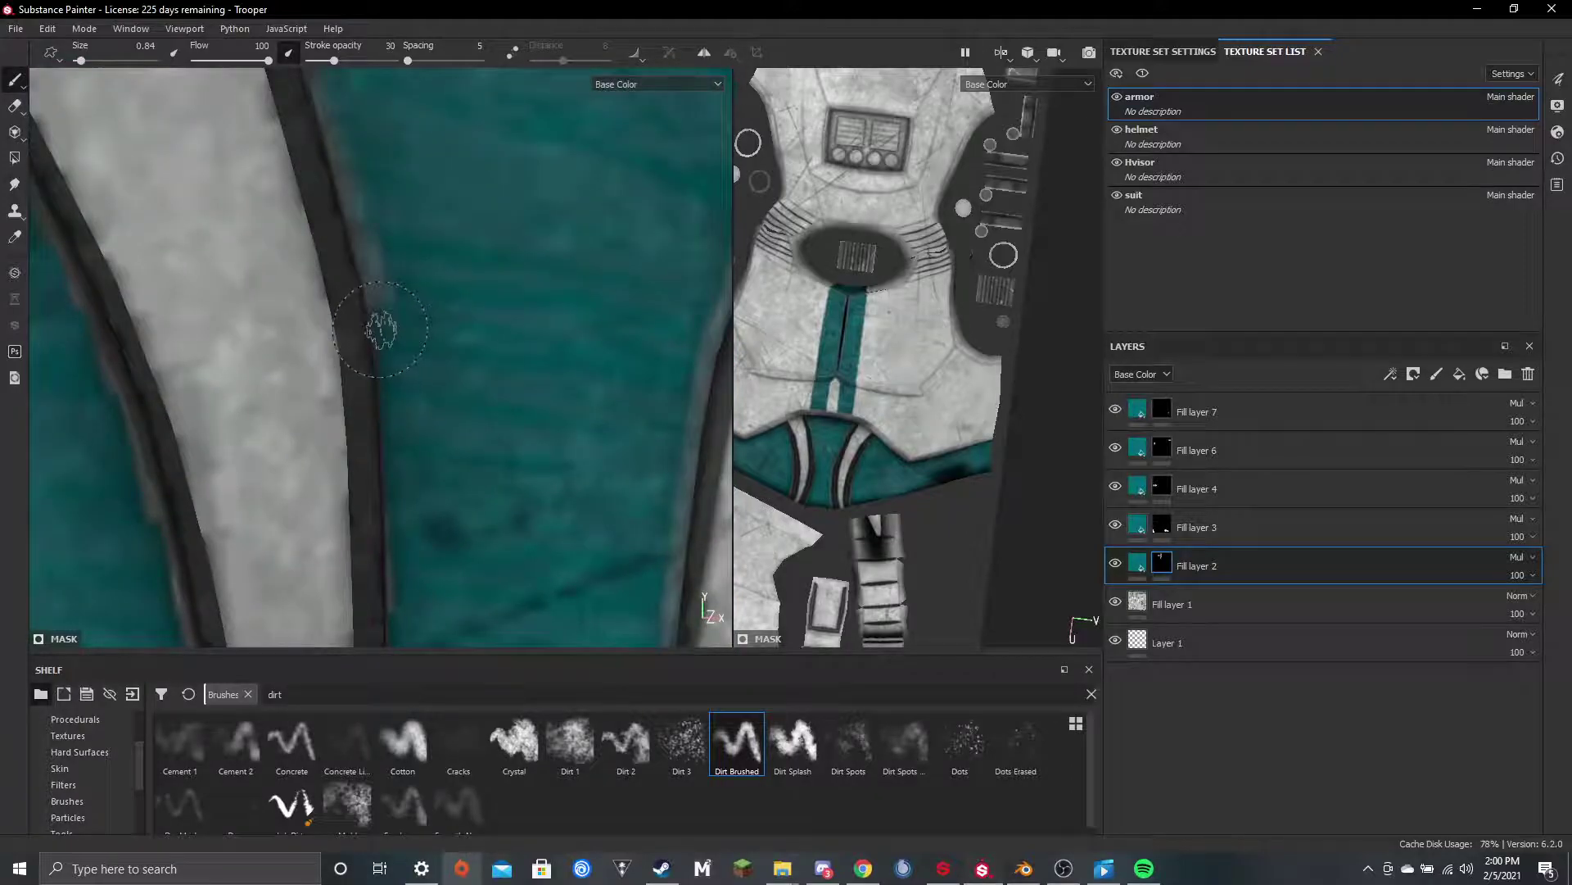
Continue the edge wear down the lower part of the central abdomen panel's left-hand seam to the belt
{"action": "scroll", "coordinate": [380, 327], "scroll_direction": "down", "scroll_amount": 4}
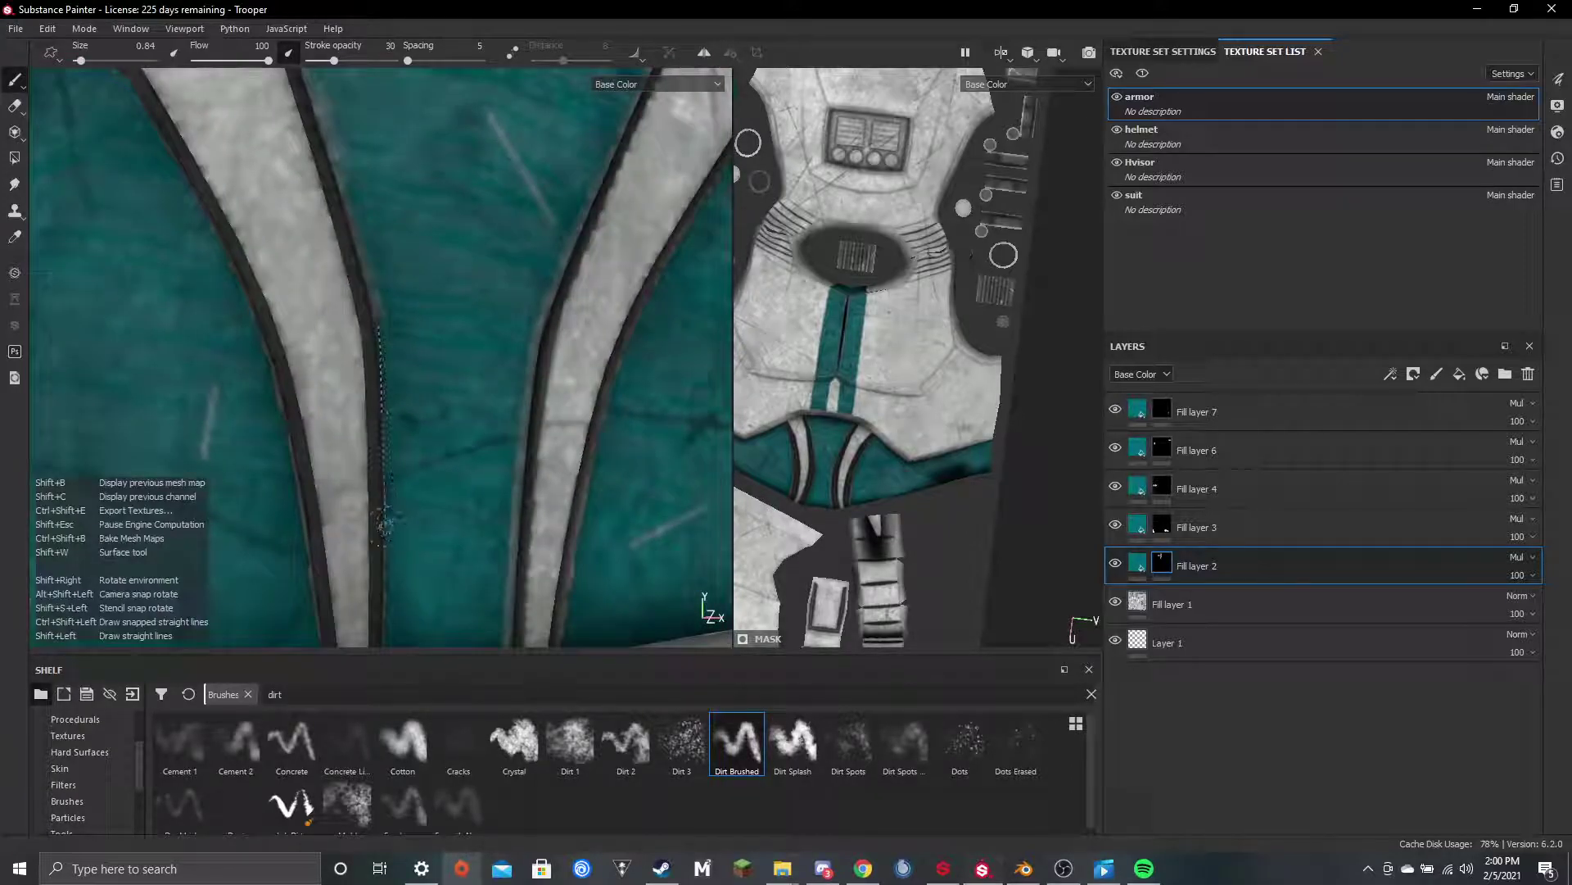
{"action": "left_click", "coordinate": [389, 516], "text": "shift"}
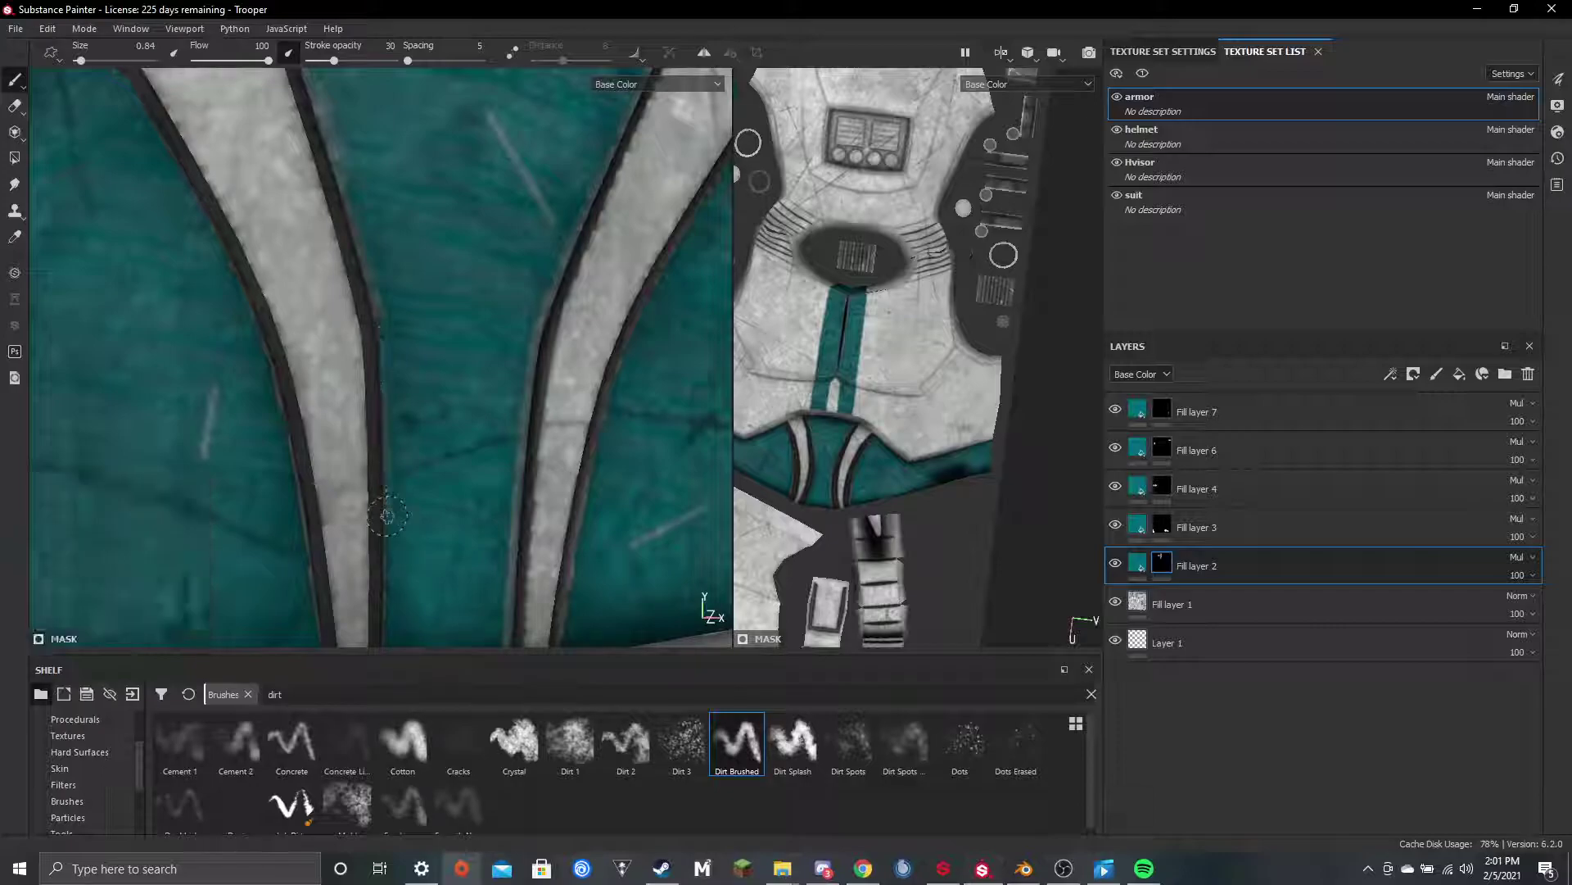
{"action": "middle_click_drag", "start_coordinate": [382, 513], "coordinate": [330, 258], "text": "alt"}
{"action": "scroll", "coordinate": [332, 269], "scroll_direction": "up", "scroll_amount": 4}
{"action": "scroll", "coordinate": [334, 273], "scroll_direction": "up", "scroll_amount": 2}
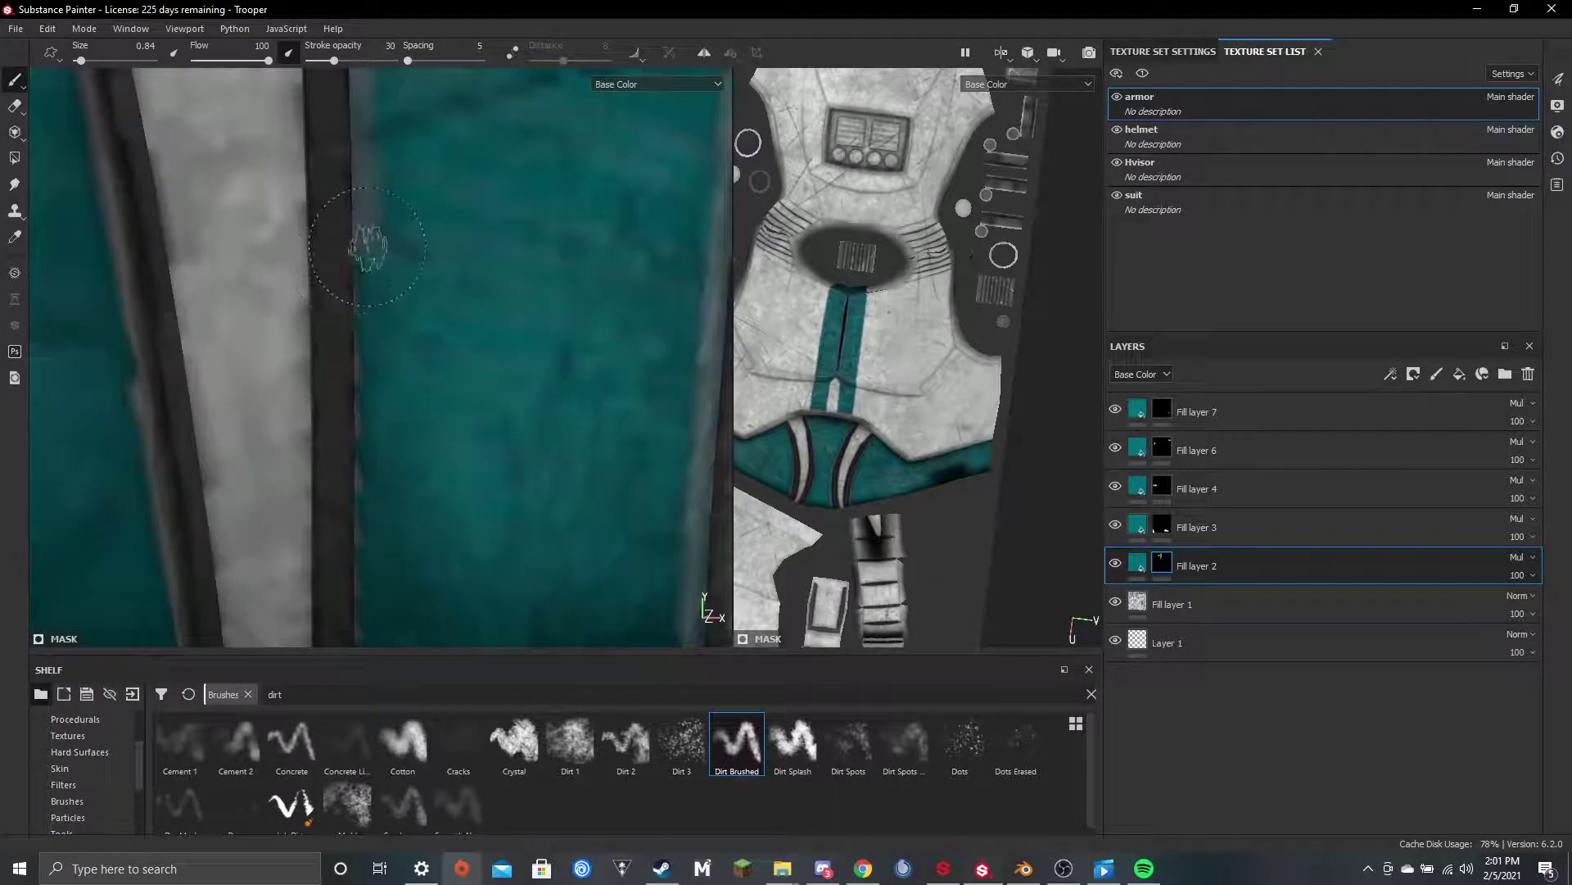
{"action": "left_click", "coordinate": [362, 248]}
{"action": "scroll", "coordinate": [362, 248], "scroll_direction": "down", "scroll_amount": 3}
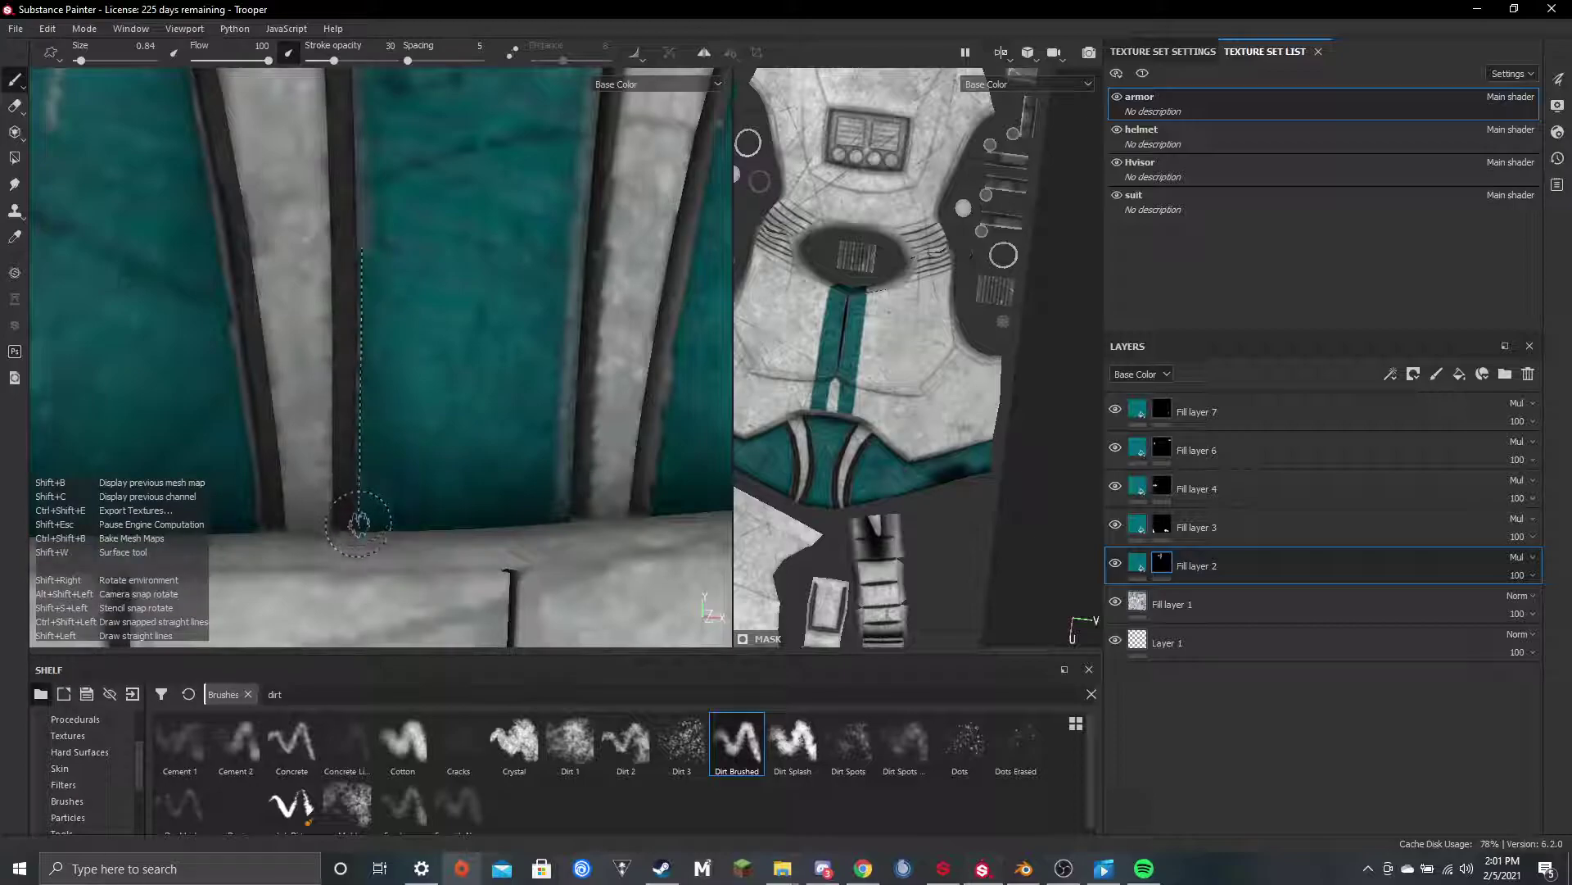
{"action": "left_click", "coordinate": [359, 520], "text": "shift"}
{"action": "scroll", "coordinate": [427, 400], "scroll_direction": "down", "scroll_amount": 7}
{"action": "middle_click_drag", "start_coordinate": [447, 338], "coordinate": [426, 422], "text": "alt"}
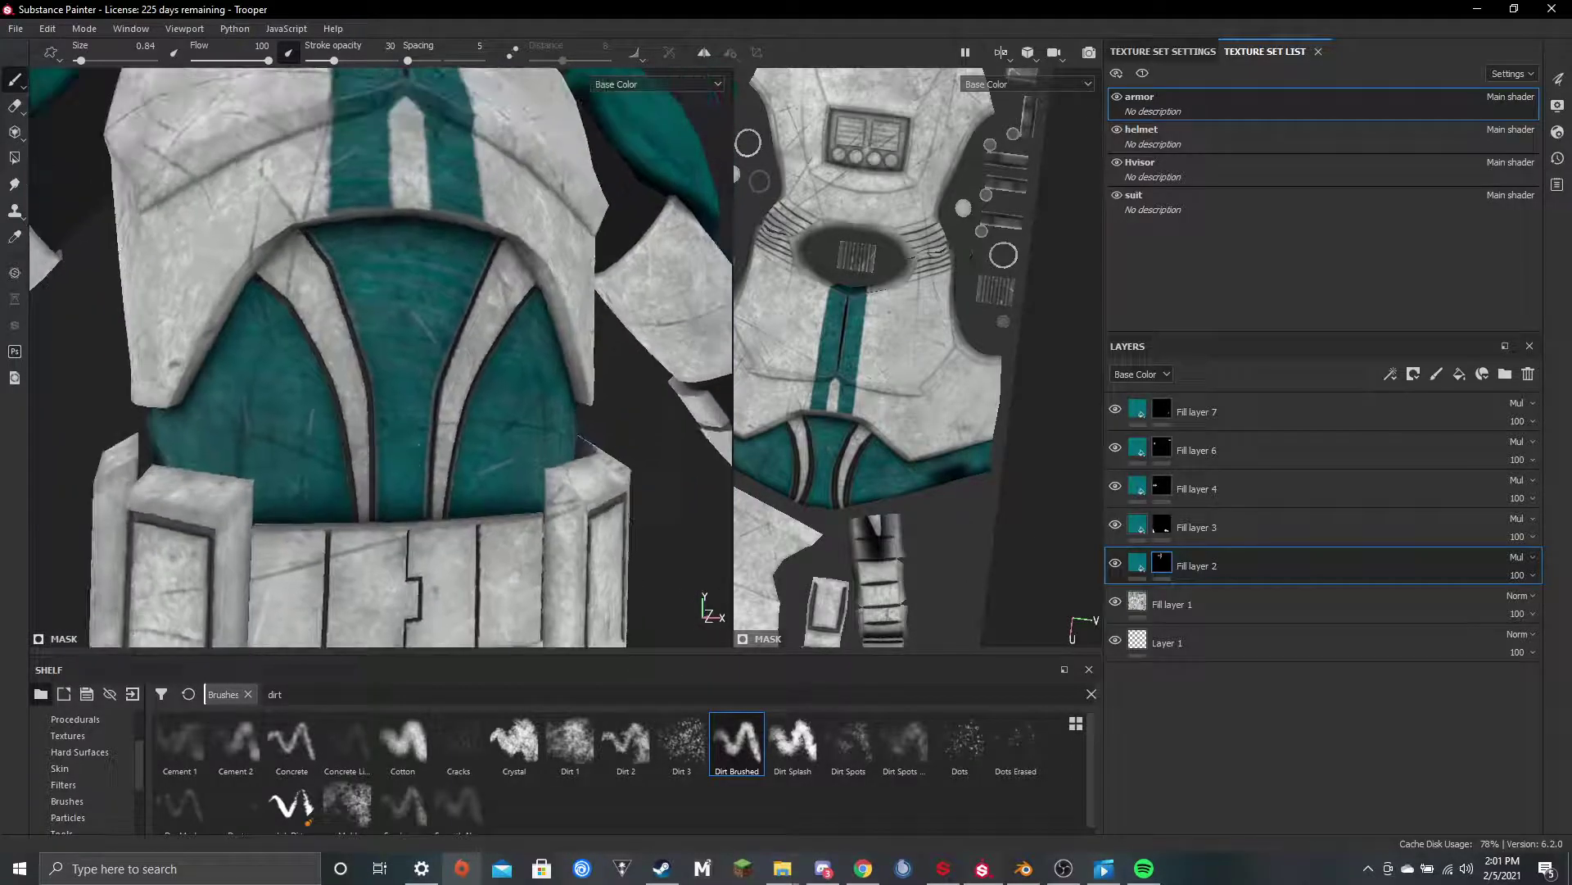
Check the worn torso and the whole trooper from the front, and save the project
{"action": "left_click_drag", "start_coordinate": [426, 421], "coordinate": [402, 413], "text": "alt"}
{"action": "scroll", "coordinate": [606, 330], "scroll_direction": "up", "scroll_amount": 1}
{"action": "scroll", "coordinate": [605, 329], "scroll_direction": "down", "scroll_amount": 8}
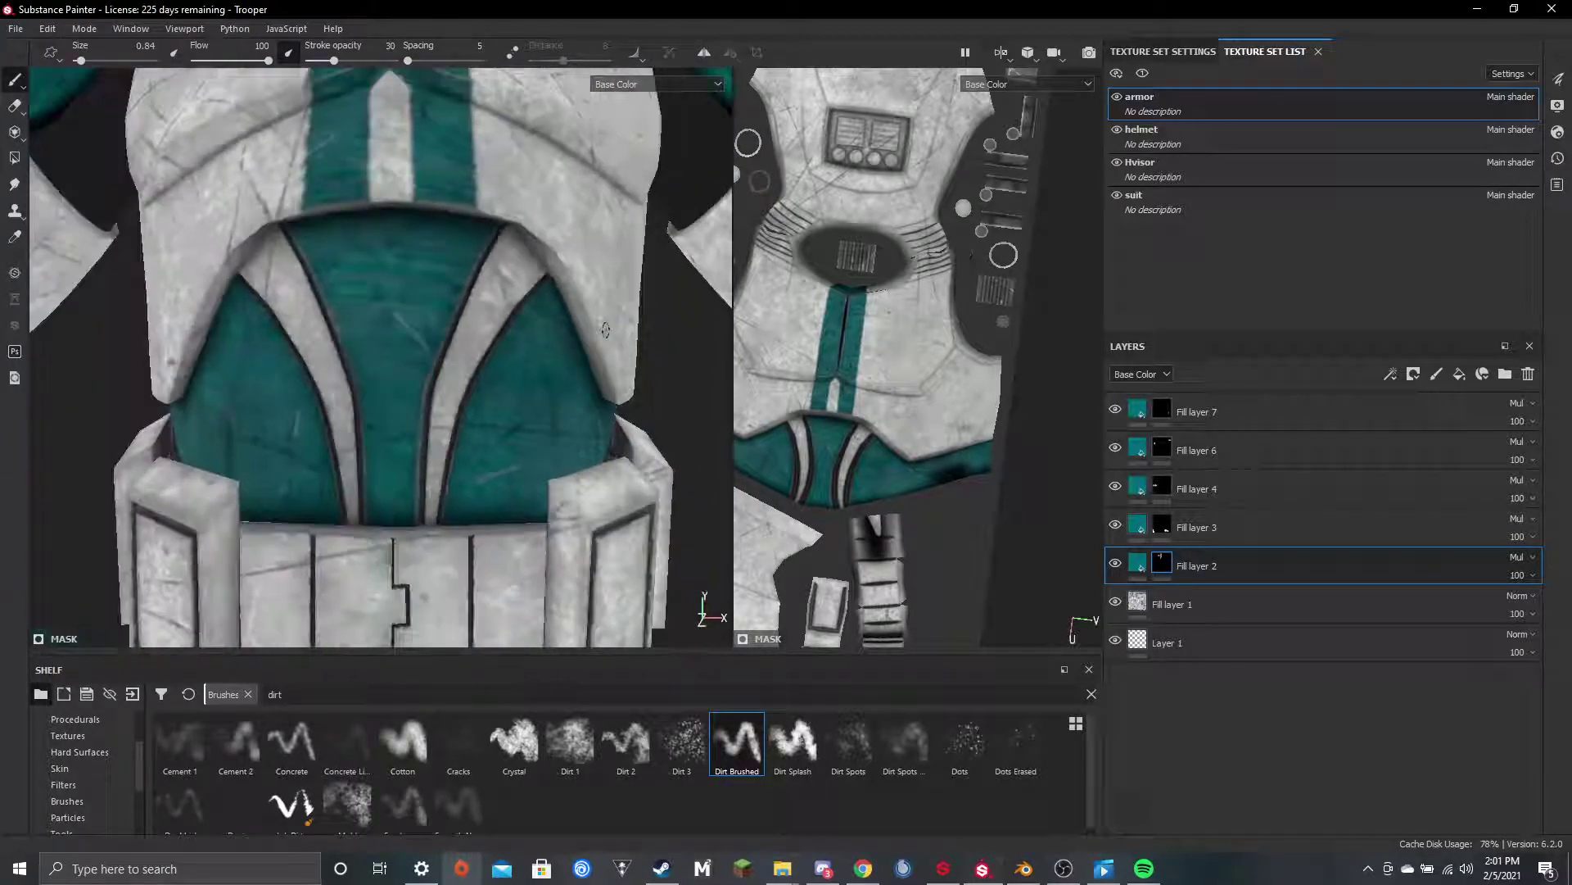
{"action": "left_click_drag", "start_coordinate": [588, 286], "coordinate": [570, 310], "text": "alt"}
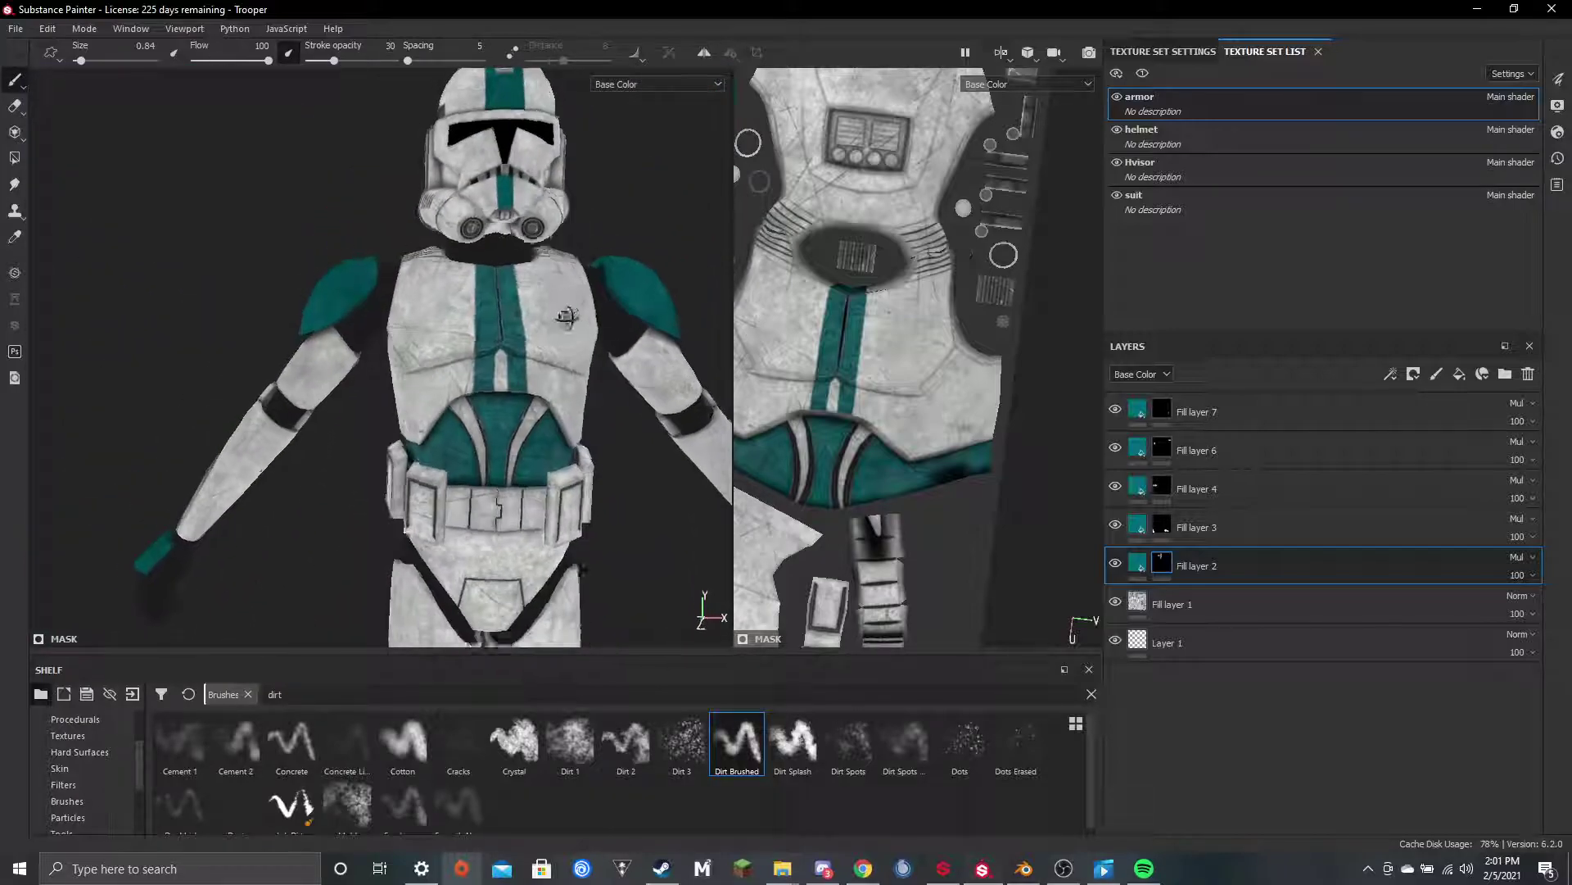
{"action": "middle_click_drag", "start_coordinate": [570, 310], "coordinate": [520, 365], "text": "alt"}
{"action": "key", "text": "ctrl+s"}
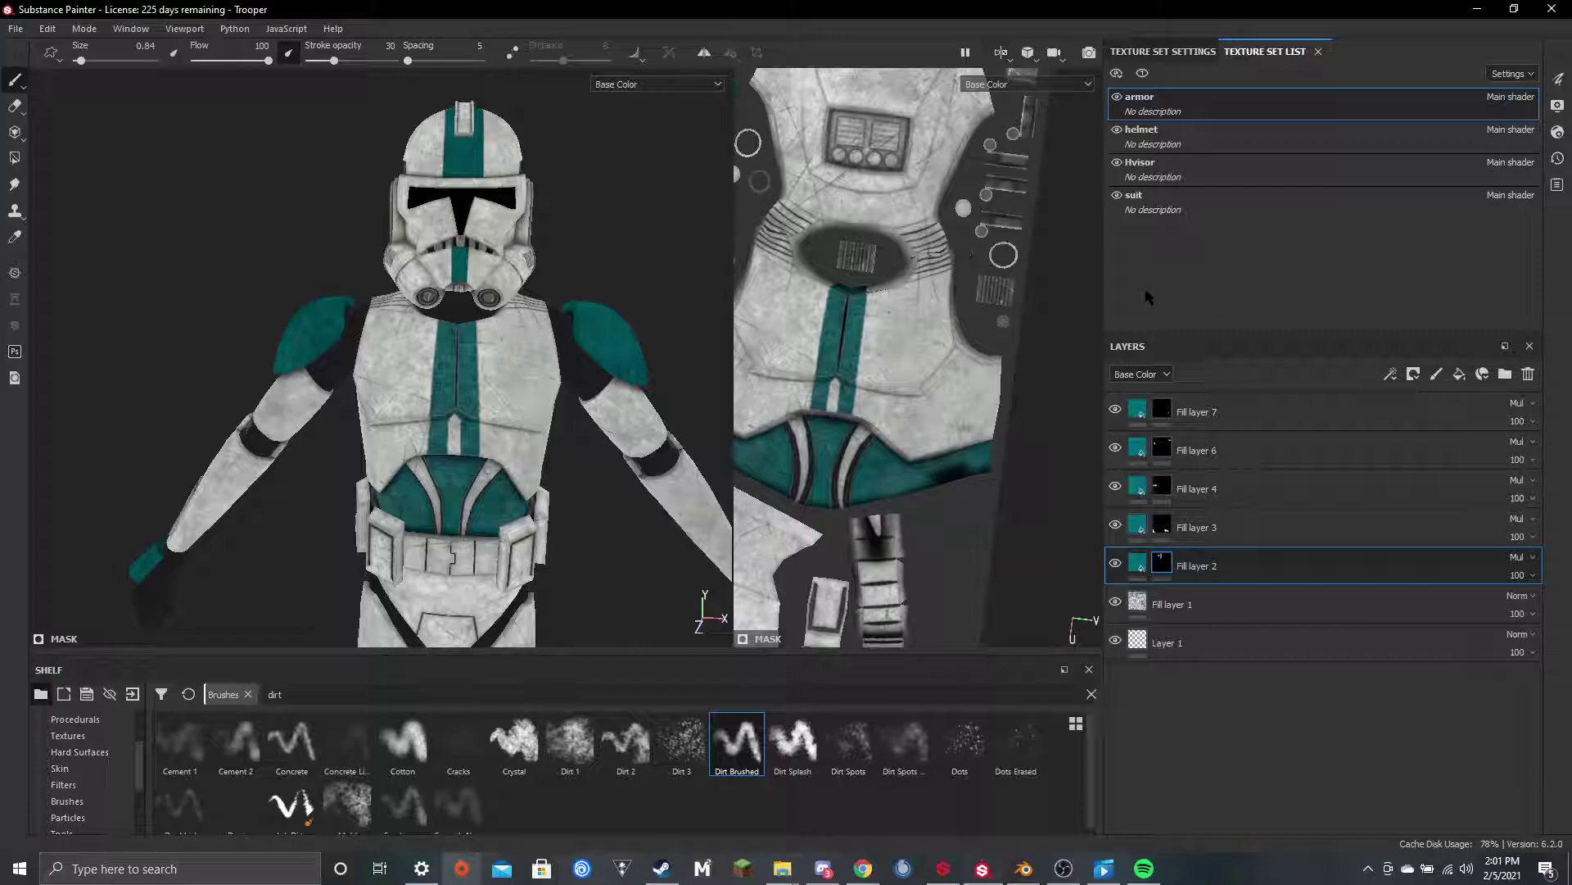
{"action": "key", "text": "ctrl+shift+b"}
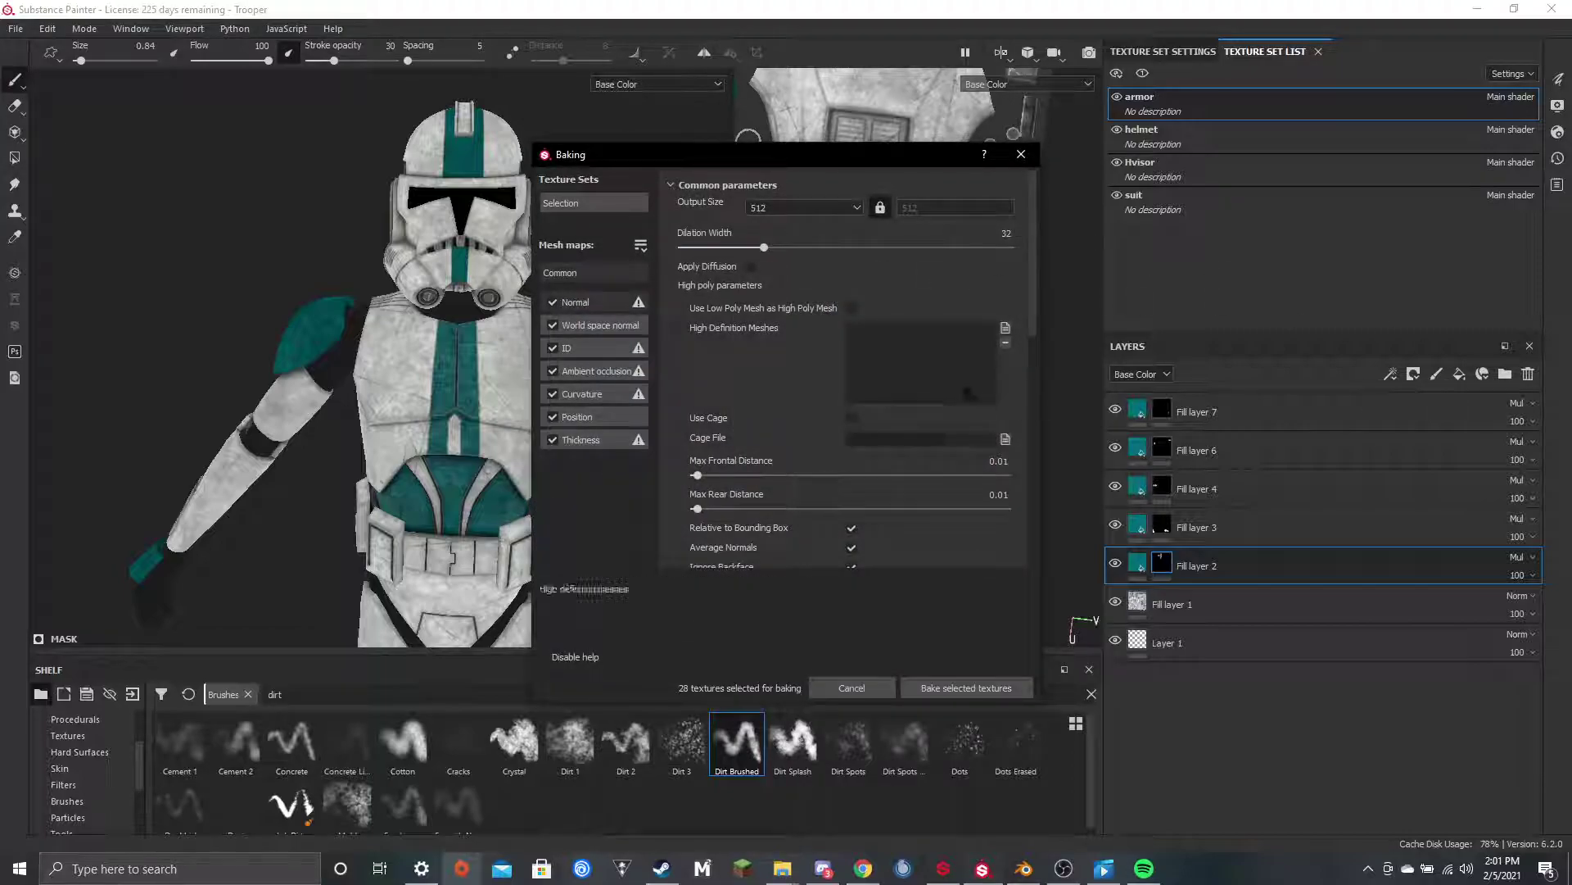
{"action": "left_click", "coordinate": [819, 208]}
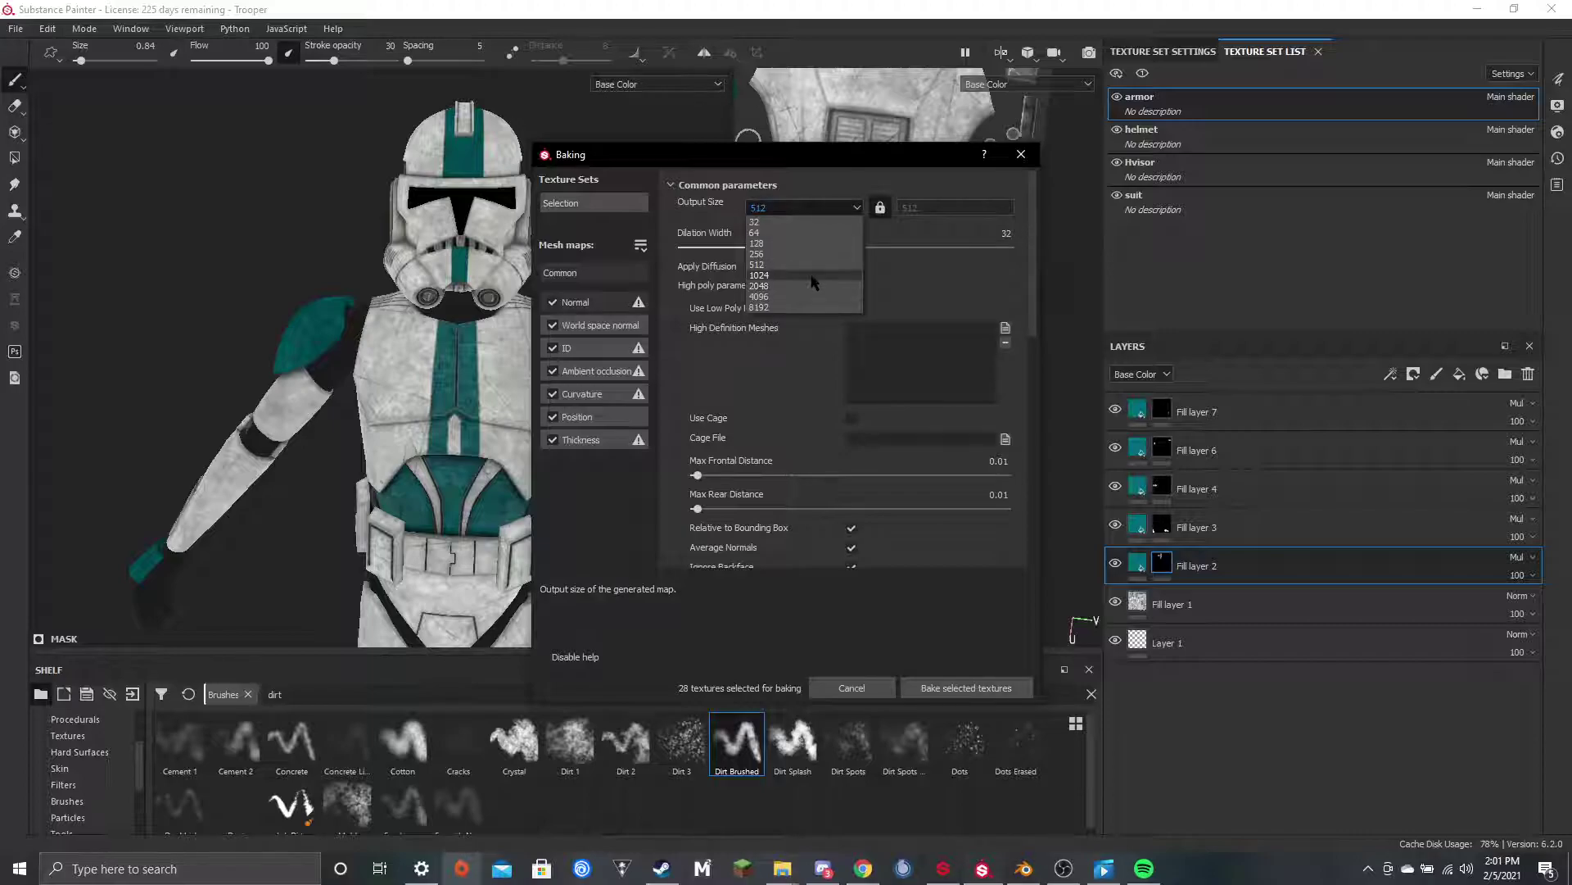
{"action": "left_click", "coordinate": [811, 286]}
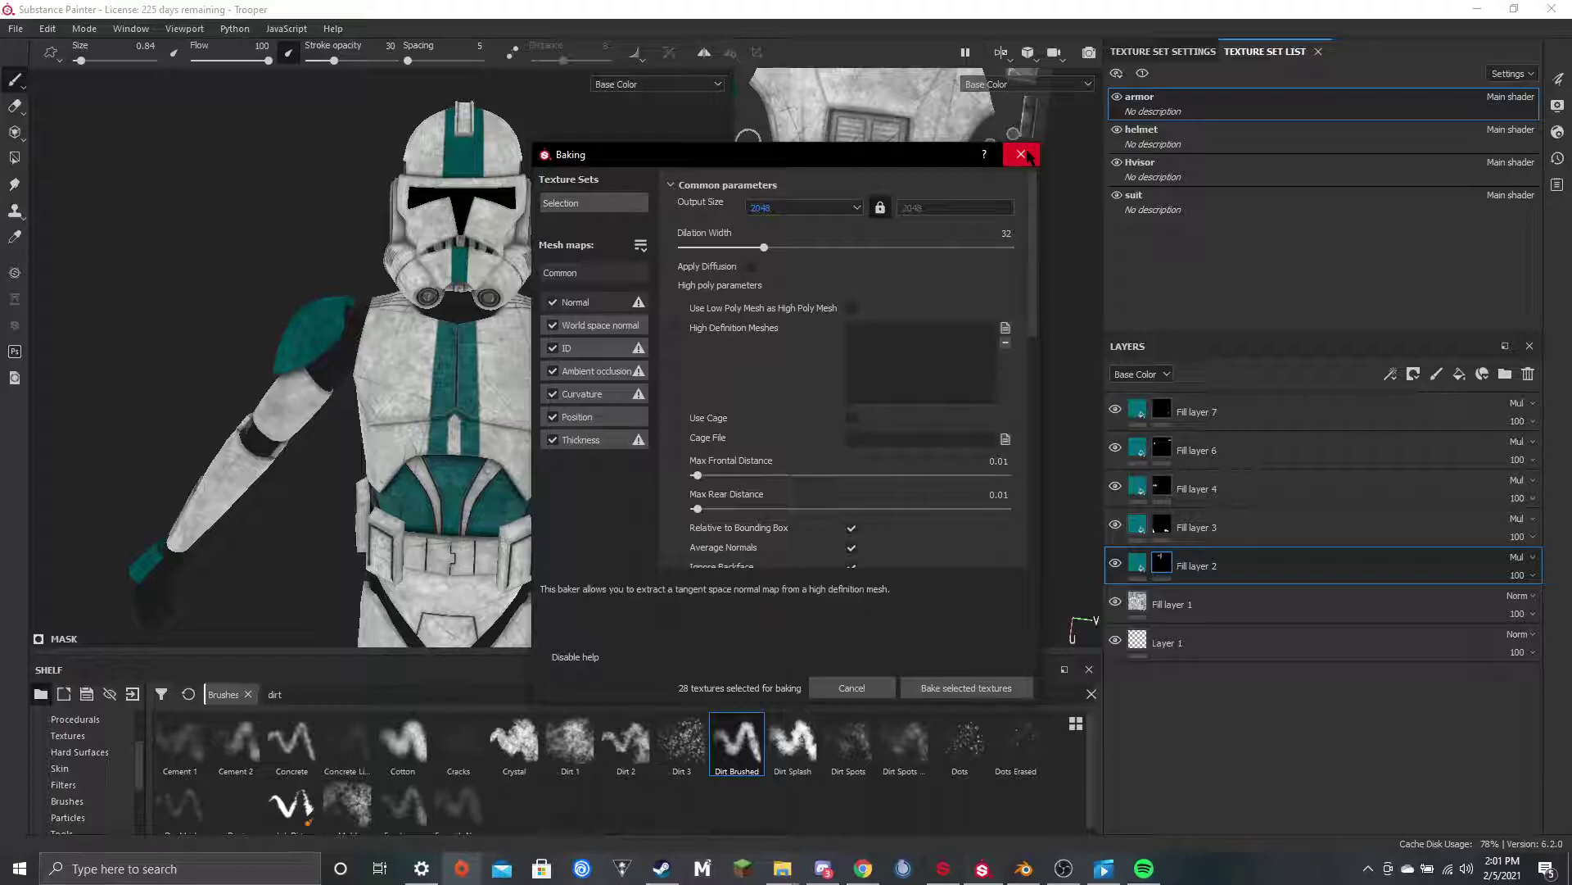
{"action": "left_click", "coordinate": [1023, 155]}
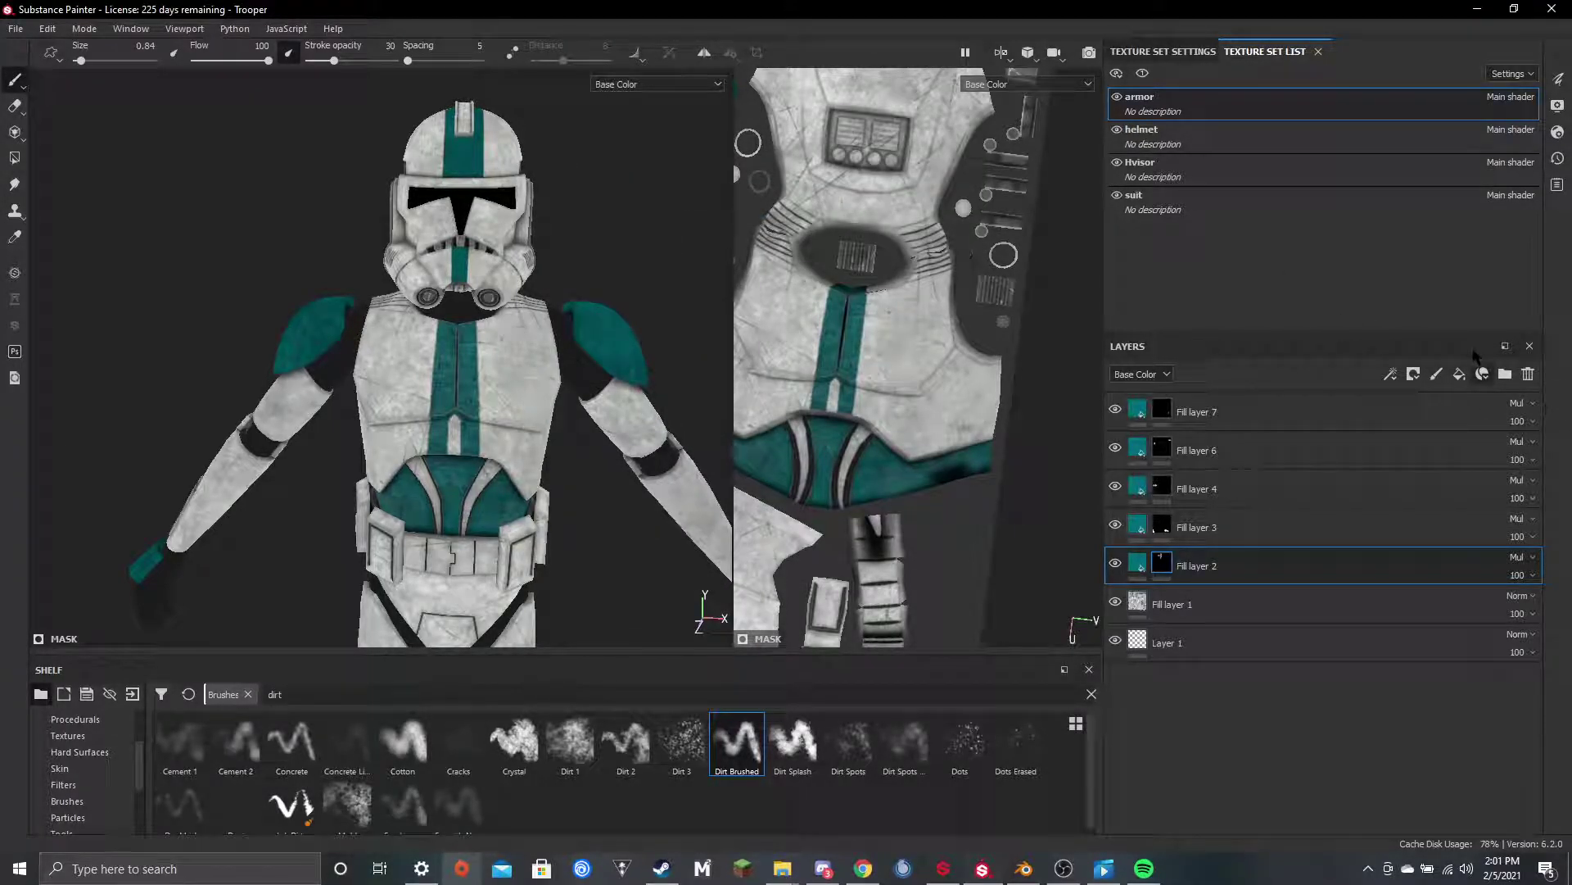
Search the smart materials for plastic and preview the available plastic finishes
{"action": "left_click", "coordinate": [1483, 373]}
{"action": "left_click_drag", "start_coordinate": [1450, 399], "coordinate": [1166, 373]}
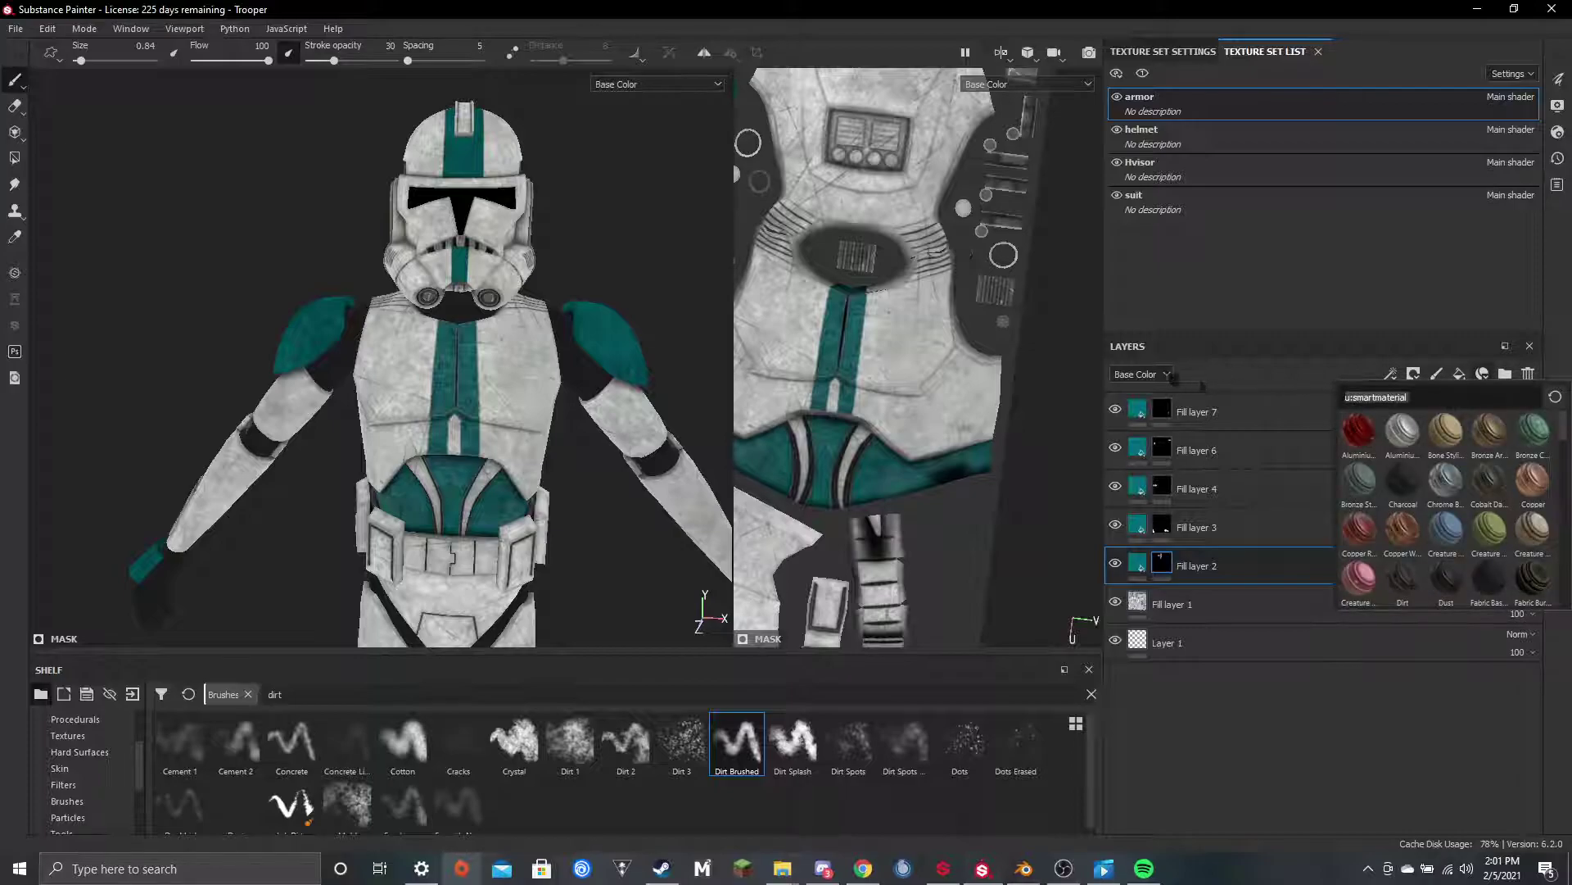
{"action": "key", "text": "Right"}
{"action": "type", "text": "plastic"}
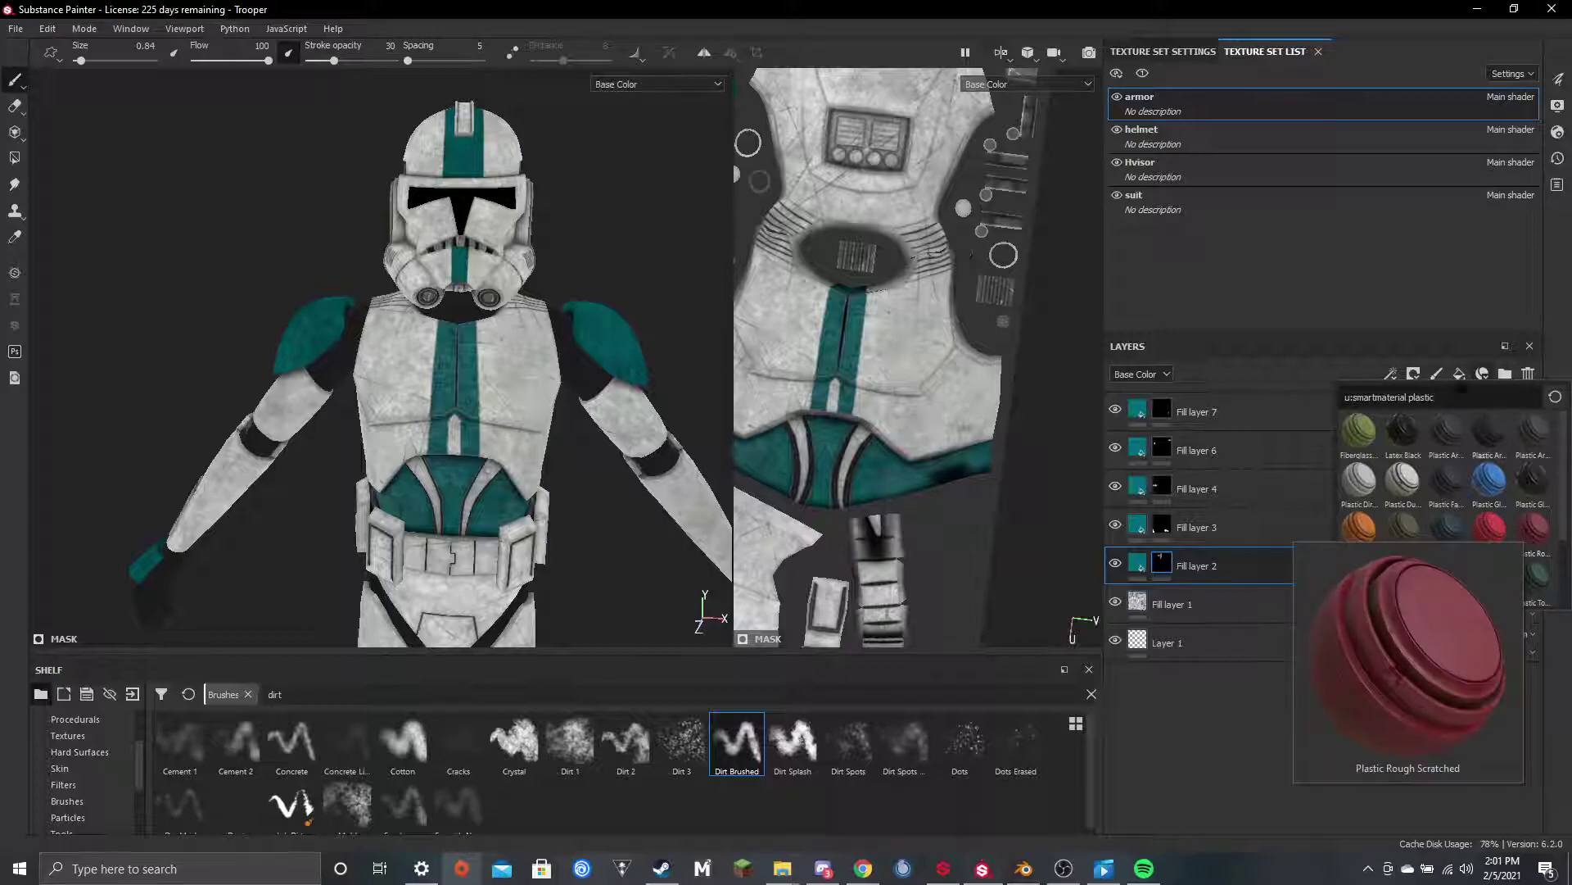
{"action": "mouse_move", "coordinate": [1430, 418]}
Search the smart materials for armor, preview Plastic Armor Matte, and clear the search term without applying a material
{"action": "key", "text": "BackSpace"}
{"action": "key", "text": "BackSpace"}
{"action": "key", "text": "BackSpace"}
{"action": "key", "text": "BackSpace"}
{"action": "key", "text": "BackSpace"}
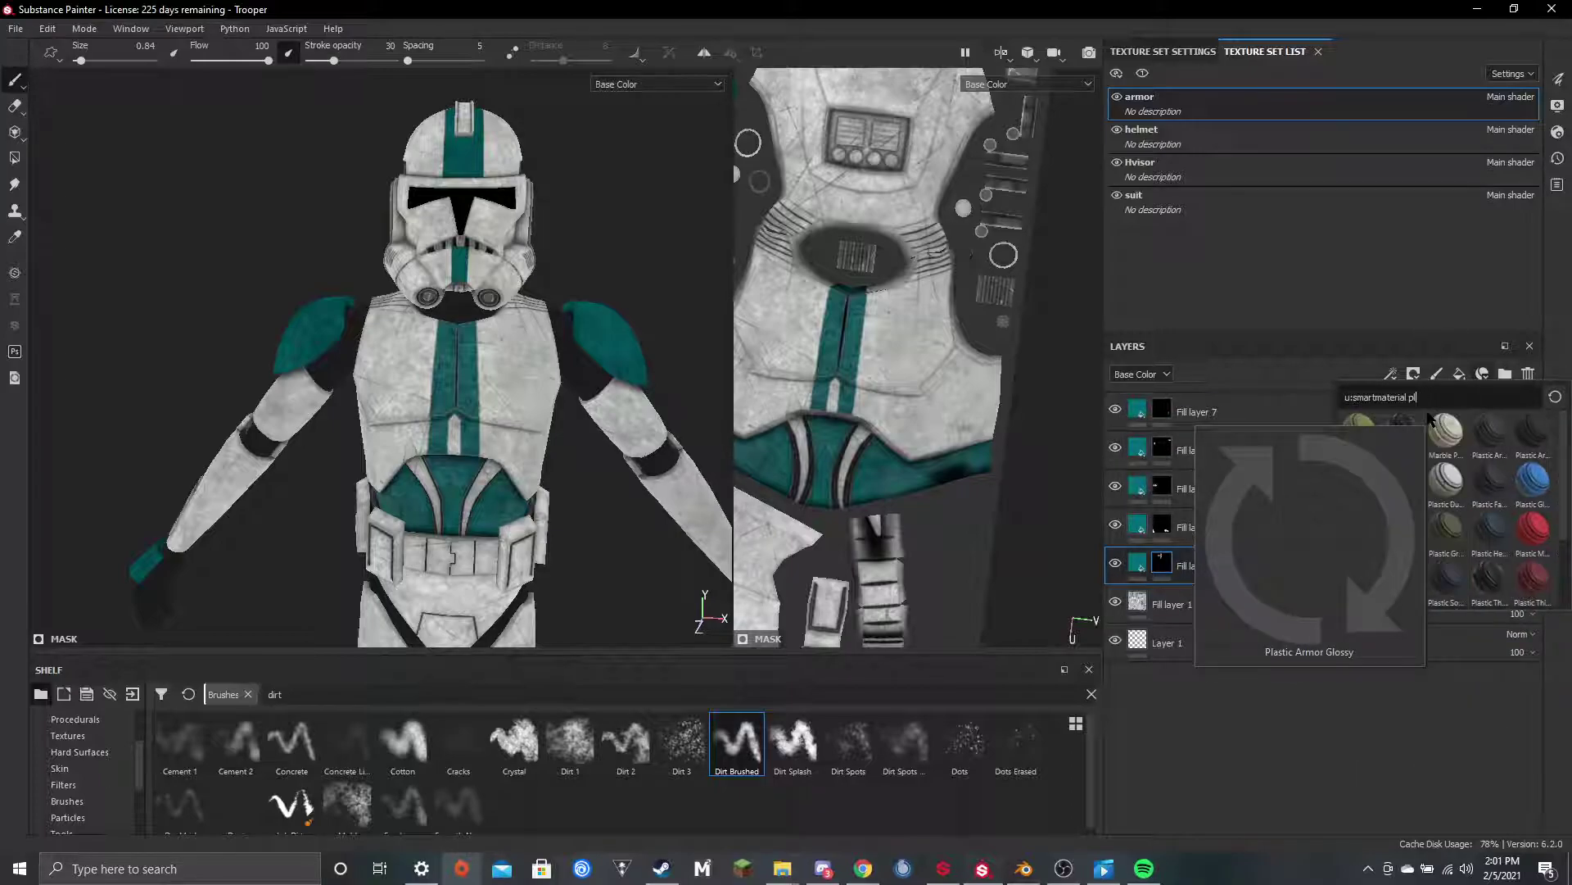
{"action": "type", "text": "armor"}
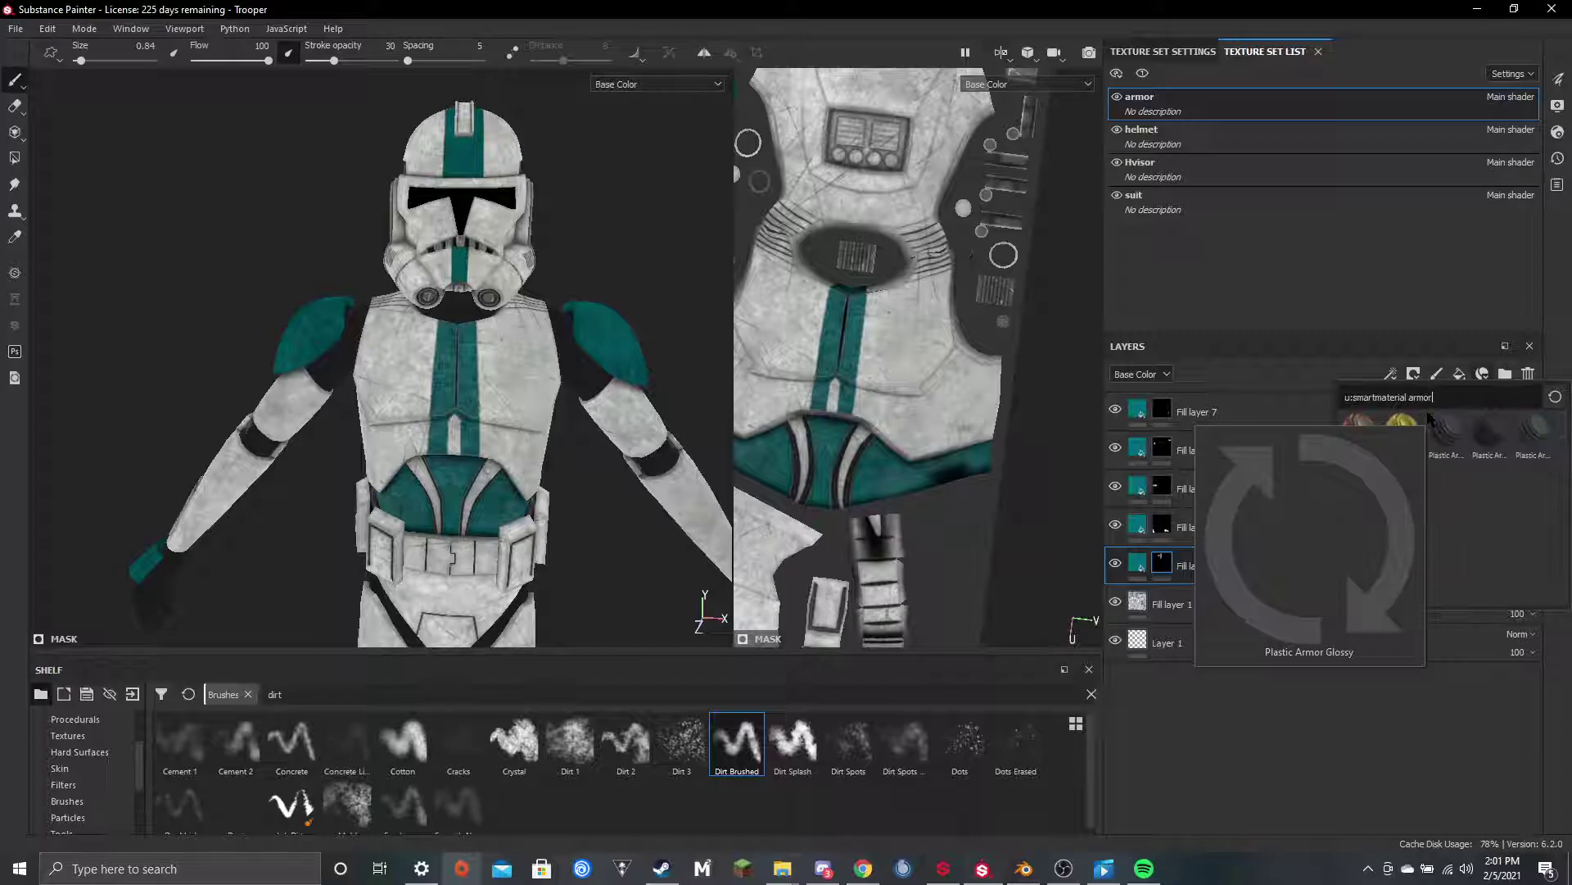
{"action": "mouse_move", "coordinate": [1527, 444]}
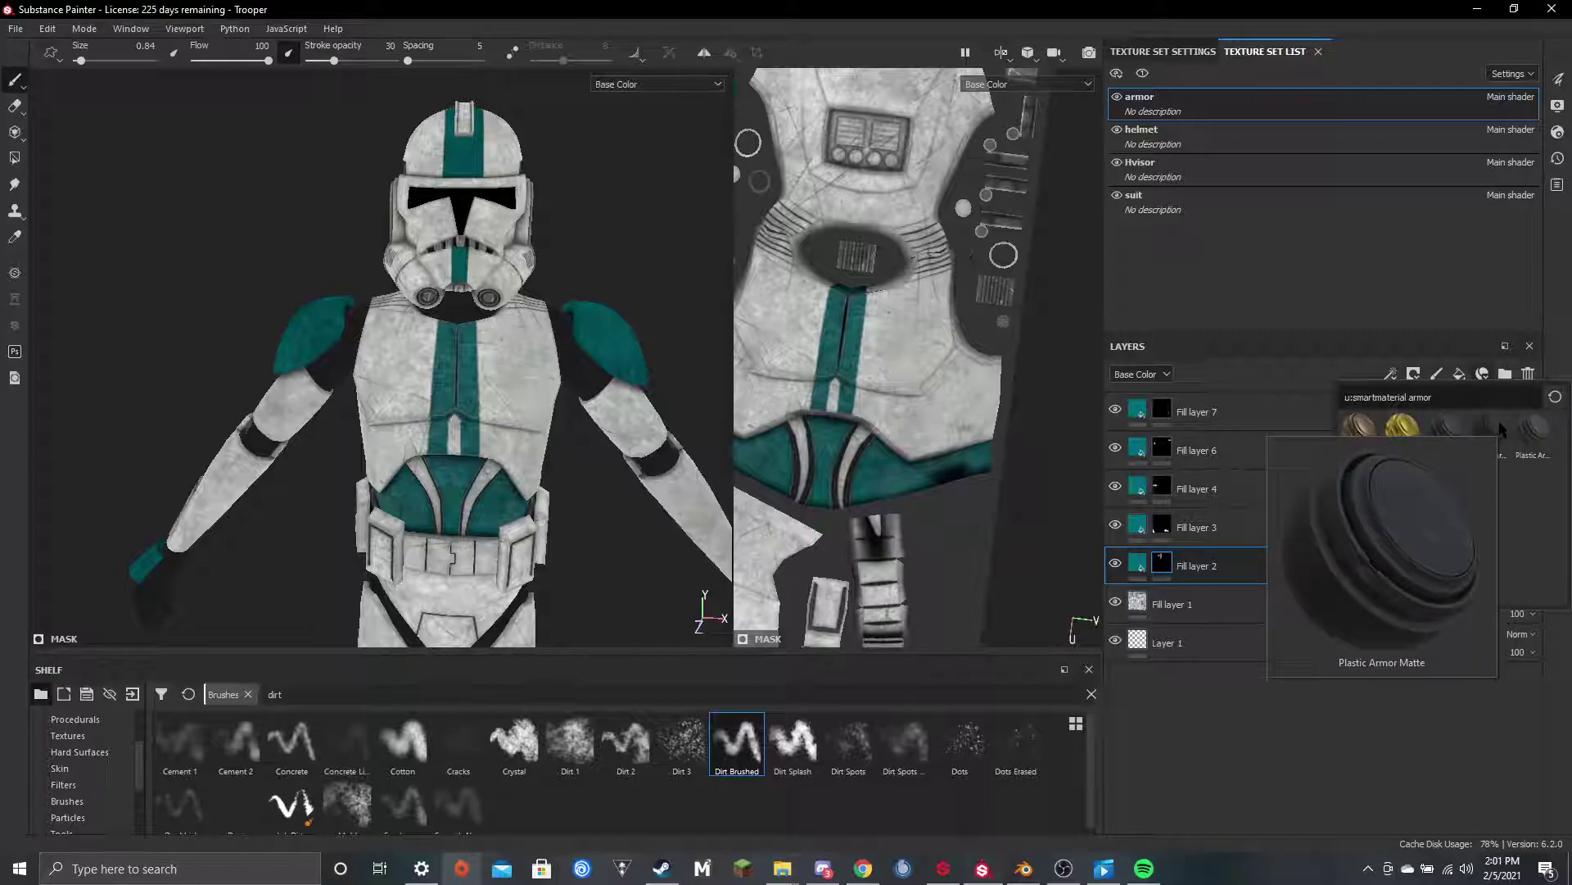
{"action": "key", "text": "BackSpace"}
{"action": "key", "text": "BackSpace"}
{"action": "key", "text": "BackSpace"}
{"action": "key", "text": "BackSpace"}
{"action": "key", "text": "BackSpace"}
{"action": "key", "text": "BackSpace"}
{"action": "key", "text": "BackSpace"}
{"action": "key", "text": "BackSpace"}
{"action": "key", "text": "BackSpace"}
{"action": "key", "text": "BackSpace"}
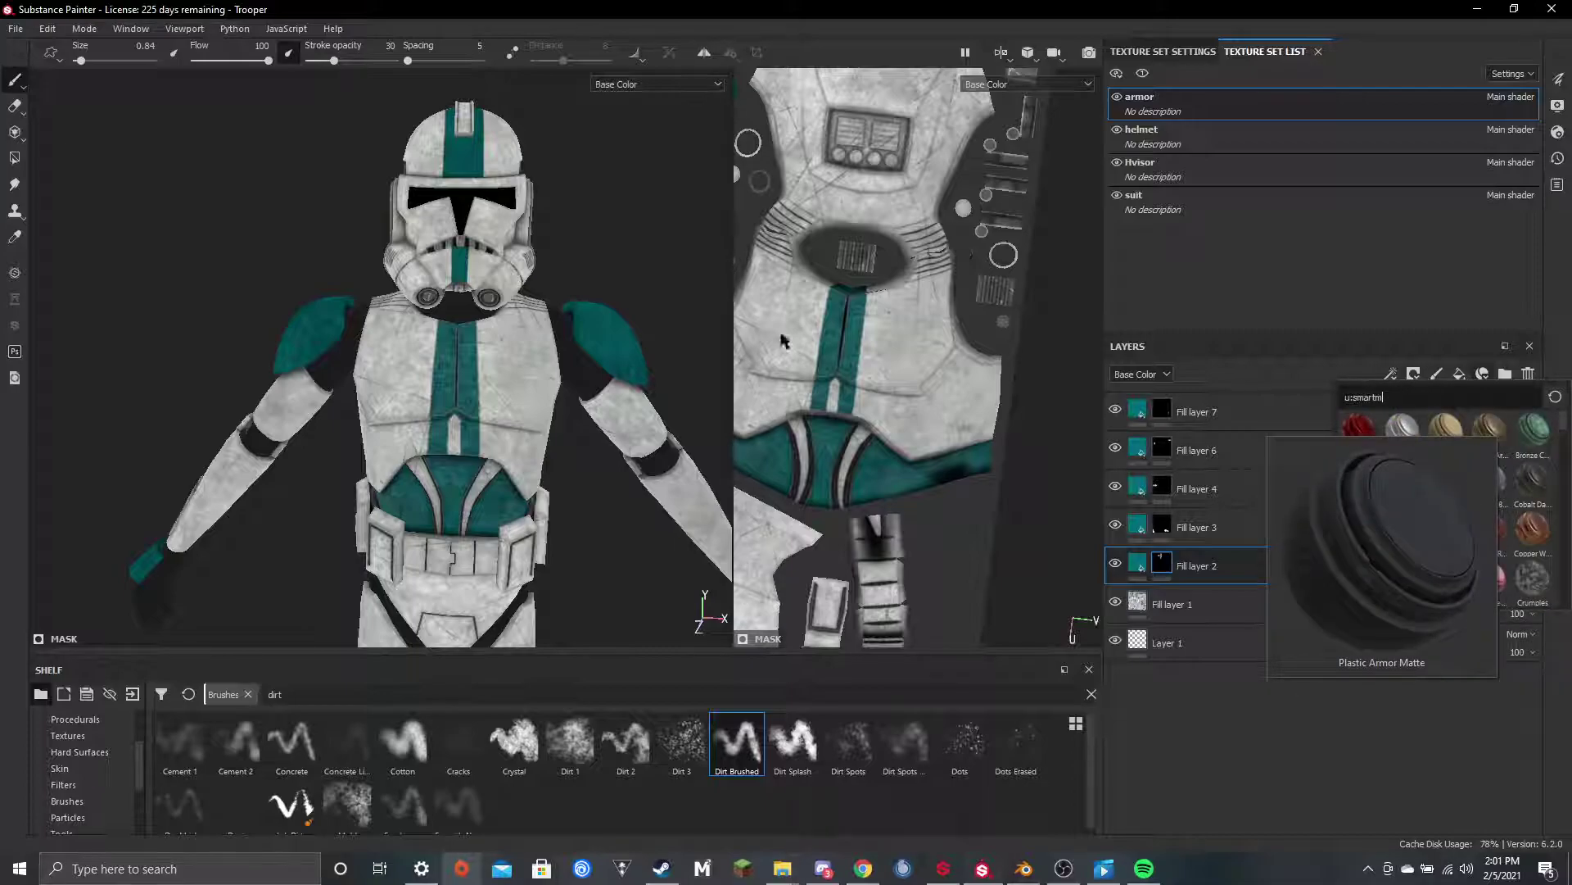
{"action": "scroll", "coordinate": [498, 340], "scroll_direction": "down", "scroll_amount": 3}
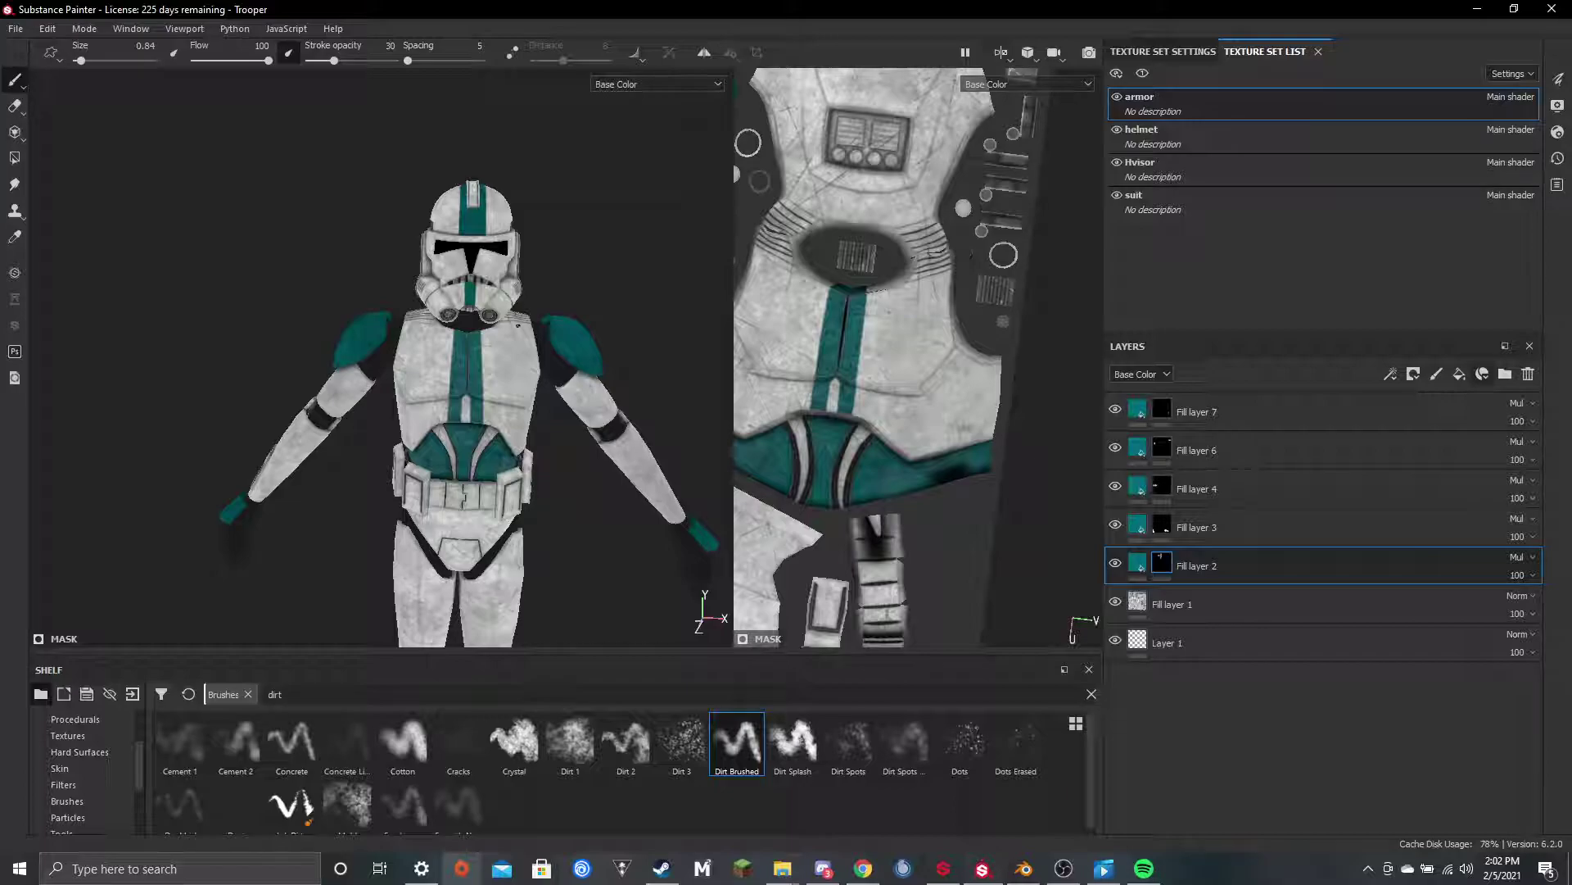
{"action": "scroll", "coordinate": [439, 382], "scroll_direction": "up", "scroll_amount": 6}
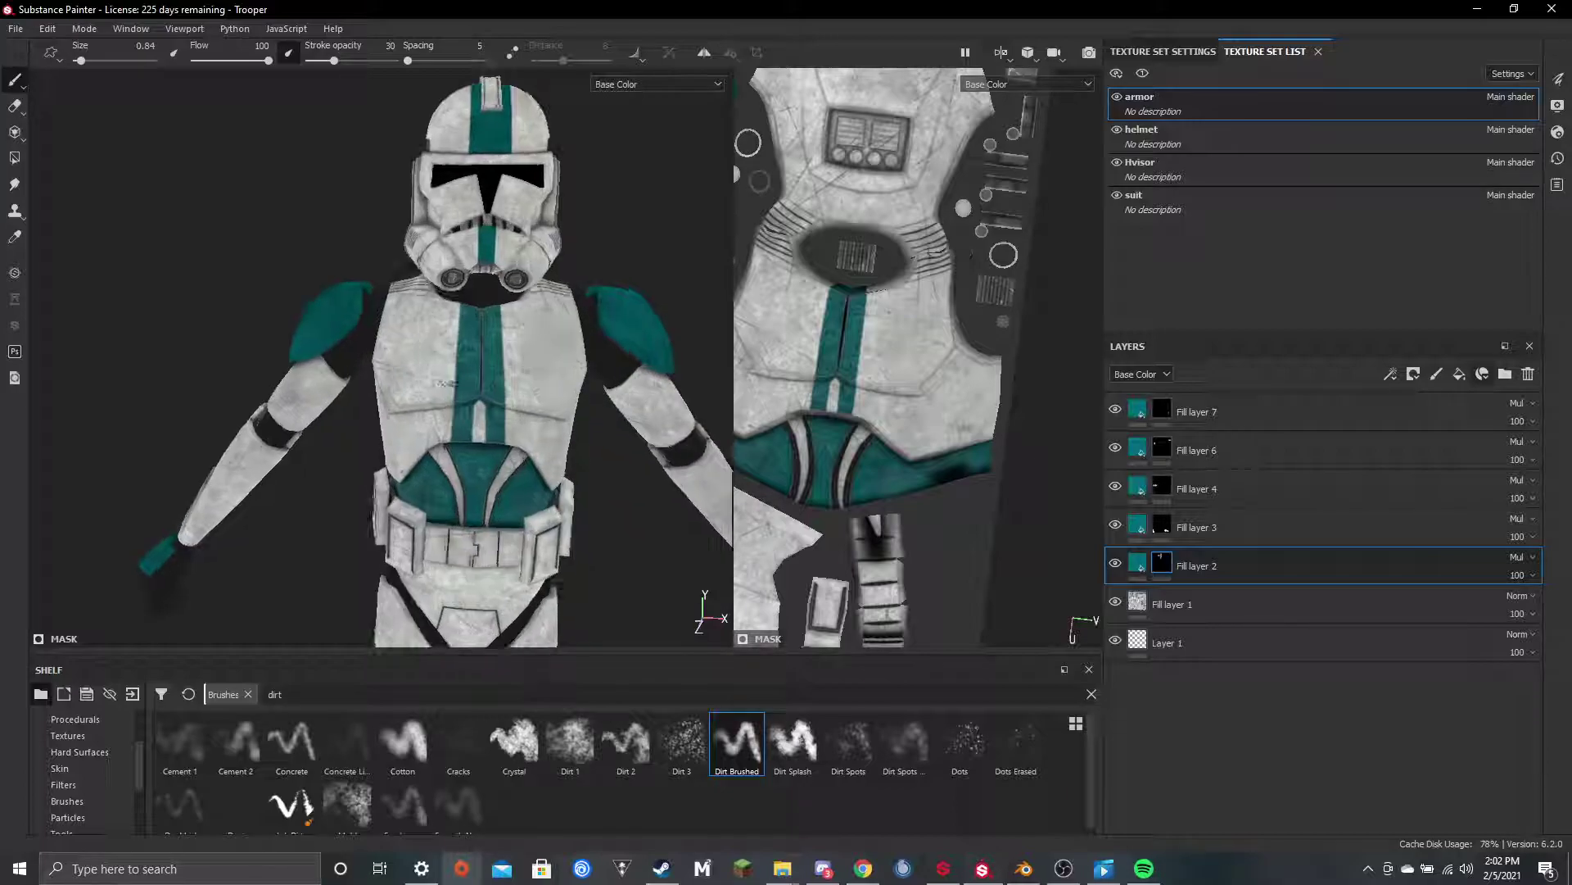
{"action": "scroll", "coordinate": [439, 411], "scroll_direction": "down", "scroll_amount": 6}
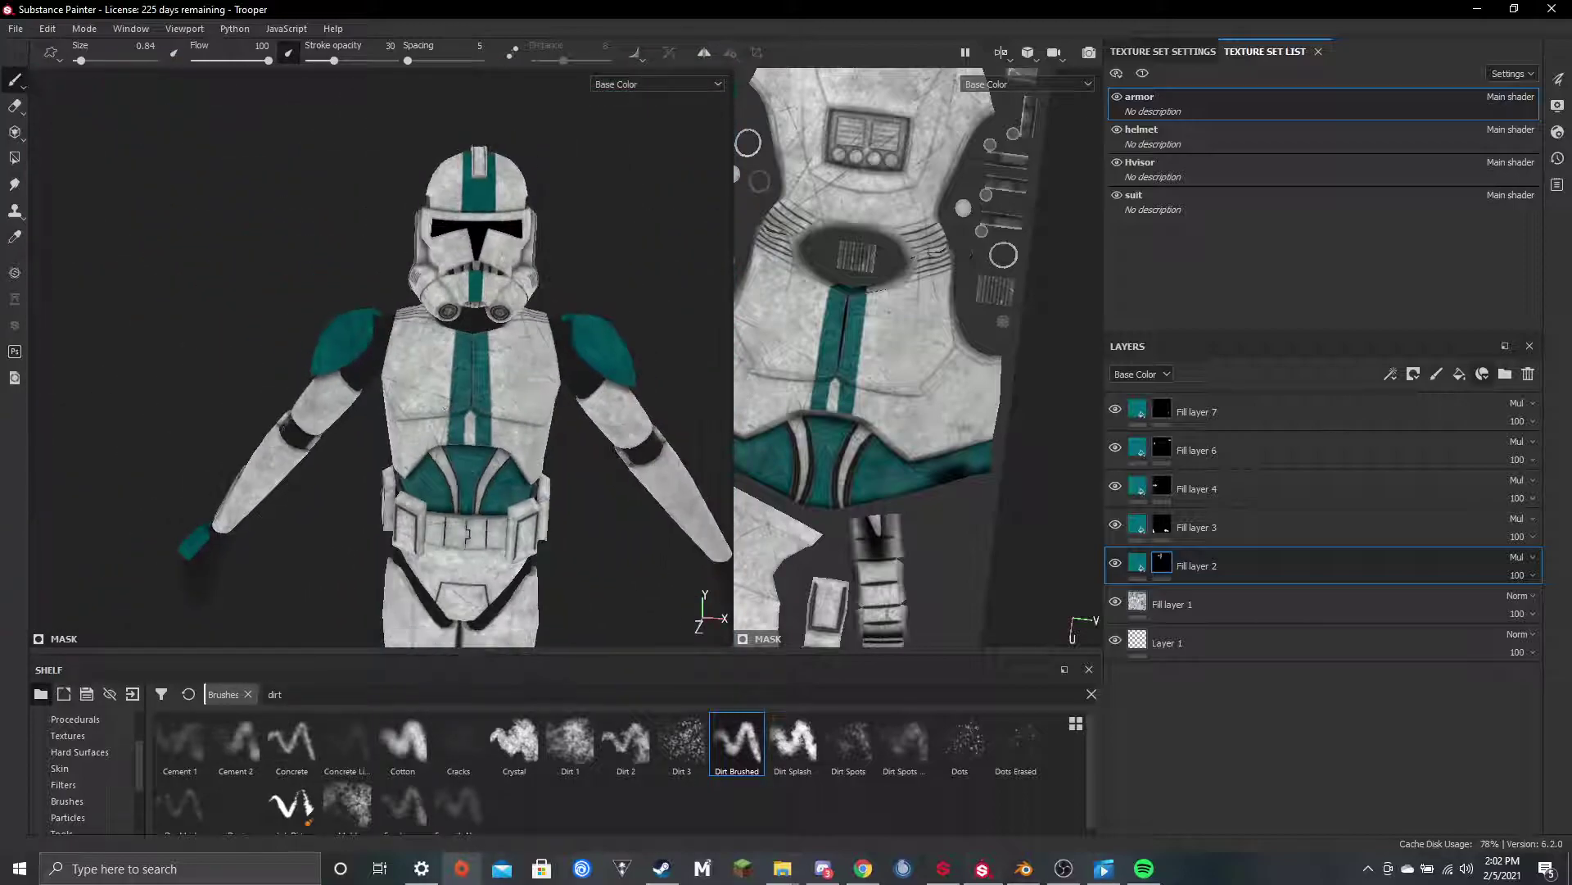
{"action": "scroll", "coordinate": [410, 413], "scroll_direction": "up", "scroll_amount": 8}
{"action": "scroll", "coordinate": [377, 417], "scroll_direction": "down", "scroll_amount": 6}
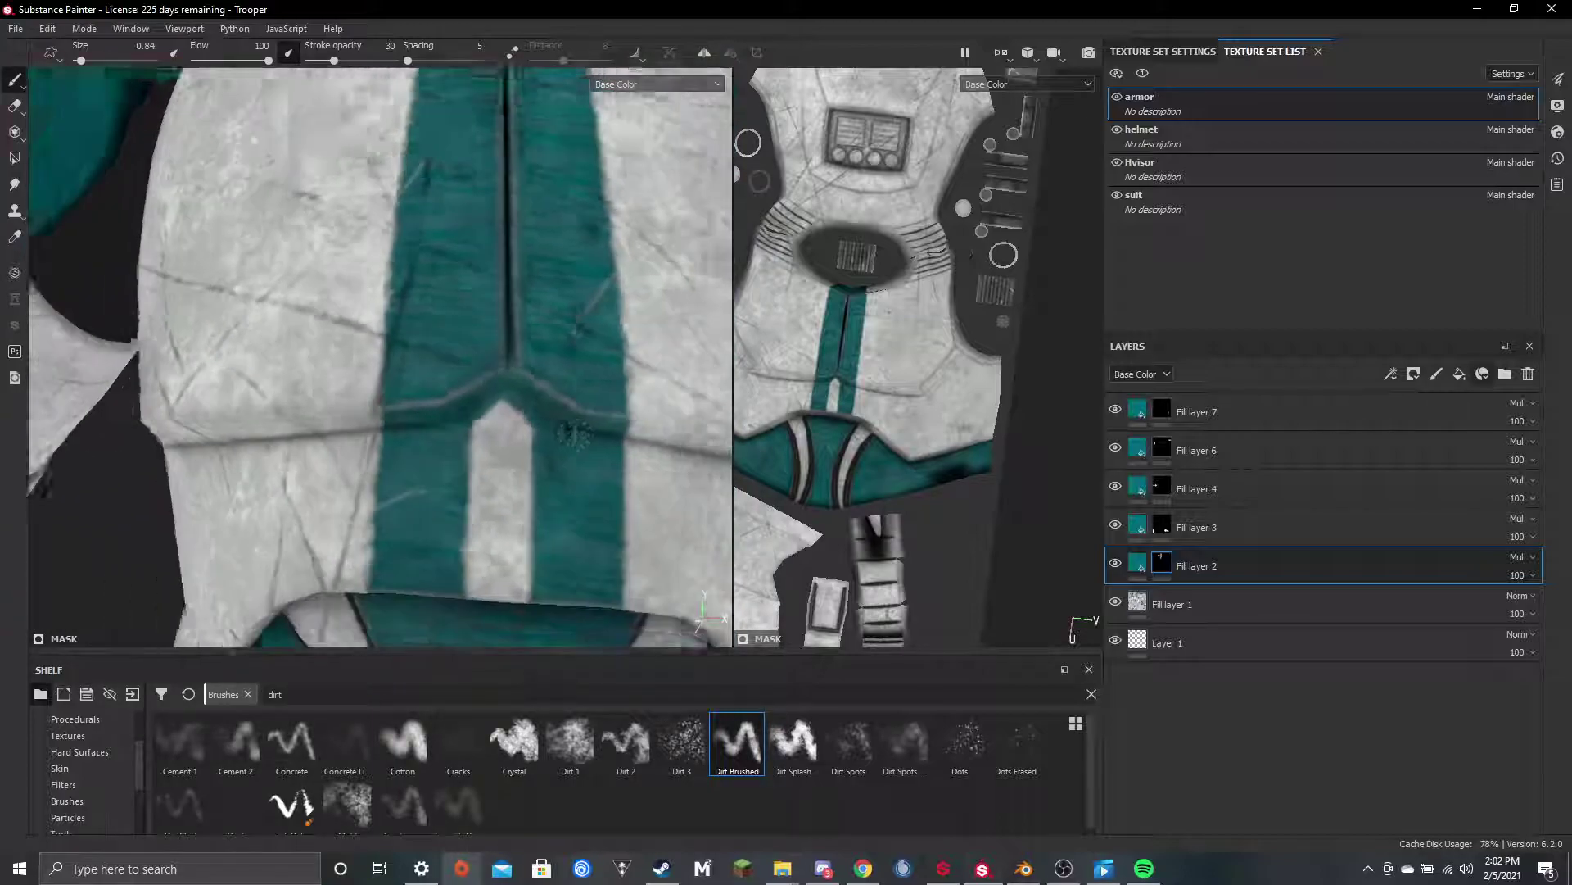
{"action": "scroll", "coordinate": [599, 423], "scroll_direction": "down", "scroll_amount": 6}
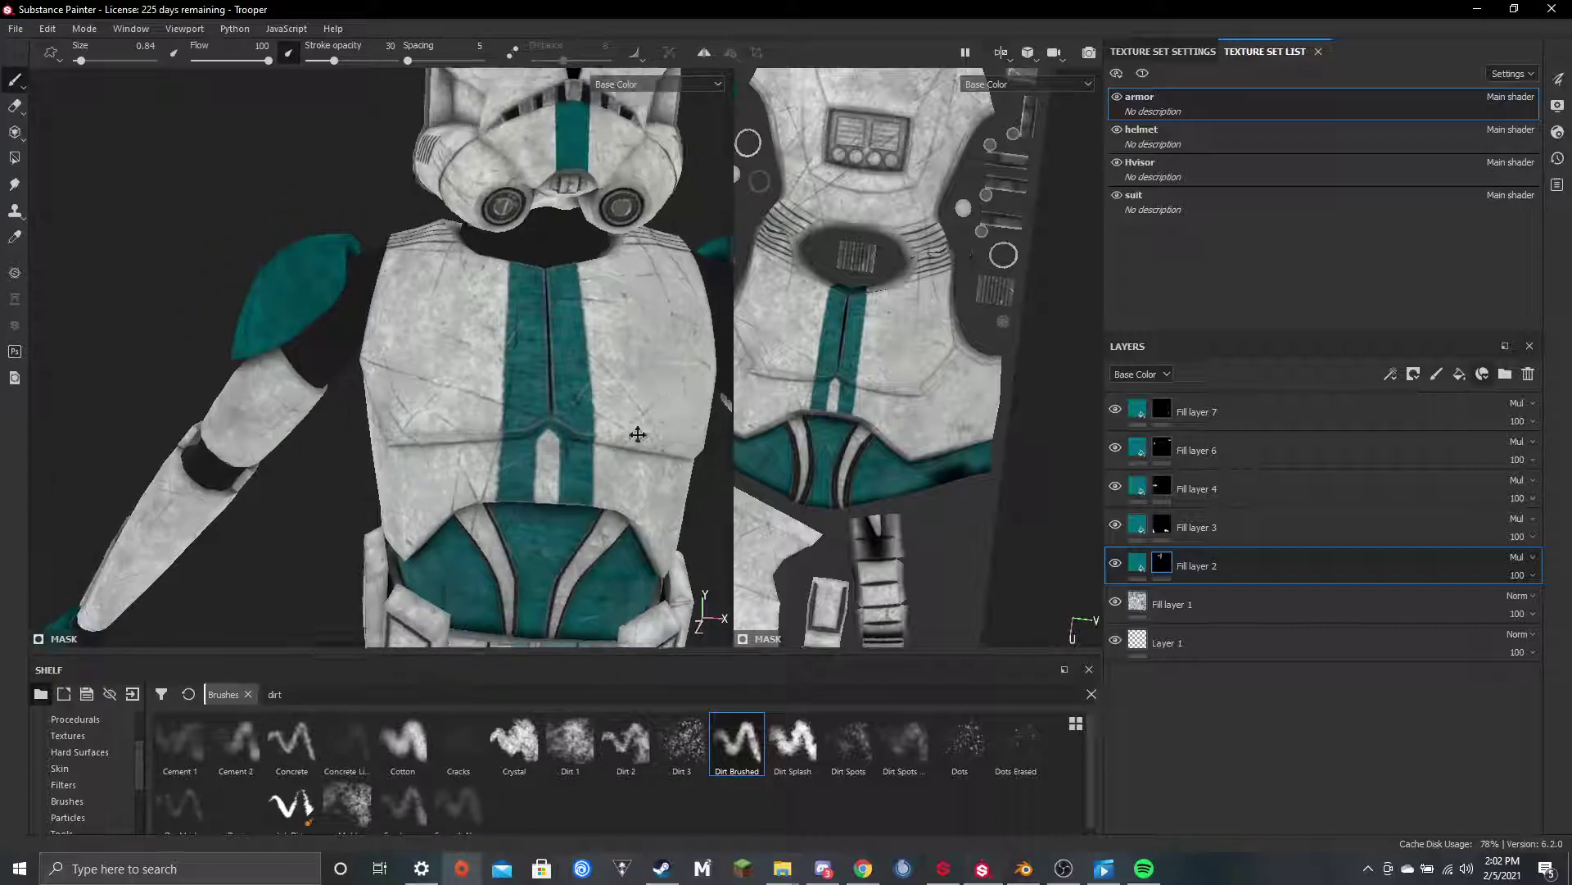
{"action": "scroll", "coordinate": [584, 426], "scroll_direction": "down", "scroll_amount": 2}
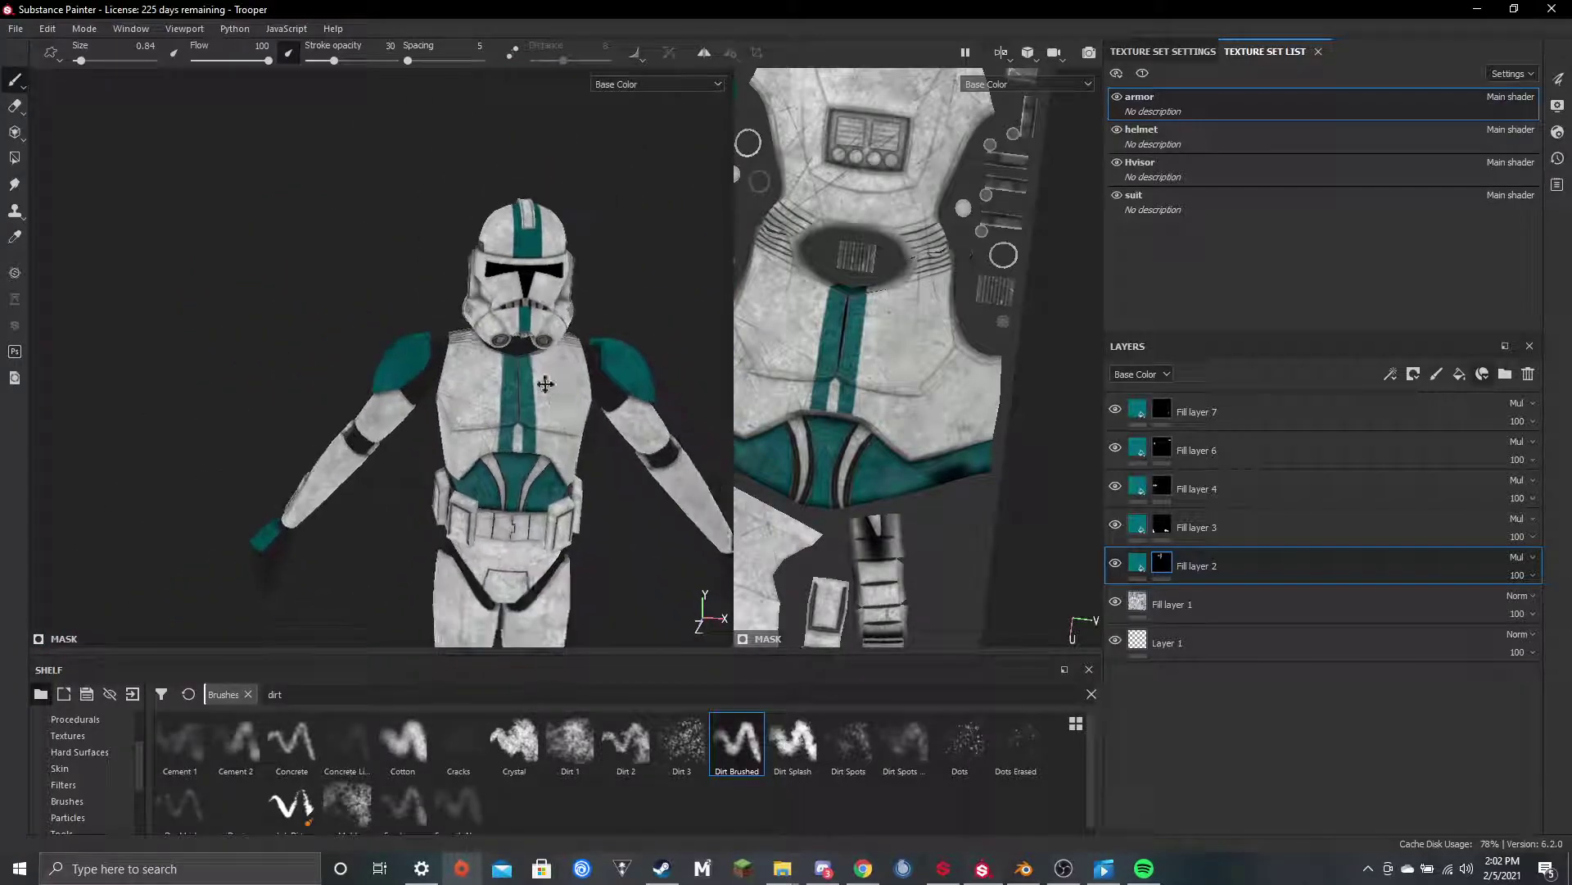